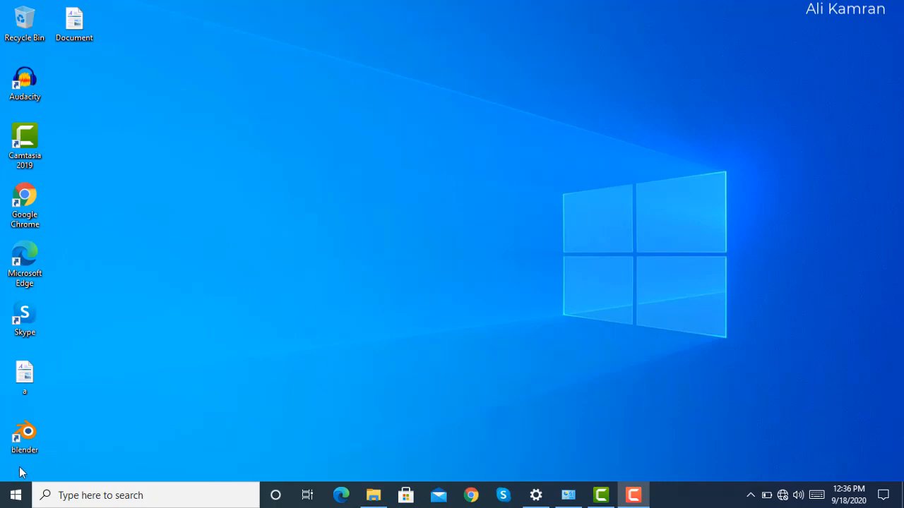
Launch Word from the recently added apps, decline the default-program prompt and dismiss the Office sign-in window.
click(15, 496)
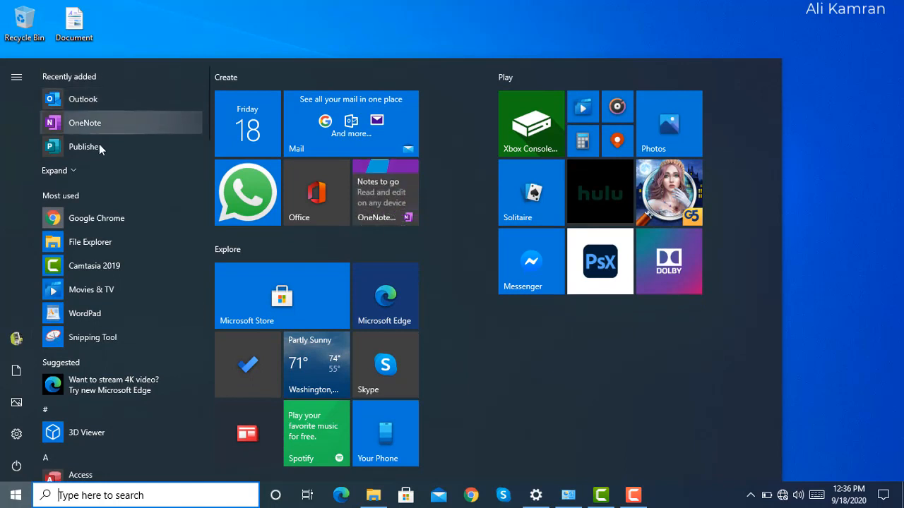
click(76, 170)
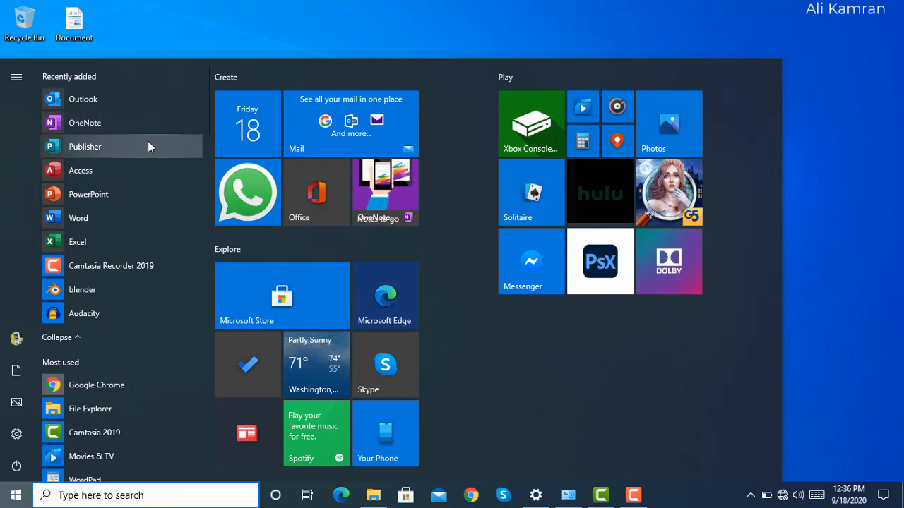
click(77, 216)
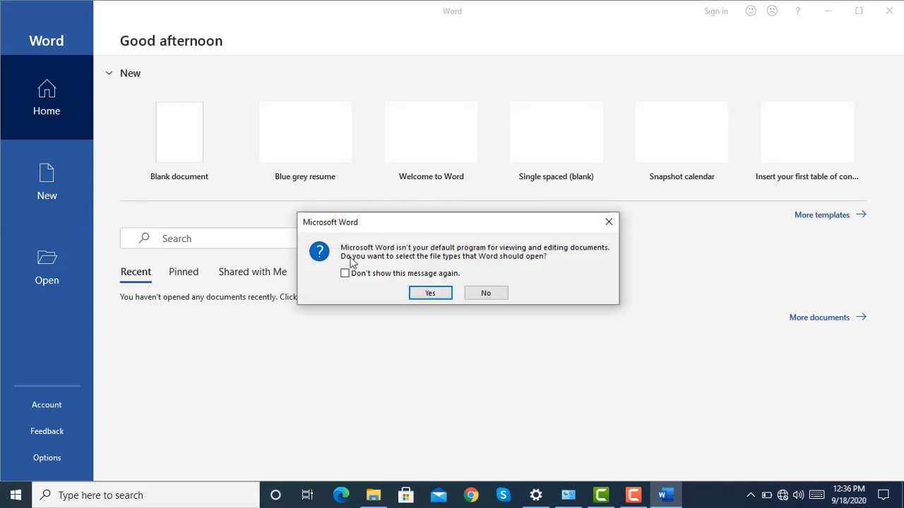
click(479, 295)
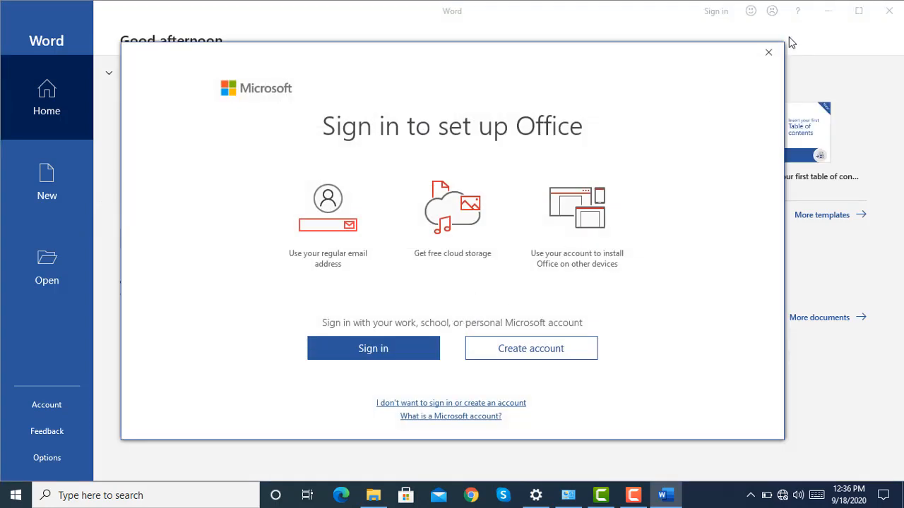
click(776, 53)
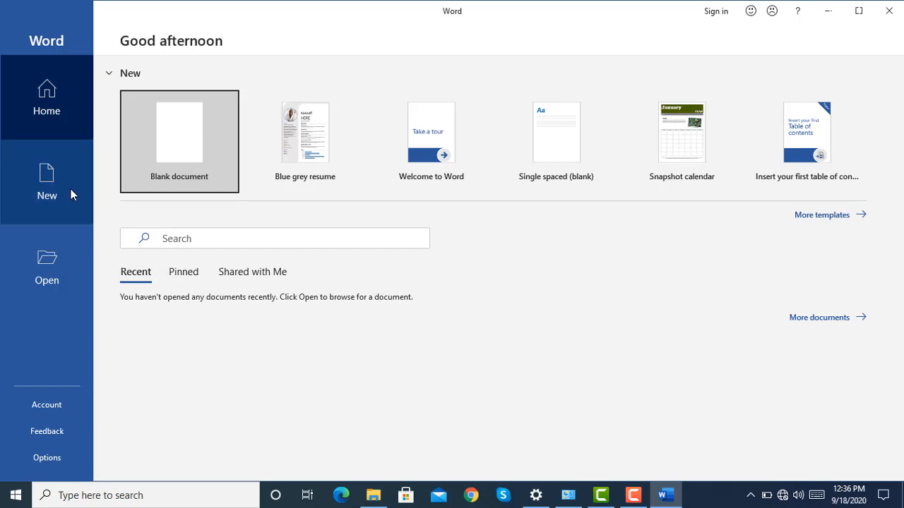
Create a new blank document and dismiss the product activation notice.
click(61, 112)
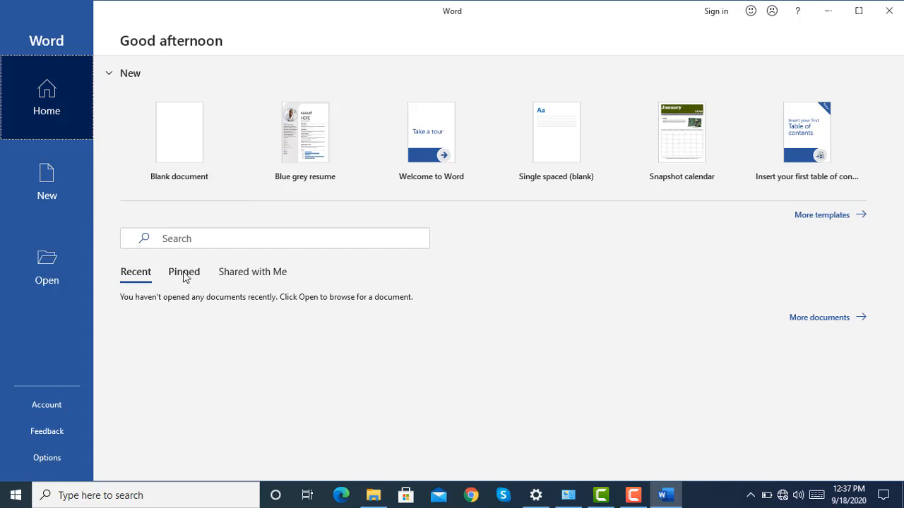
click(52, 190)
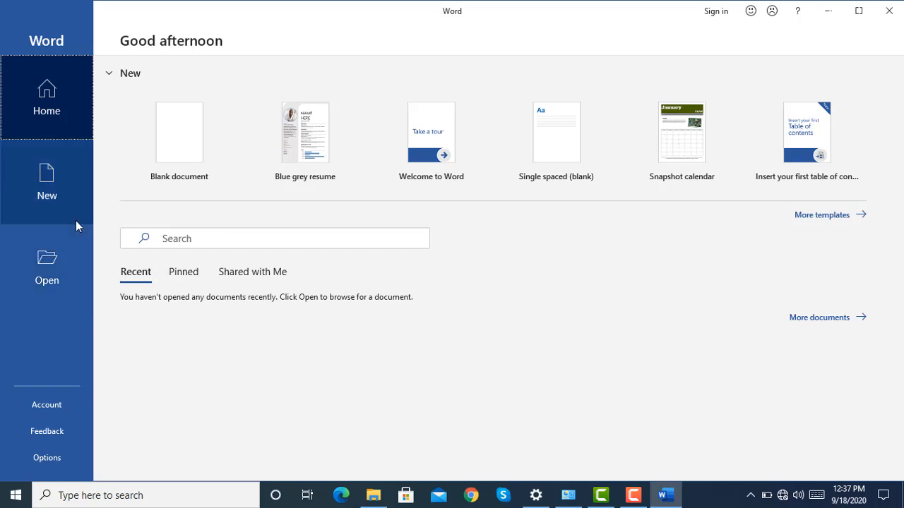
click(71, 198)
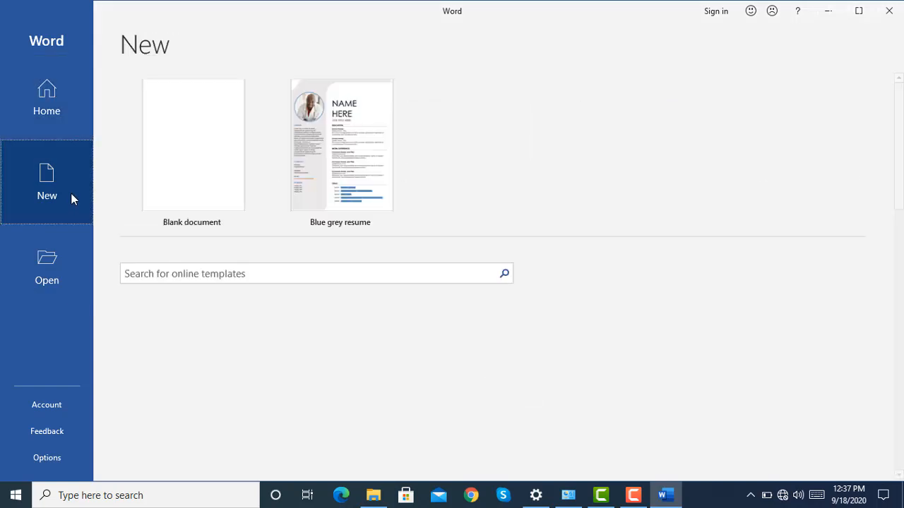
click(190, 186)
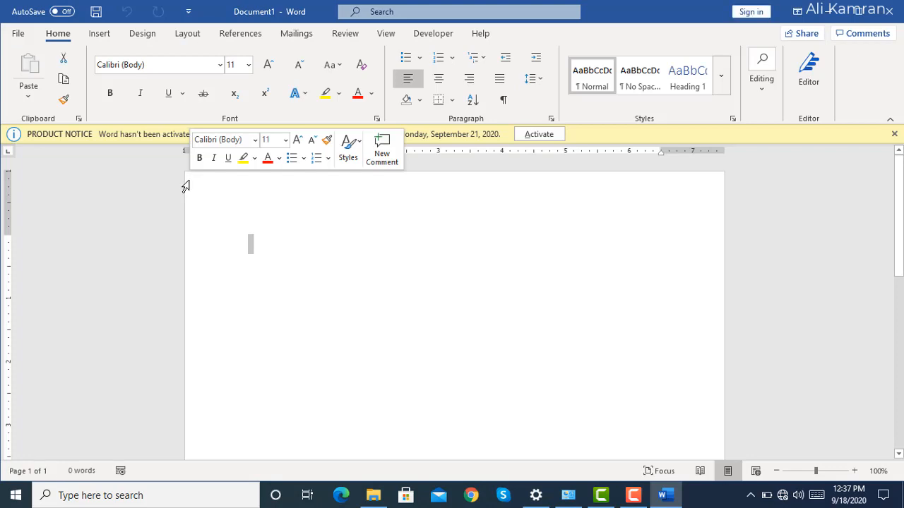
click(894, 134)
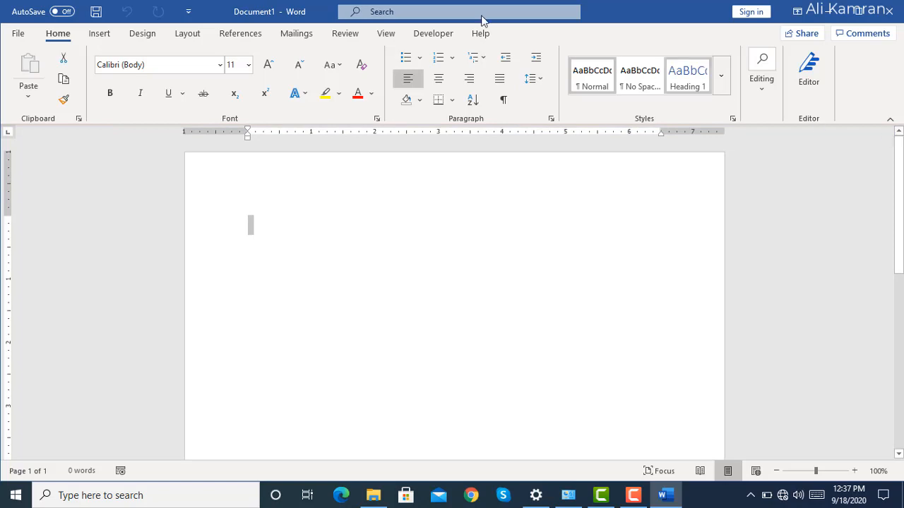
Open the Word options and review the Display, Proofing and Save settings.
click(19, 40)
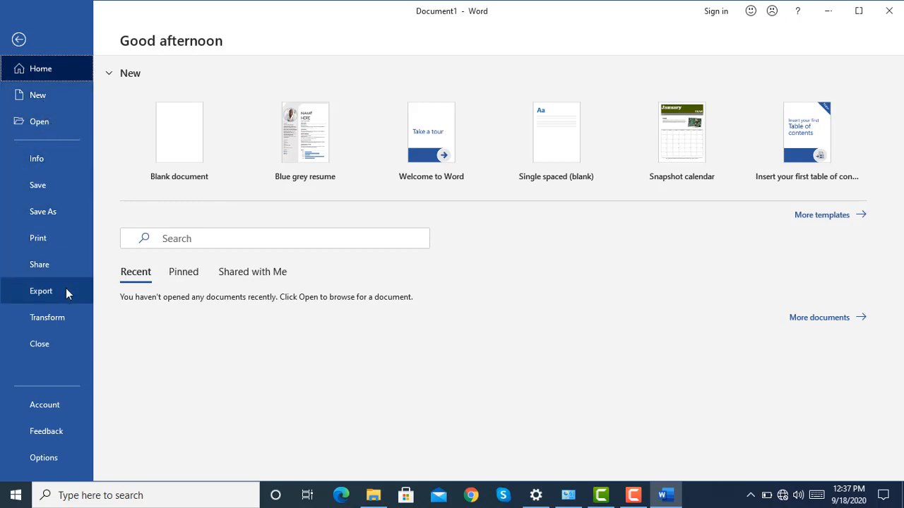
click(48, 459)
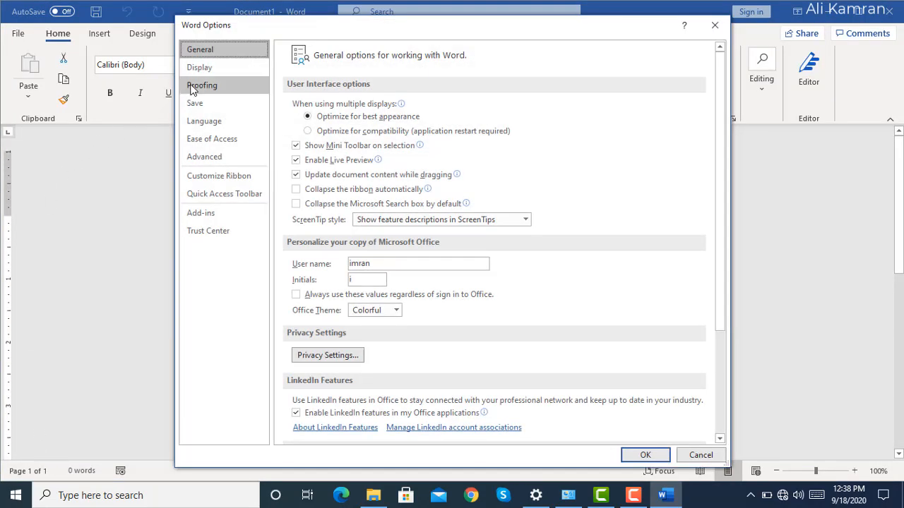
click(208, 72)
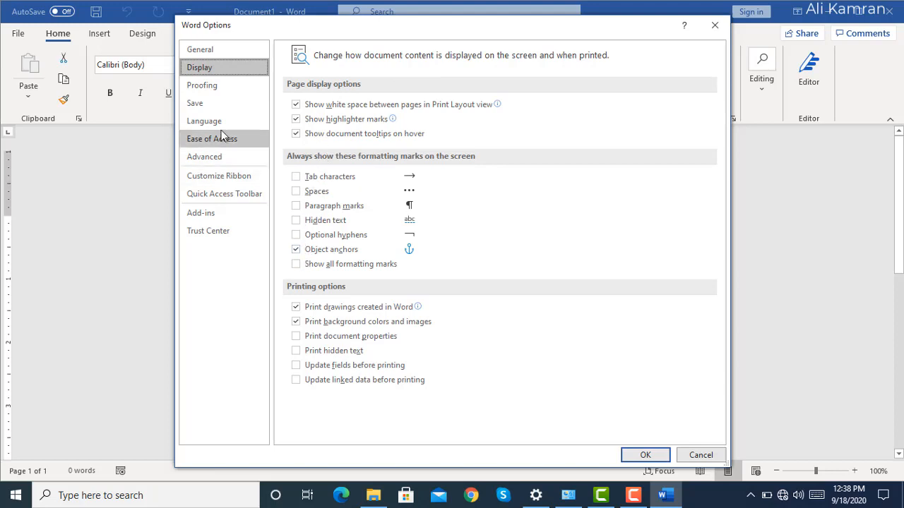
click(217, 90)
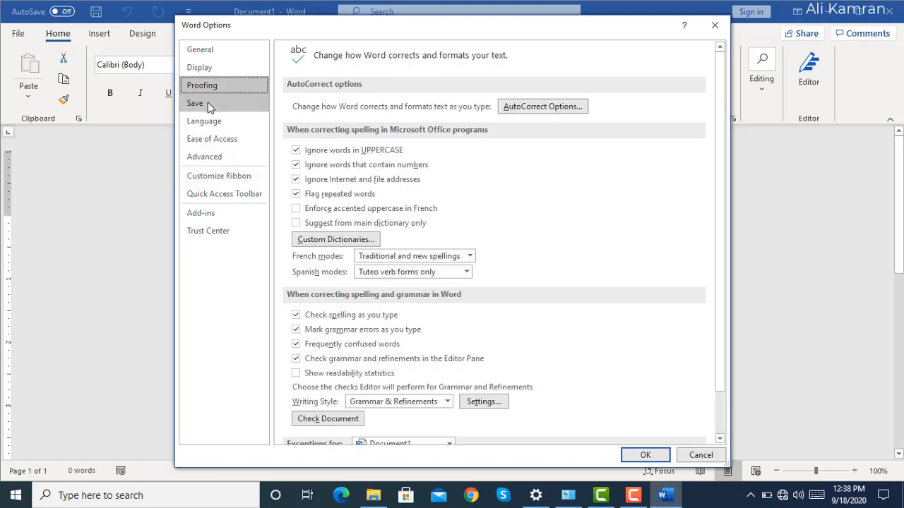
click(215, 105)
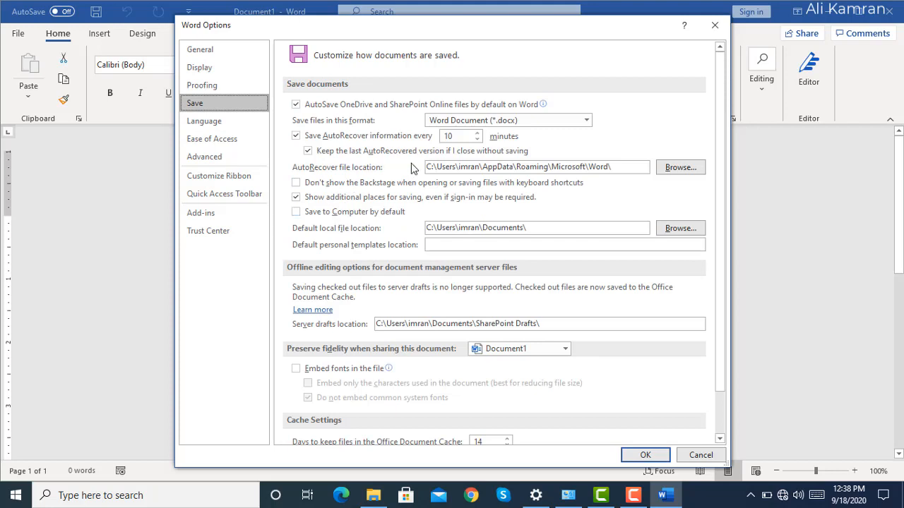
Browse the E:, F: and G: drives as possible AutoRecover file locations and cancel the folder selection.
click(685, 169)
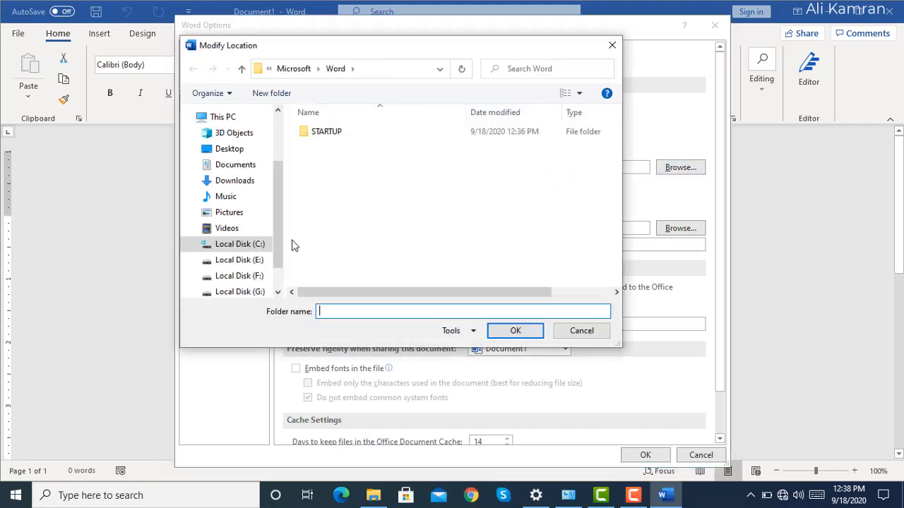
click(259, 260)
click(263, 282)
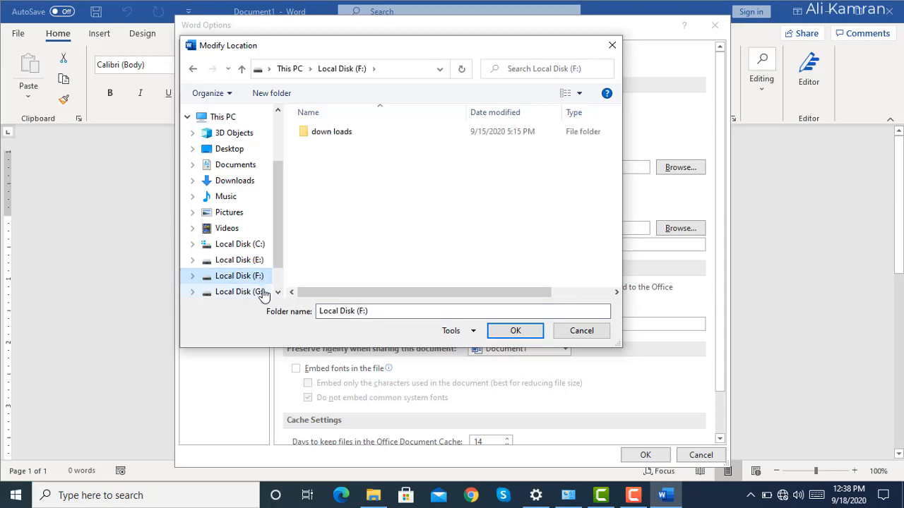
click(262, 292)
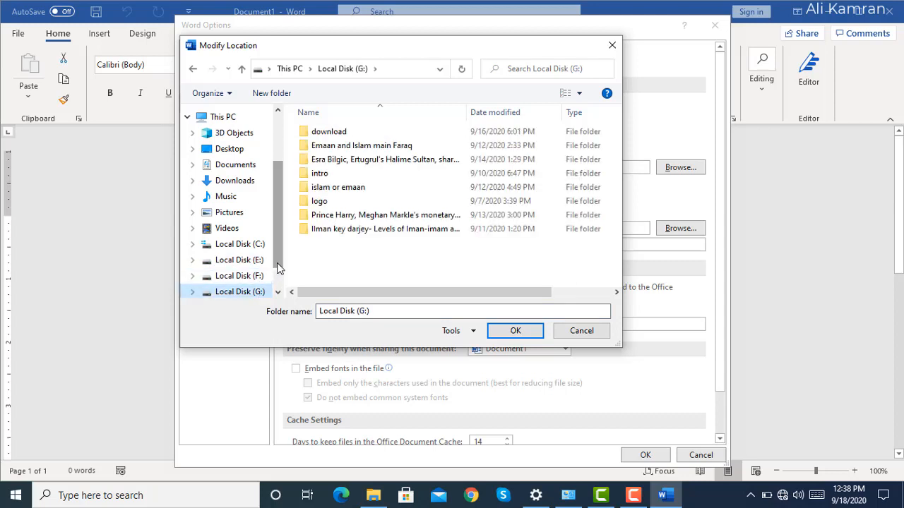
scroll(277, 286, down, 2)
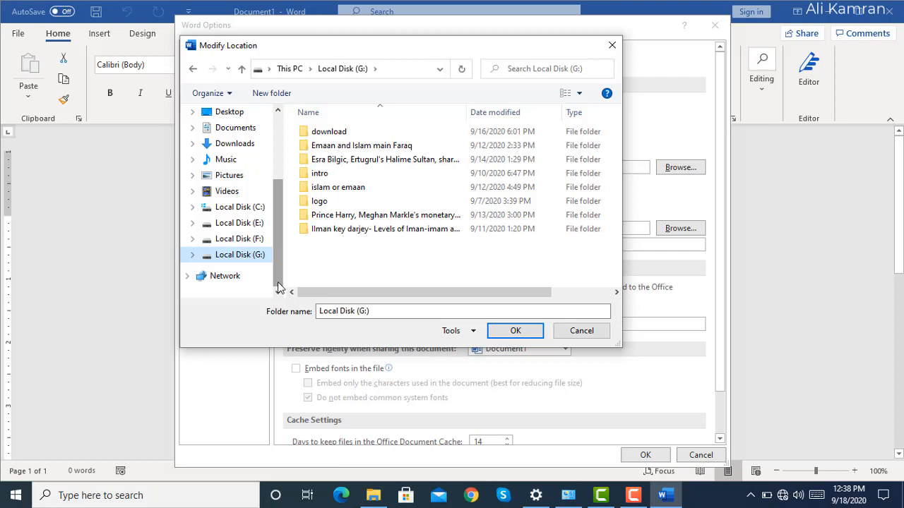
click(601, 336)
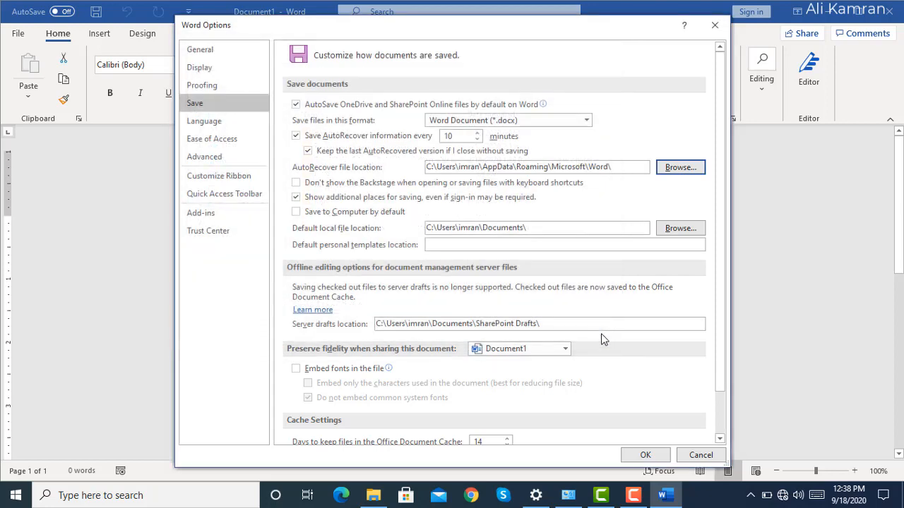
Review the Language and Display options, switch printing of background colors and images off and back on, and cancel the Word options.
click(236, 123)
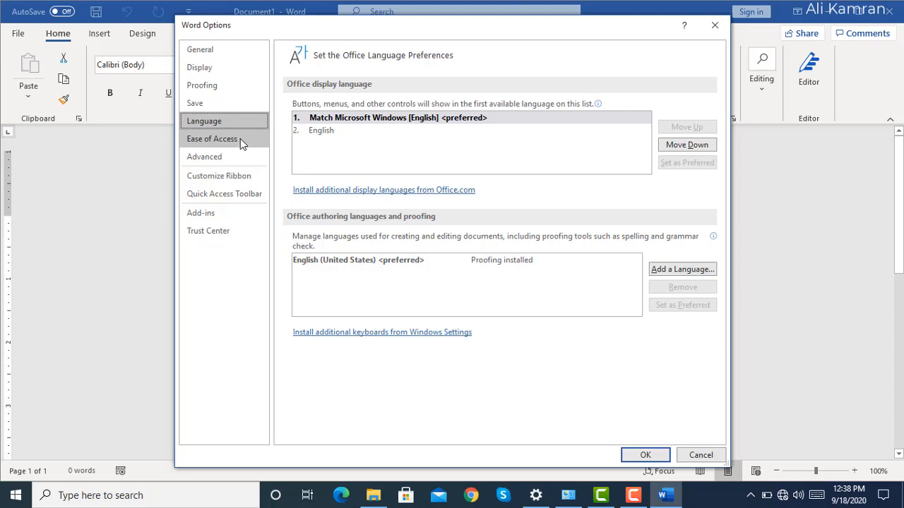
click(206, 71)
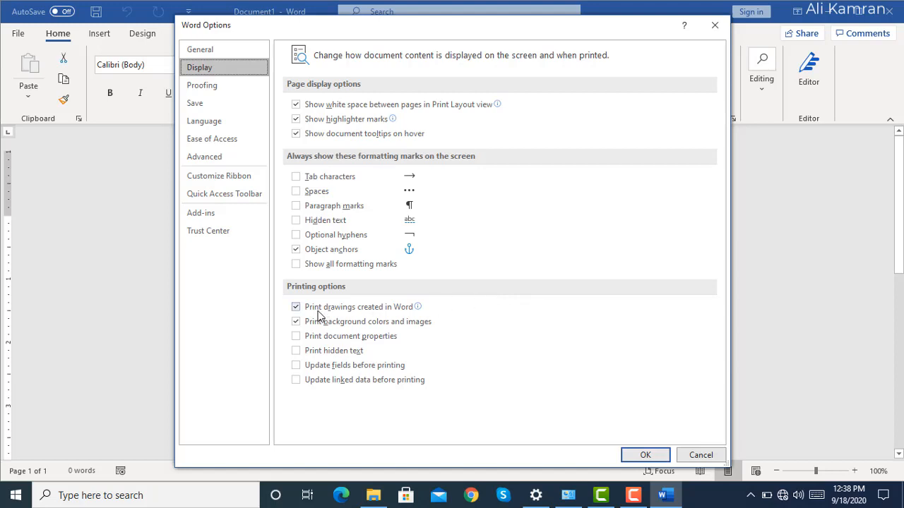
click(299, 321)
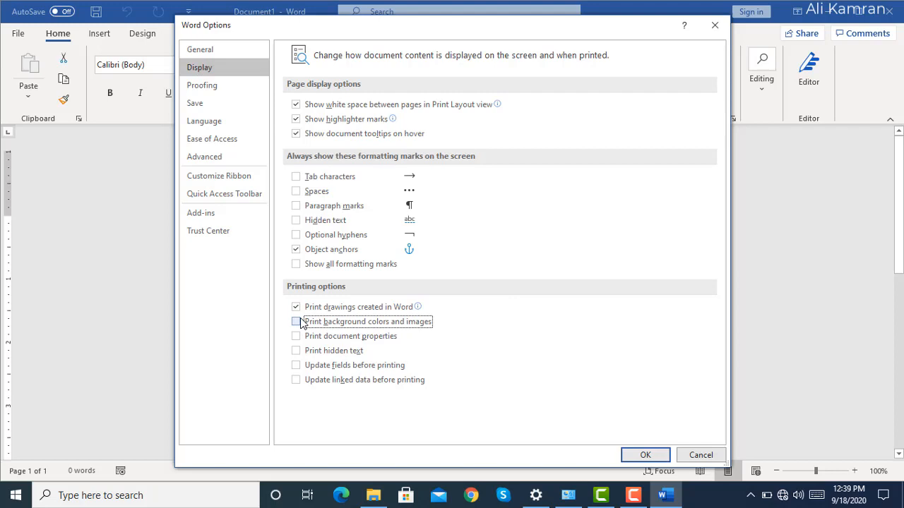
click(298, 322)
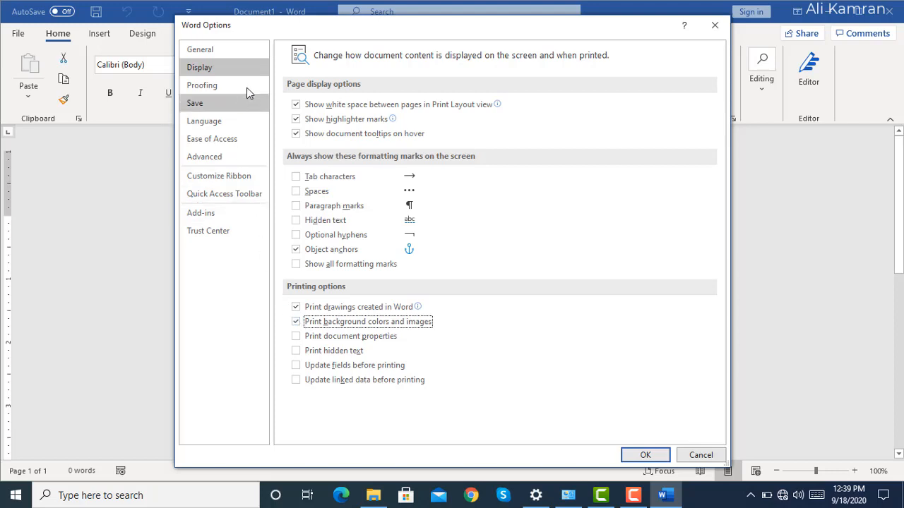
click(691, 454)
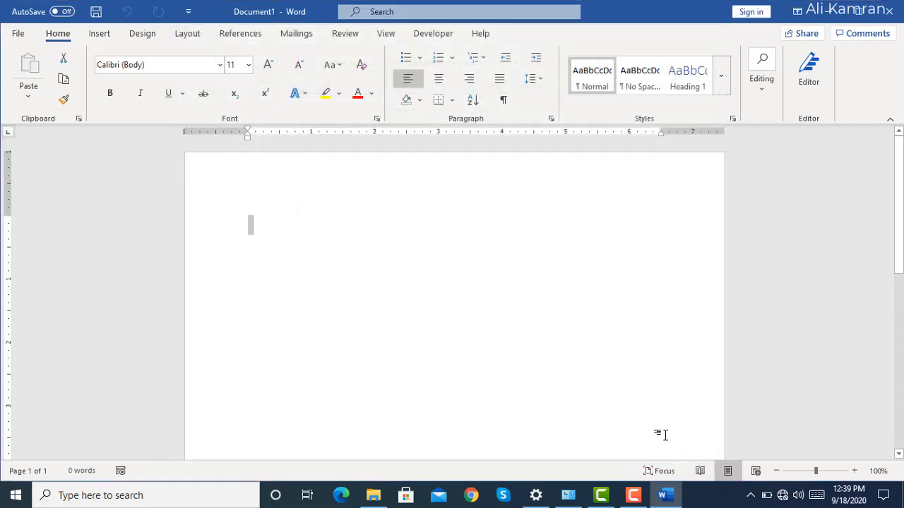
click(28, 36)
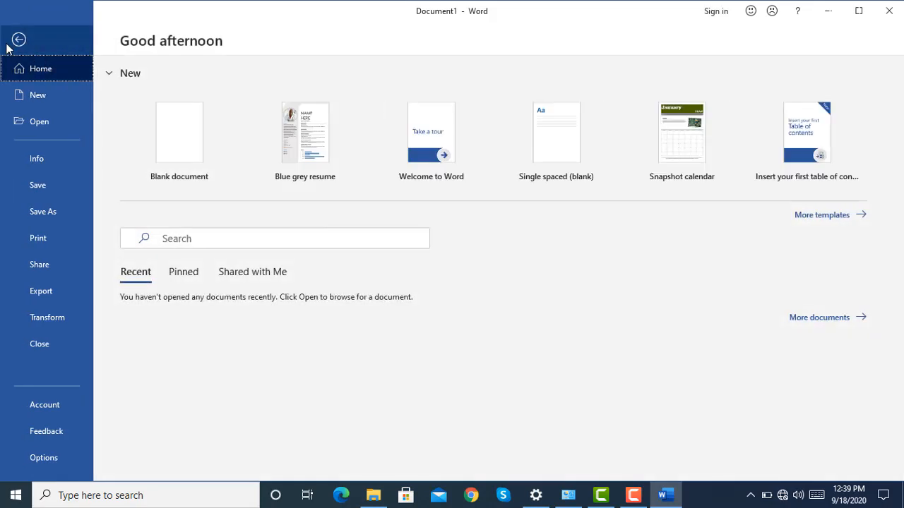
click(18, 40)
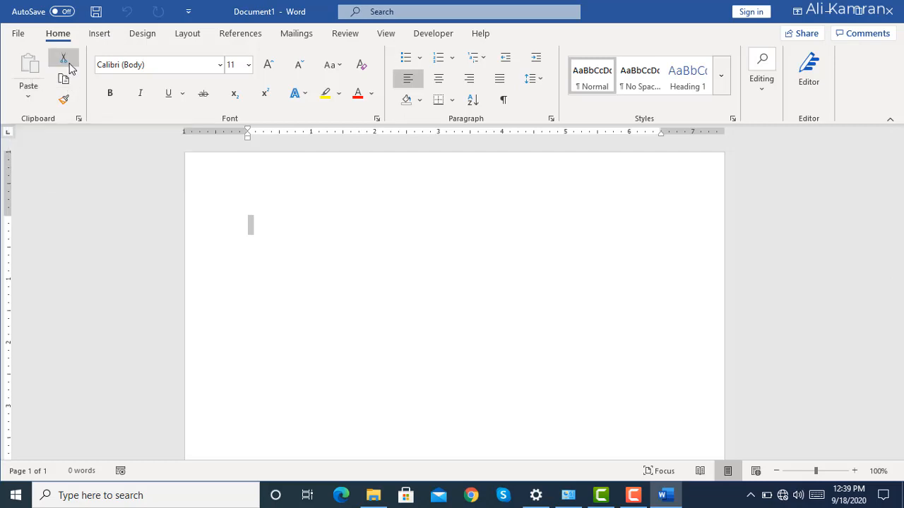
click(71, 103)
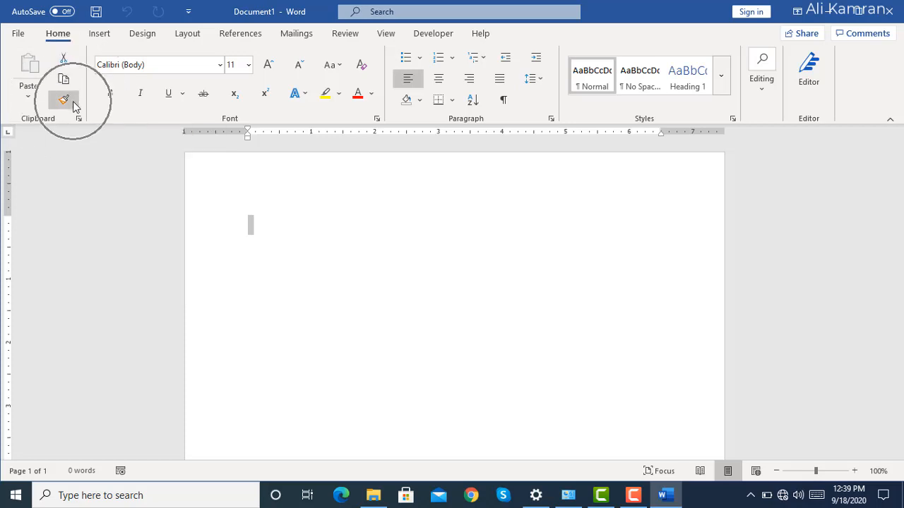
Insert the built-in Austin cover page into the blank document.
click(92, 37)
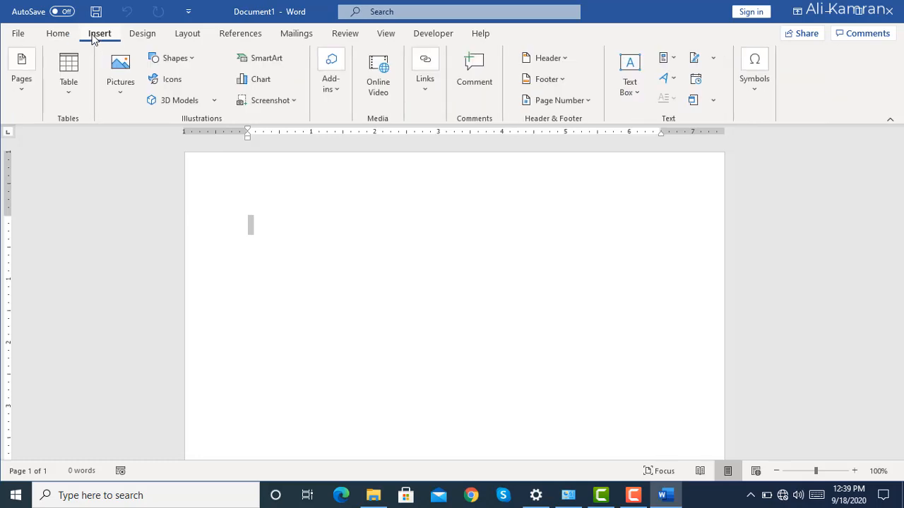
click(26, 86)
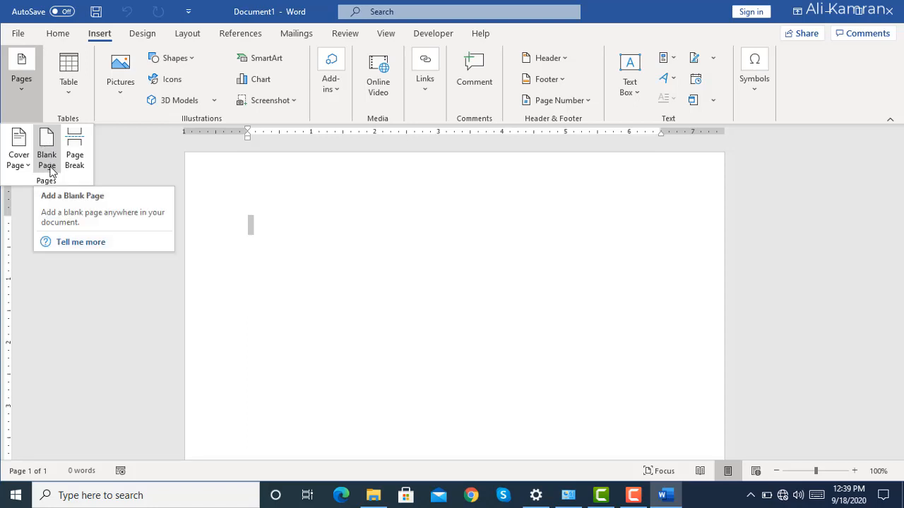
click(27, 164)
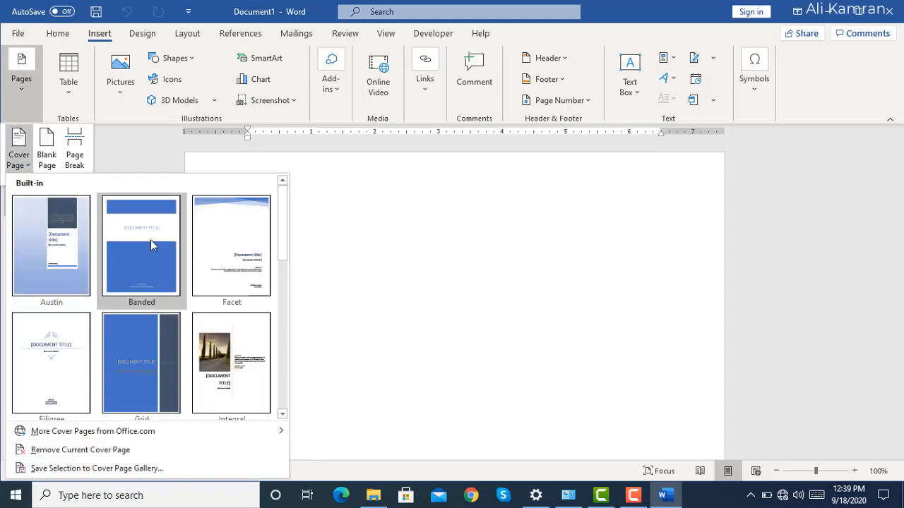
click(67, 260)
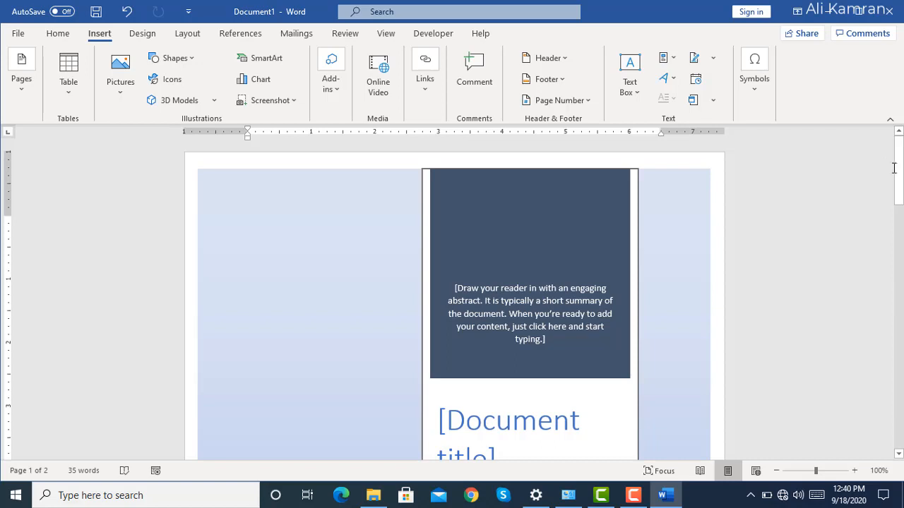
Examine the cover page's layout, its document title placeholder and the background shape.
drag(898, 174, 902, 195)
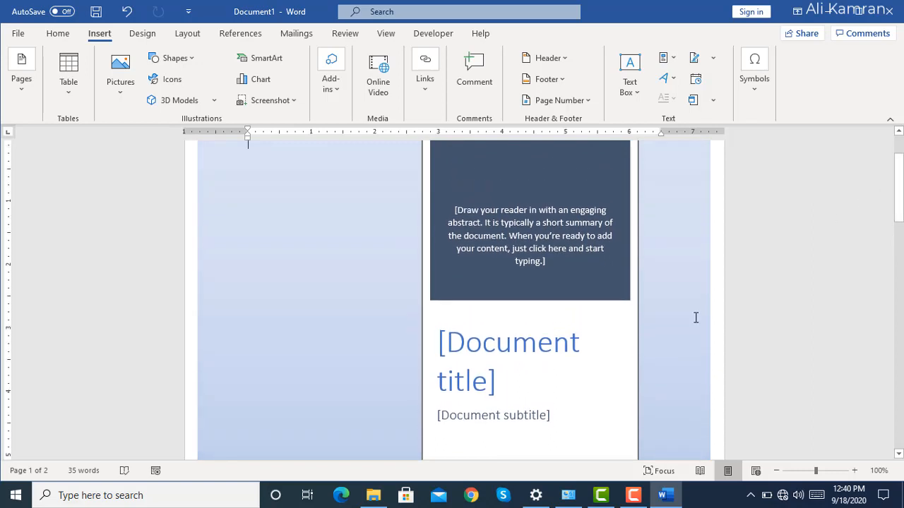
click(491, 338)
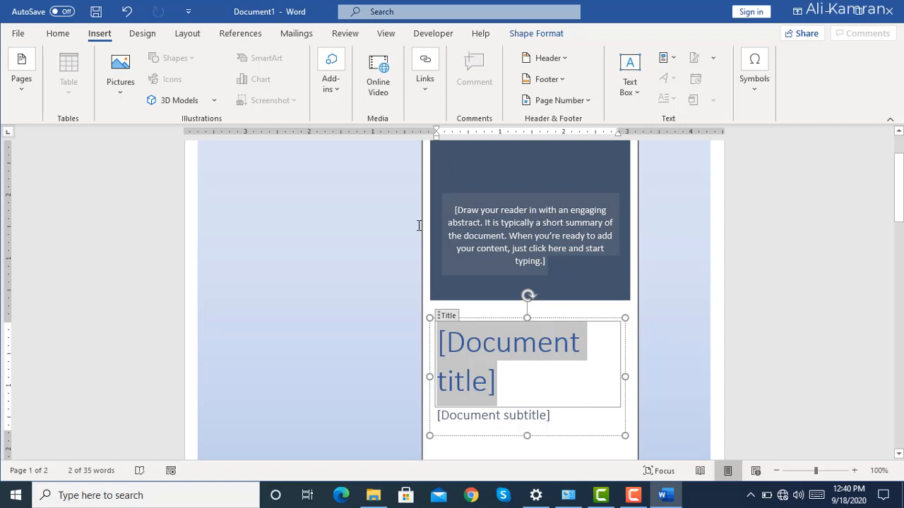
click(388, 224)
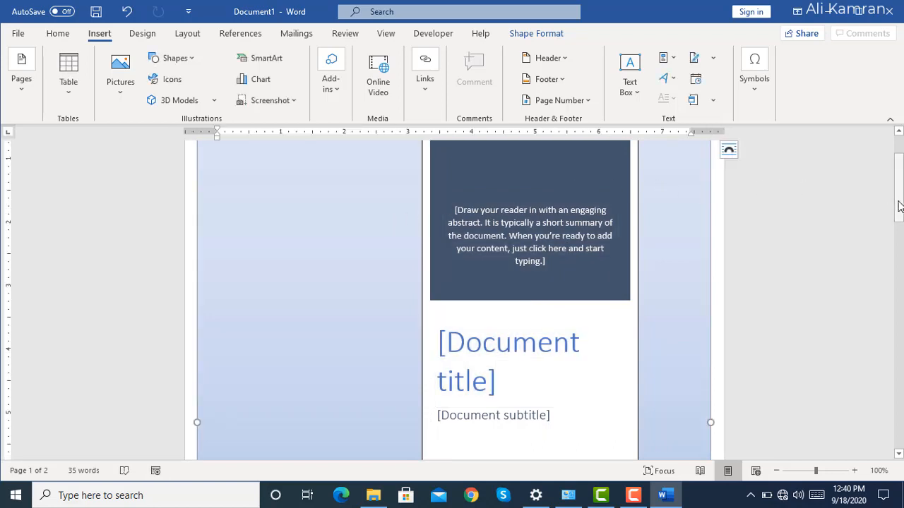
drag(899, 205, 899, 174)
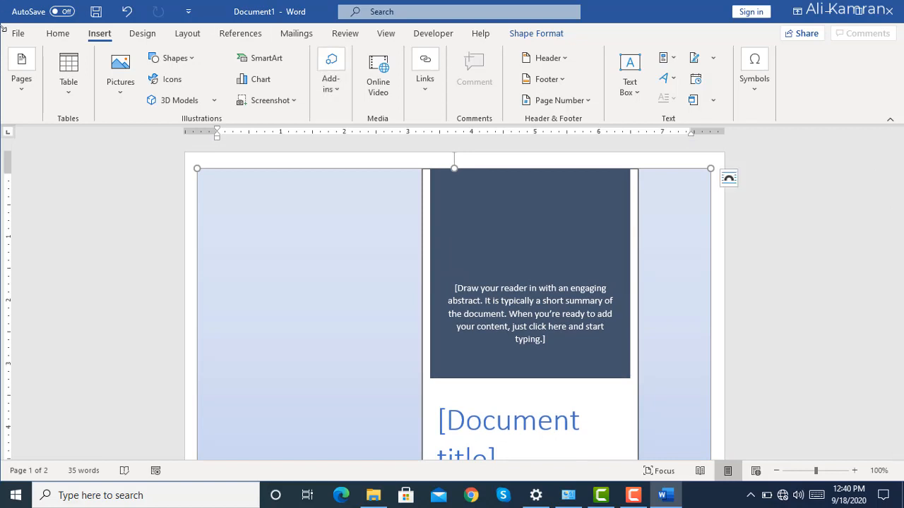
Browse the gallery of built-in cover pages, from Austin down to the designs after ViewMaster and back up.
click(22, 87)
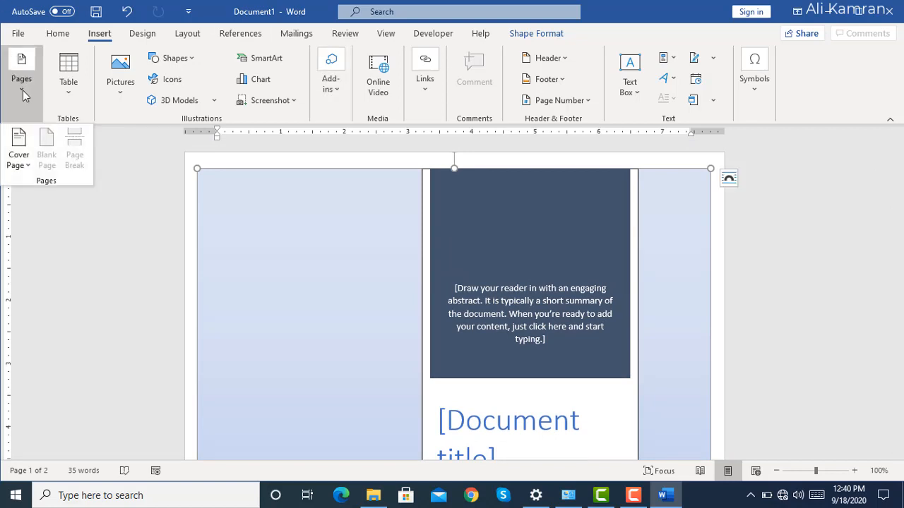
click(225, 219)
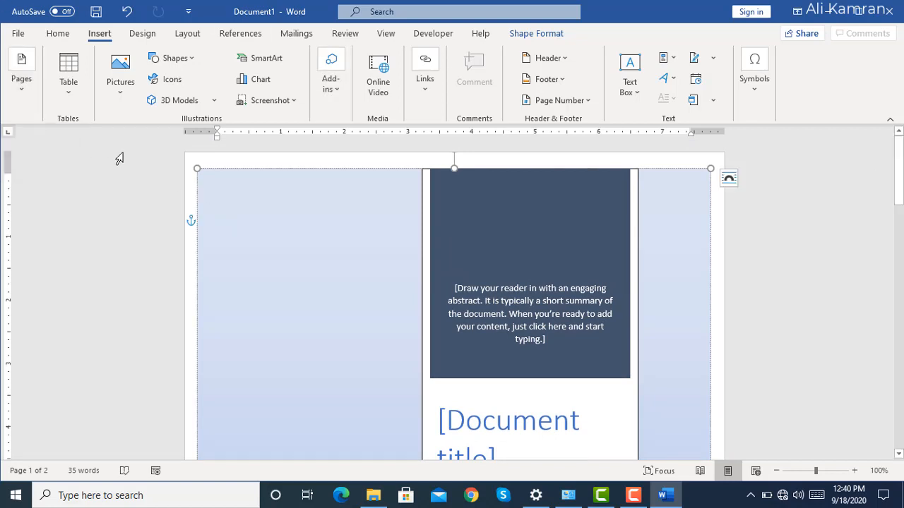
click(21, 88)
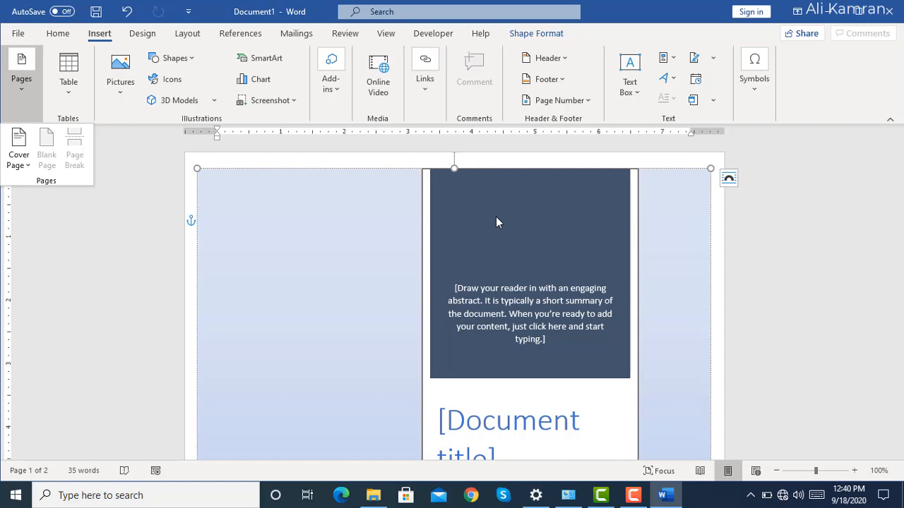
click(447, 217)
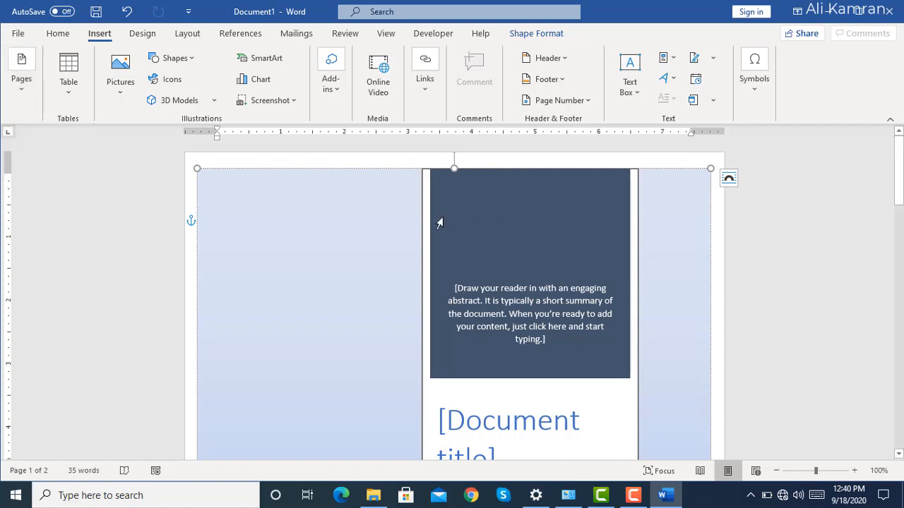
click(25, 92)
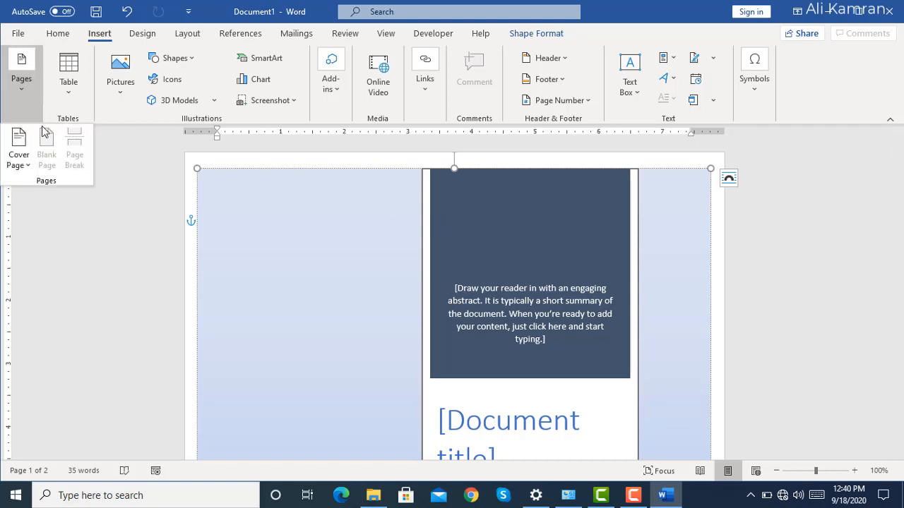
click(27, 159)
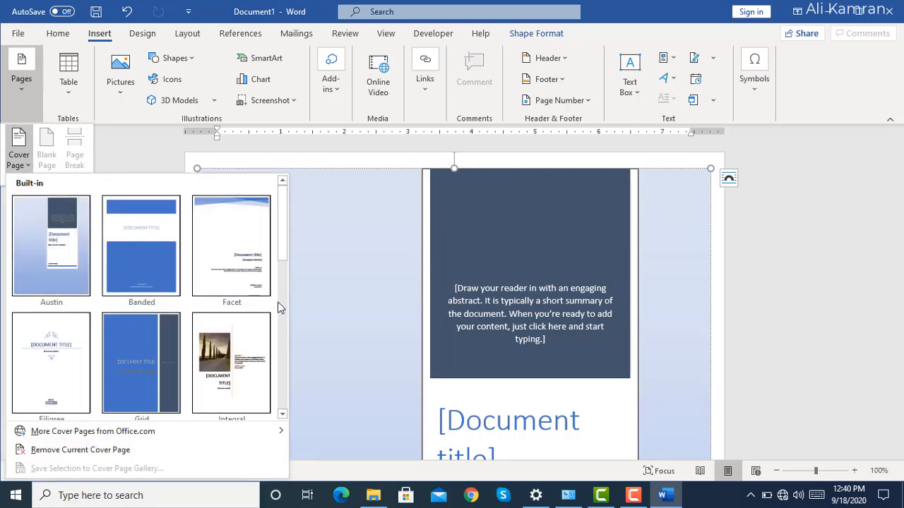
scroll(278, 308, down, 1)
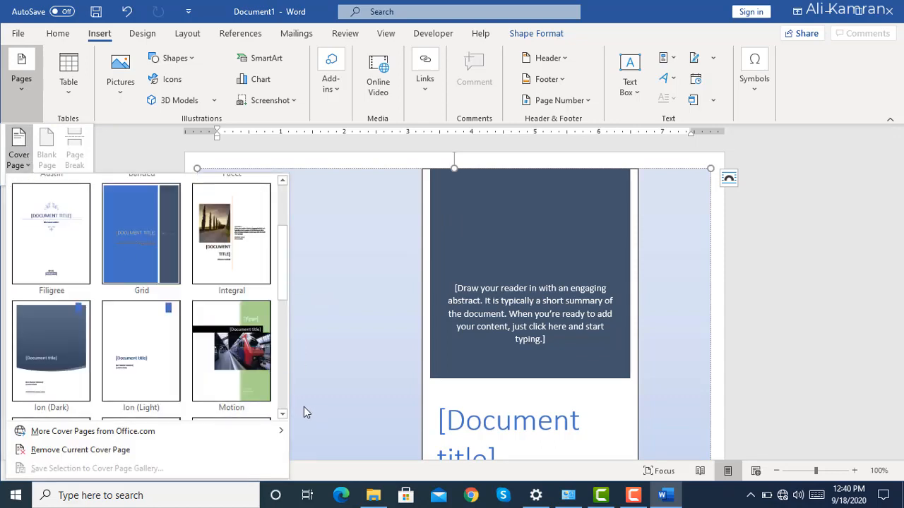
scroll(284, 392, down, 1)
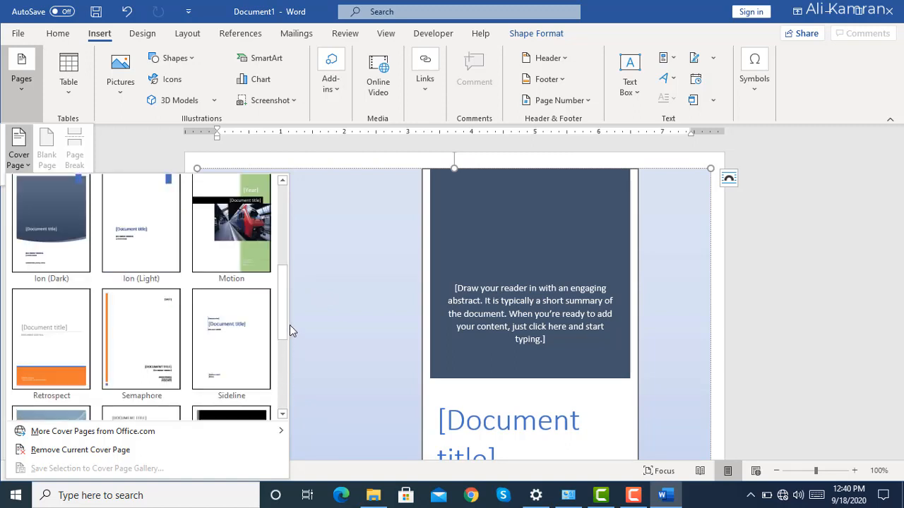
scroll(286, 353, down, 1)
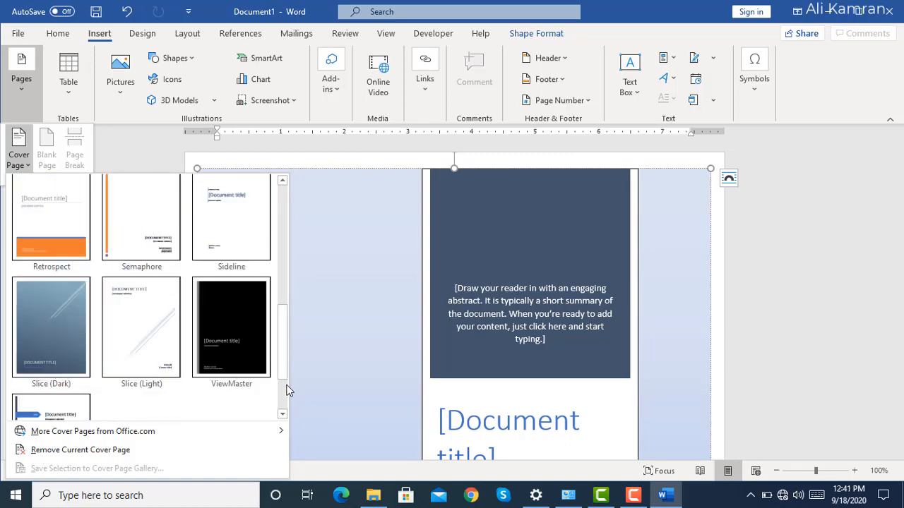
scroll(287, 388, down, 1)
drag(285, 399, 300, 224)
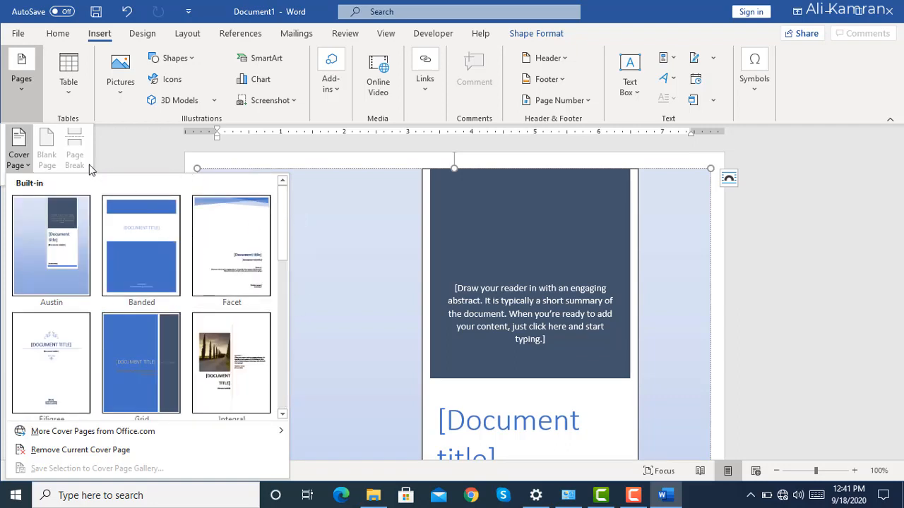
Create a new blank document and insert a table with ten columns and three rows.
click(24, 33)
click(176, 141)
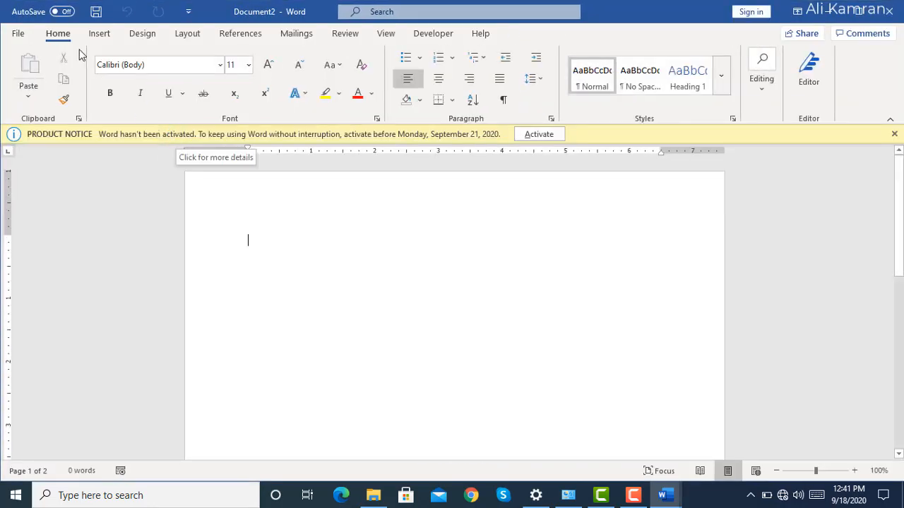
click(112, 36)
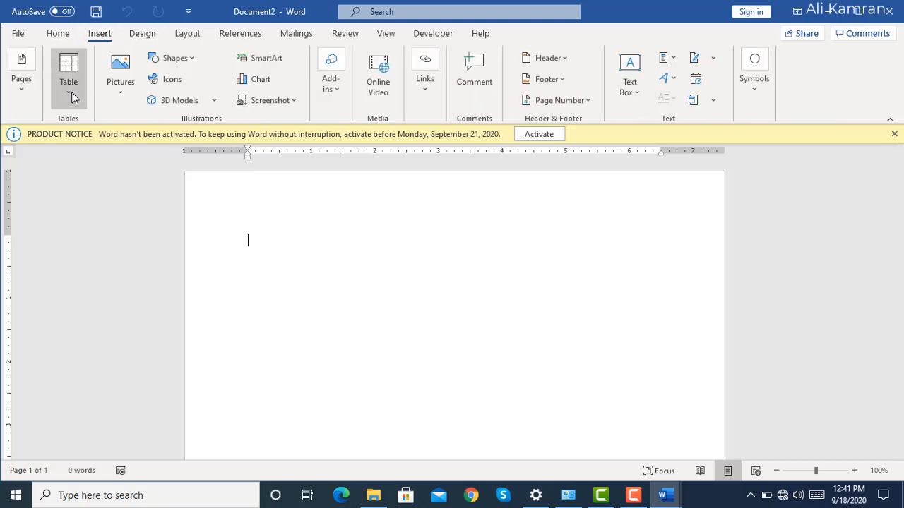
click(72, 92)
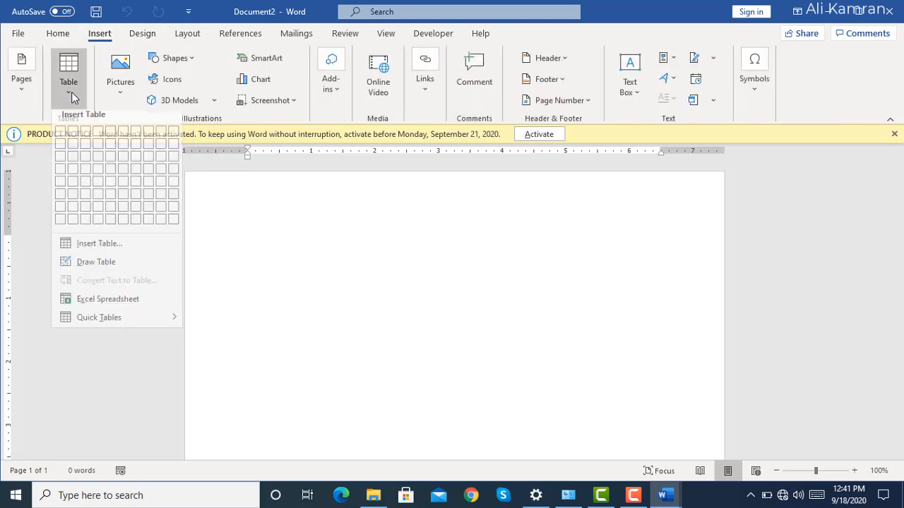
click(173, 165)
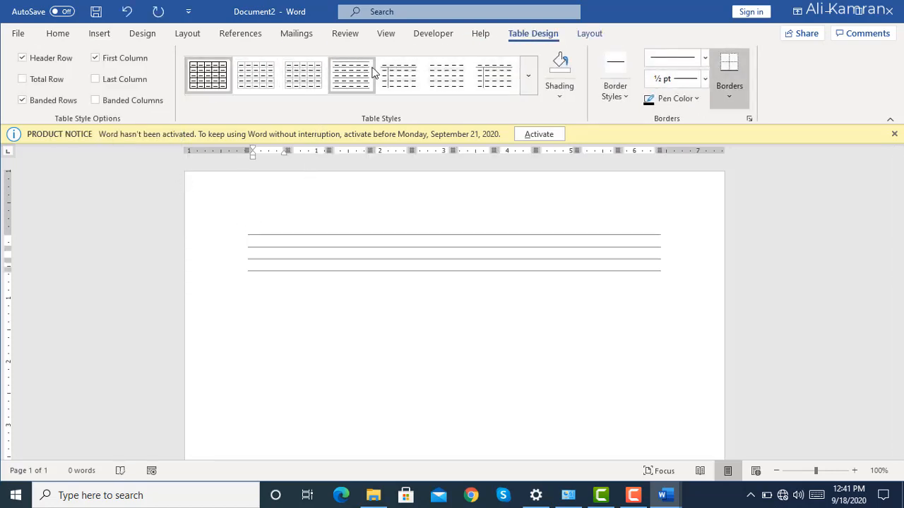
Try several plain table styles on the new table and restore the black-bordered grid style.
click(492, 76)
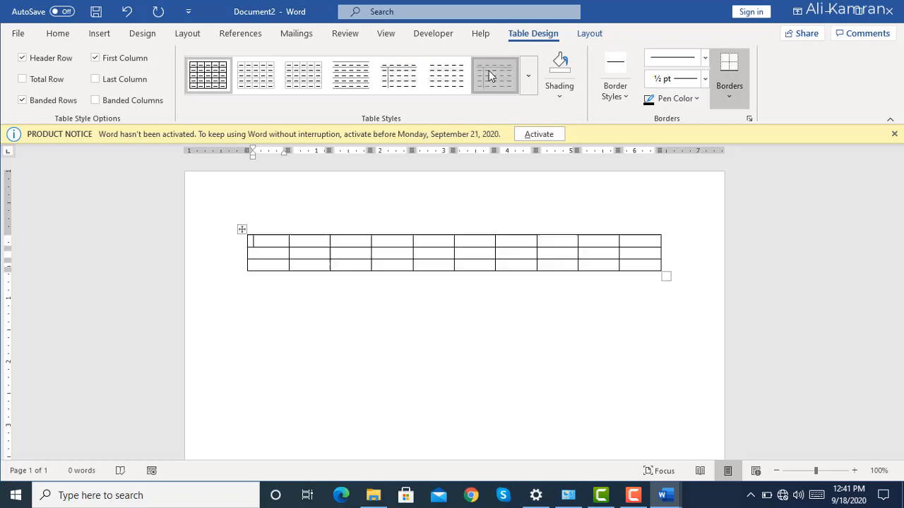
click(303, 86)
click(265, 91)
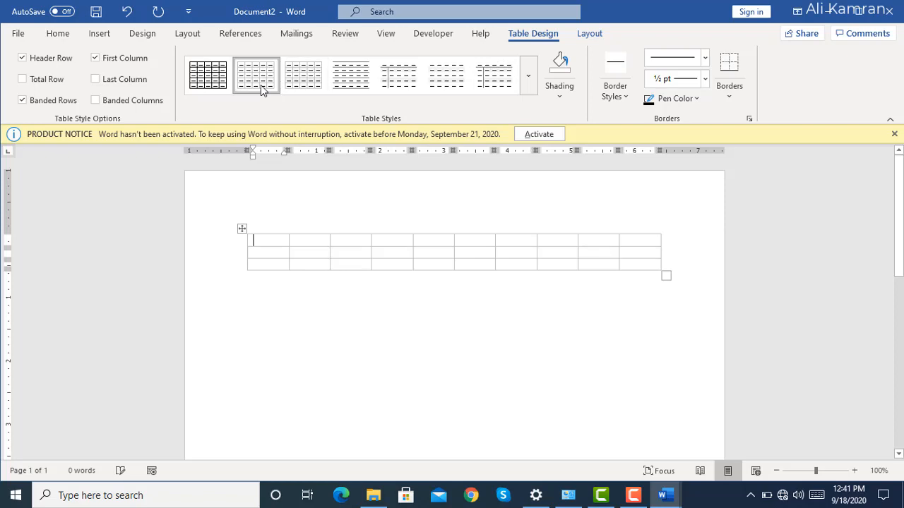
click(222, 83)
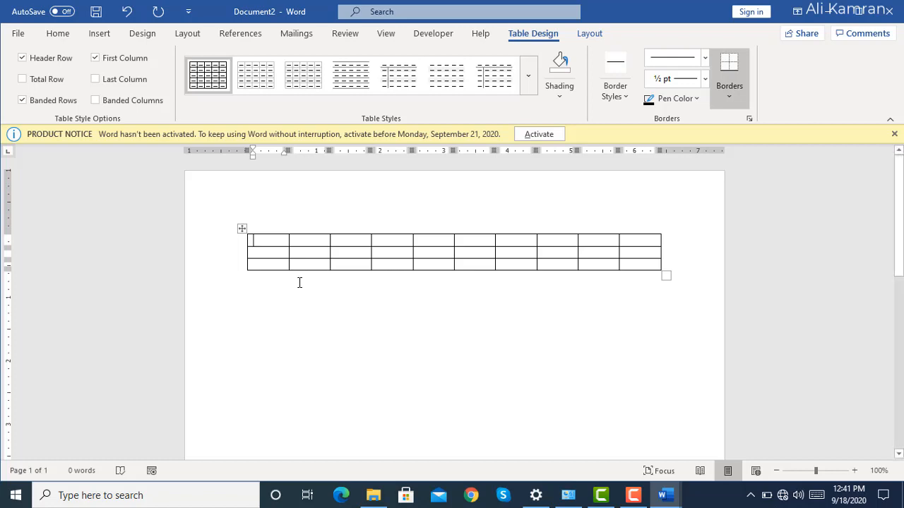
Enter Janx in the first cell of the table's first row and a sample name in the second cell.
text(janx)
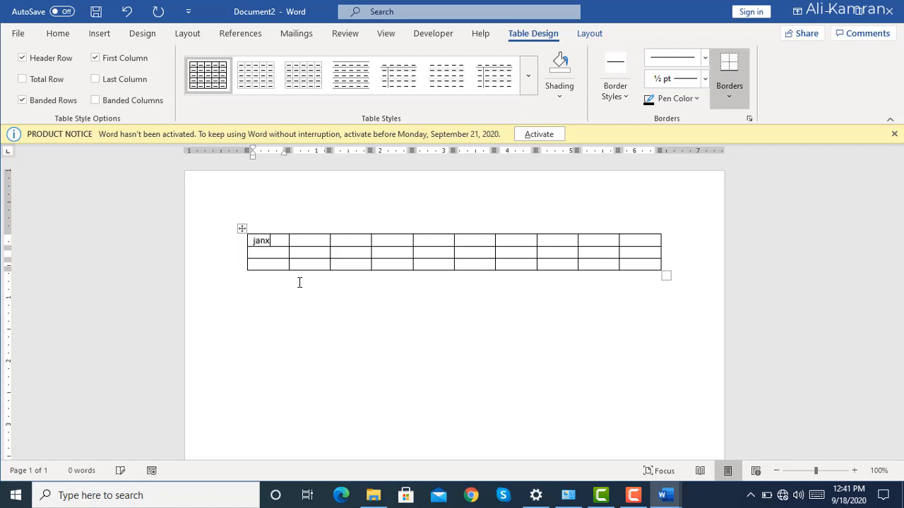
key(Tab)
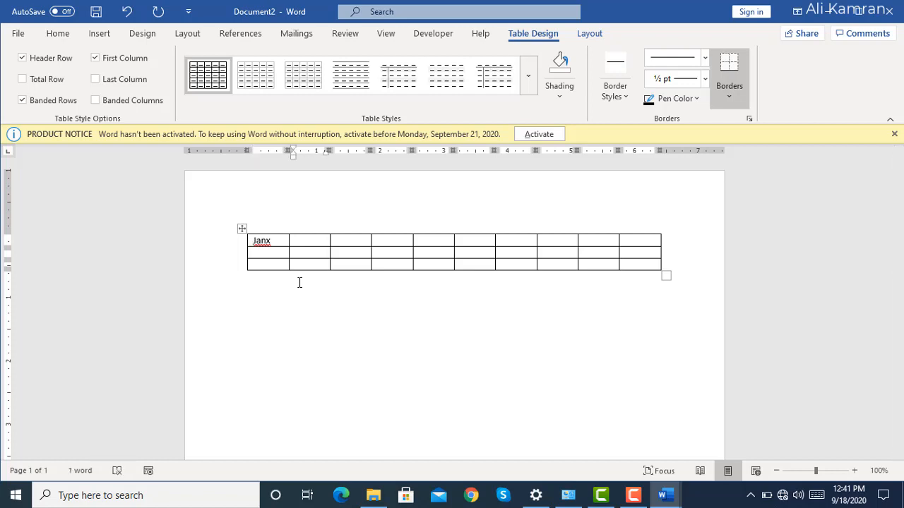
text(kamran)
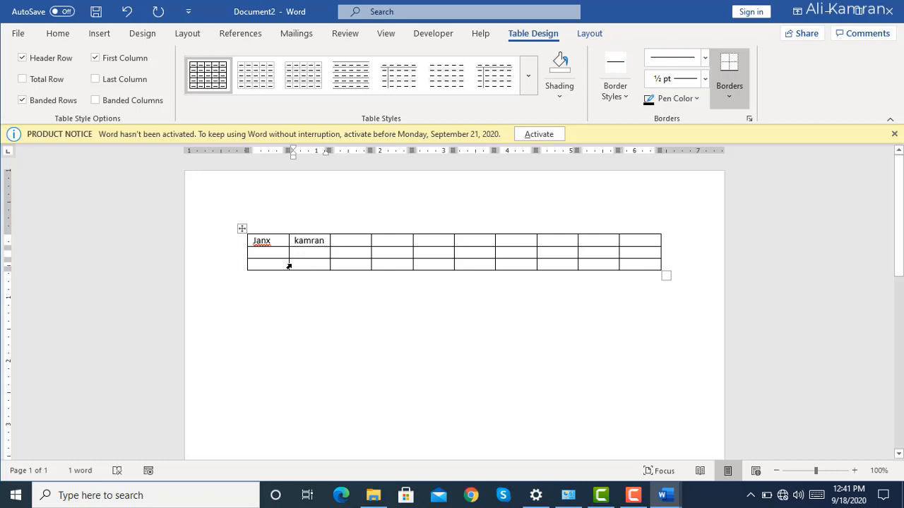
Enter A in the first cell of the table's second row and p in the cell beside it.
click(290, 253)
click(299, 252)
click(247, 253)
click(287, 260)
text(A)
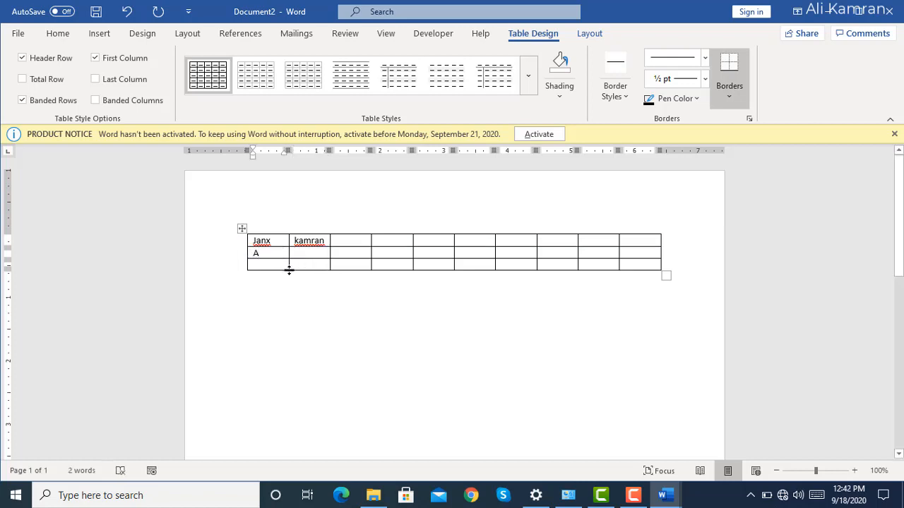
click(349, 255)
click(350, 254)
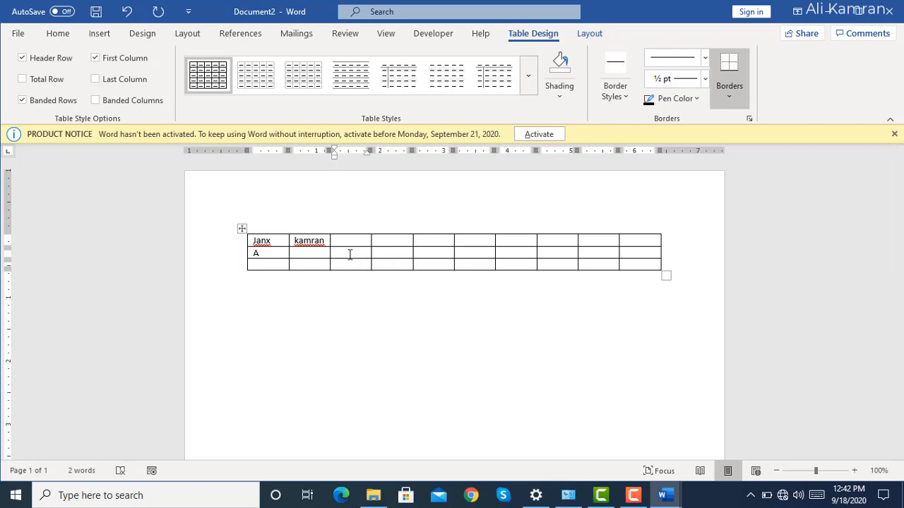
click(311, 251)
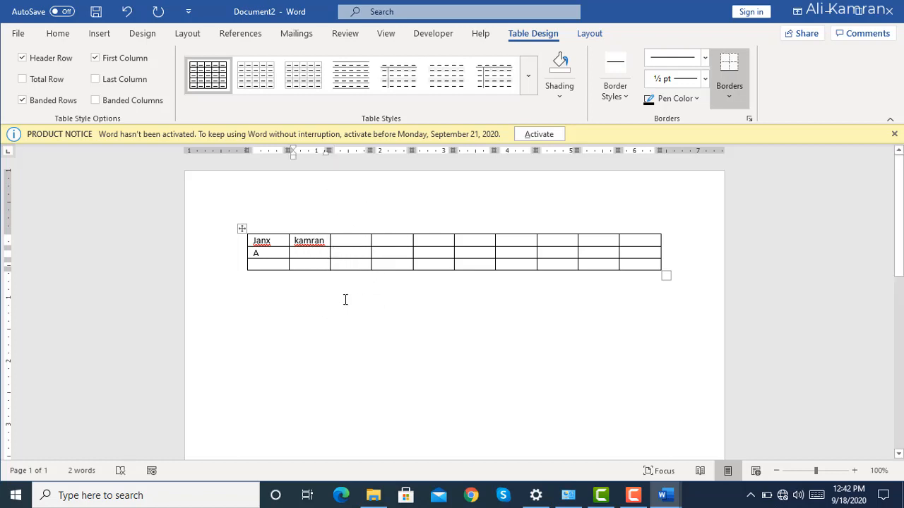
text(p)
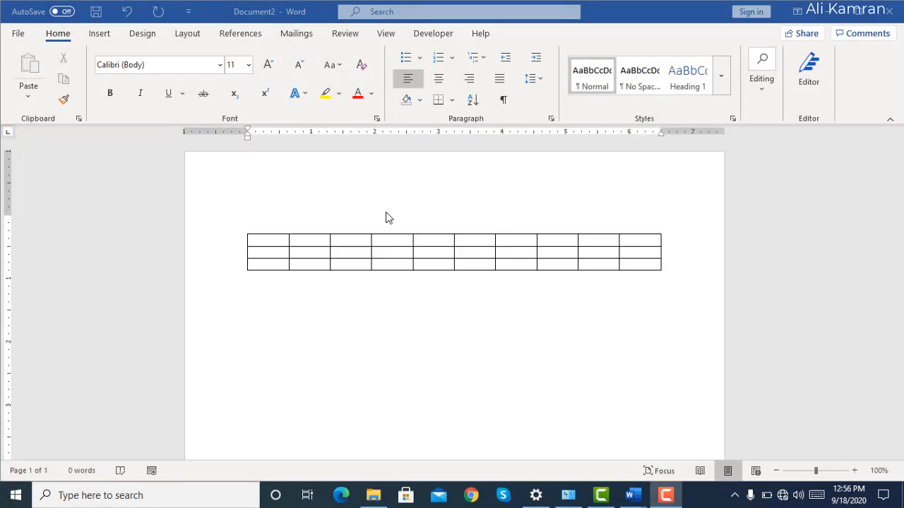
Add the heading "Mark sheet" on the line above the empty table.
click(406, 225)
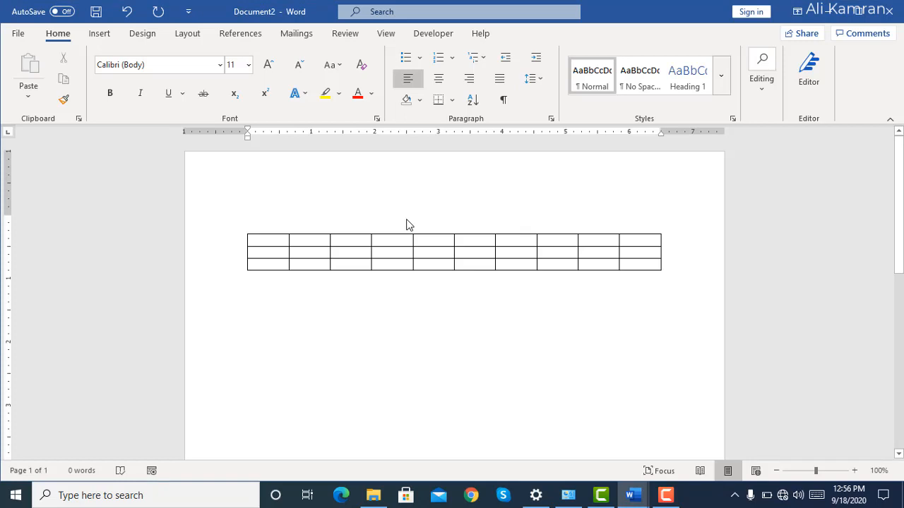
text(Mark)
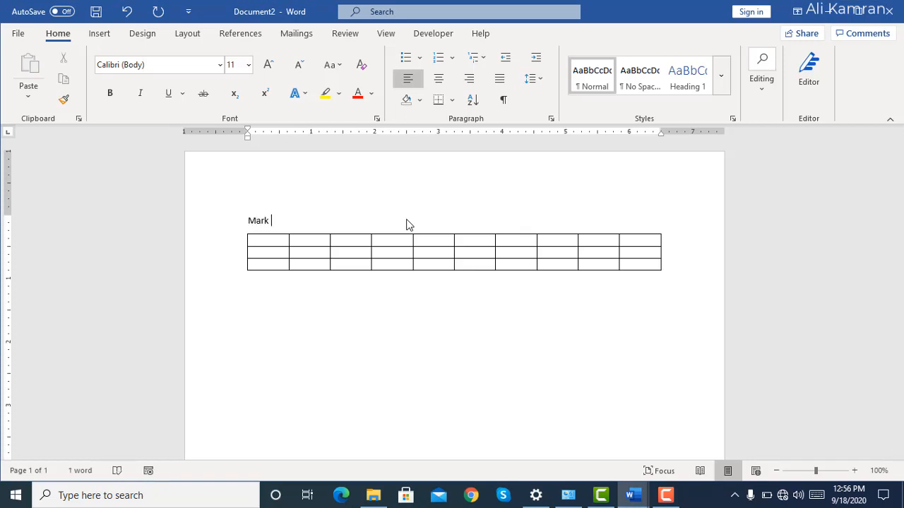
text( sheet)
Center the "Mark sheet" heading above the table and set its font size to 16.
click(243, 221)
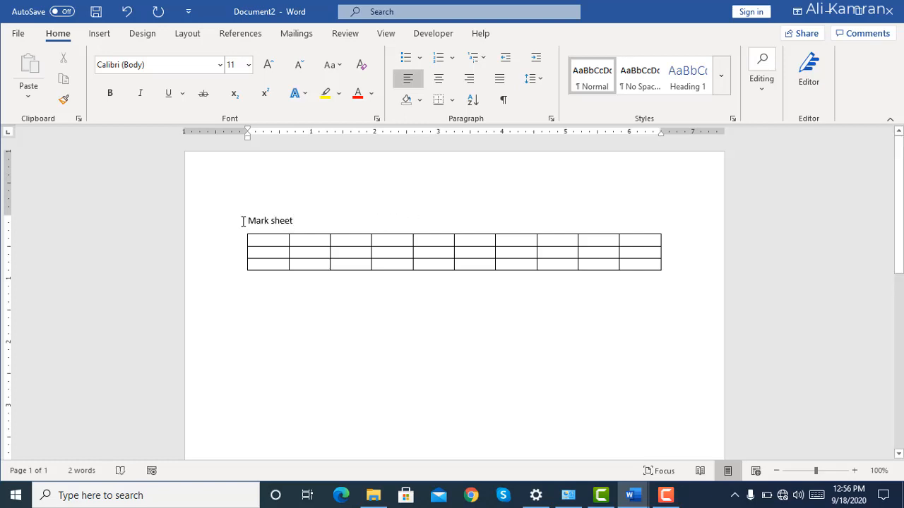
triple_click(326, 221)
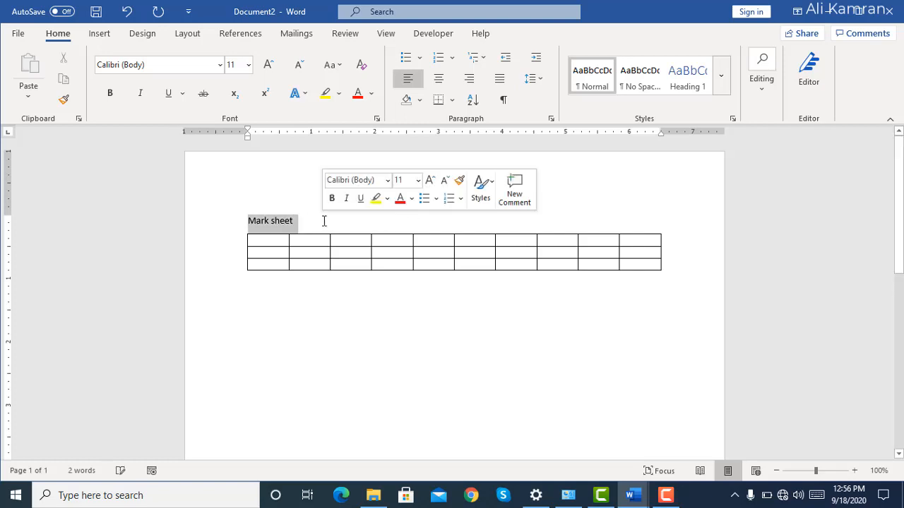
click(470, 79)
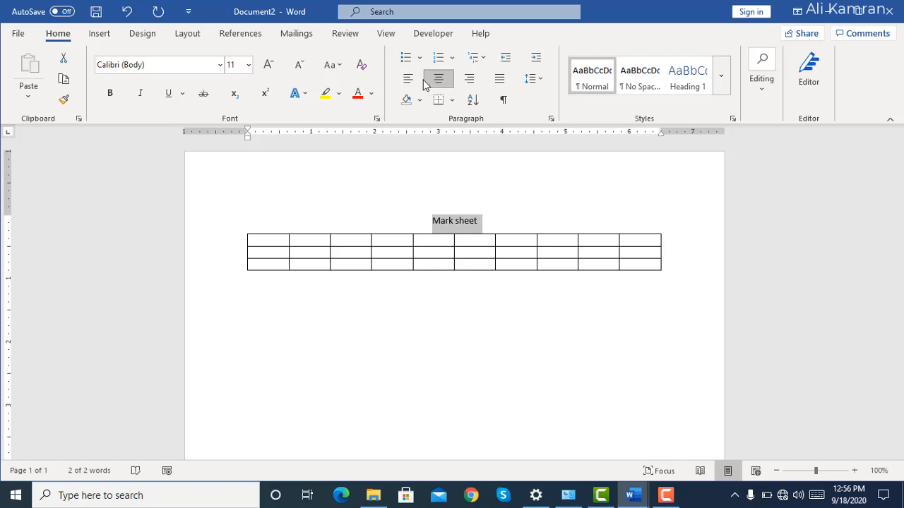
click(479, 83)
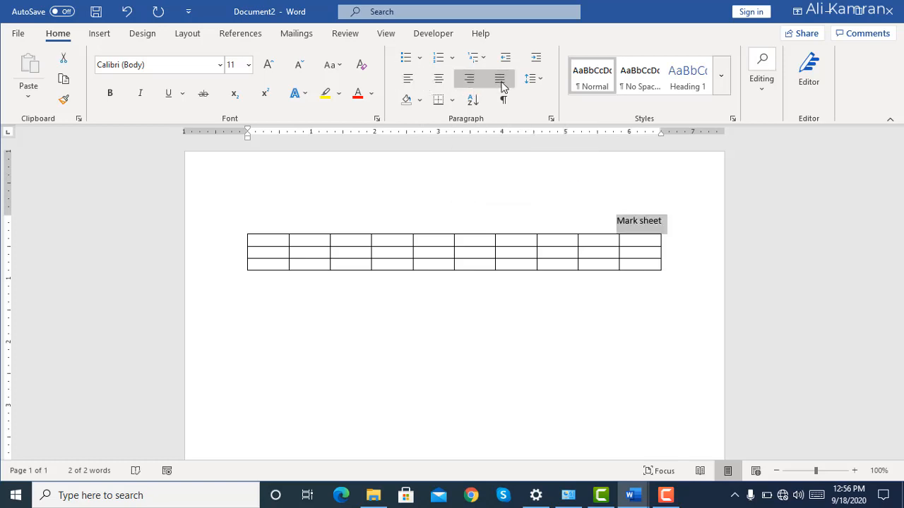
click(446, 84)
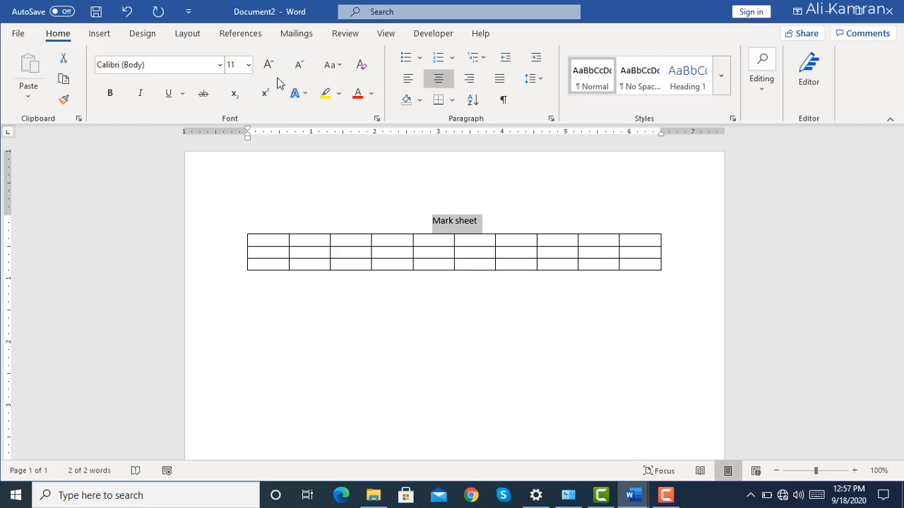
click(248, 67)
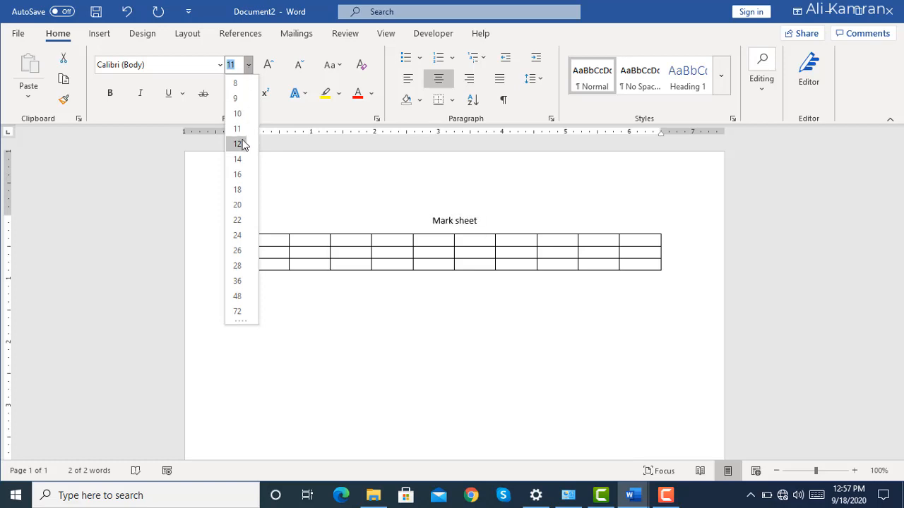
click(245, 174)
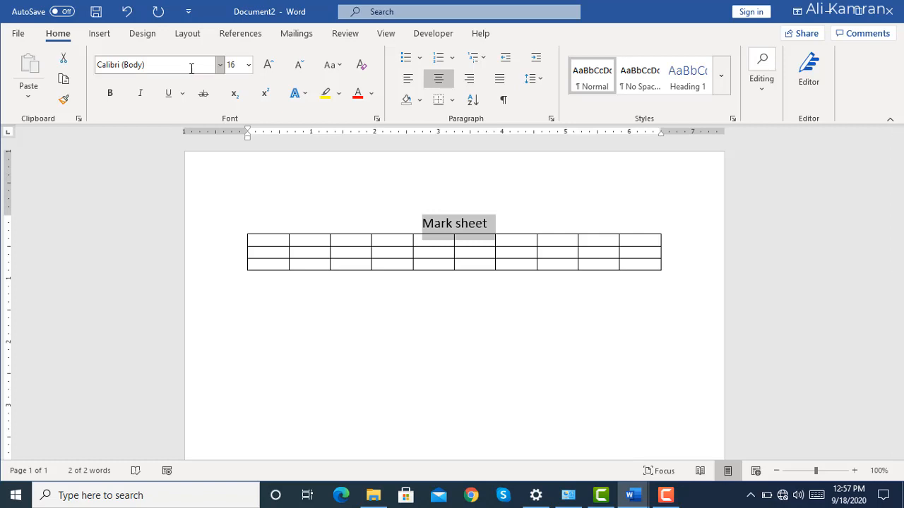
Change the font of the "Mark sheet" heading to Angsana New.
click(219, 68)
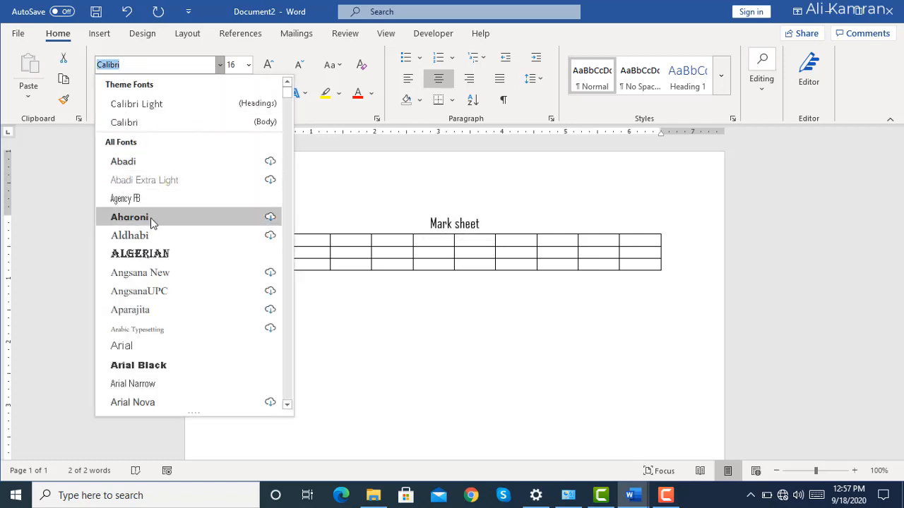
click(154, 276)
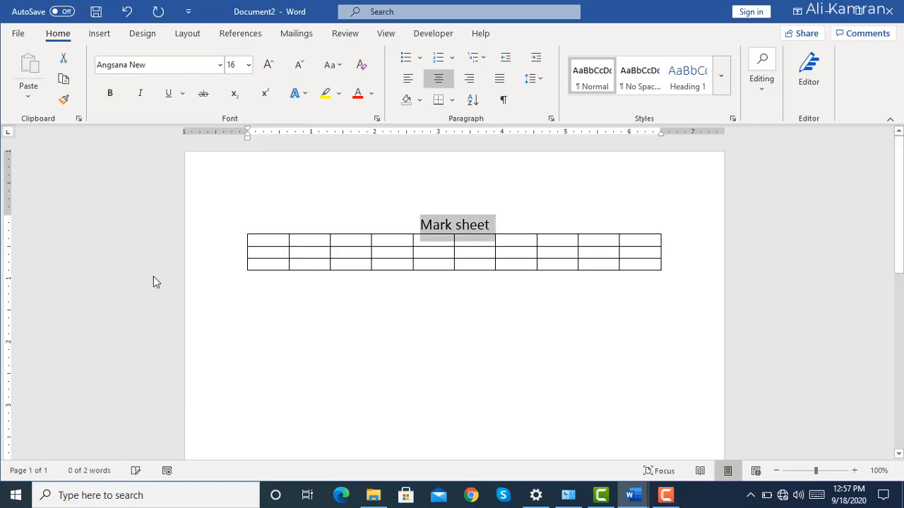
click(326, 196)
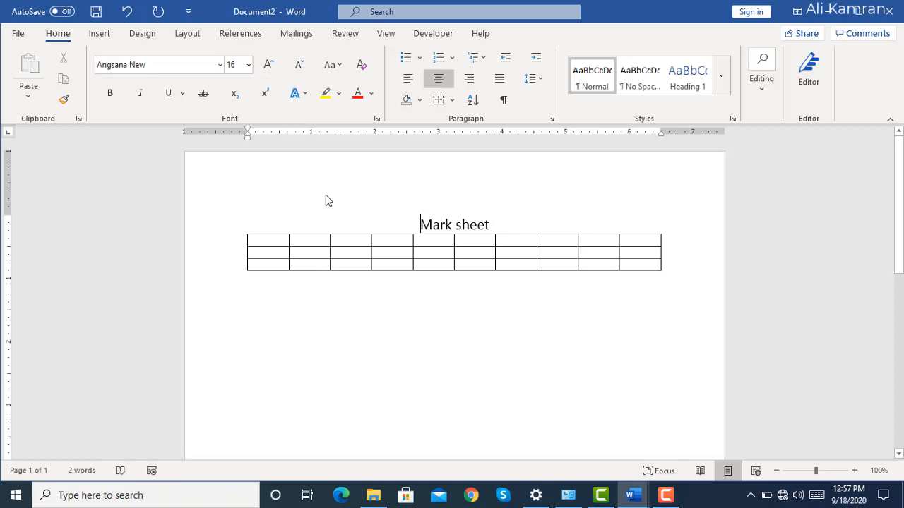
Enter the column headers Name, Eng, Urdu and Math in the first four cells of the table's first row.
click(276, 240)
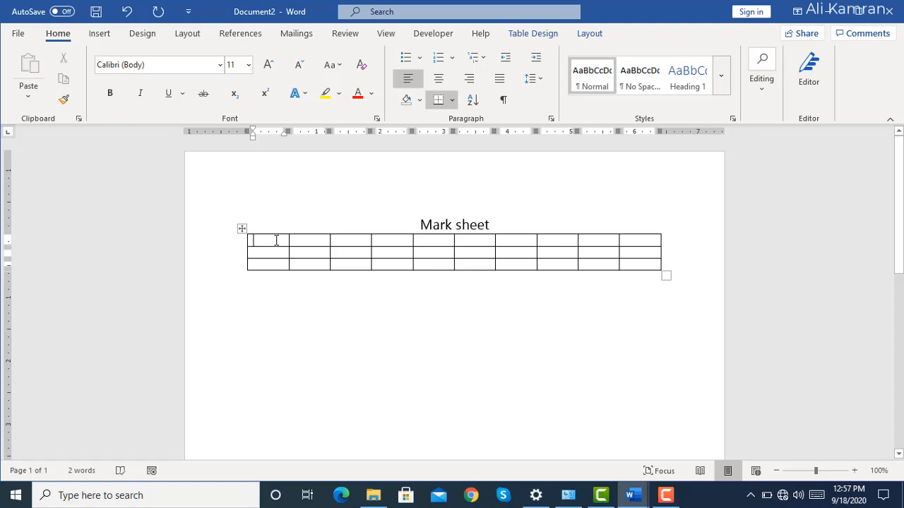
text(name)
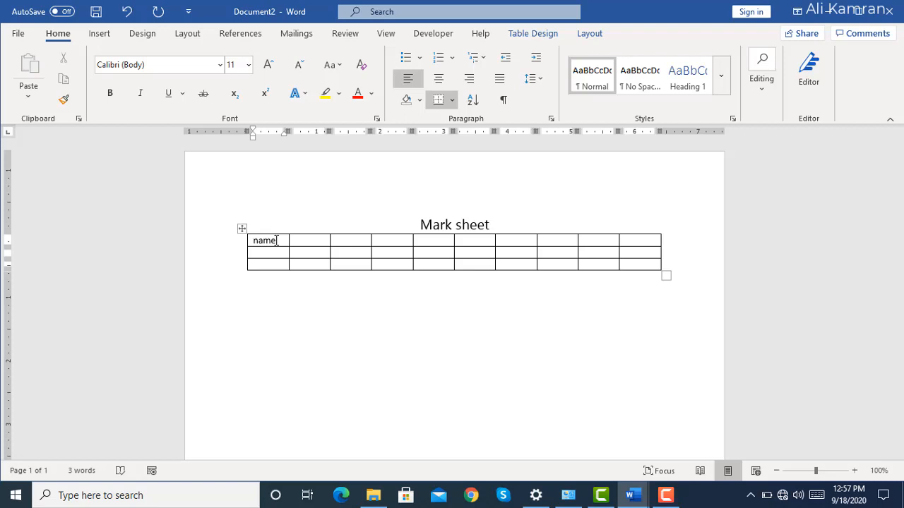
key(Tab)
text(eng)
key(Tab)
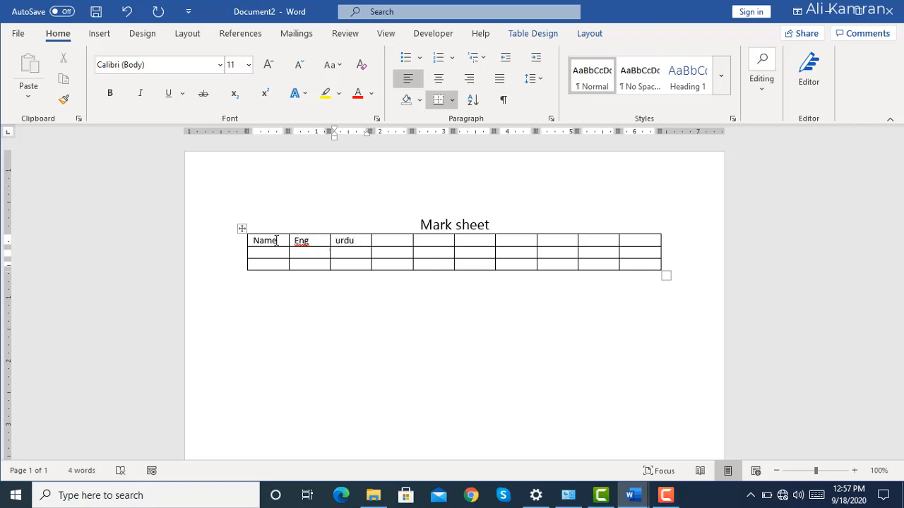
text(urduM)
key(BackSpace)
key(Tab)
text(ma)
key(Tab)
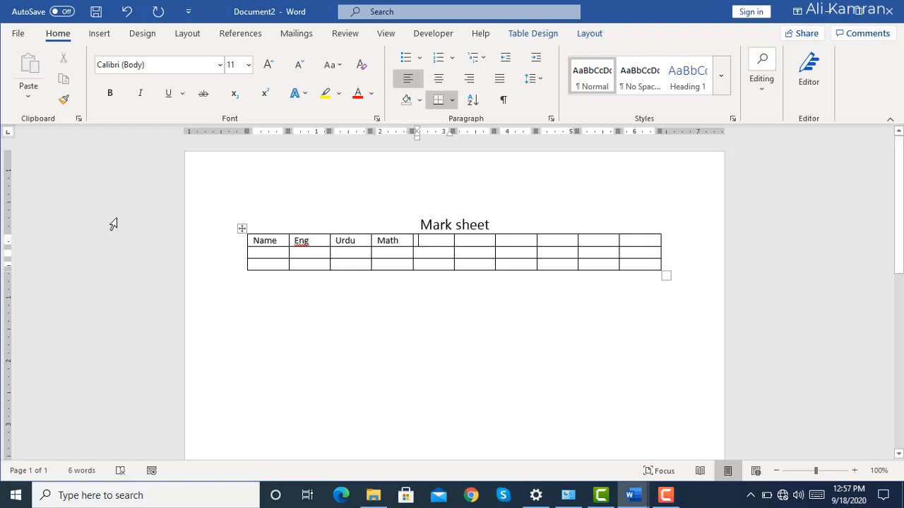
Fill the table's second row with a student's first name and the marks 60, 70 and 80.
click(268, 251)
text(ali)
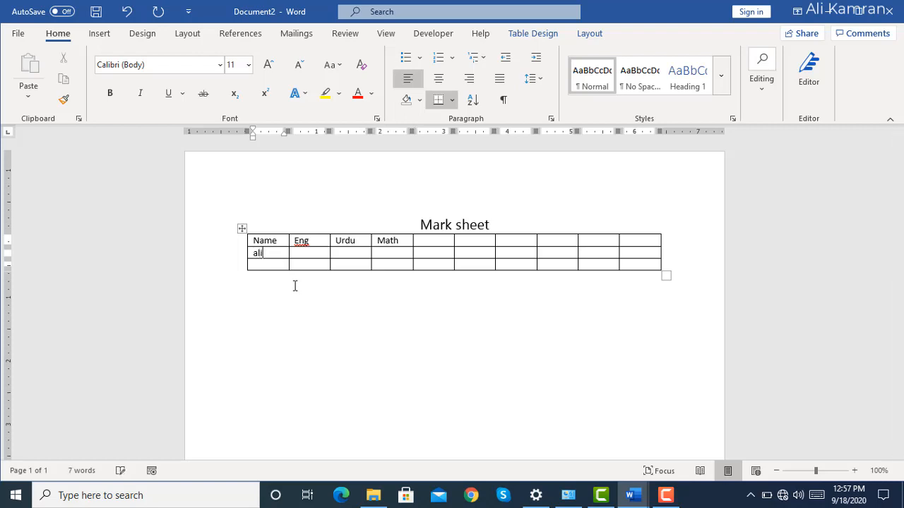
key(Tab)
text(60)
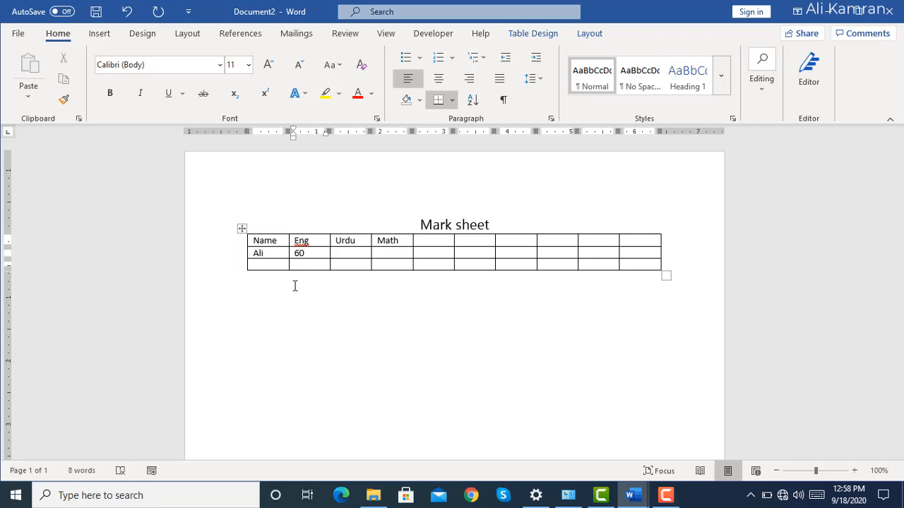
key(Tab)
text(70)
key(Tab)
text(80)
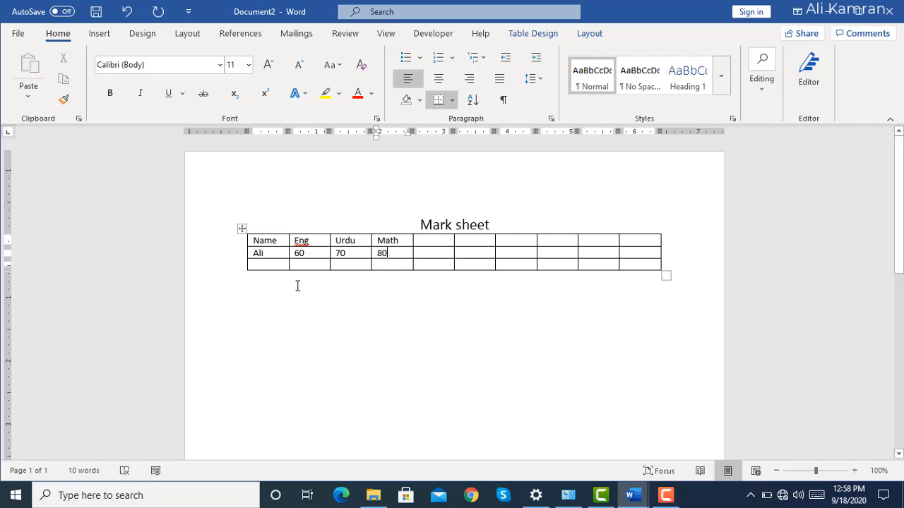
Apply the Grid Table 4 - Accent 2 style to the whole mark sheet table.
click(242, 230)
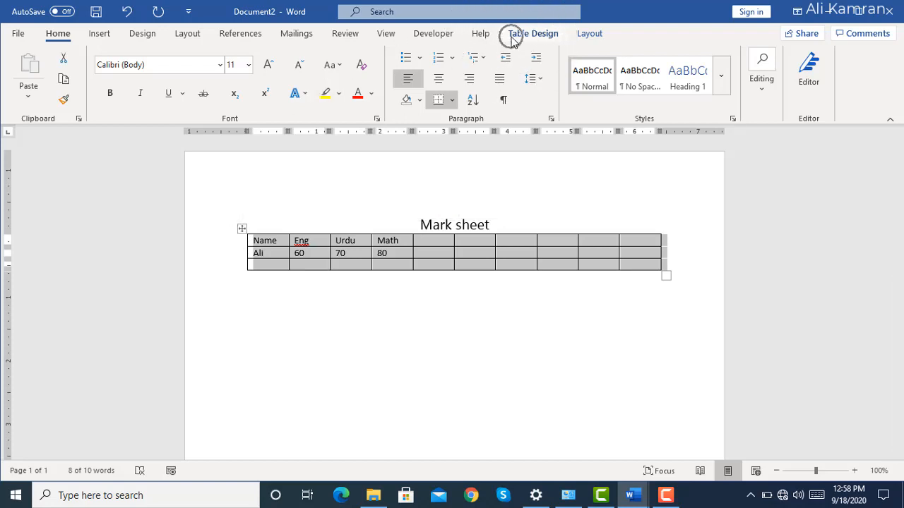
click(513, 35)
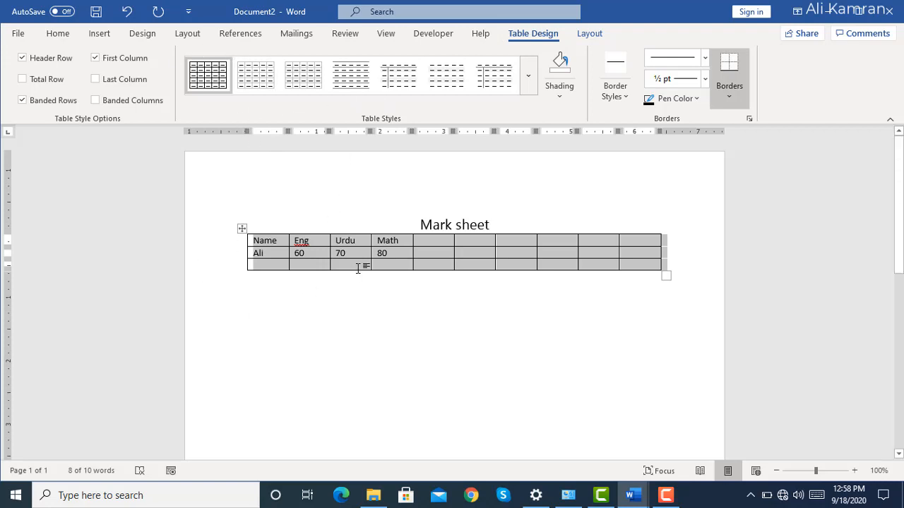
click(533, 88)
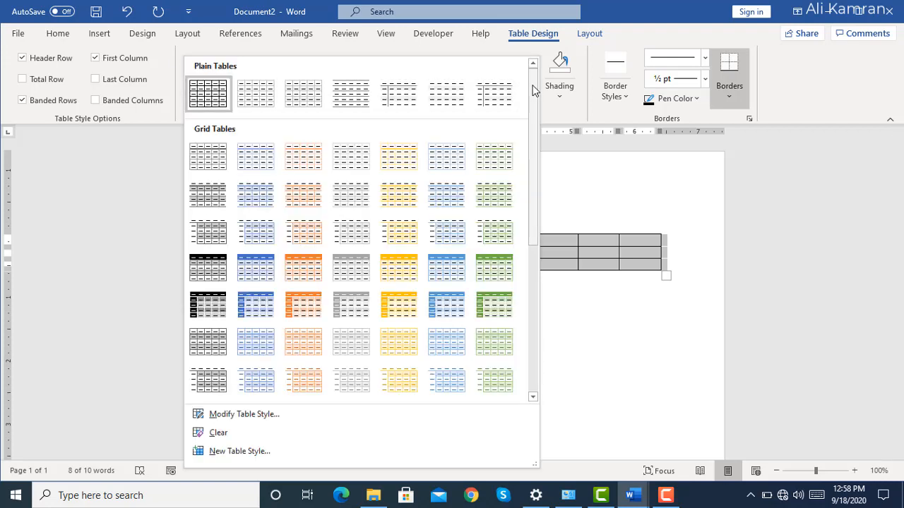
click(298, 274)
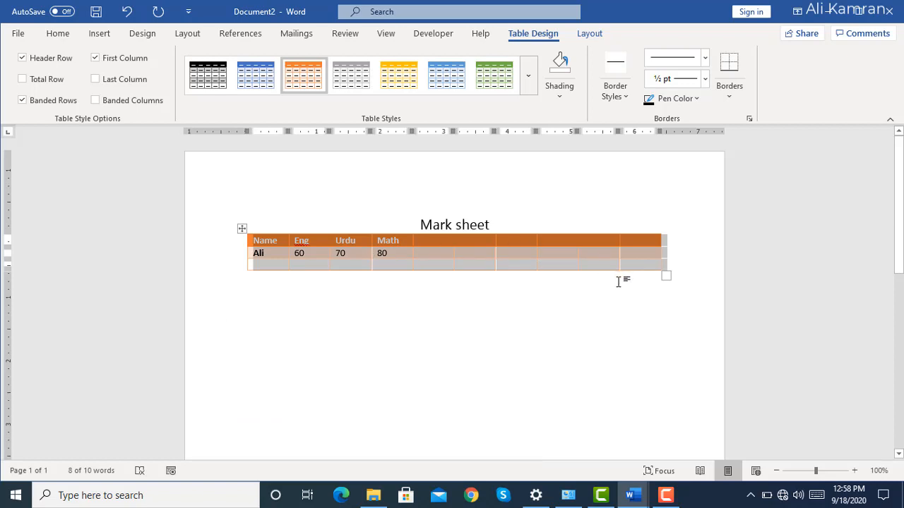
Shade all cells of the mark sheet table with Gold, Accent 4, Lighter 40%.
click(560, 96)
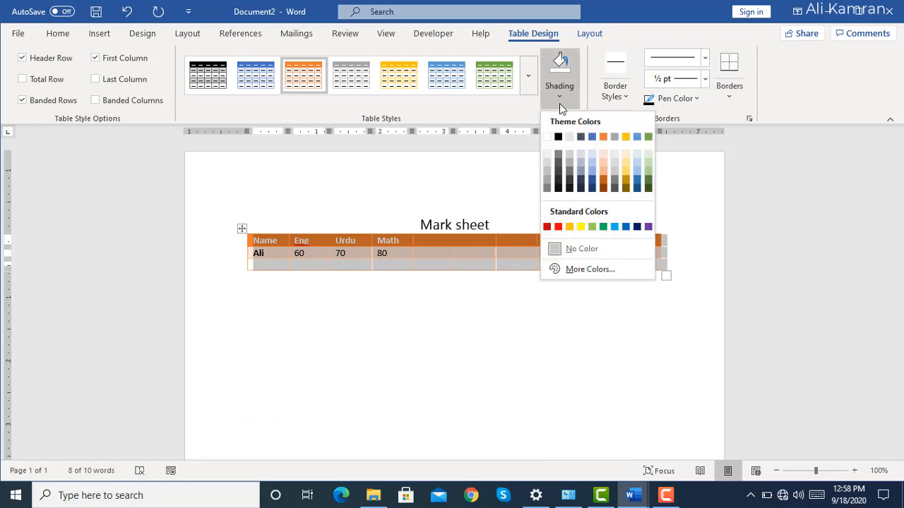
click(626, 179)
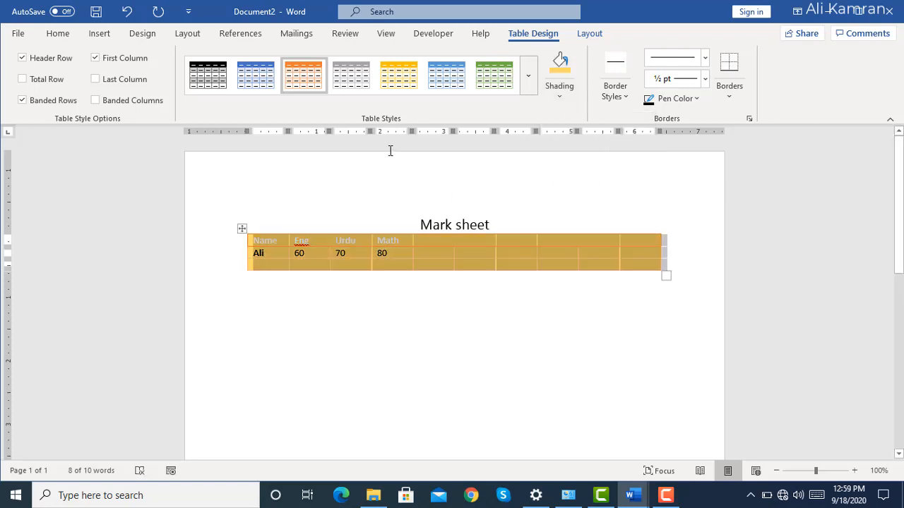
click(357, 88)
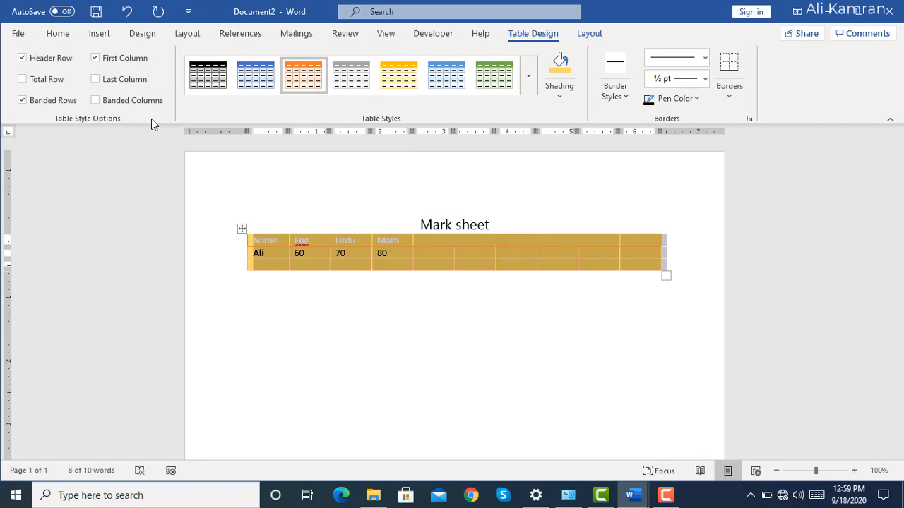
Replace the mark sheet table's borders so that only the inside horizontal borders remain.
click(700, 100)
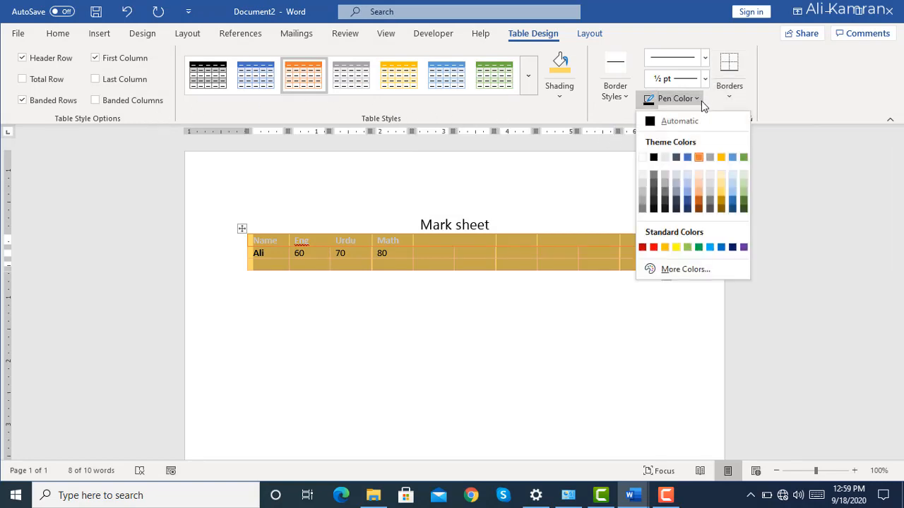
click(728, 102)
click(729, 97)
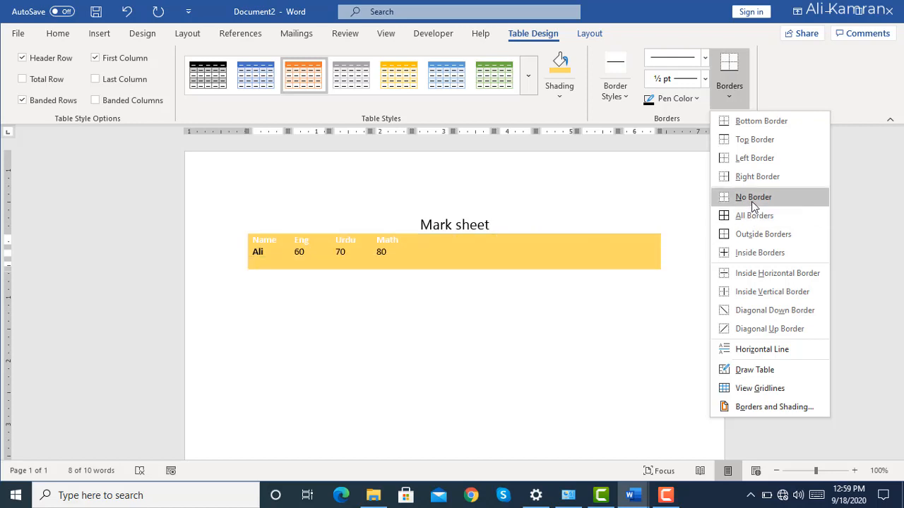
click(752, 203)
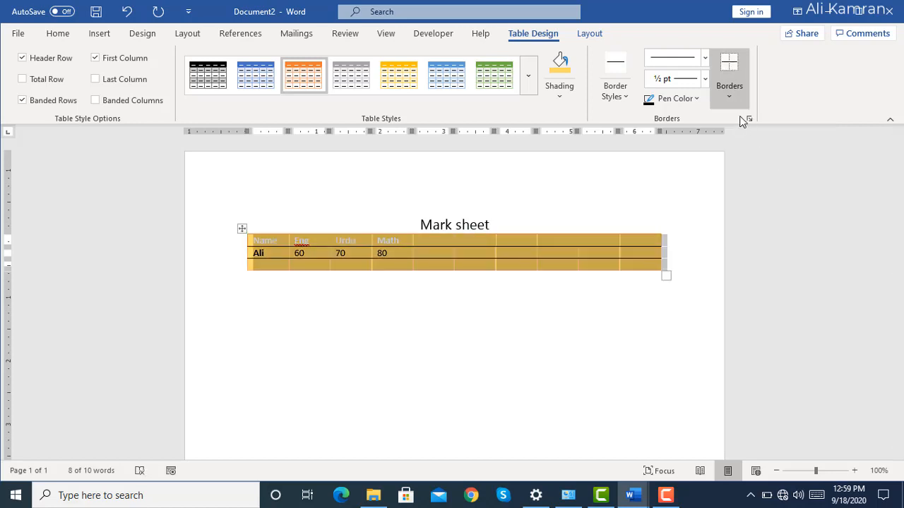
click(727, 95)
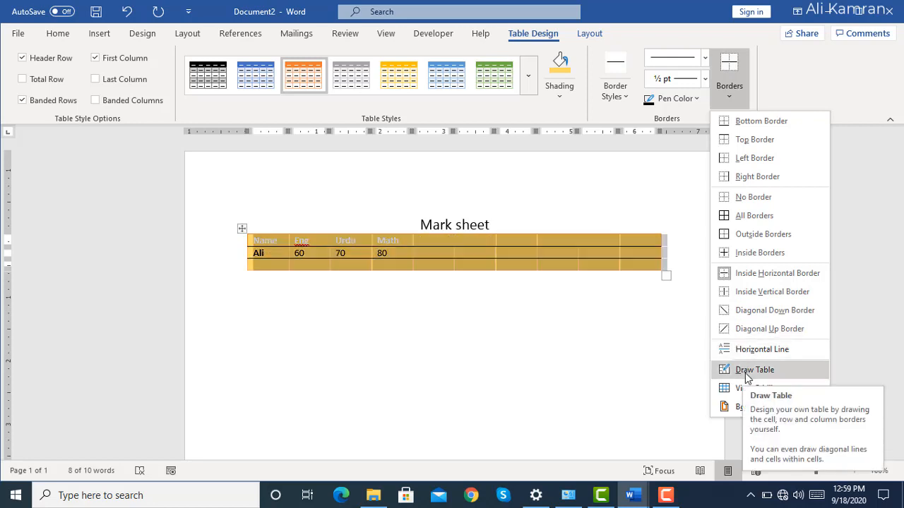
key(ctrl)
key(ctrl)
key(ctrl)
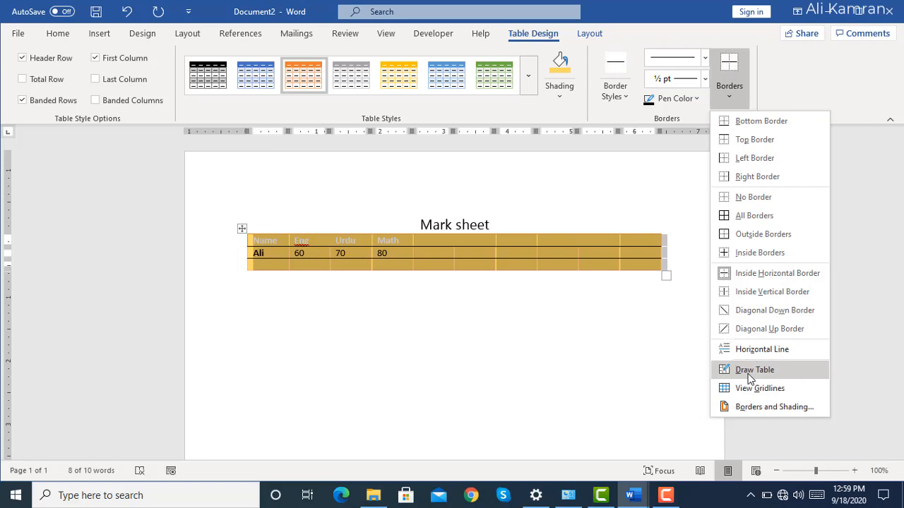
click(593, 296)
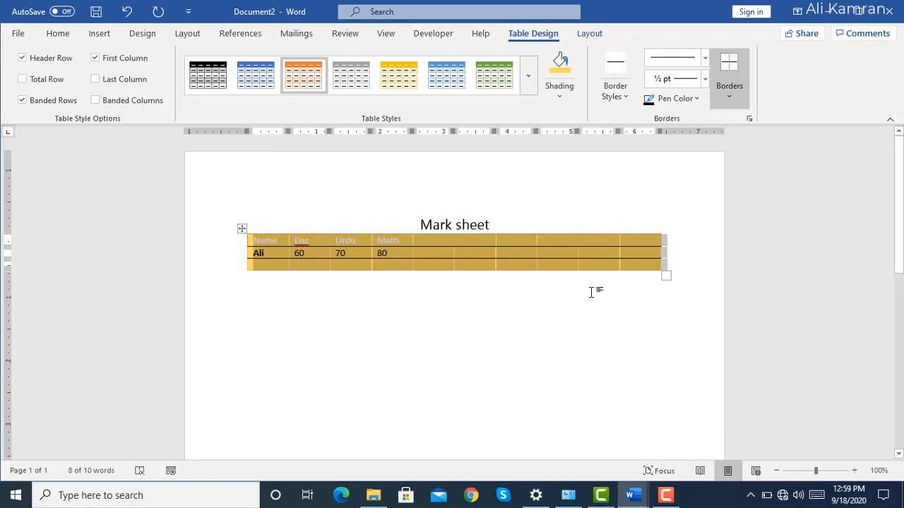
Draw two overlapping table boxes below the mark sheet, about 0.4" and 0.69" high, using Draw Table.
click(729, 96)
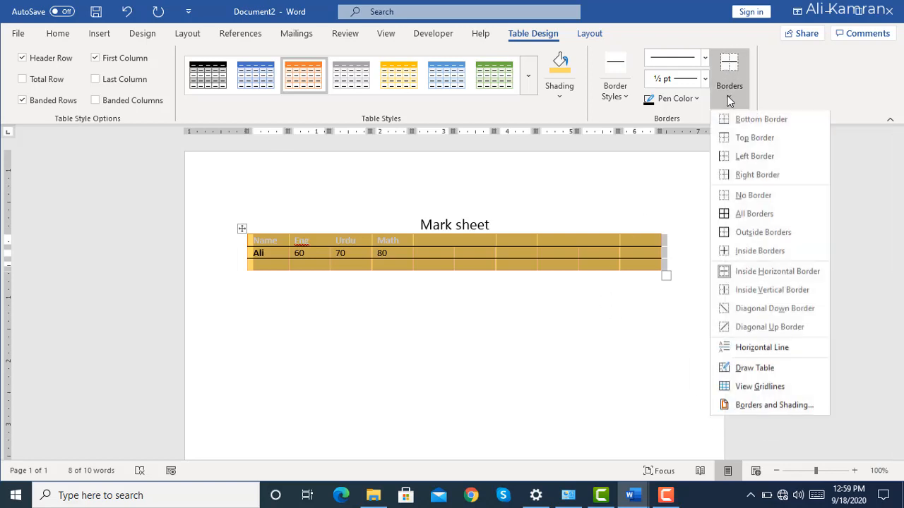
click(734, 370)
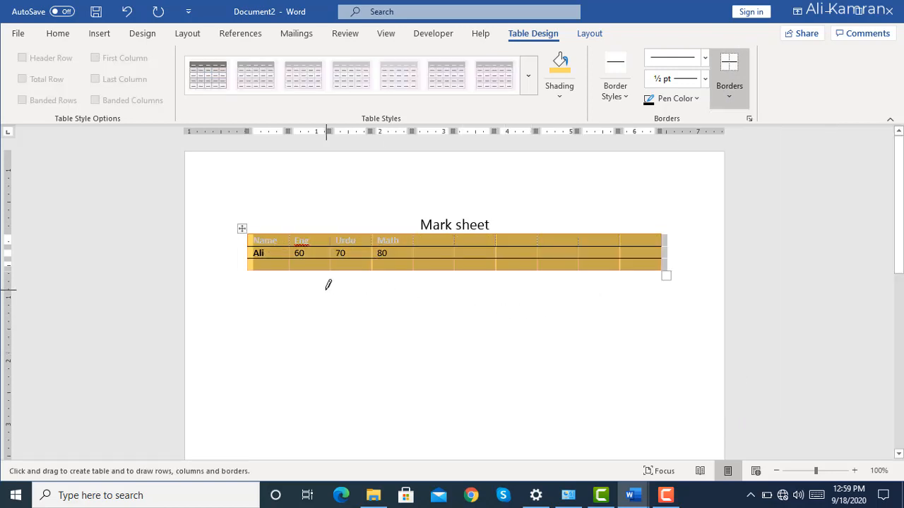
mouse_move(327, 289)
mouse_down()
mouse_move(359, 290)
mouse_move(396, 315)
mouse_up()
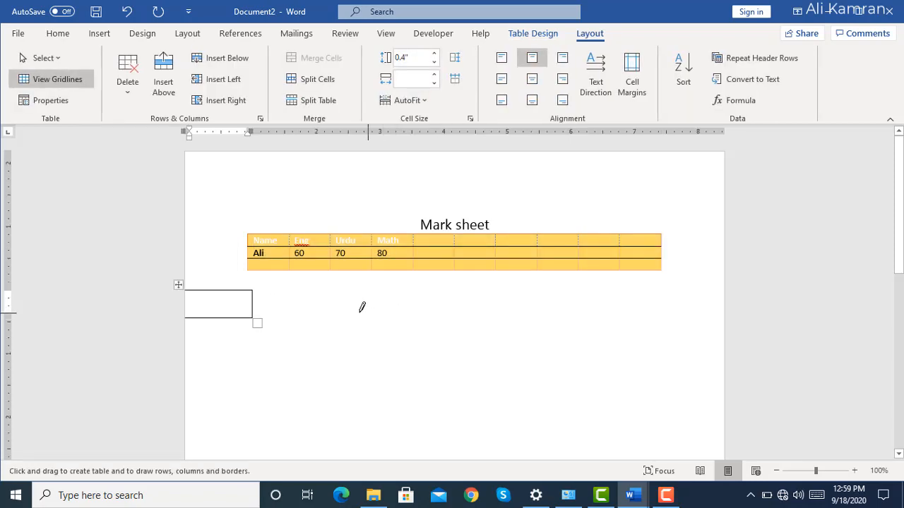
drag(307, 301, 492, 345)
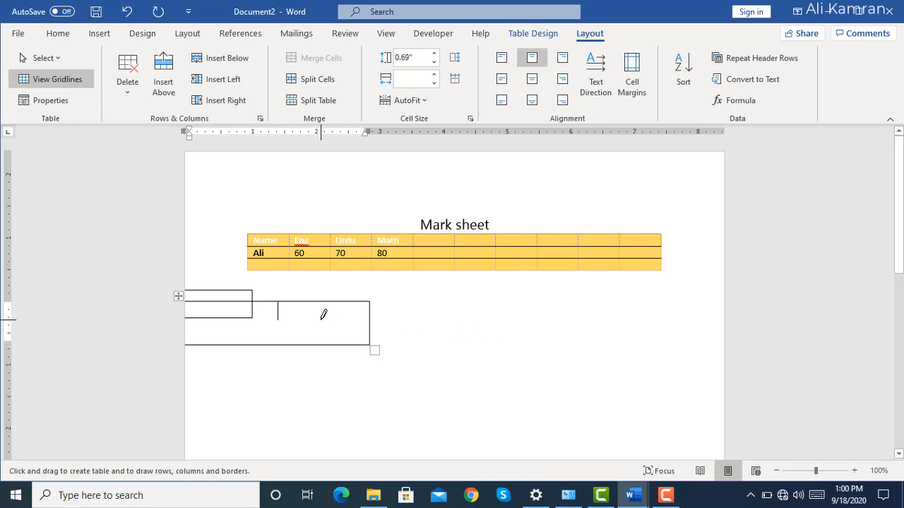
Divide the larger drawn box into four columns with three vertical lines and leave table drawing mode.
drag(269, 293, 269, 336)
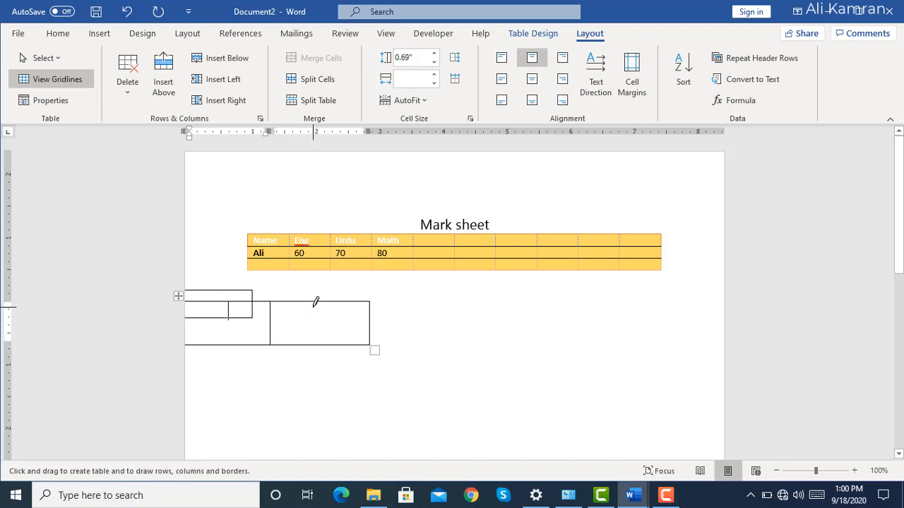
drag(314, 303, 313, 348)
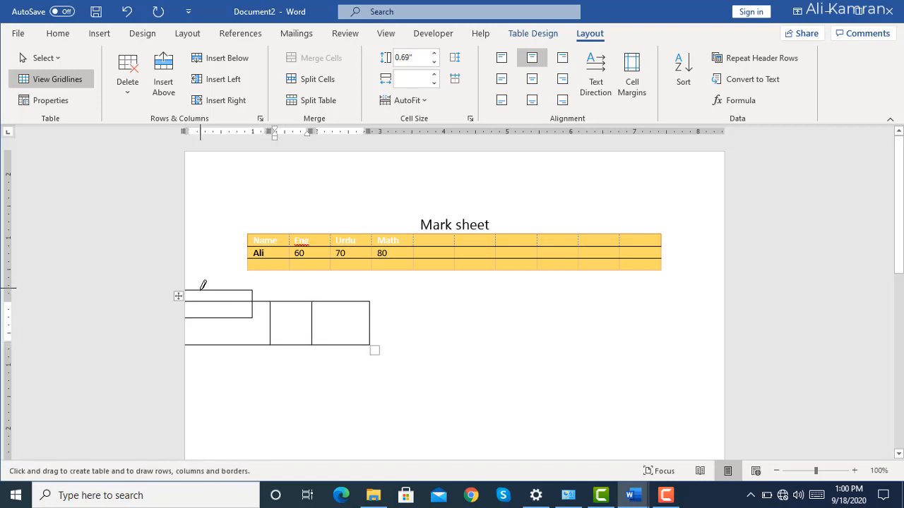
drag(224, 318, 222, 340)
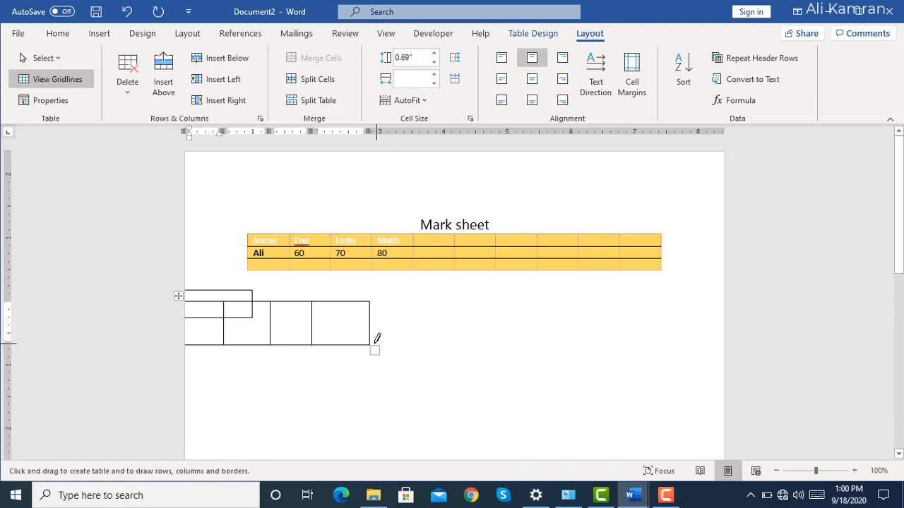
key(Escape)
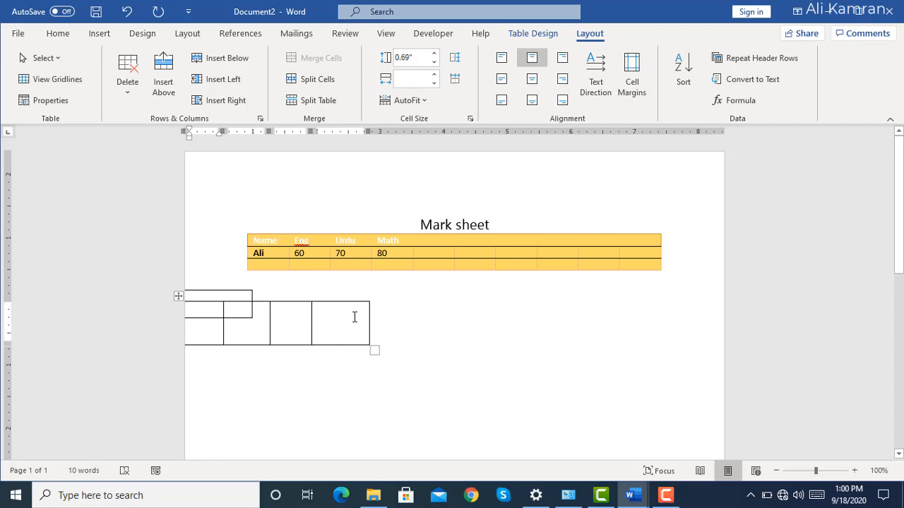
View the Formula settings for the drawn table, dismiss them without inserting a formula, and show the insert commands.
click(749, 106)
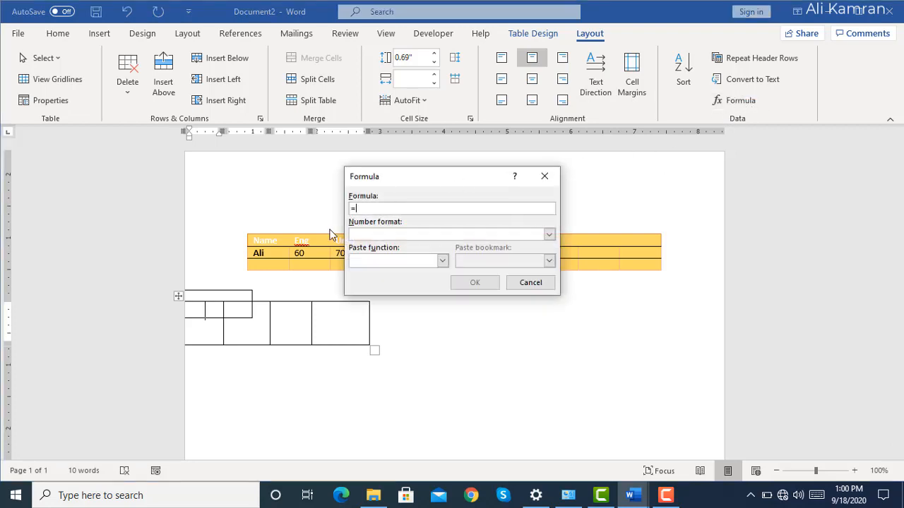
click(545, 288)
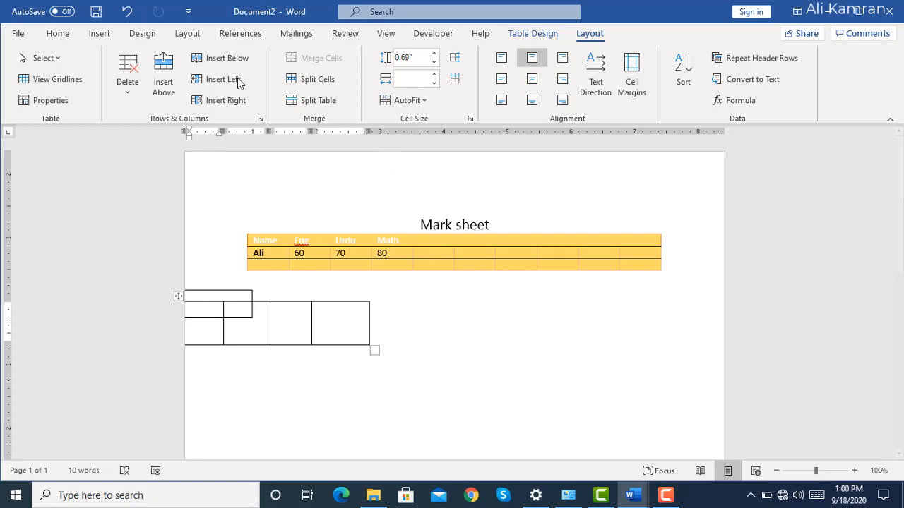
click(95, 37)
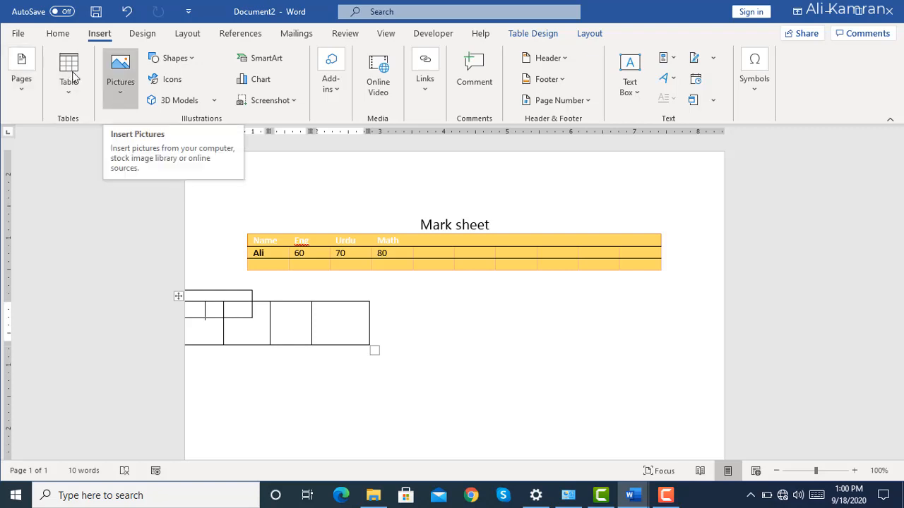
Create a new blank document and insert the bettery picture from the down loads folder on drive F.
click(17, 35)
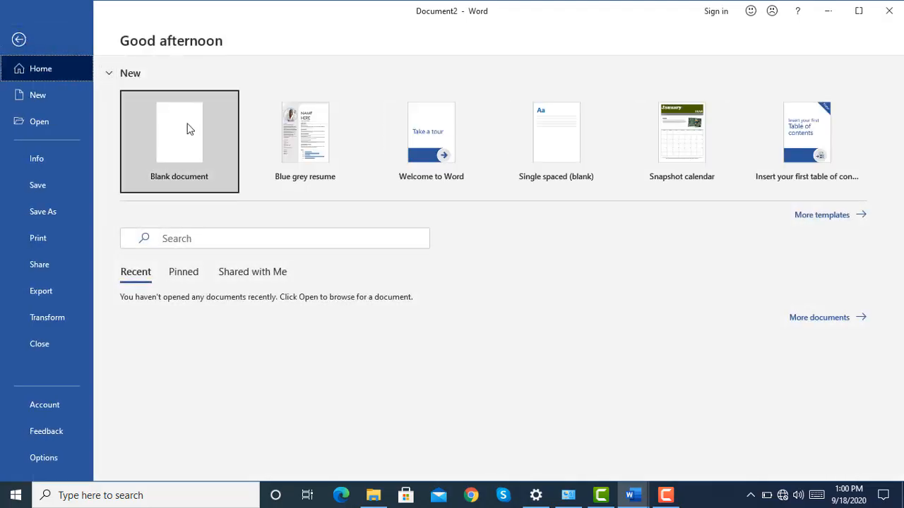
click(208, 146)
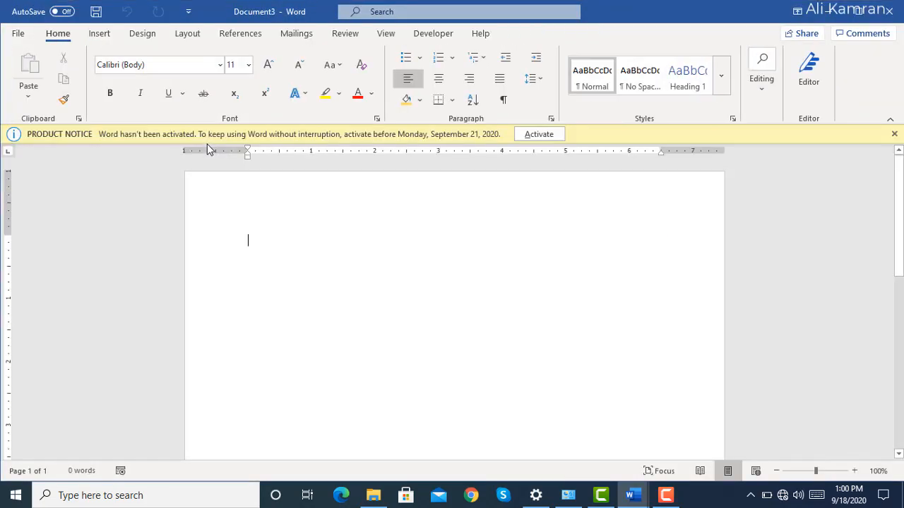
click(98, 33)
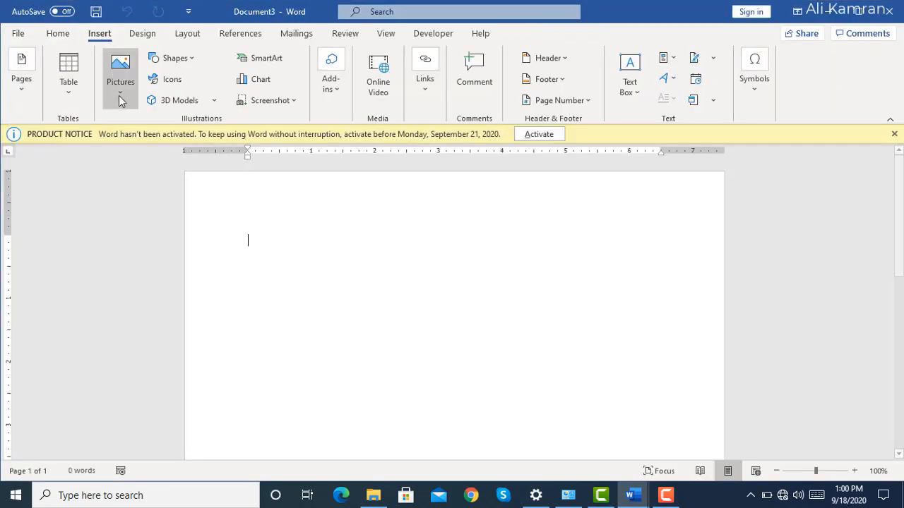
click(120, 98)
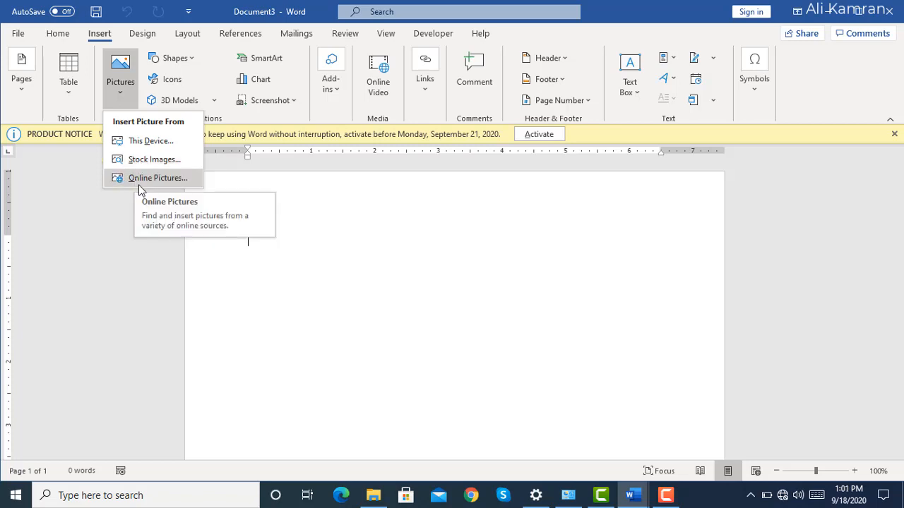
click(149, 141)
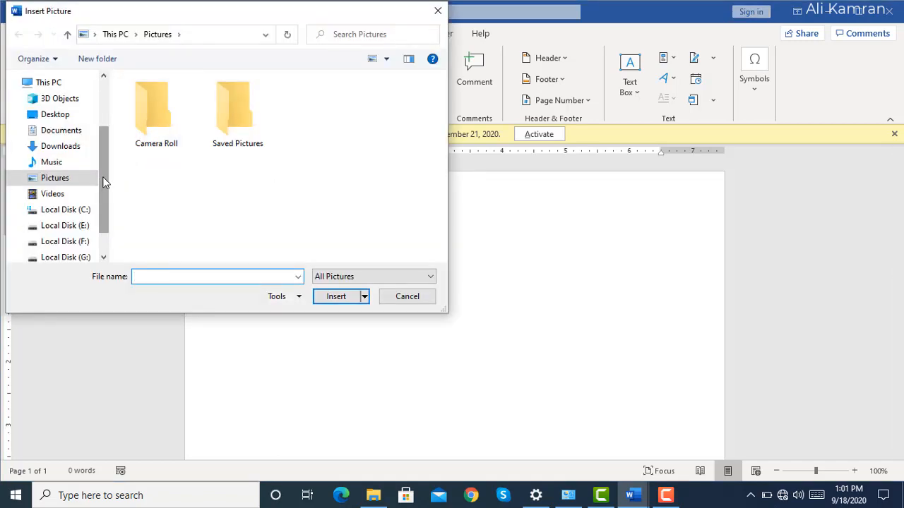
scroll(100, 182, down, 1)
click(74, 204)
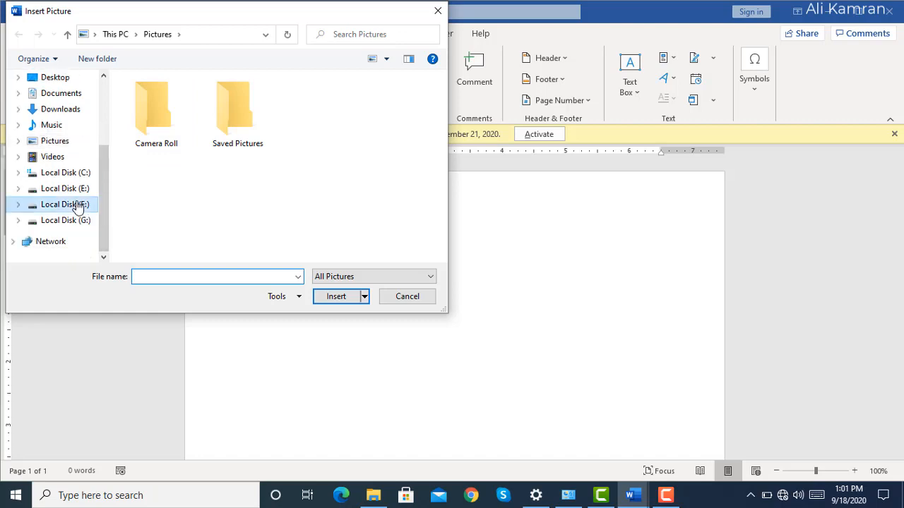
double_click(145, 106)
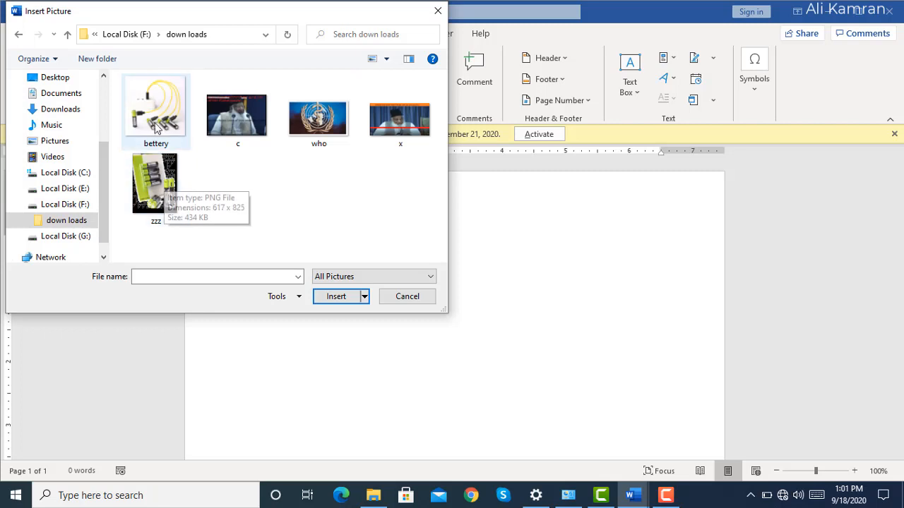
double_click(155, 106)
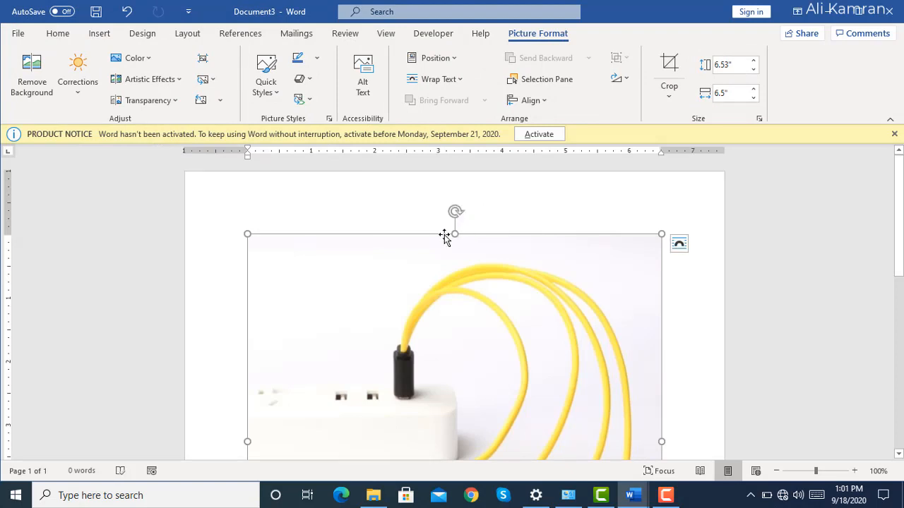
Resize the inserted picture to about 2.55" high and 3.92" wide, and dismiss the product notice.
drag(454, 235, 461, 437)
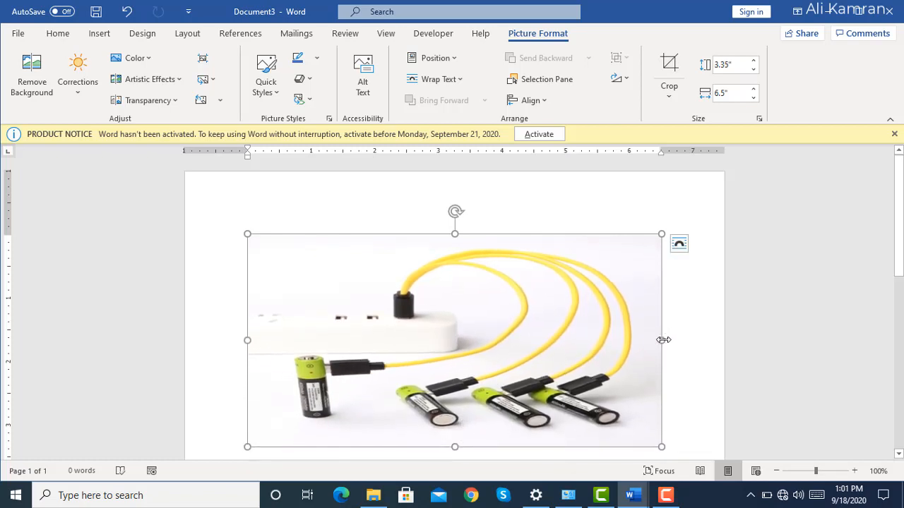
drag(663, 339, 497, 318)
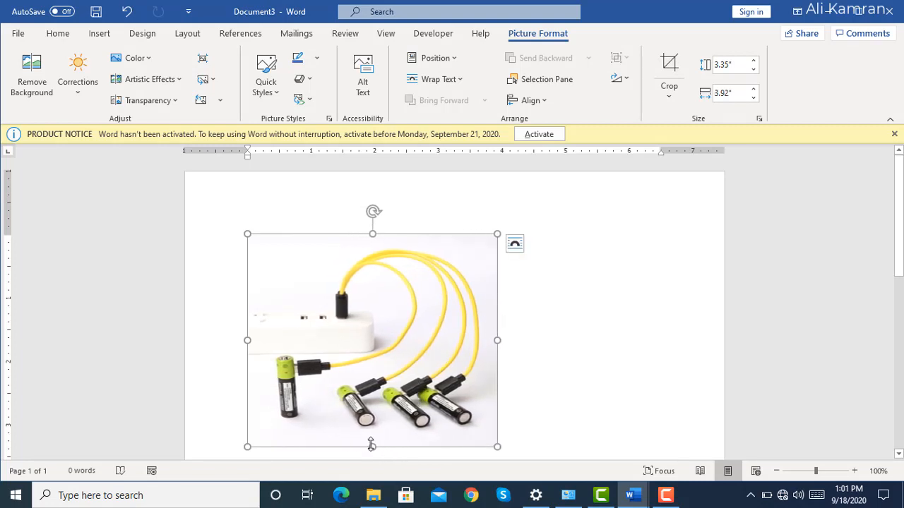
drag(373, 445, 365, 397)
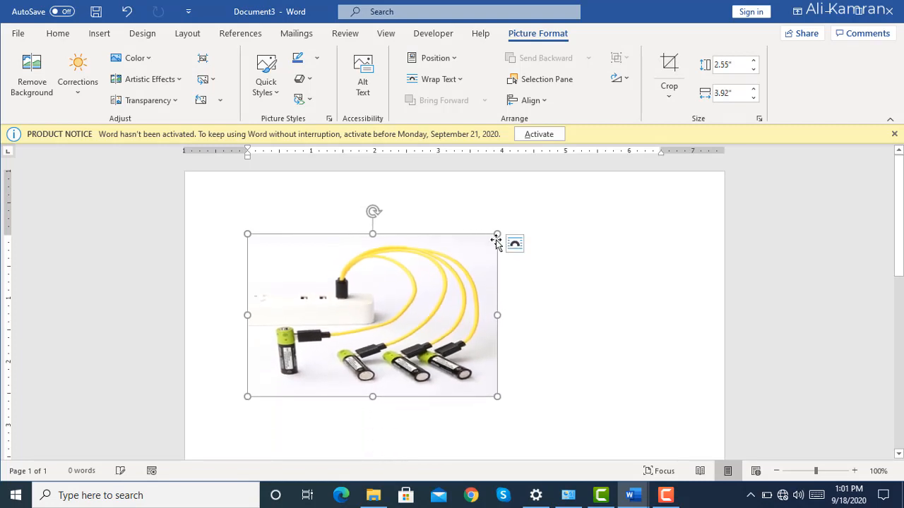
click(895, 133)
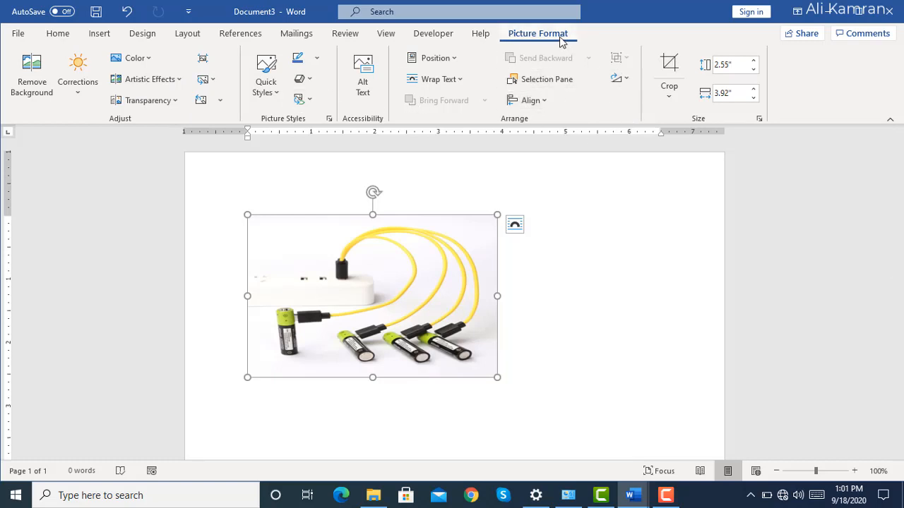
key(ctrl)
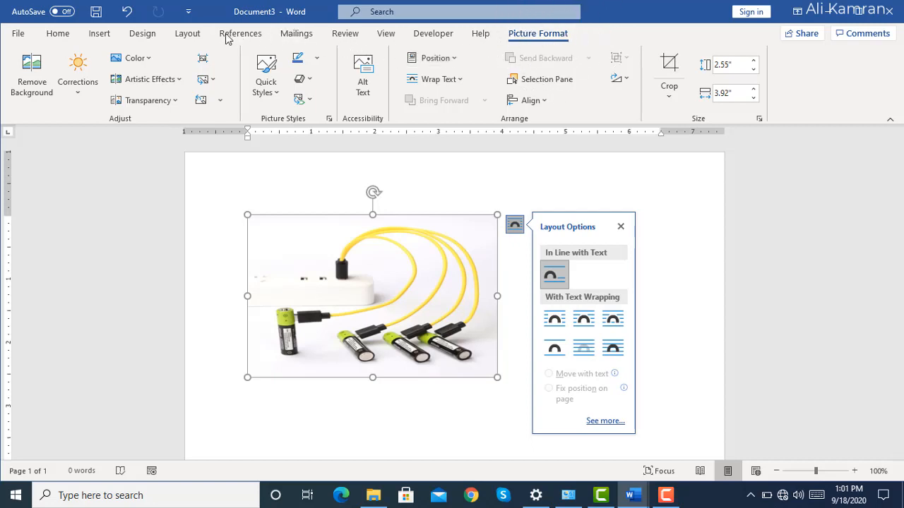
click(202, 36)
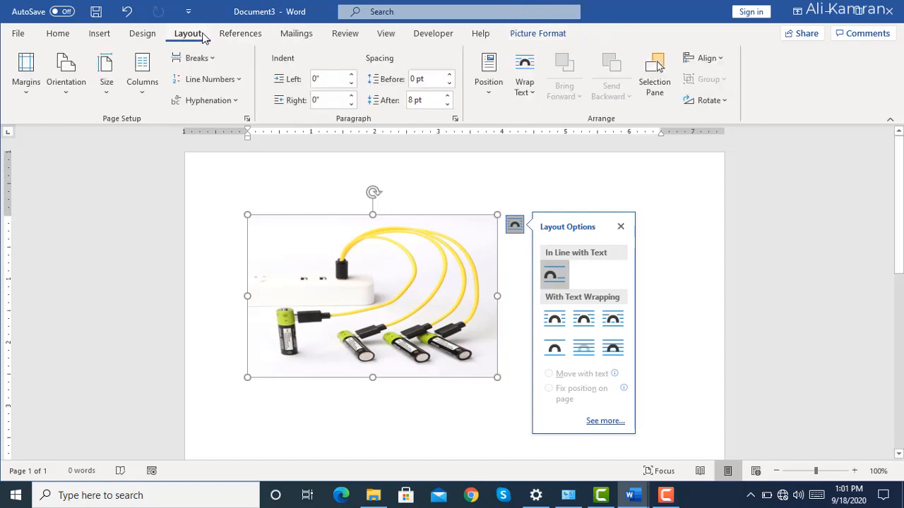
click(145, 34)
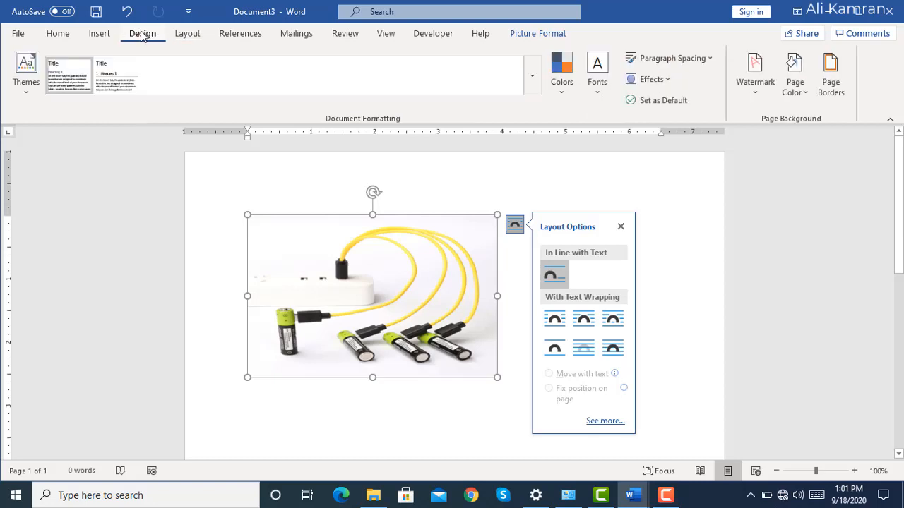
click(101, 35)
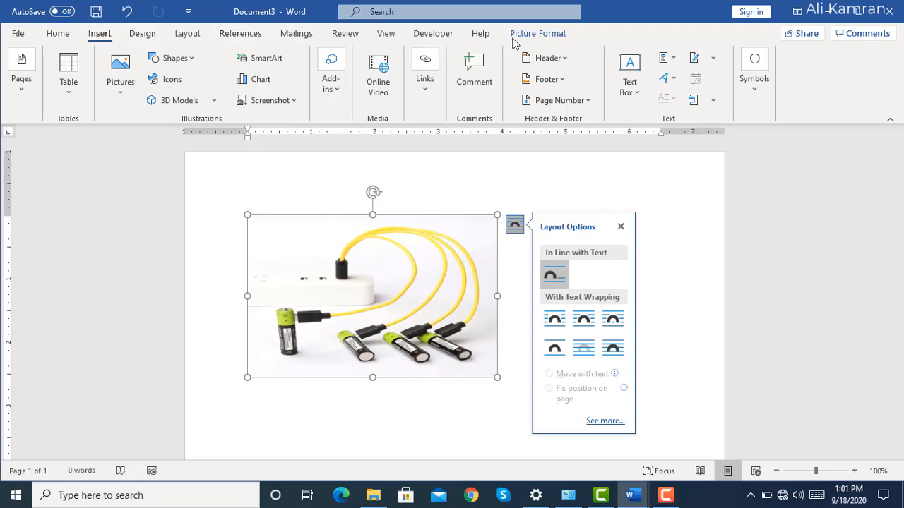
key(ctrl)
key(ctrl)
key(ctrl)
key(ctrl)
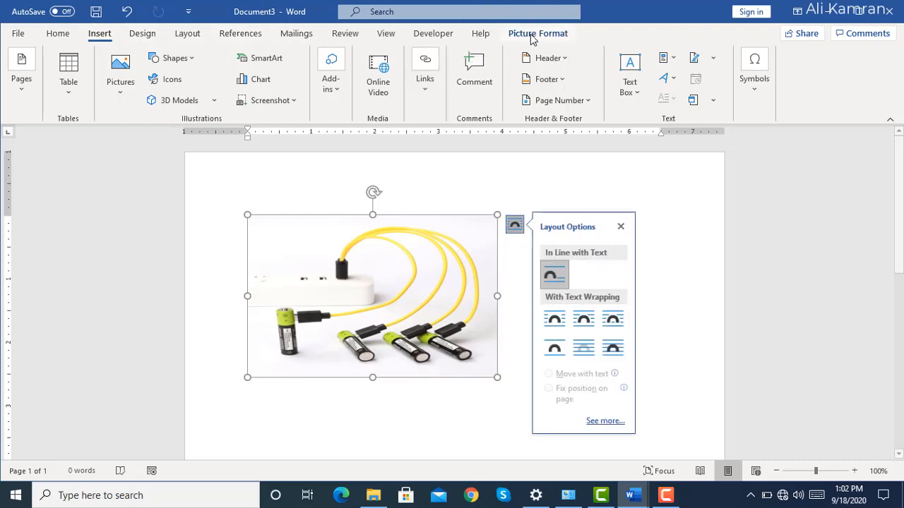
Apply the normal picture correction with 0% brightness and 0% contrast to the battery picture.
click(531, 37)
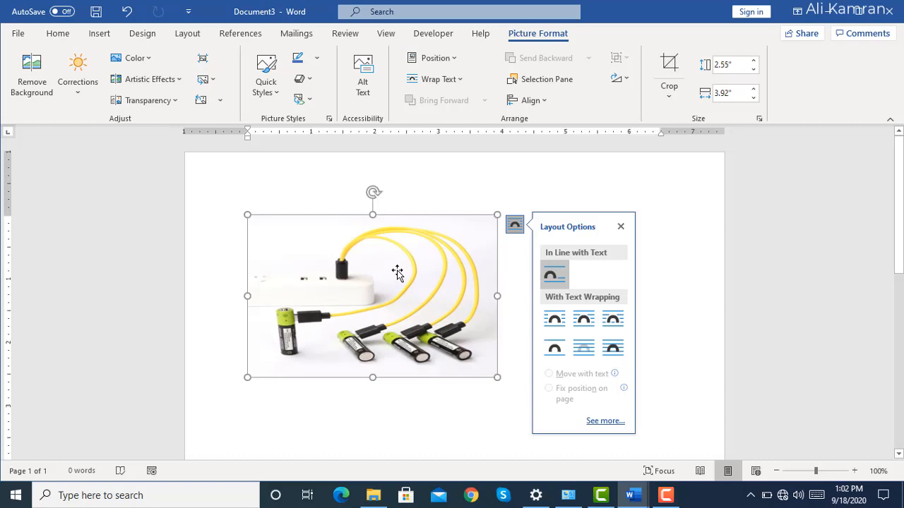
click(79, 92)
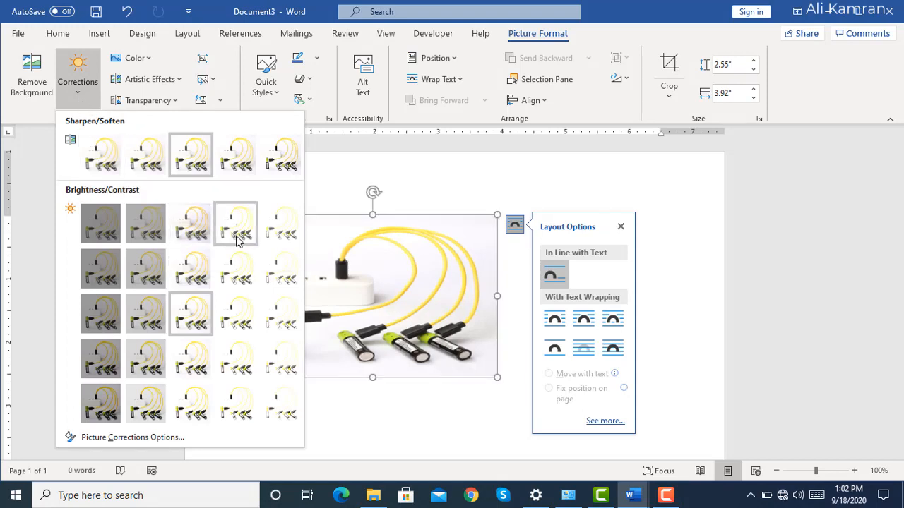
click(201, 317)
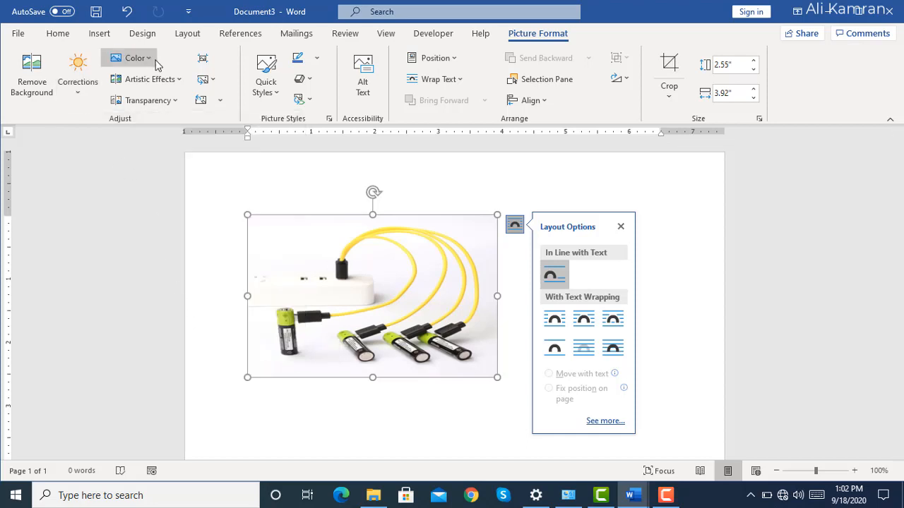
Try the sepia and yellow recolour presets on the picture, restore its original colours, and view the colour presets again.
click(134, 58)
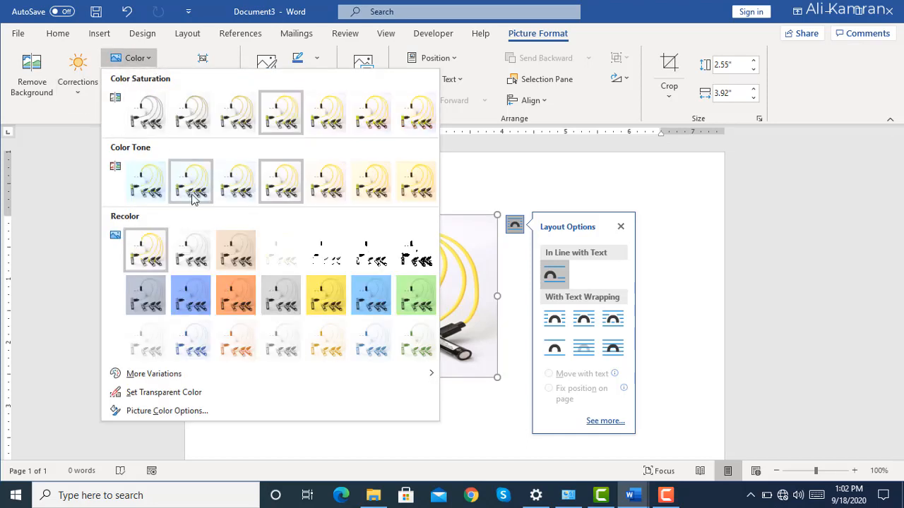
click(244, 264)
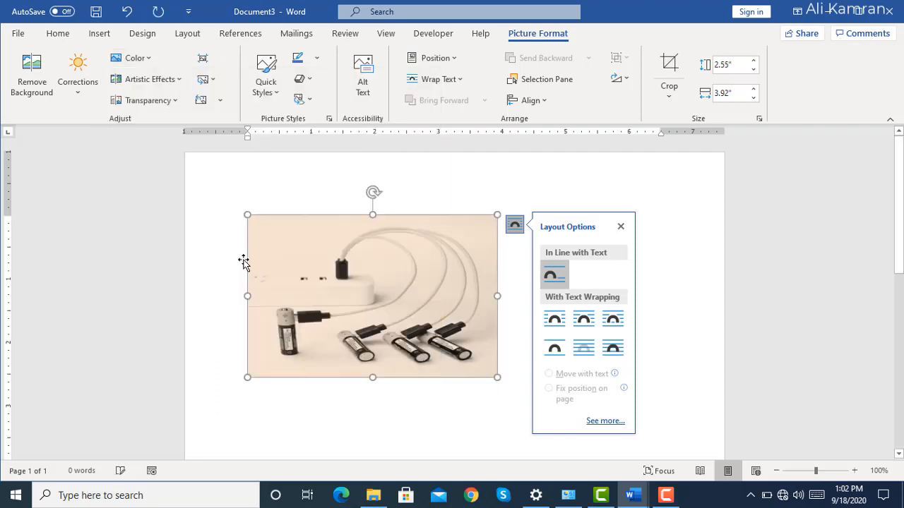
click(151, 61)
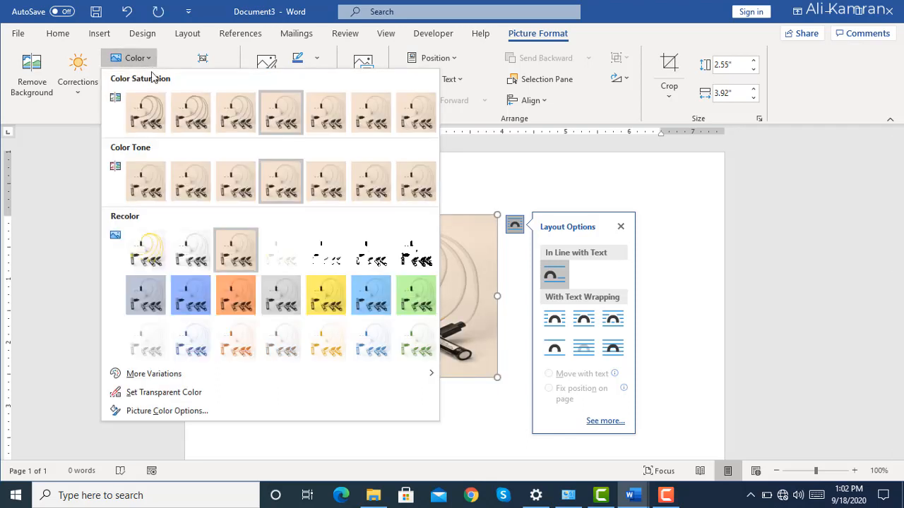
click(312, 299)
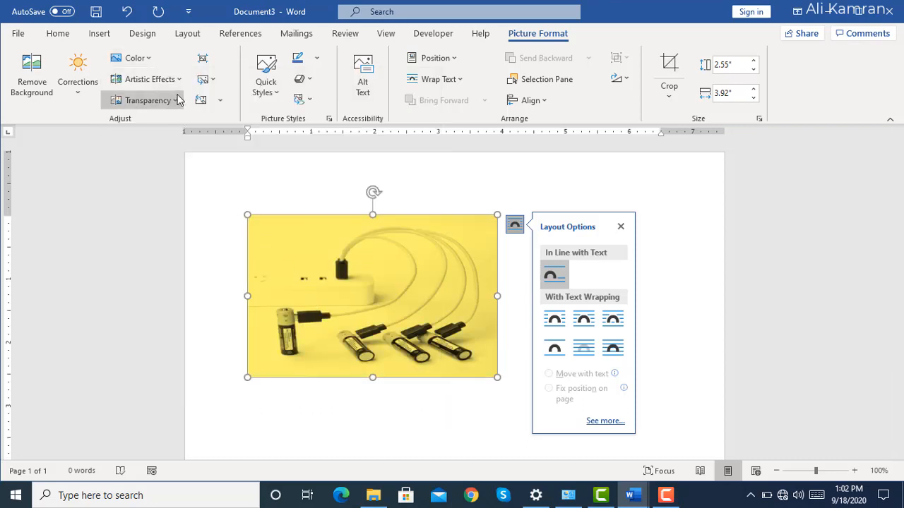
click(150, 56)
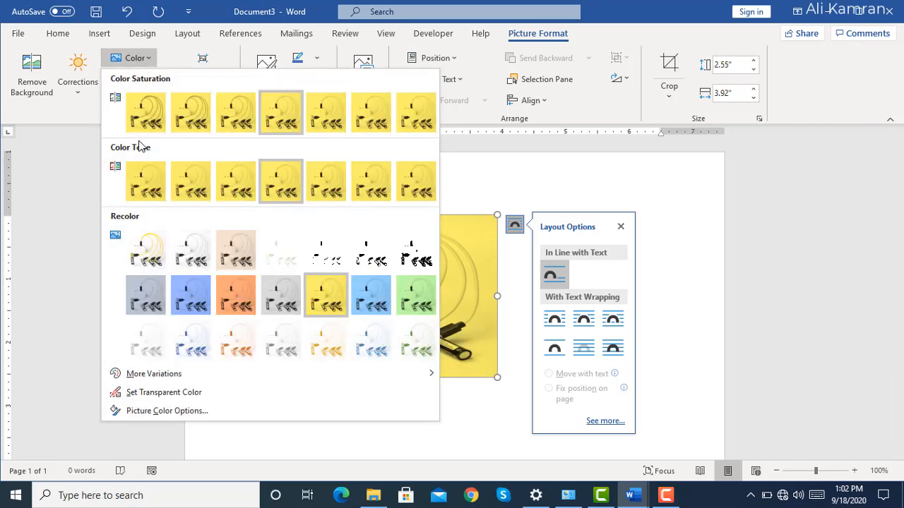
click(145, 252)
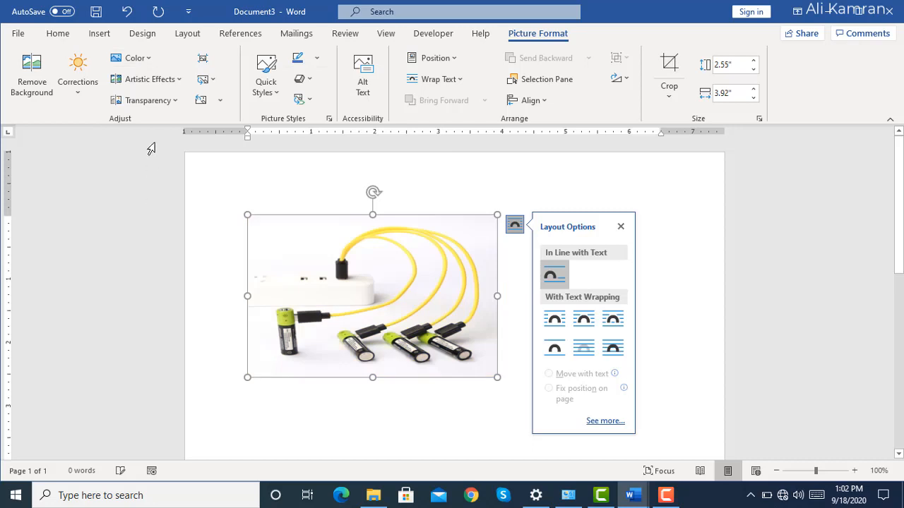
click(151, 62)
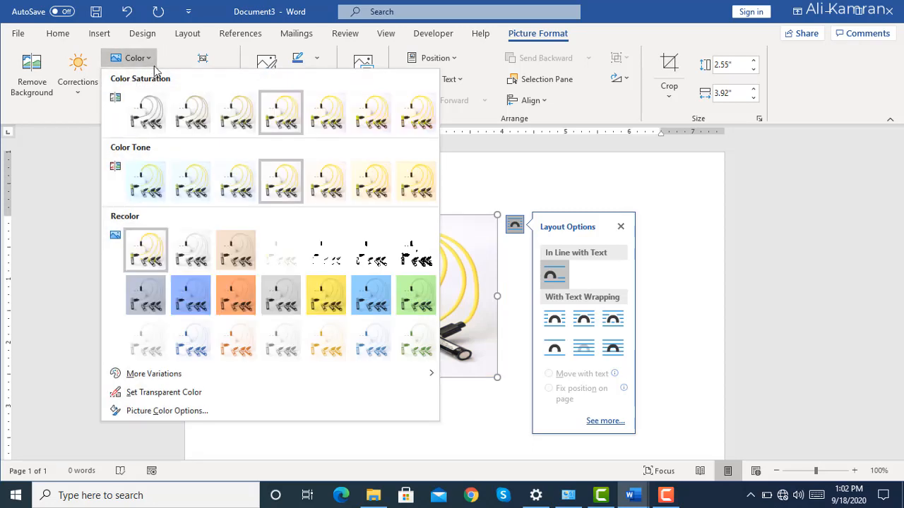
click(85, 223)
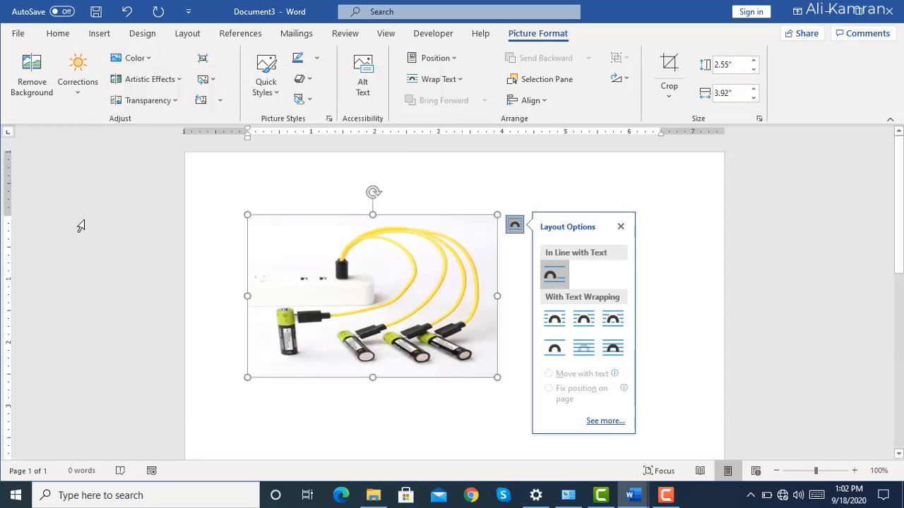
Apply the dark glowing-edges artistic effect to the picture and view the transparency presets without applying one.
click(183, 79)
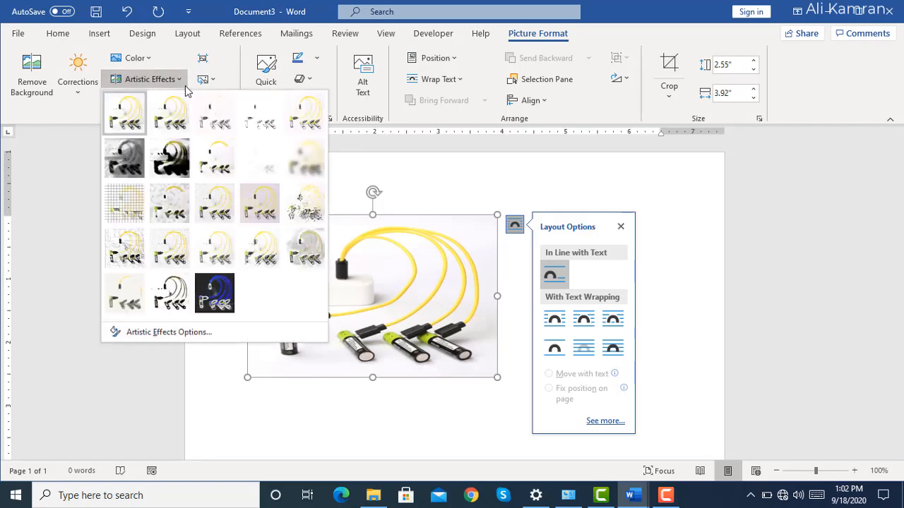
click(223, 297)
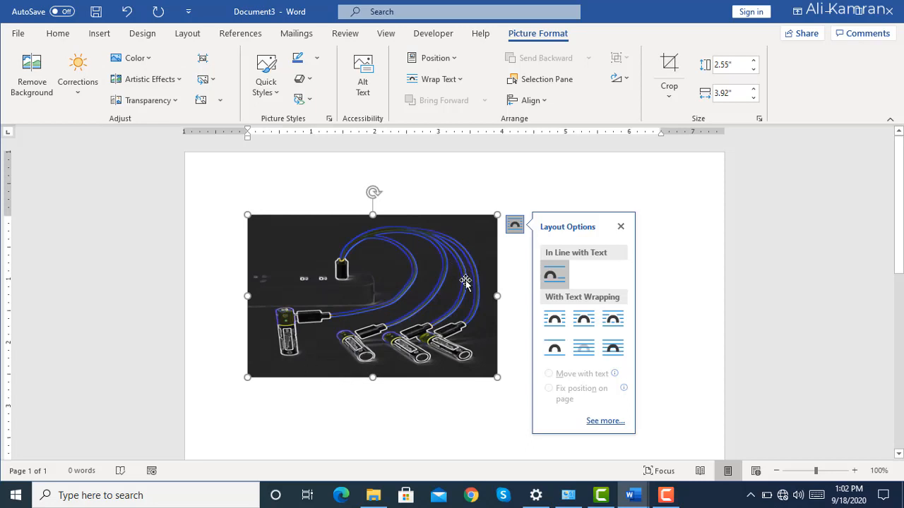
click(175, 101)
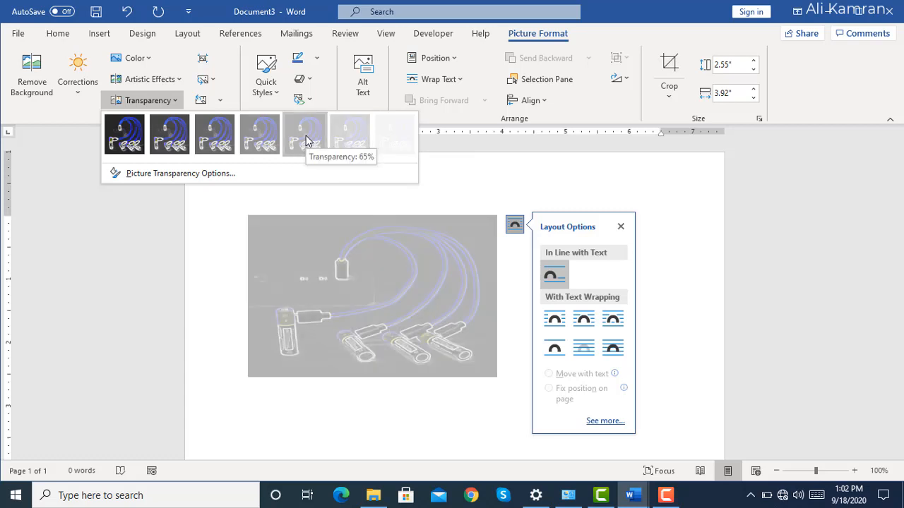
click(207, 260)
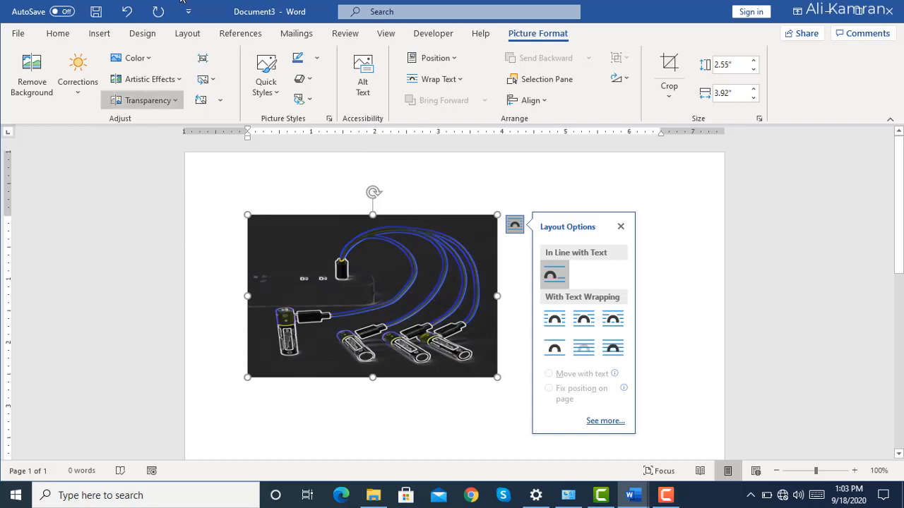
Try the Bevel Perspective picture style on the battery picture and undo it.
click(276, 100)
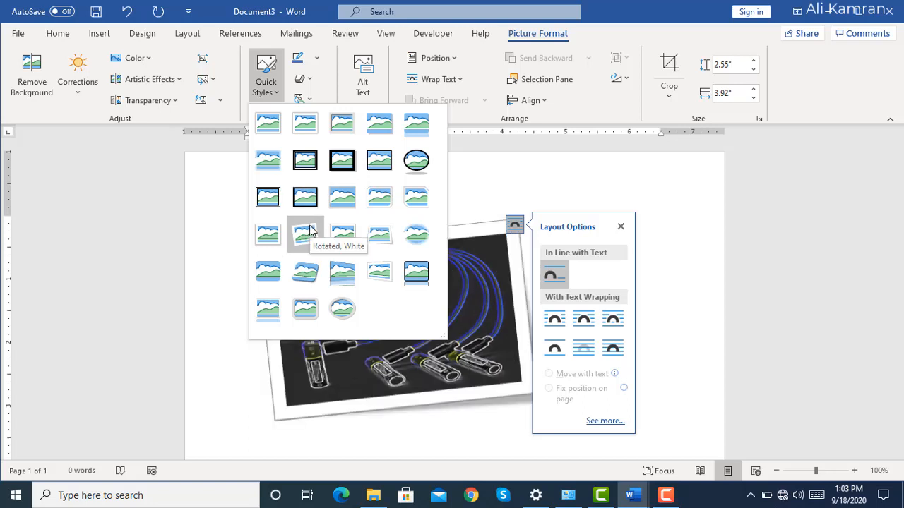
click(304, 274)
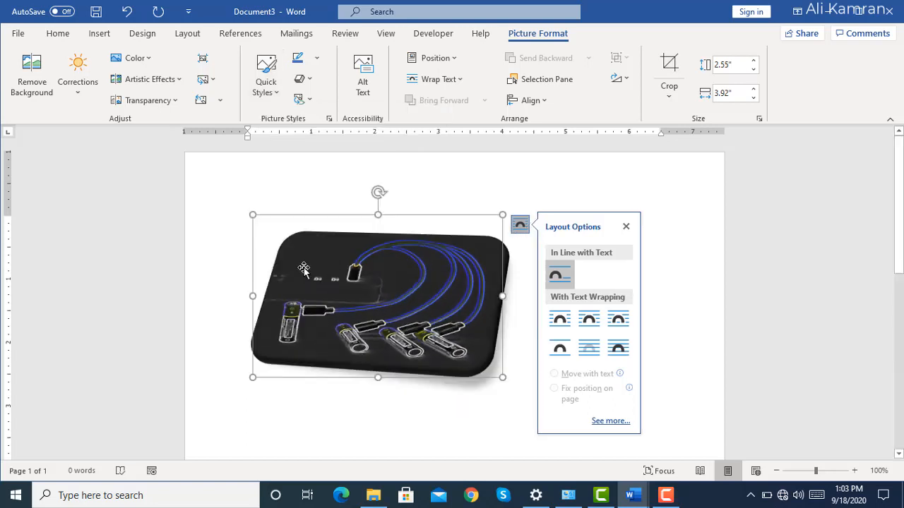
key(ctrl+z)
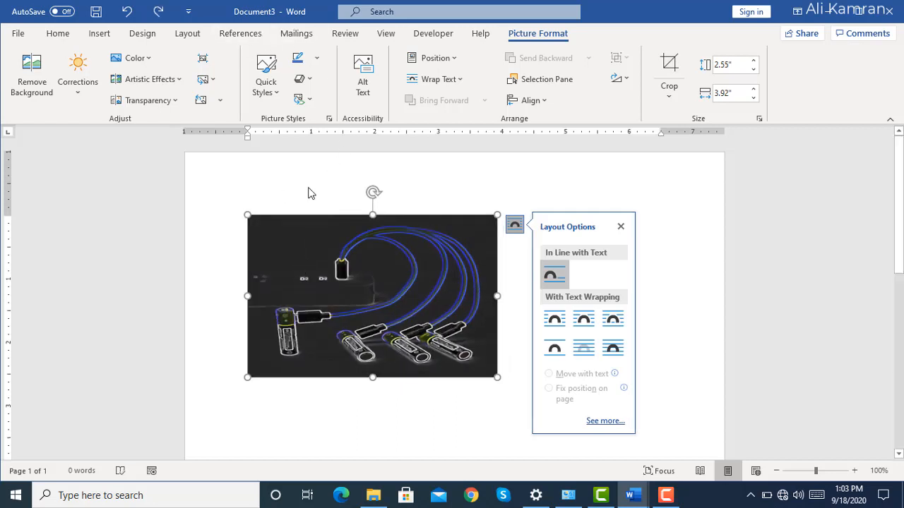
View the picture outline options without applying one and apply the first effect preset in the third row to the battery picture.
click(316, 59)
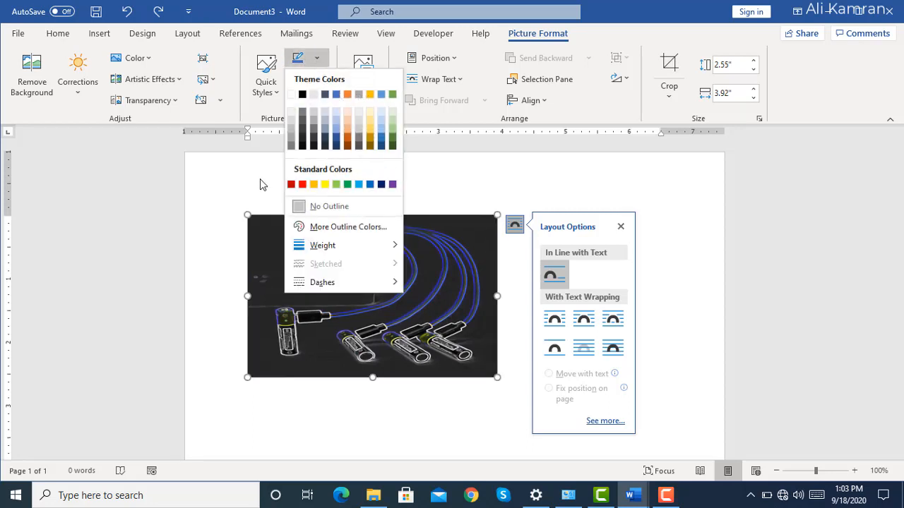
key(Escape)
click(314, 83)
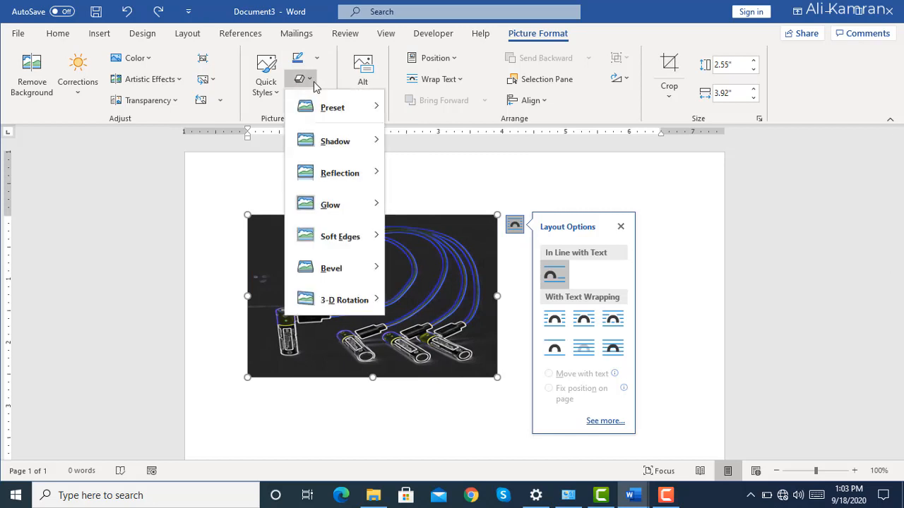
mouse_move(346, 111)
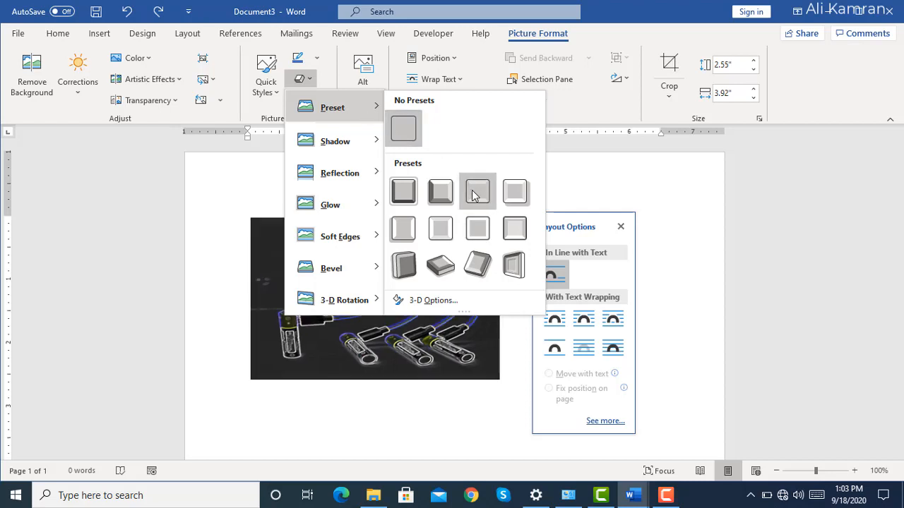
click(404, 270)
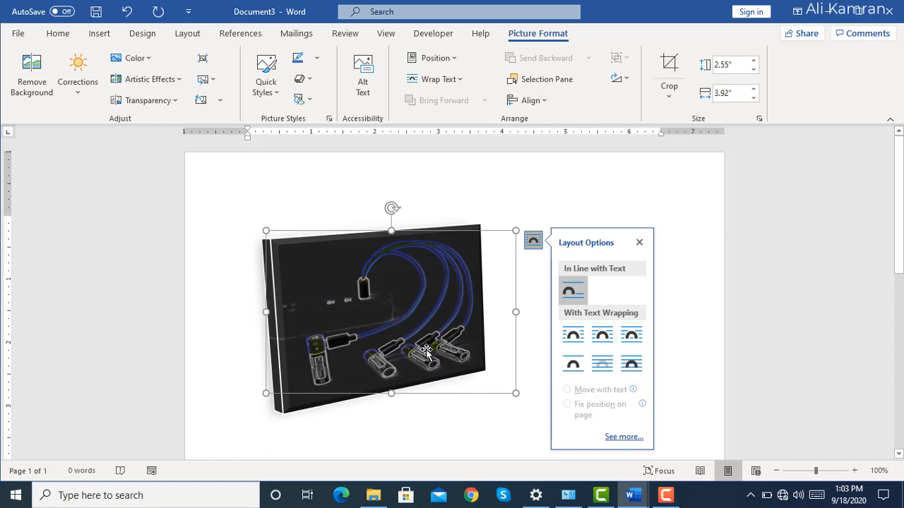
Add the second perspective shadow in the last row of the shadow presets to the battery picture.
click(303, 79)
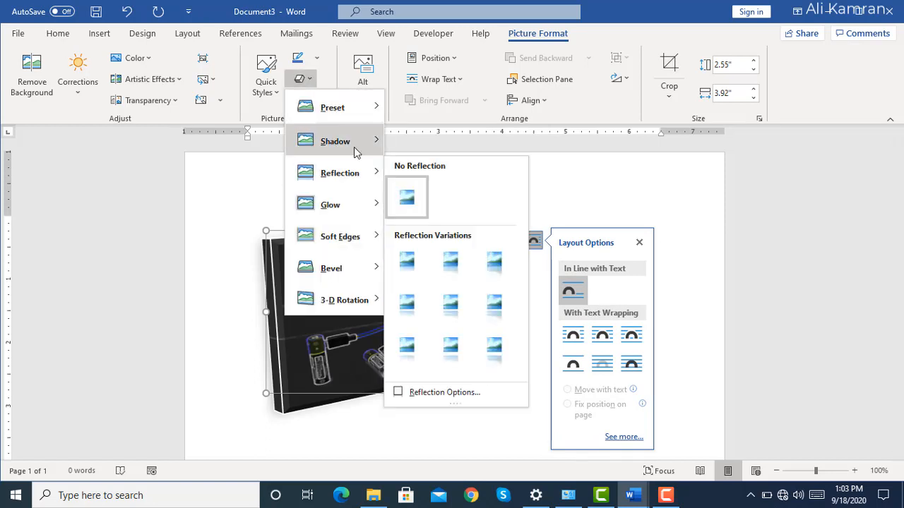
mouse_move(355, 152)
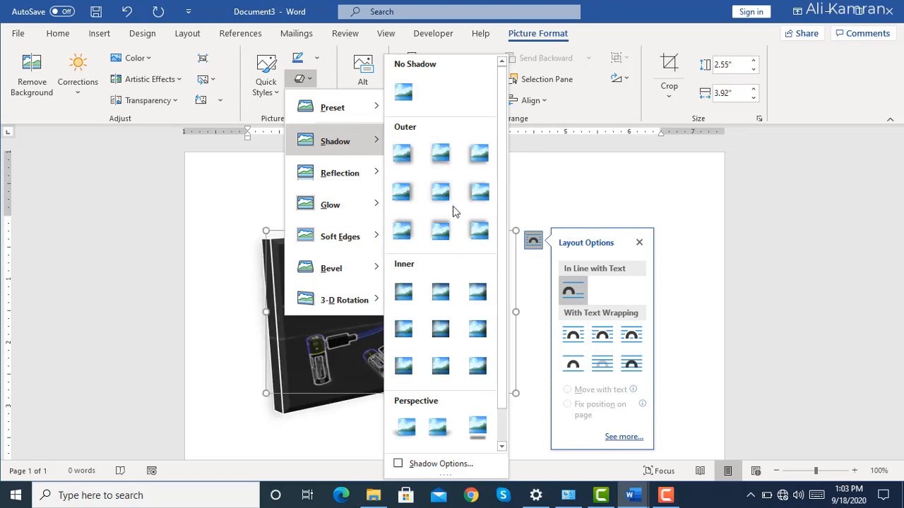
drag(499, 319, 504, 388)
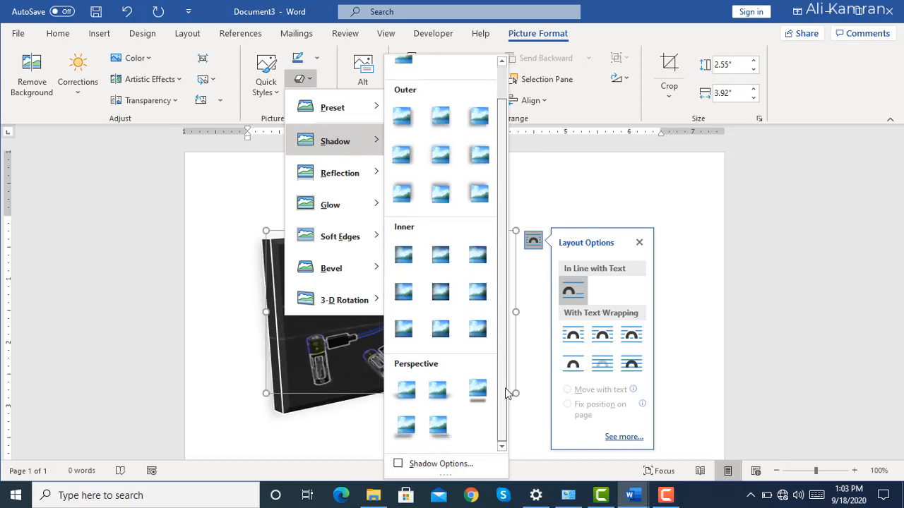
click(450, 434)
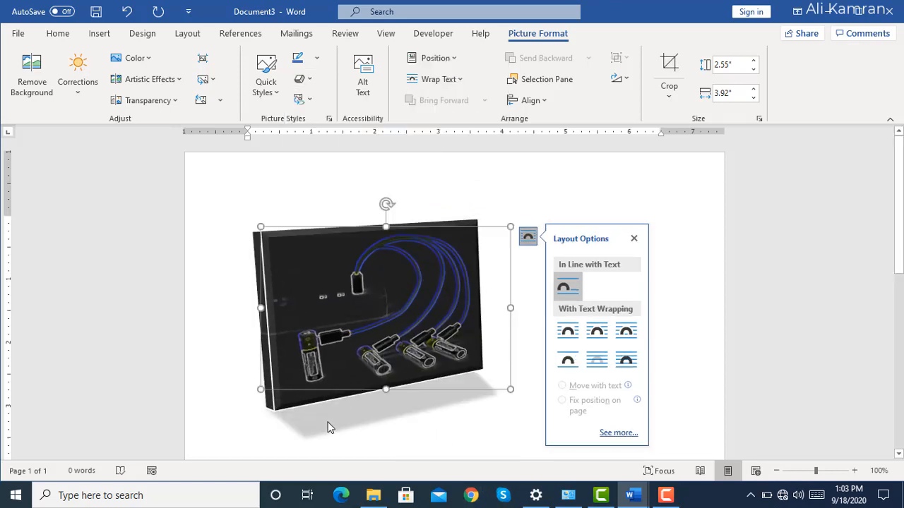
key(ctrl)
key(ctrl)
key(ctrl)
key(ctrl)
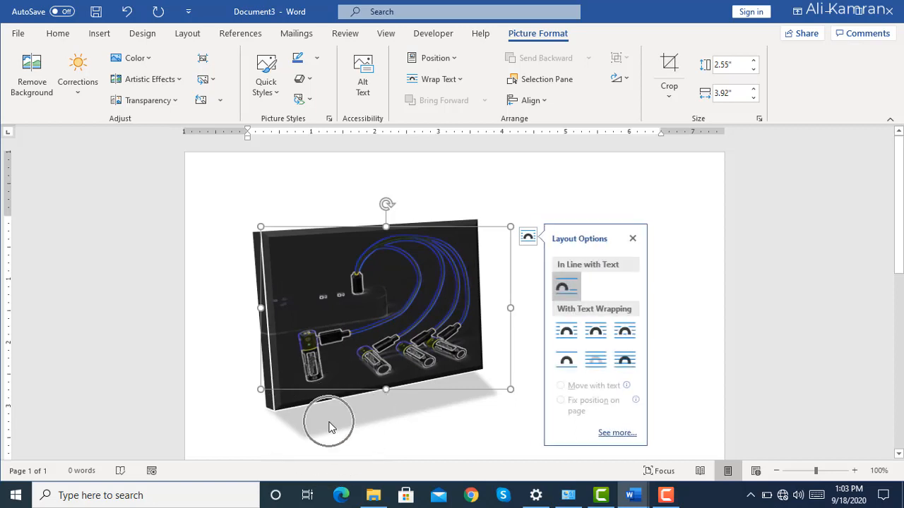
key(ctrl)
key(ctrl)
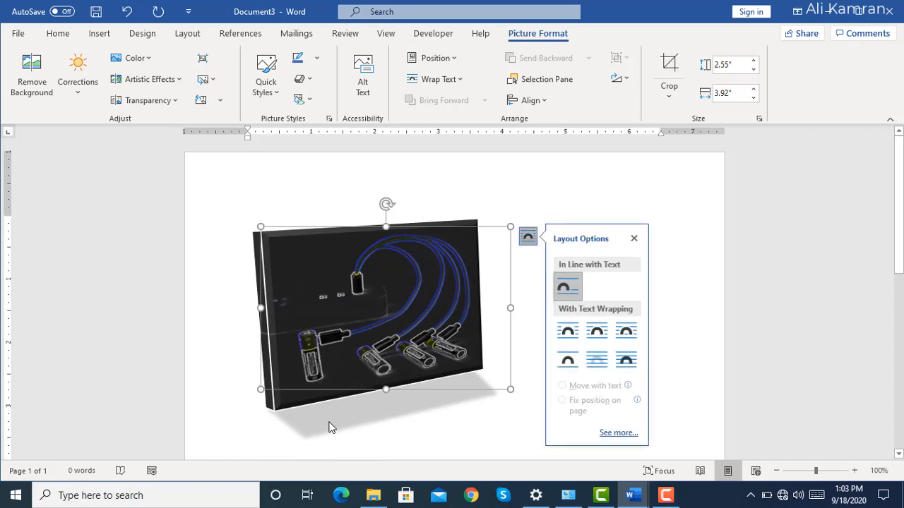
key(ctrl)
Add the last reflection variation and the largest orange glow variation to the battery picture.
click(310, 85)
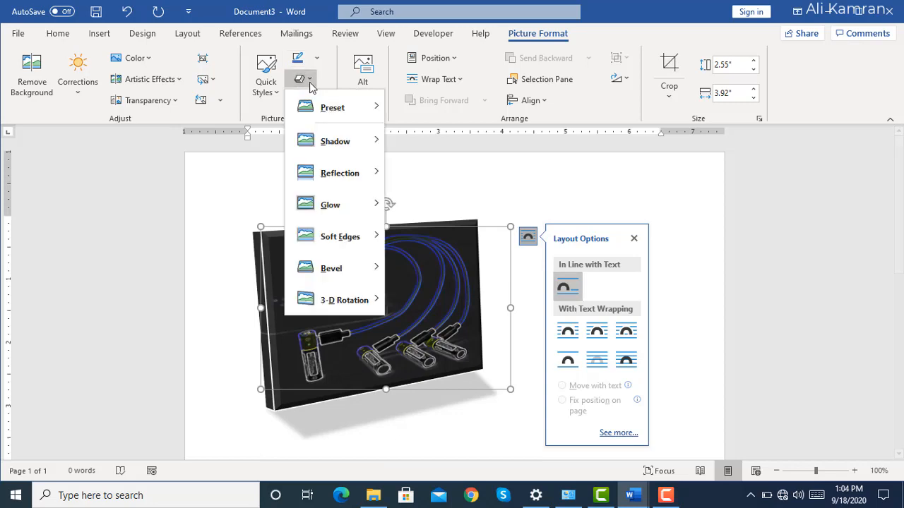
mouse_move(374, 176)
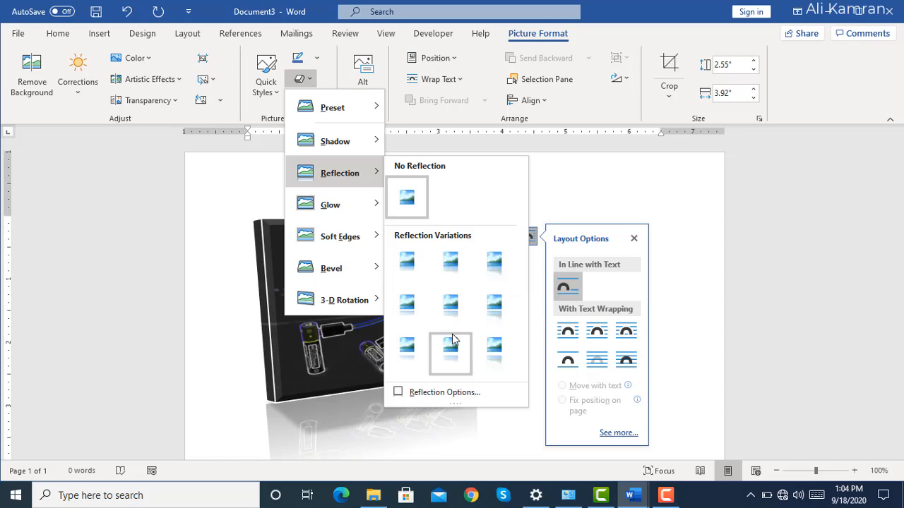
click(494, 362)
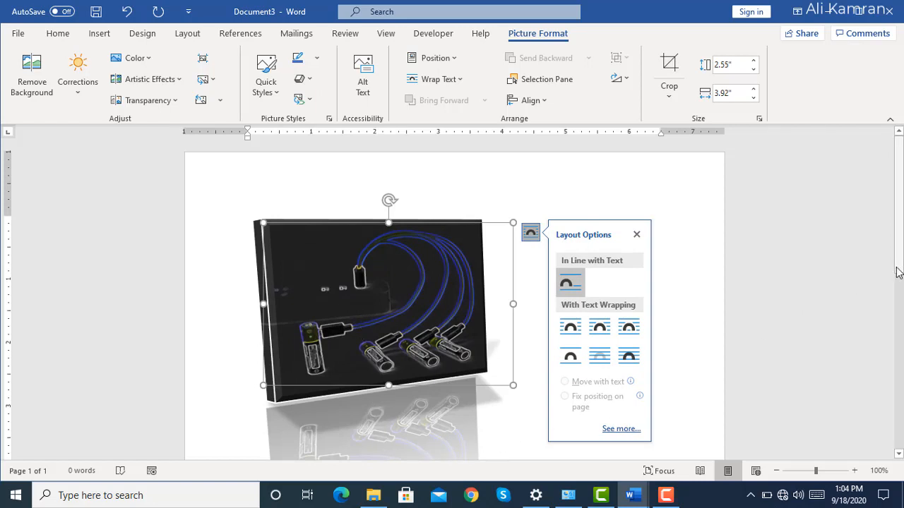
scroll(898, 272, down, 3)
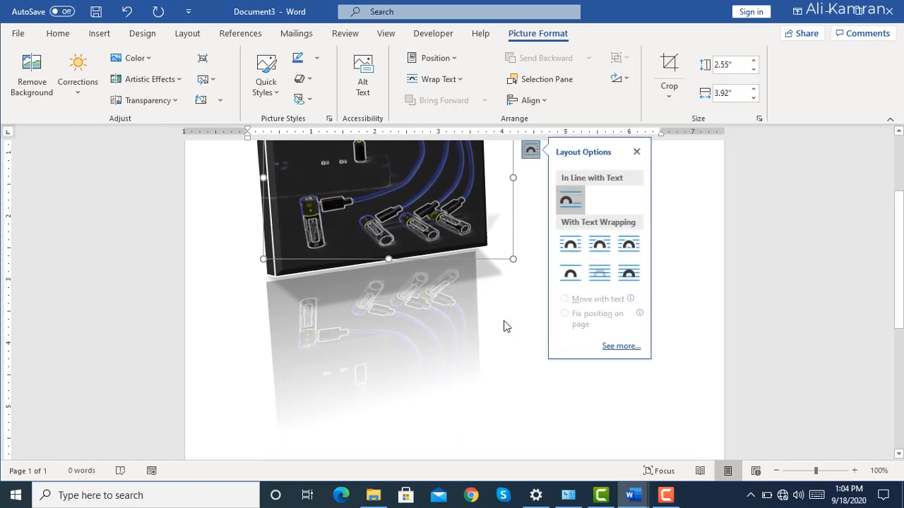
click(303, 79)
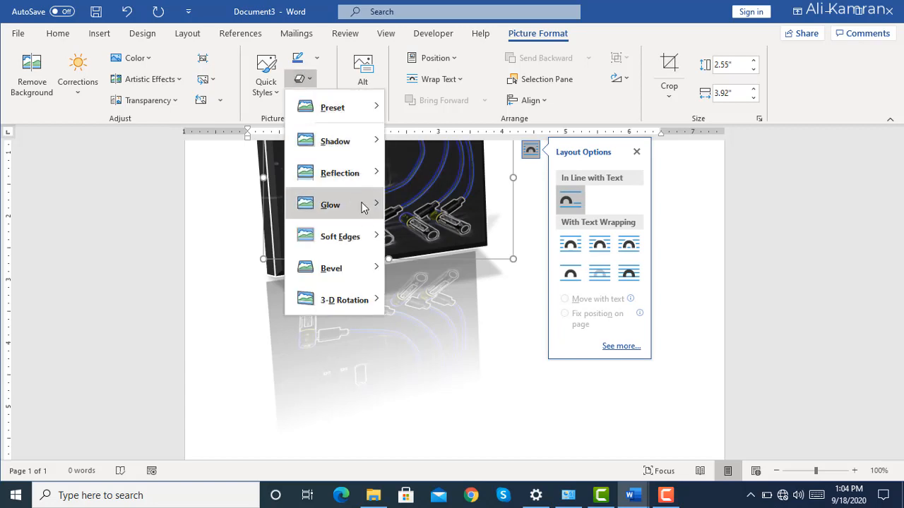
mouse_move(365, 205)
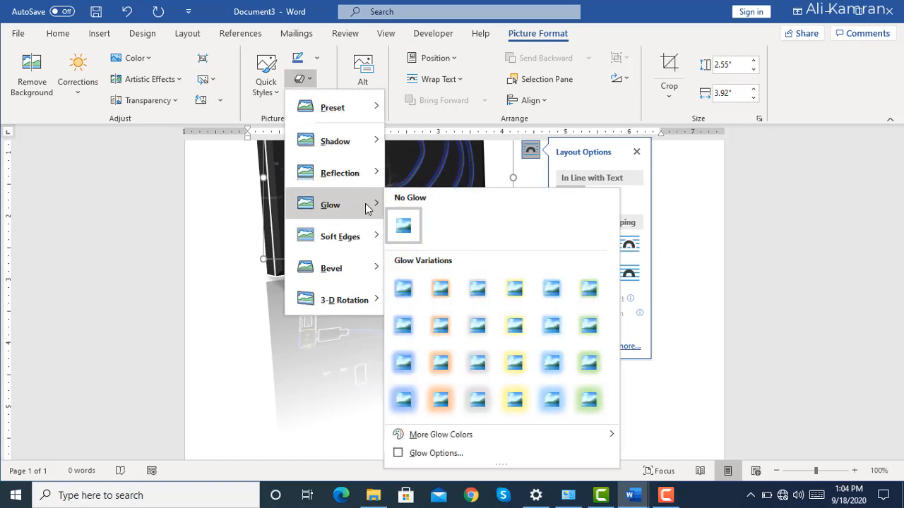
click(439, 401)
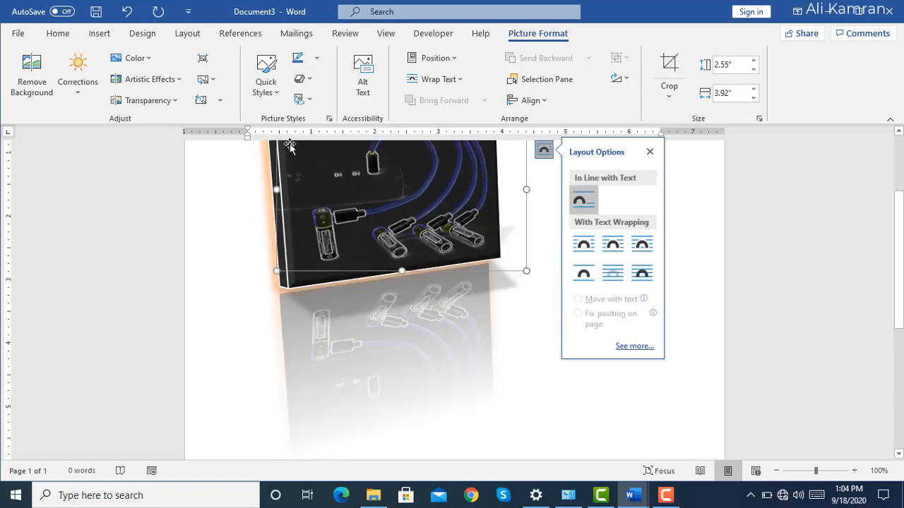
Apply the third soft-edge variation in the first row and the fourth bevel in the second row to the picture.
click(310, 79)
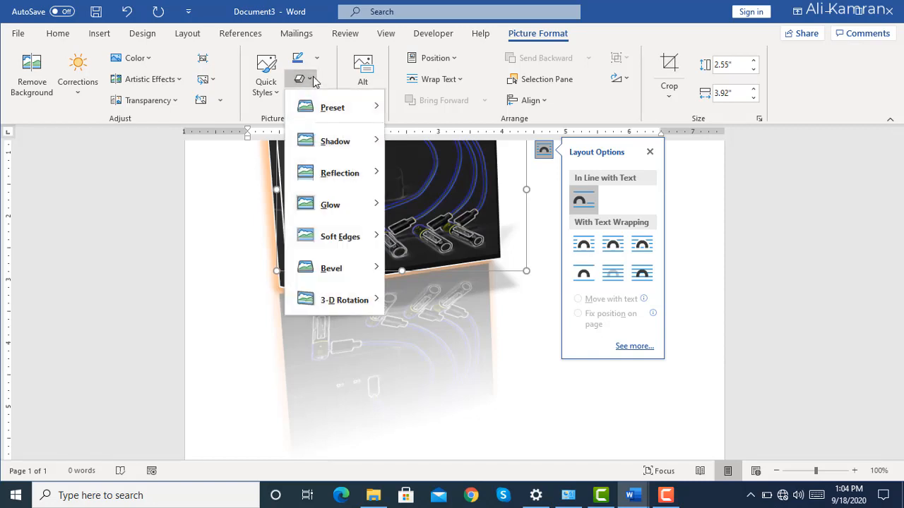
mouse_move(358, 242)
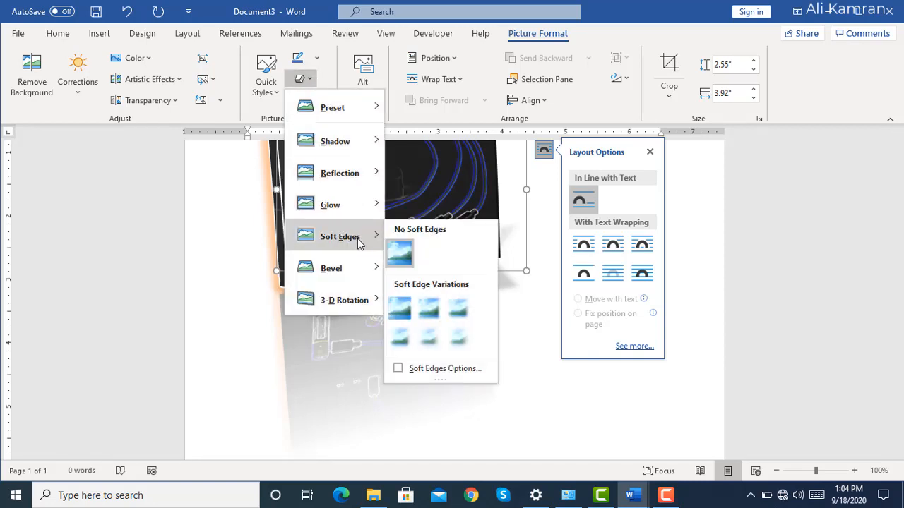
click(460, 311)
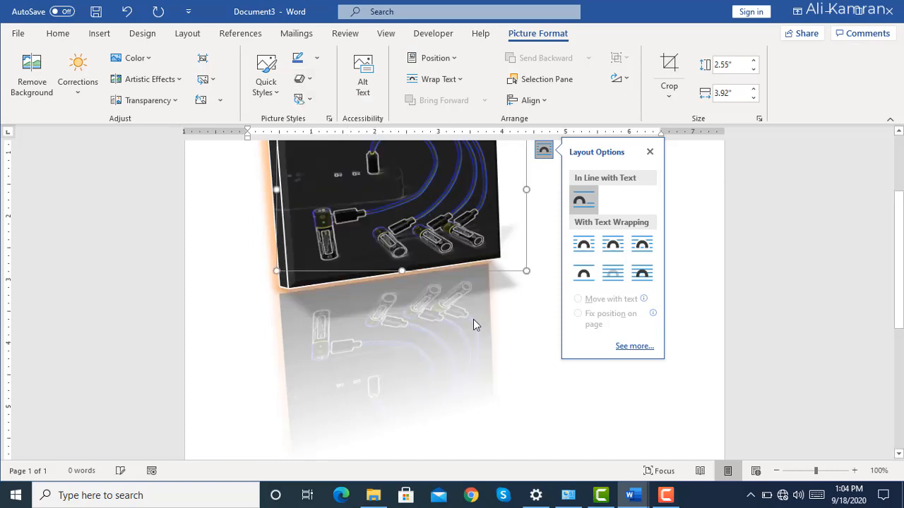
click(308, 80)
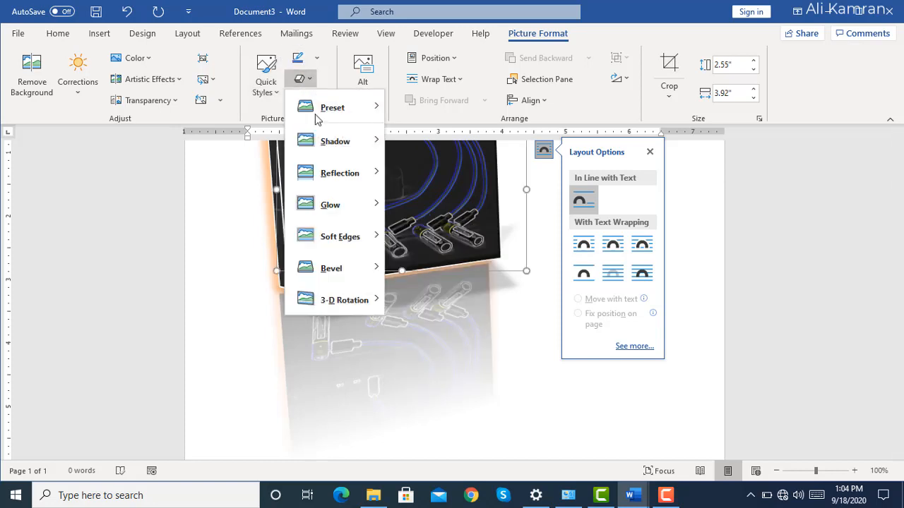
mouse_move(361, 268)
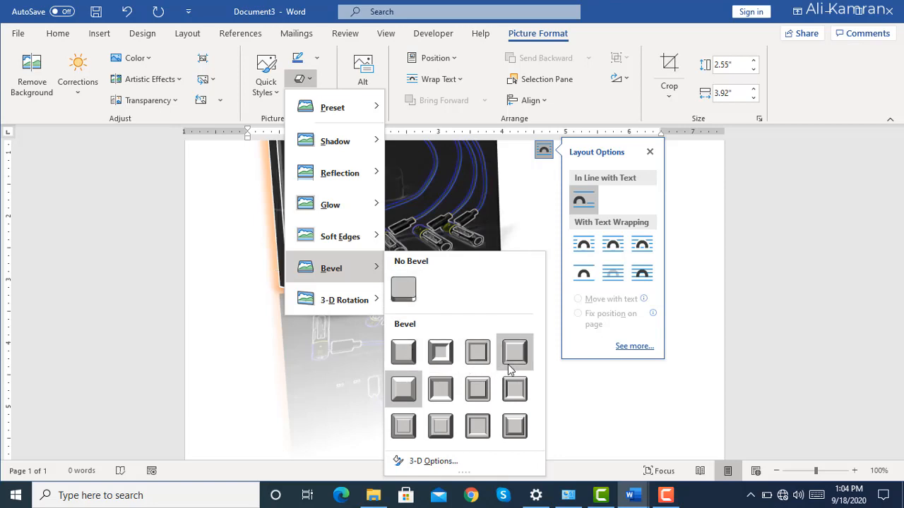
click(515, 388)
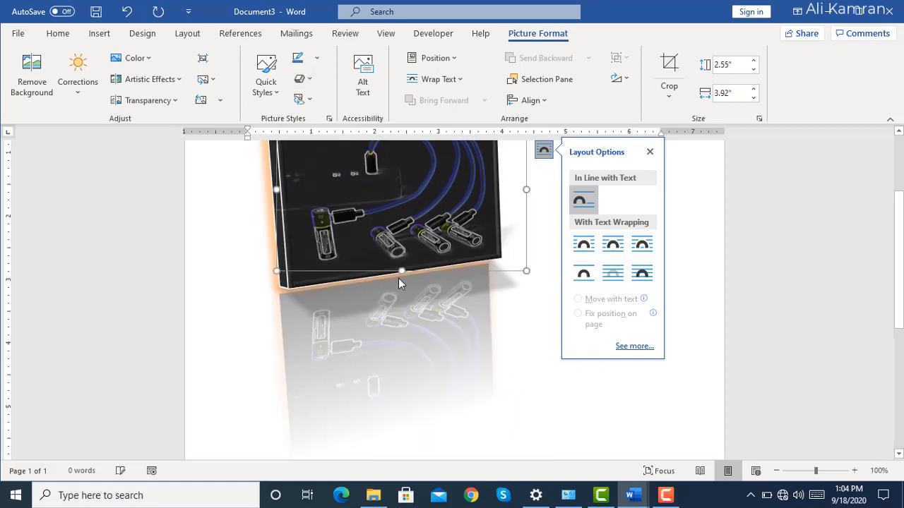
Try the second perspective 3-D rotation in the third row on the picture and replace it with the third one in that row.
click(302, 79)
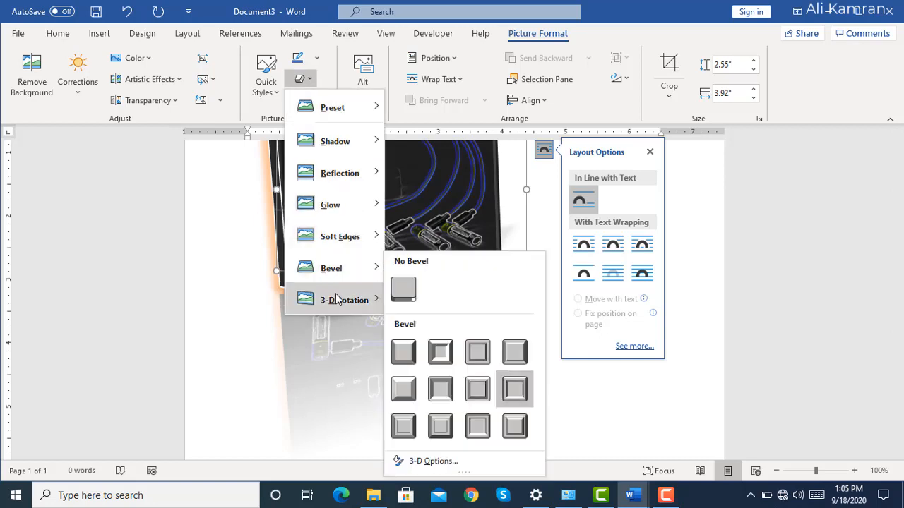
mouse_move(339, 300)
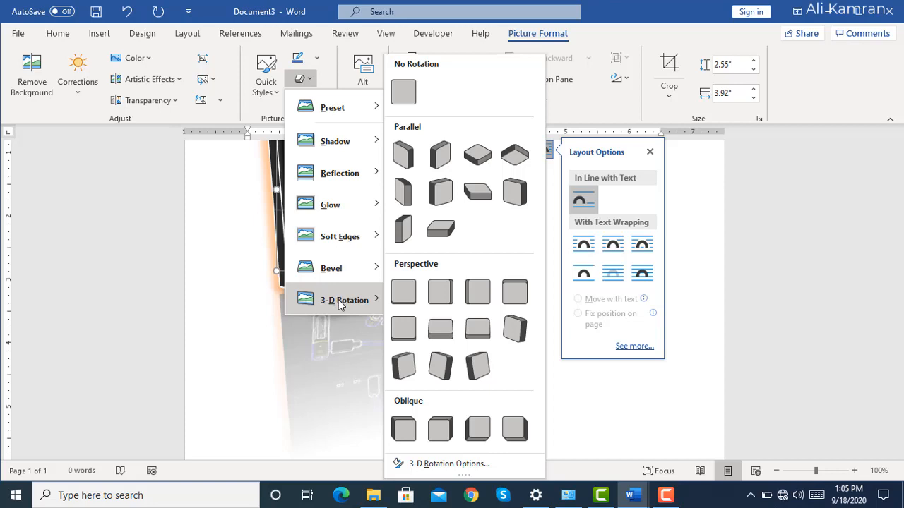
click(449, 367)
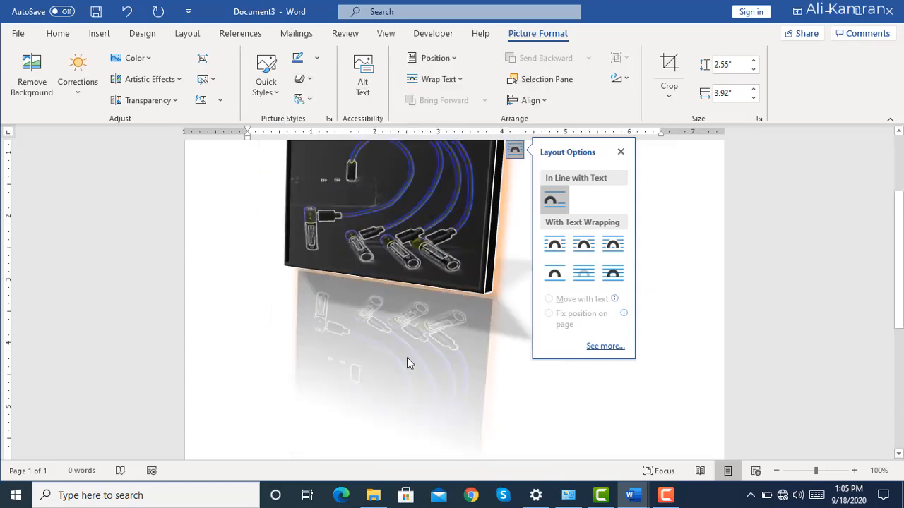
click(310, 80)
mouse_move(374, 304)
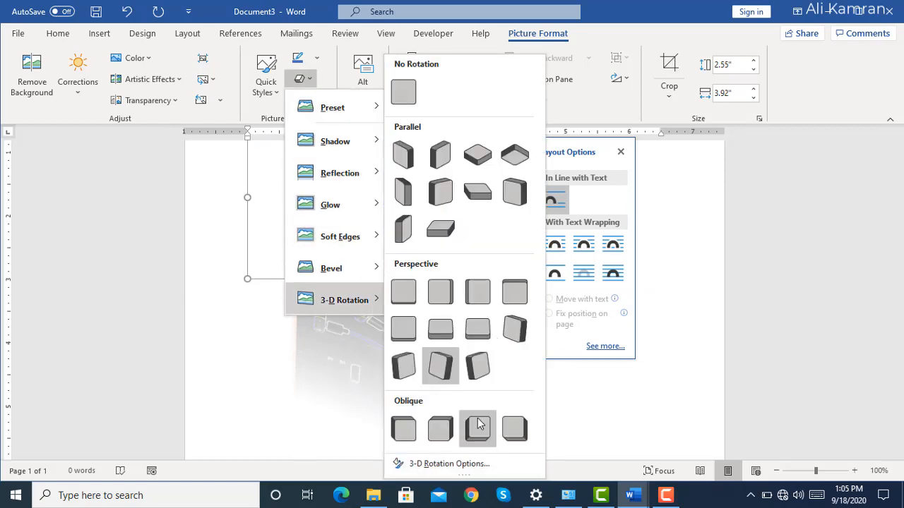
click(476, 367)
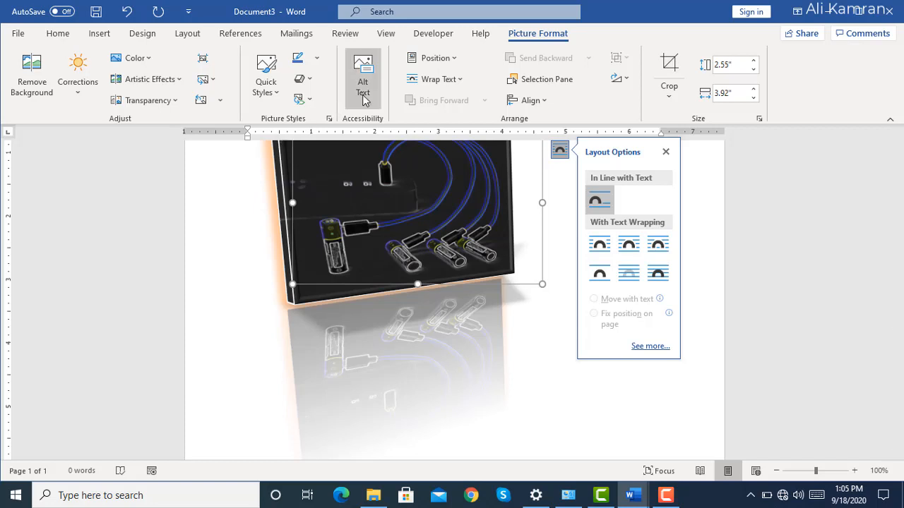
Position the picture in the middle right of the page with square text wrapping, and move it to the bottom right.
click(458, 62)
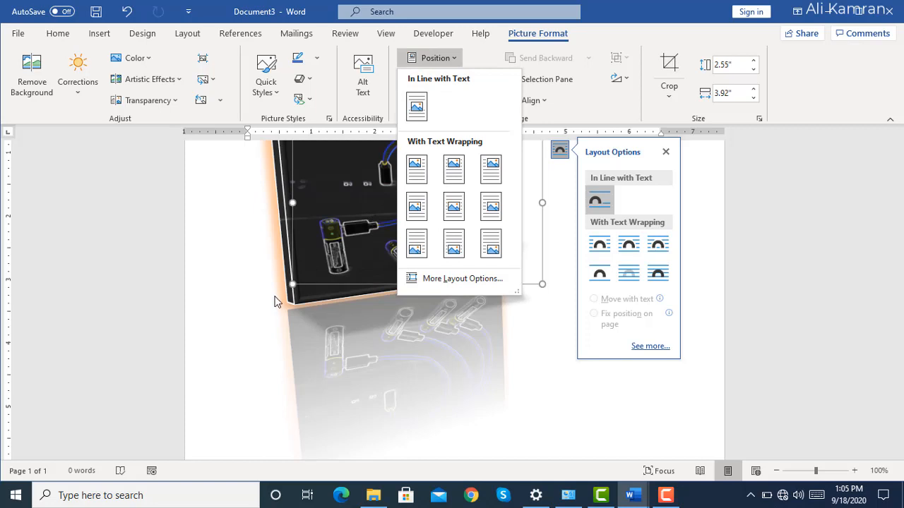
click(260, 223)
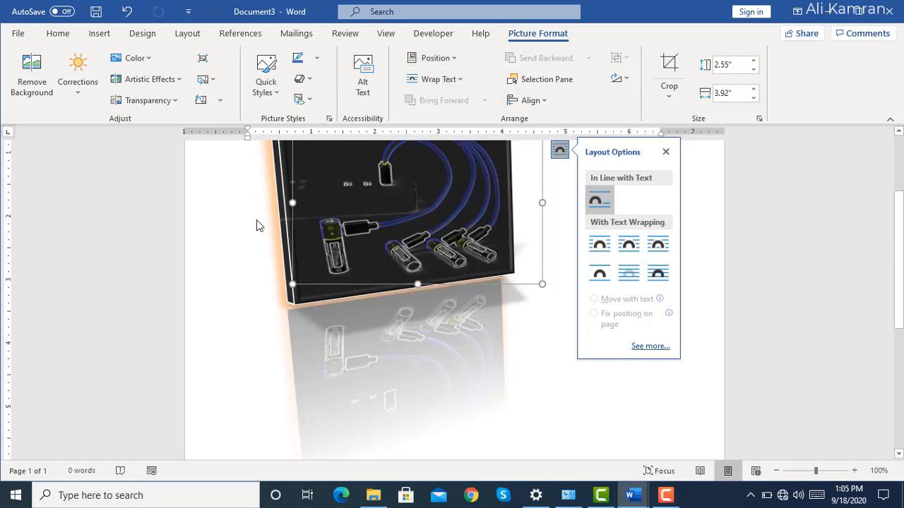
click(452, 59)
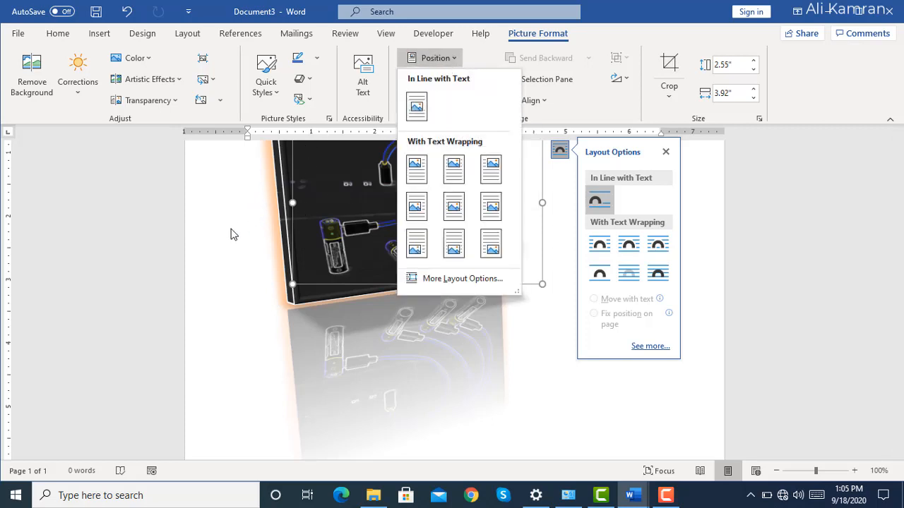
click(494, 206)
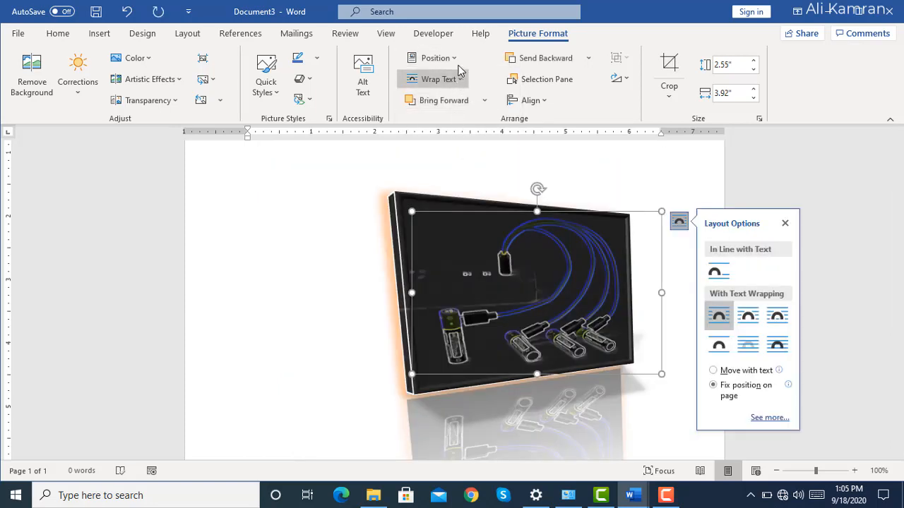
click(457, 65)
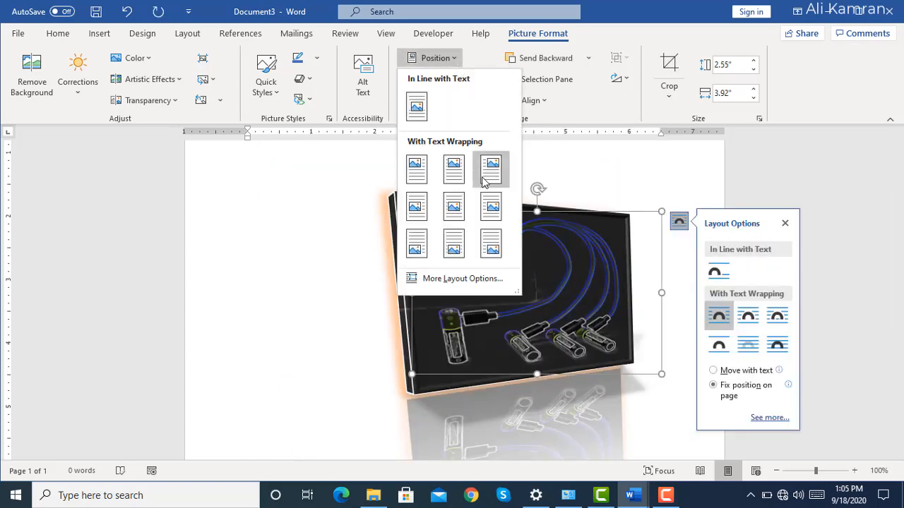
click(485, 241)
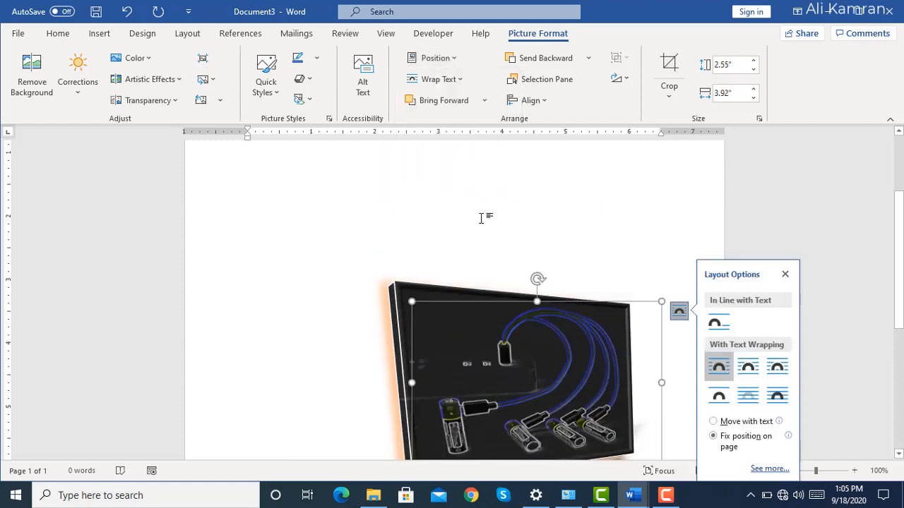
Position the battery picture in the bottom left of the page with square text wrapping.
click(457, 62)
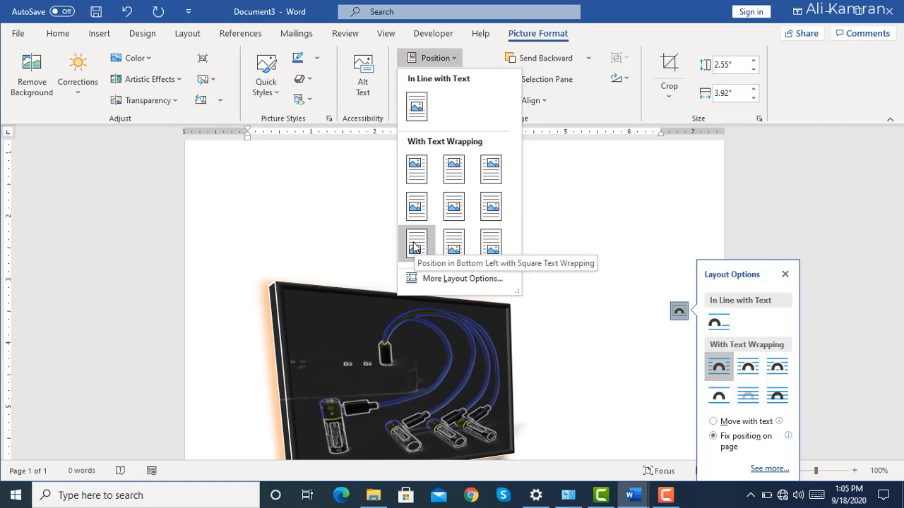
click(414, 247)
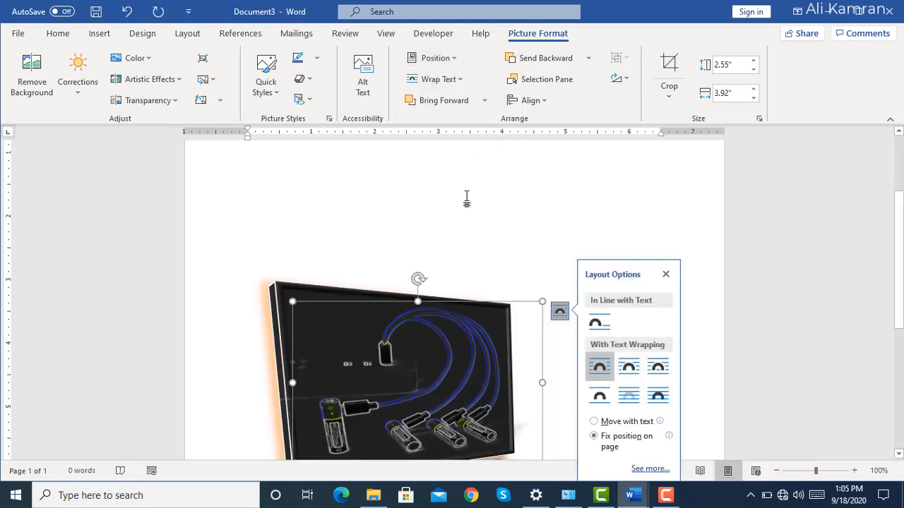
click(460, 82)
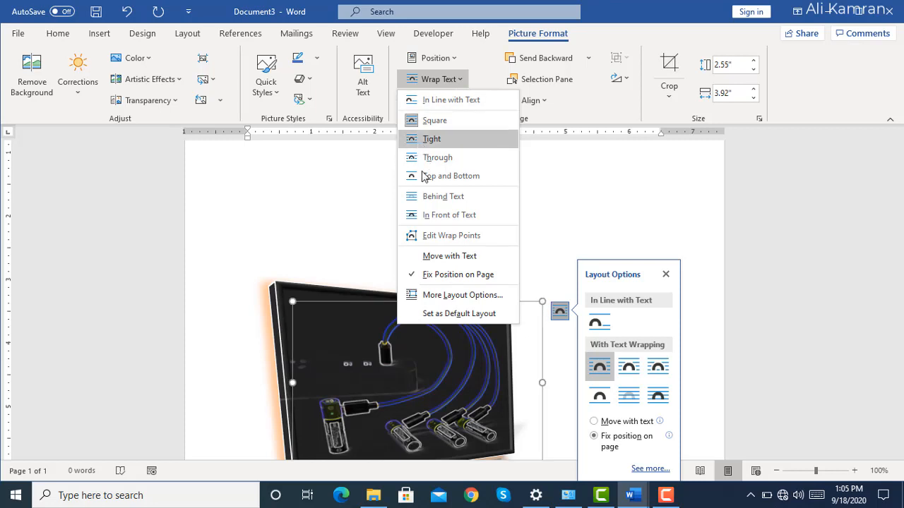
click(351, 216)
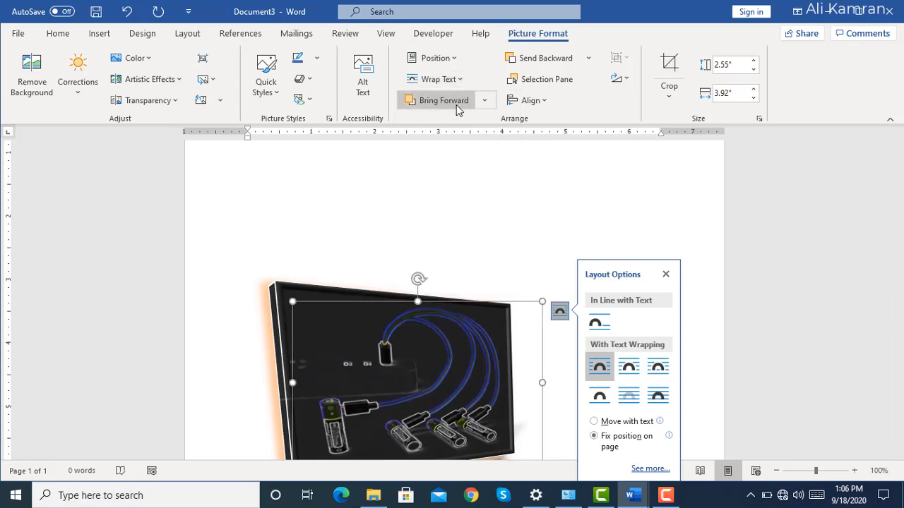
click(485, 101)
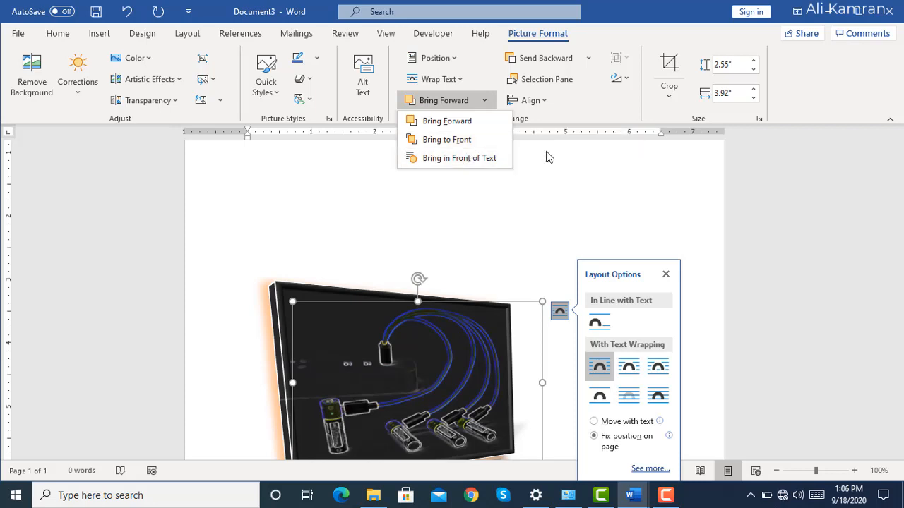
click(526, 172)
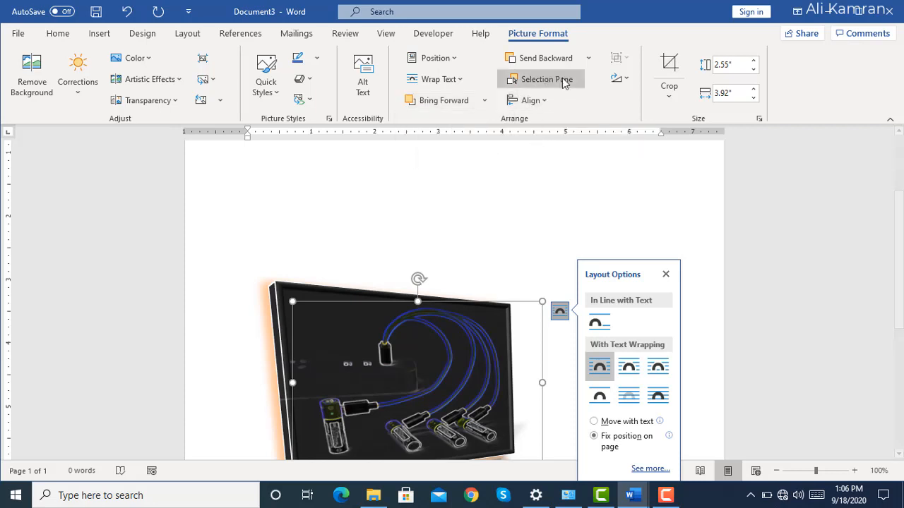
click(591, 60)
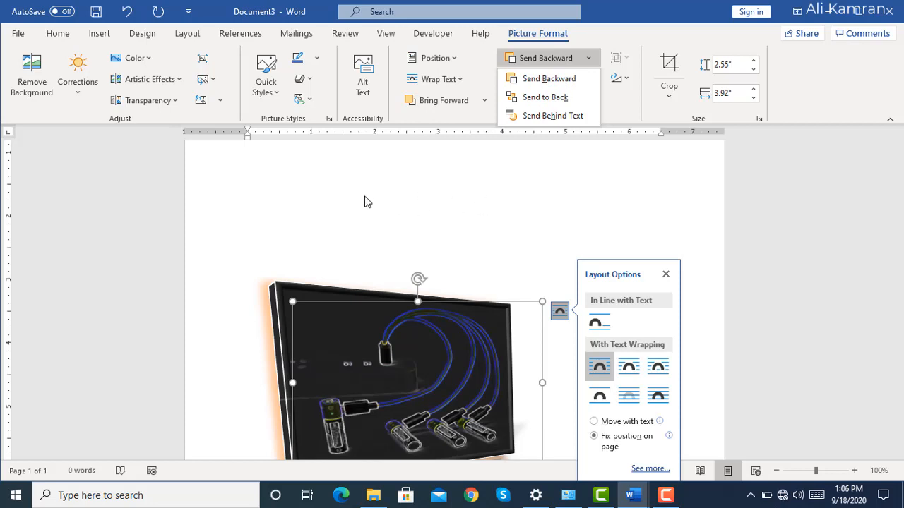
Enter the filler line "Yuvcdcsdhc dc udc usdc sdu cusdc ud csd cysdc" at the start of the page above the picture.
click(321, 194)
click(321, 192)
text(yuvcd)
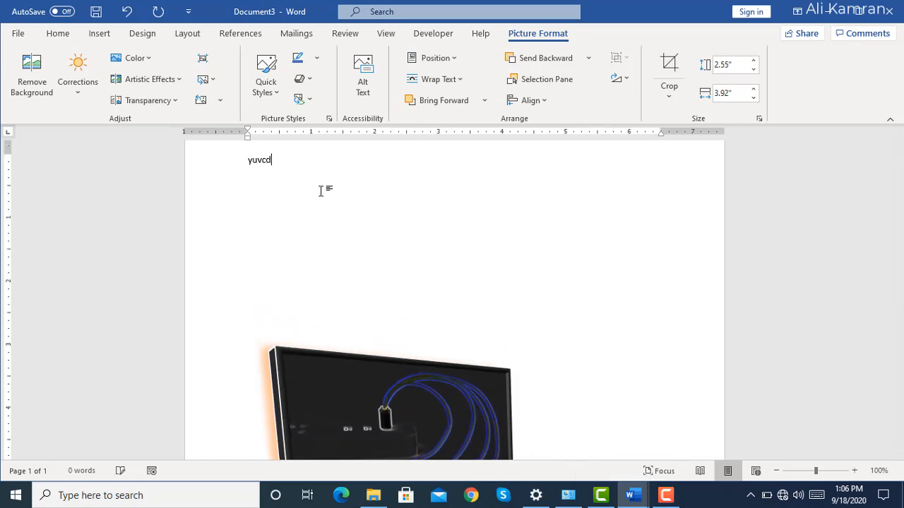
text(csdhc dc udc usdc )
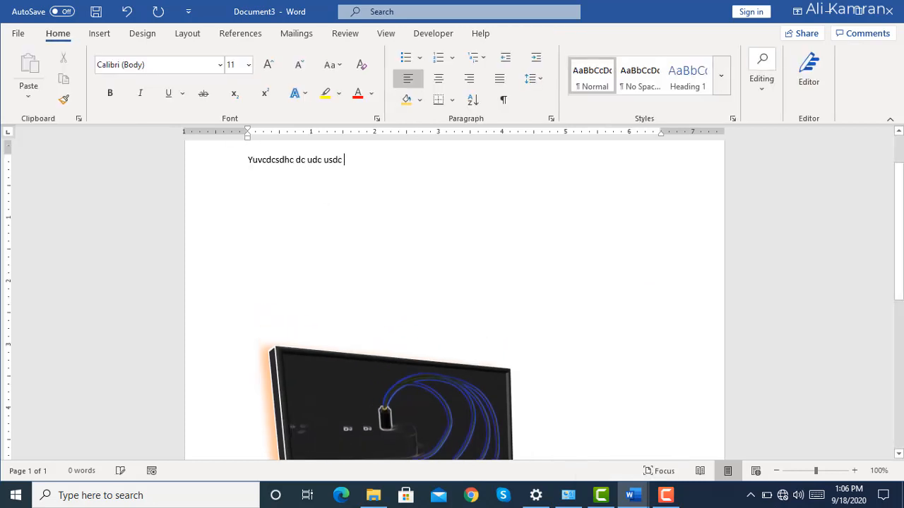
text(sdu cusdc ud csd cysdc)
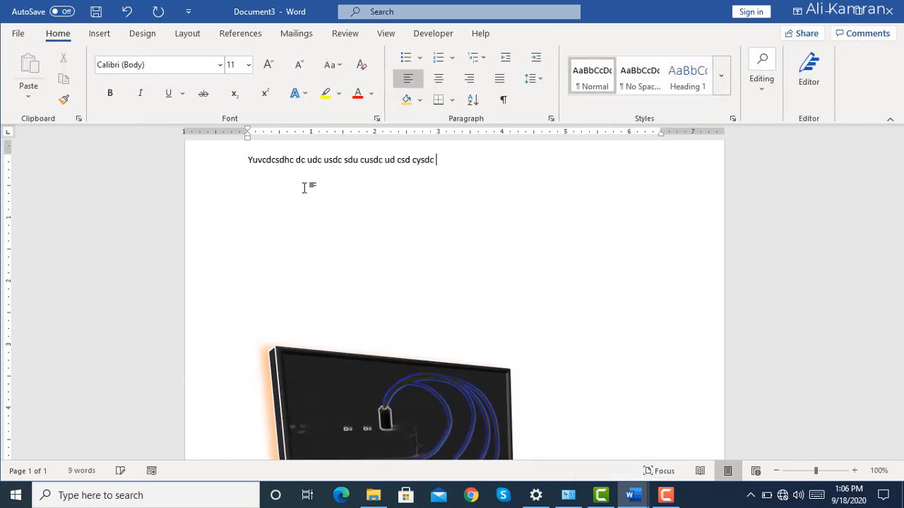
Send the battery picture backward one level, and send it to the back.
click(370, 367)
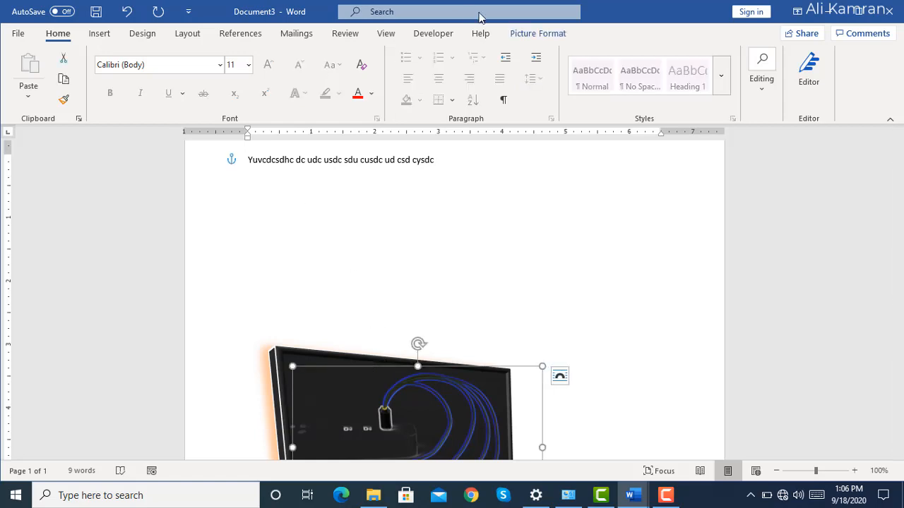
click(516, 33)
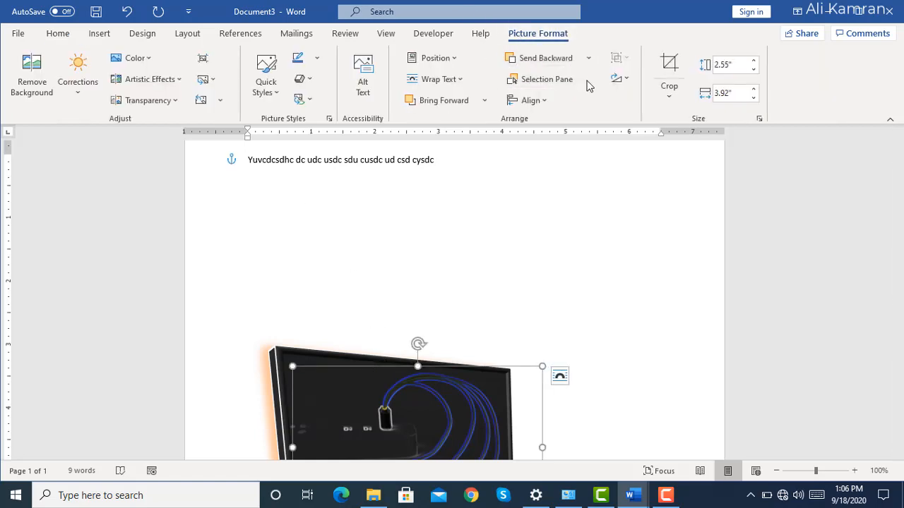
click(588, 59)
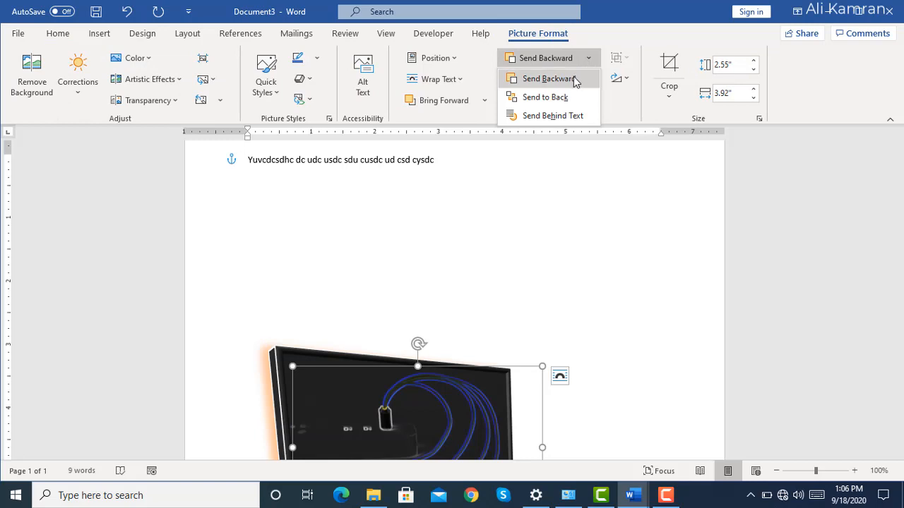
click(574, 80)
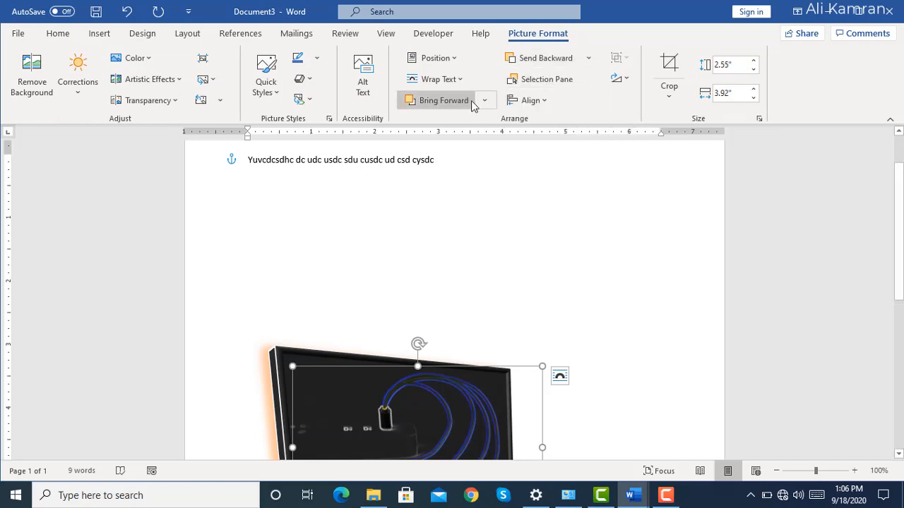
click(588, 59)
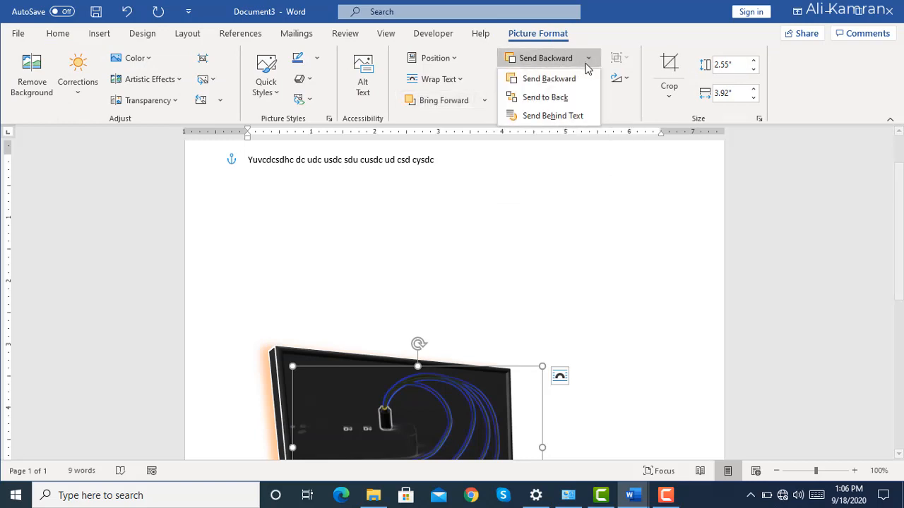
click(570, 97)
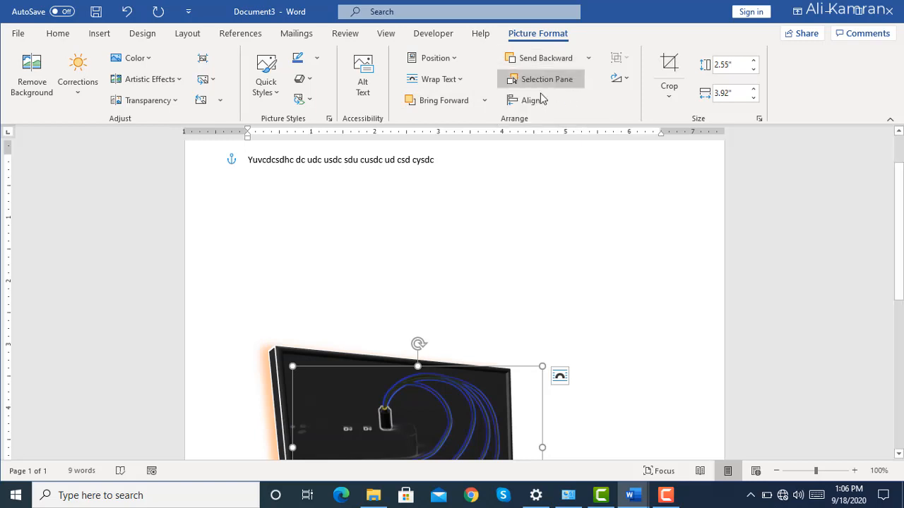
Bring the battery picture to the front, and place it in front of the text.
double_click(429, 159)
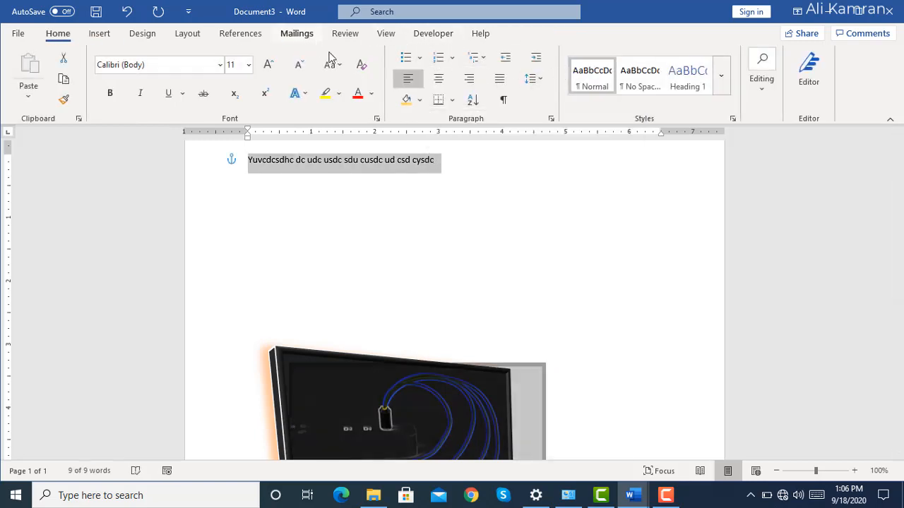
click(420, 400)
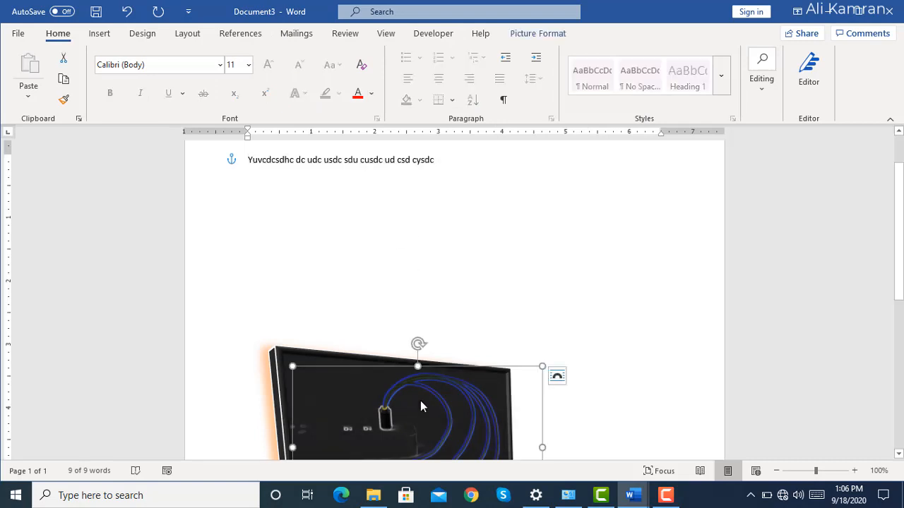
click(537, 34)
click(485, 101)
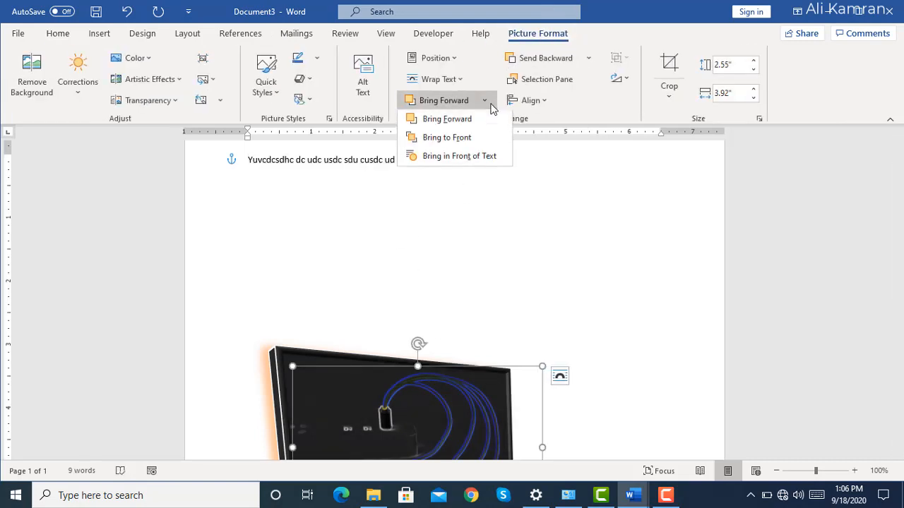
click(454, 140)
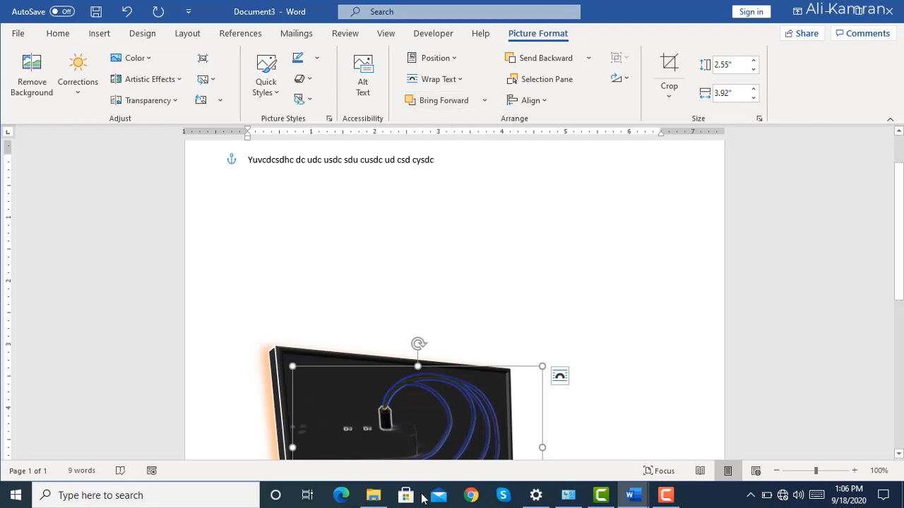
click(485, 101)
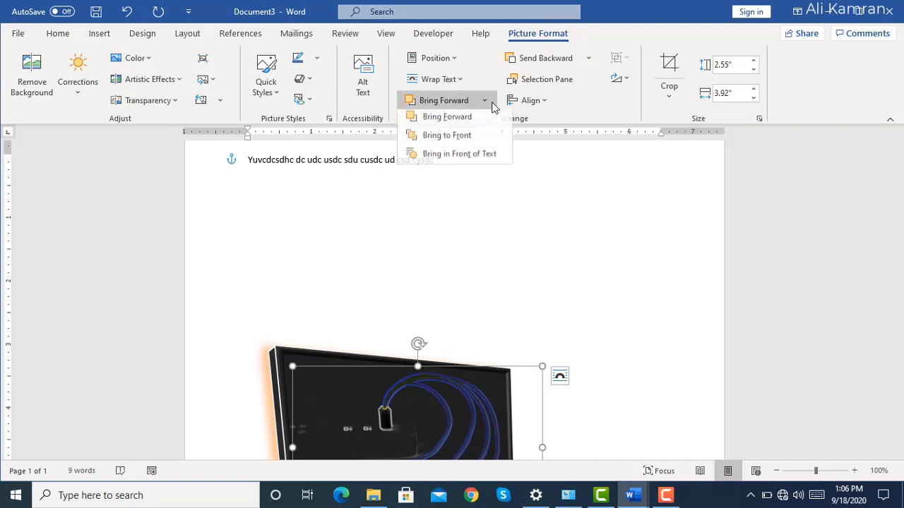
click(467, 162)
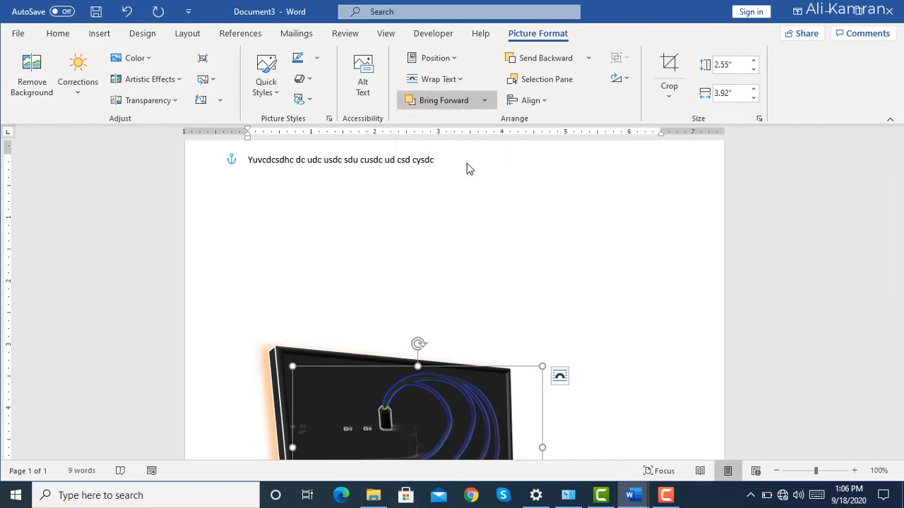
Send the battery picture behind the text, applying the command twice.
click(589, 59)
click(564, 116)
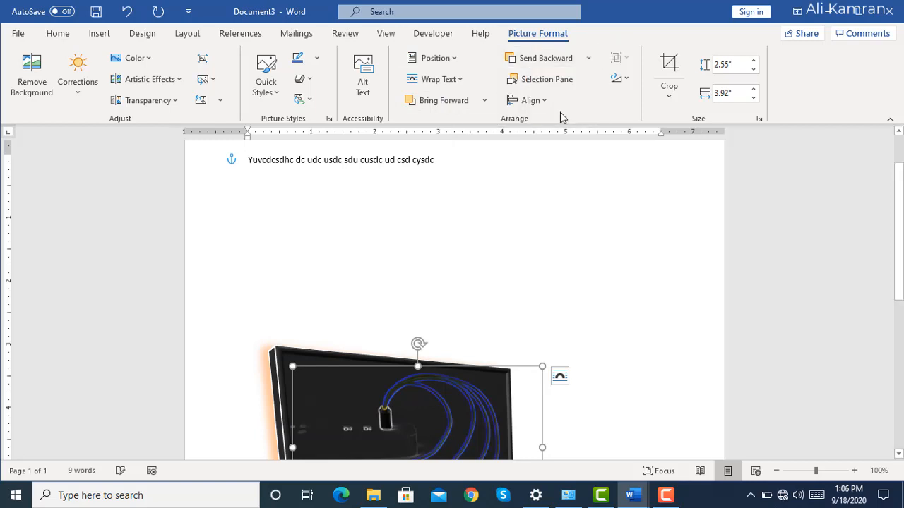
click(588, 59)
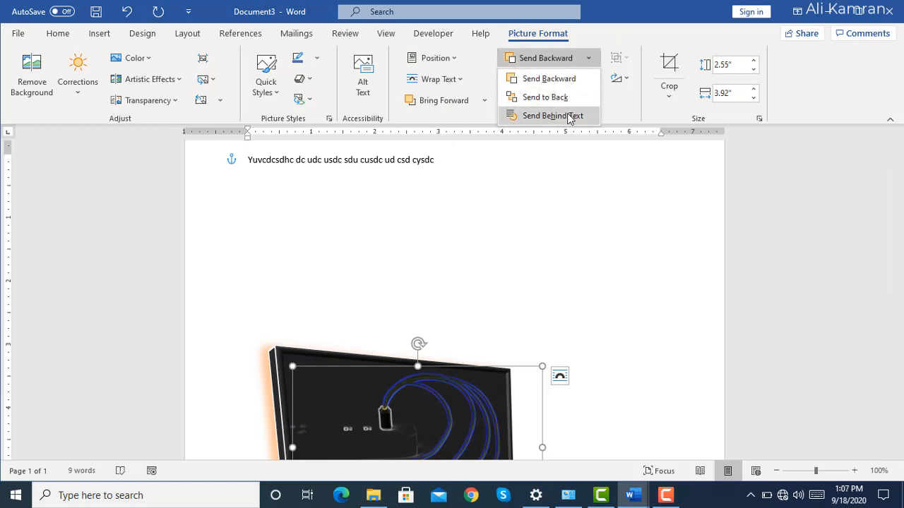
click(569, 117)
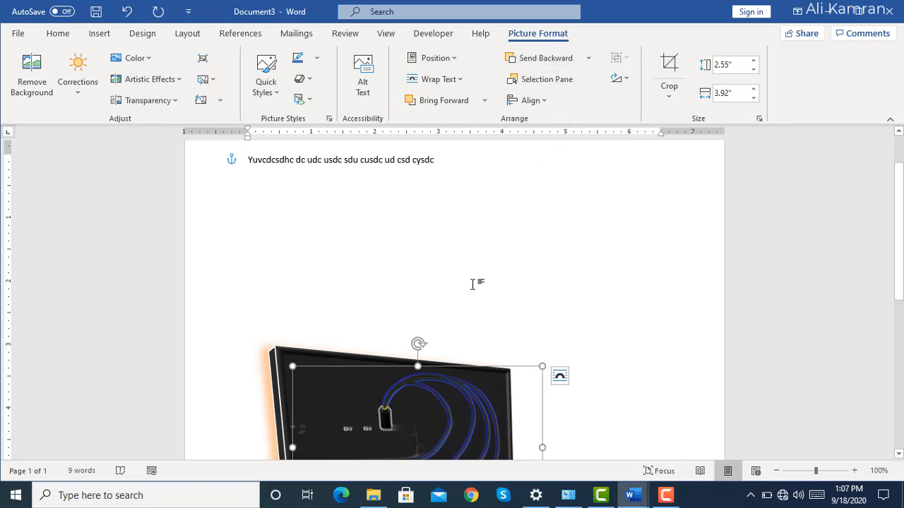
Reorder the picture with Send to Back, Send Backward and a final Send to Back.
click(589, 60)
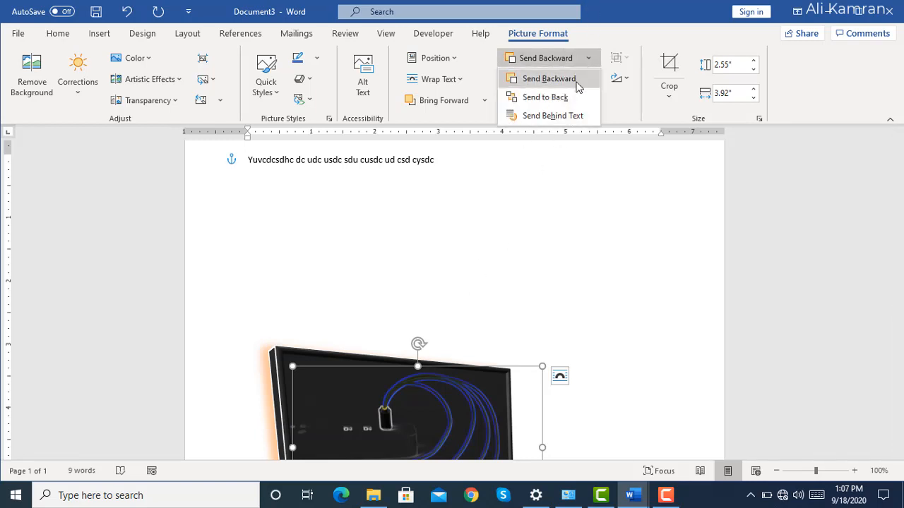
click(569, 96)
click(588, 60)
click(577, 86)
click(588, 61)
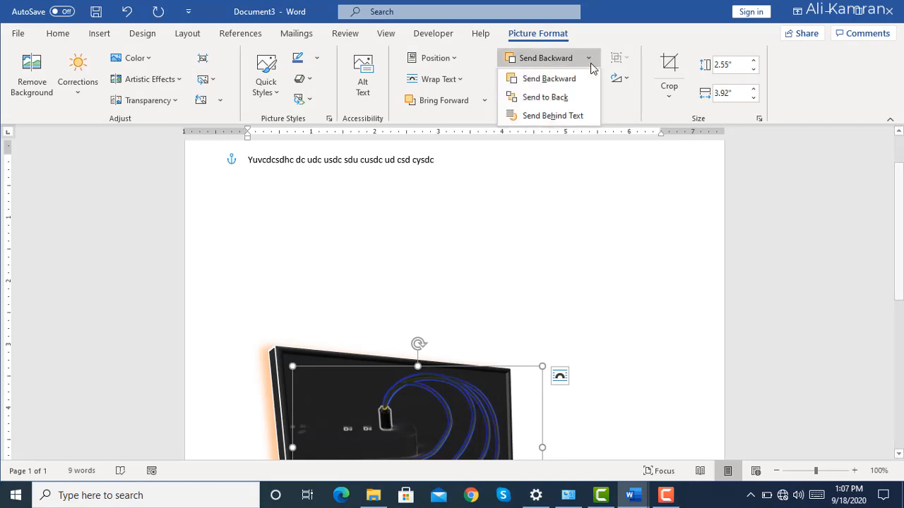
click(575, 97)
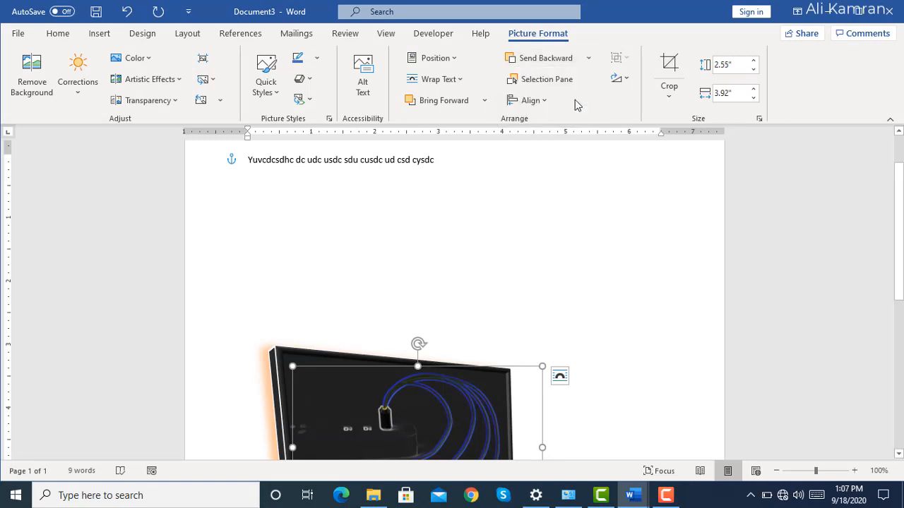
Align the battery picture to the right margin.
click(545, 102)
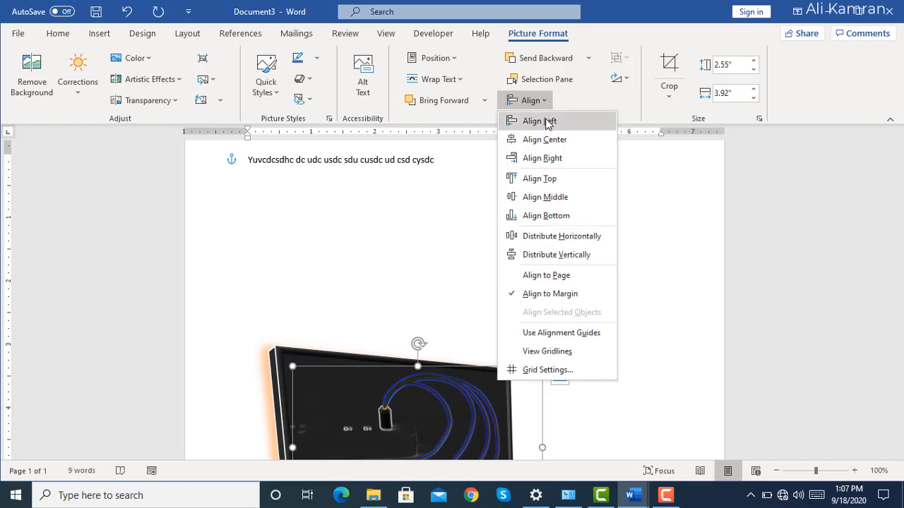
click(541, 159)
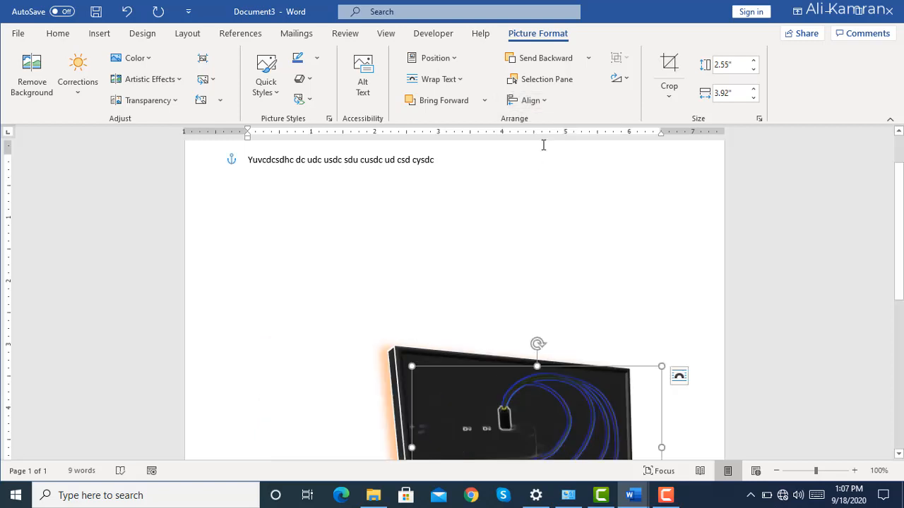
click(588, 57)
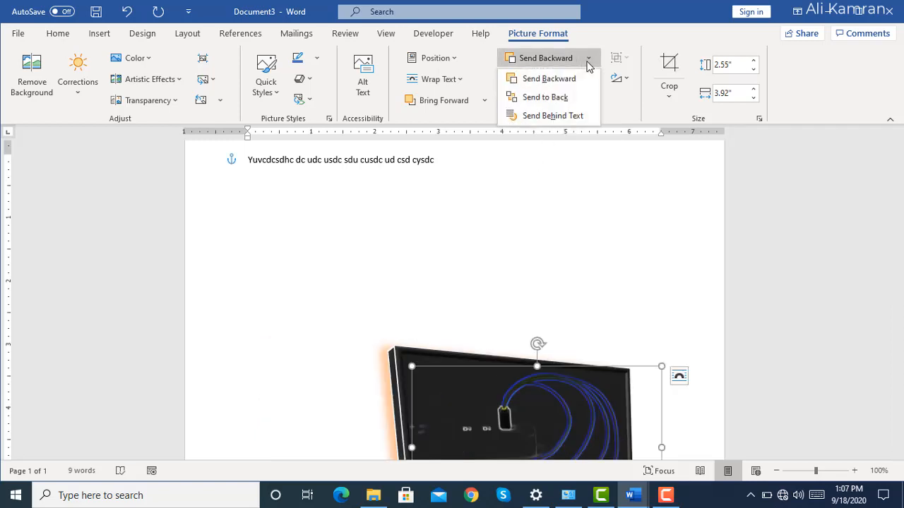
Try Tight text wrapping on the battery picture and change it to Behind Text.
click(460, 80)
click(449, 139)
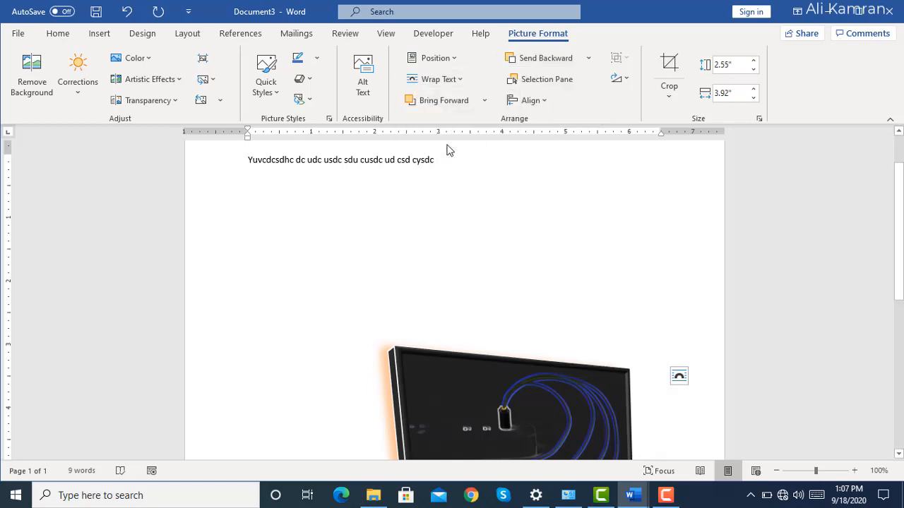
click(462, 86)
click(441, 200)
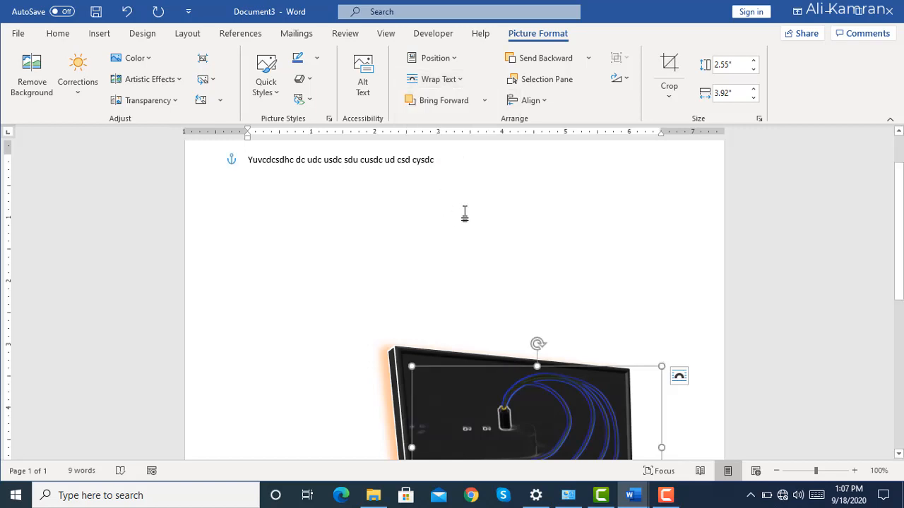
text(0)
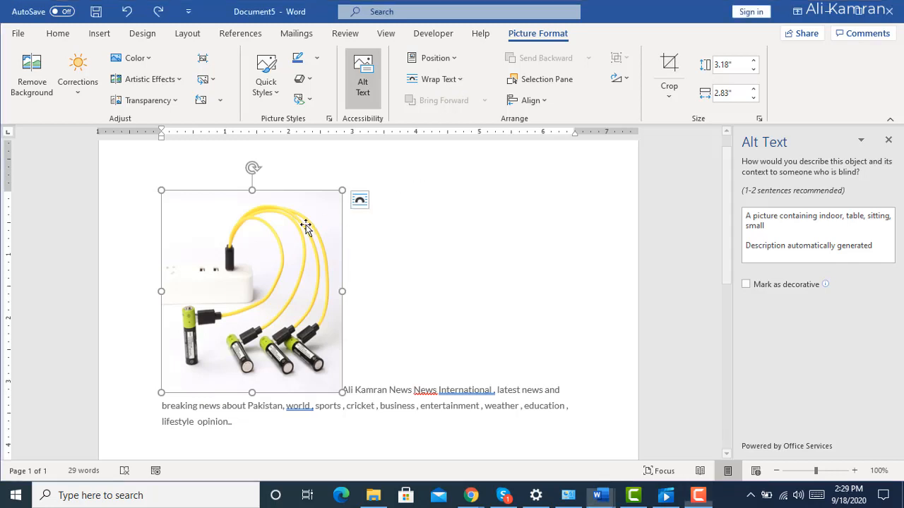
Set the battery picture's text wrapping to Behind Text, switch it to In Front of Text, and return it to Behind Text.
click(460, 79)
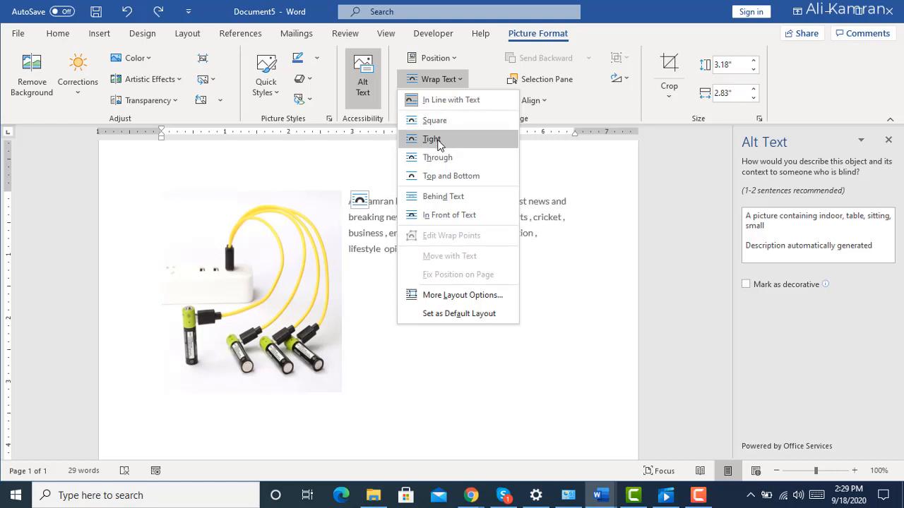
click(440, 196)
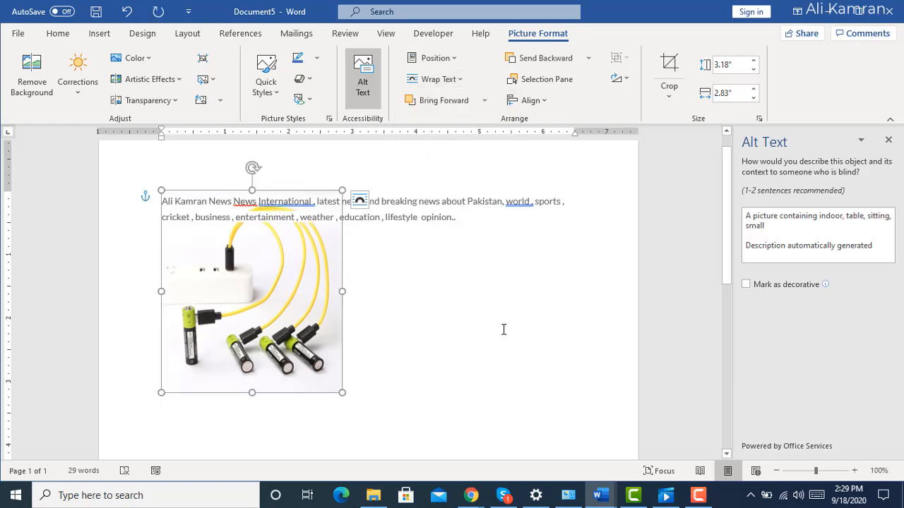
click(459, 82)
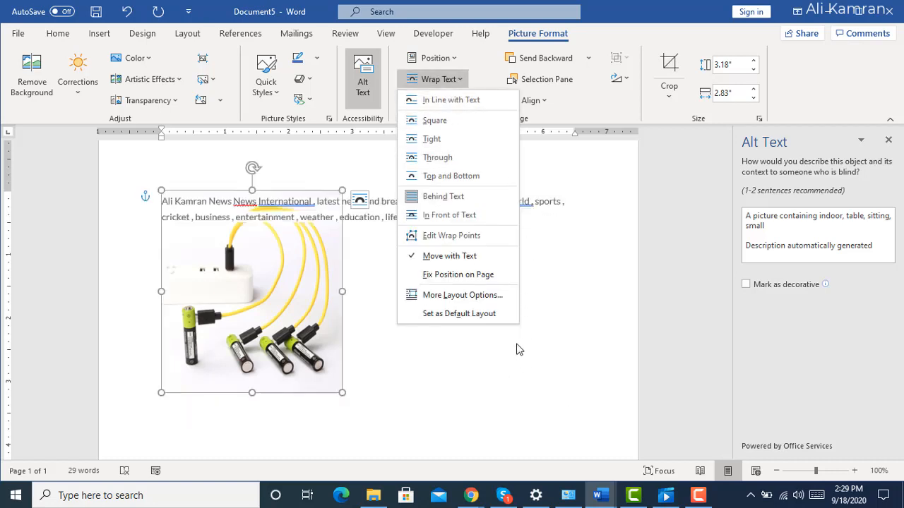
click(465, 216)
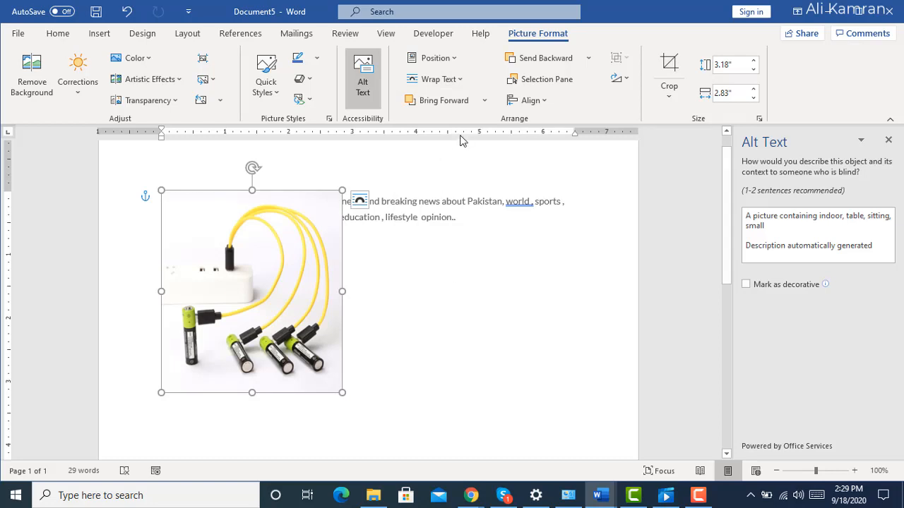
click(459, 82)
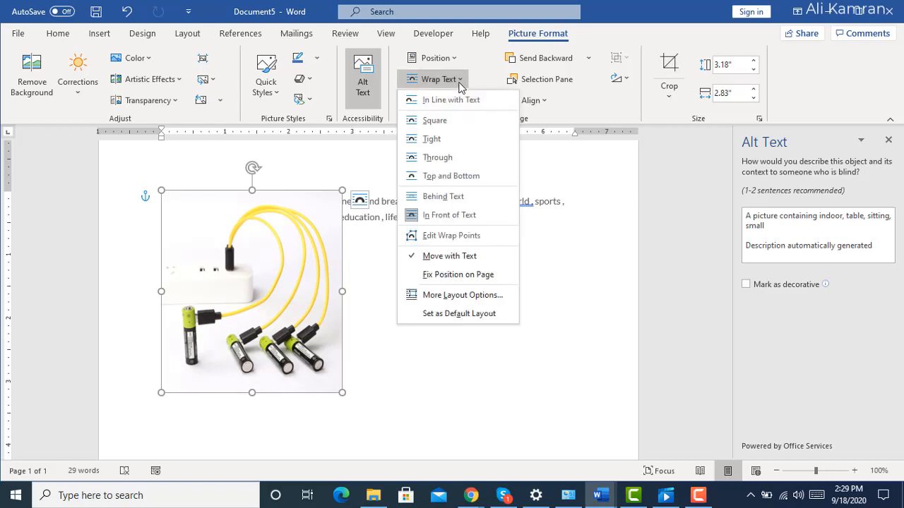
click(464, 200)
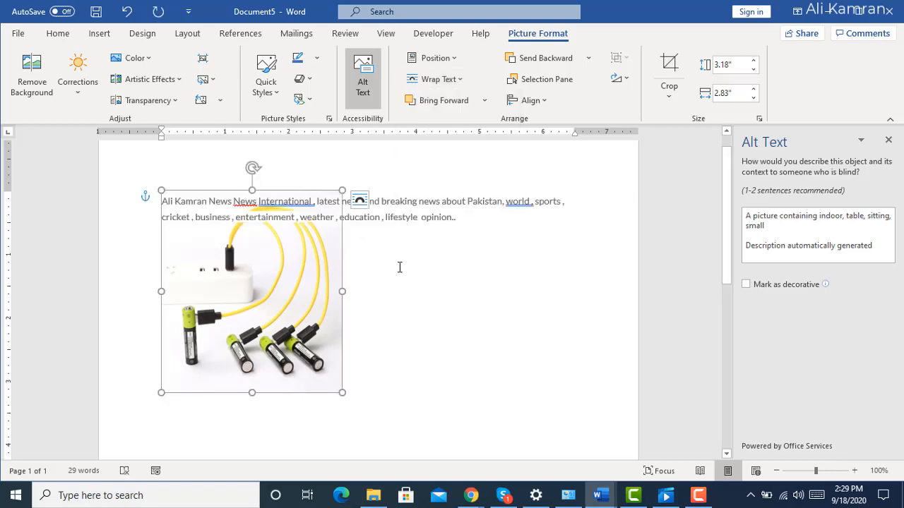
Stretch the battery picture to about 7.18" wide and send it behind the text.
drag(342, 291, 619, 291)
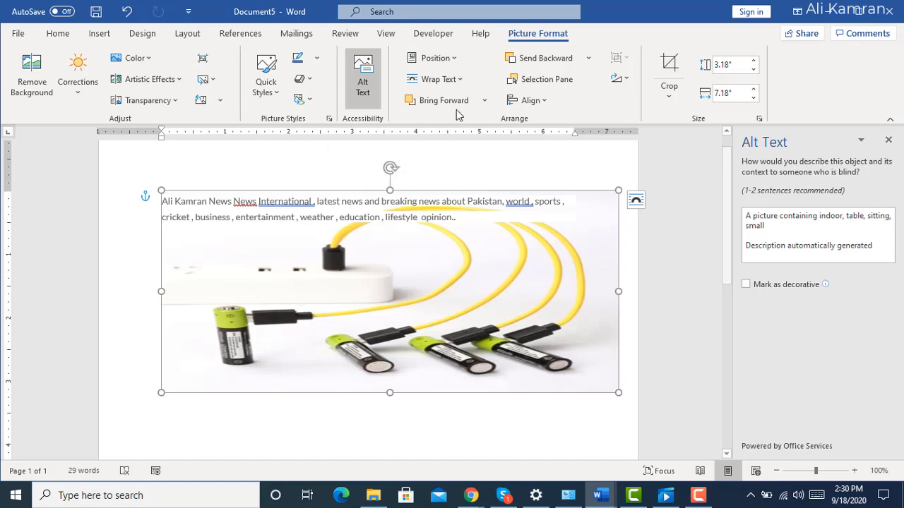
click(588, 58)
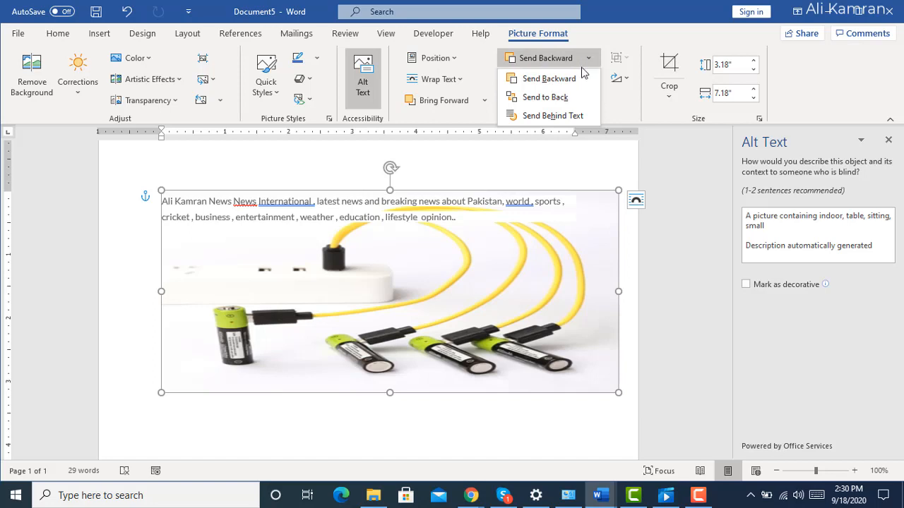
click(547, 116)
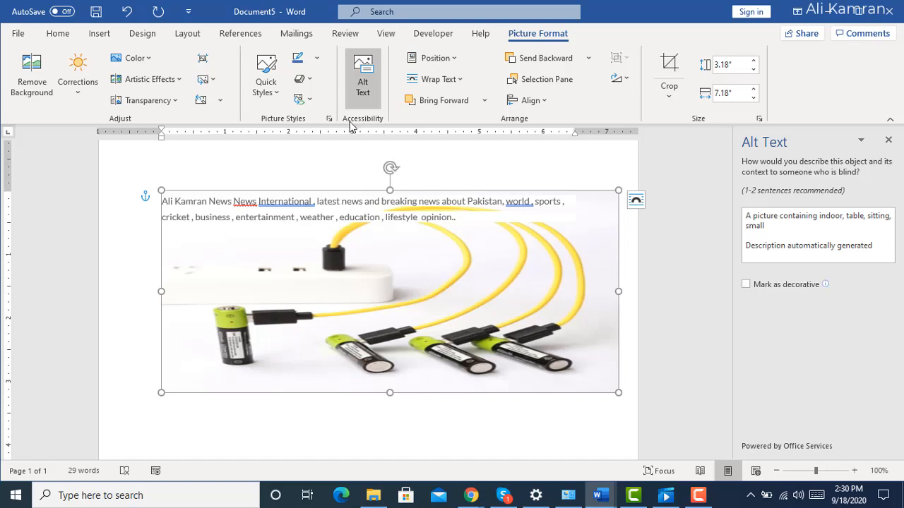
Convert the battery picture to the Picture Caption List layout and fill in a first name as its caption.
click(310, 104)
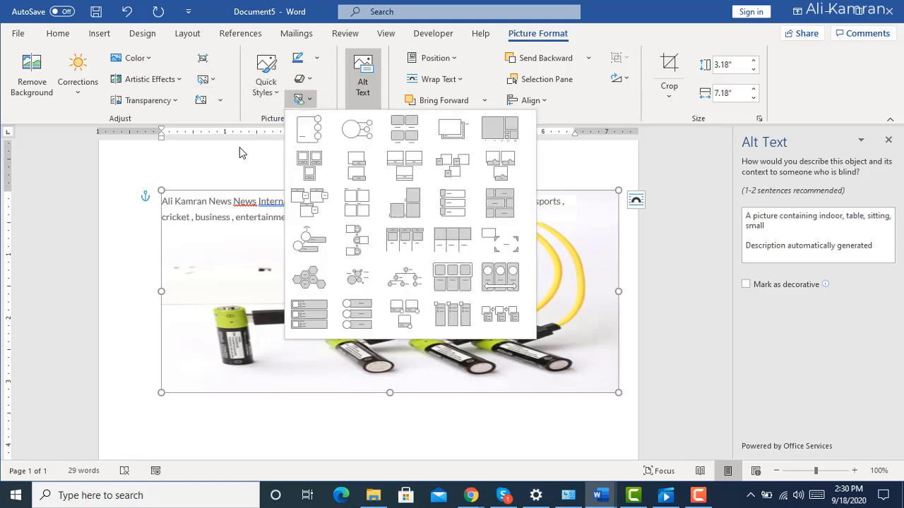
click(395, 145)
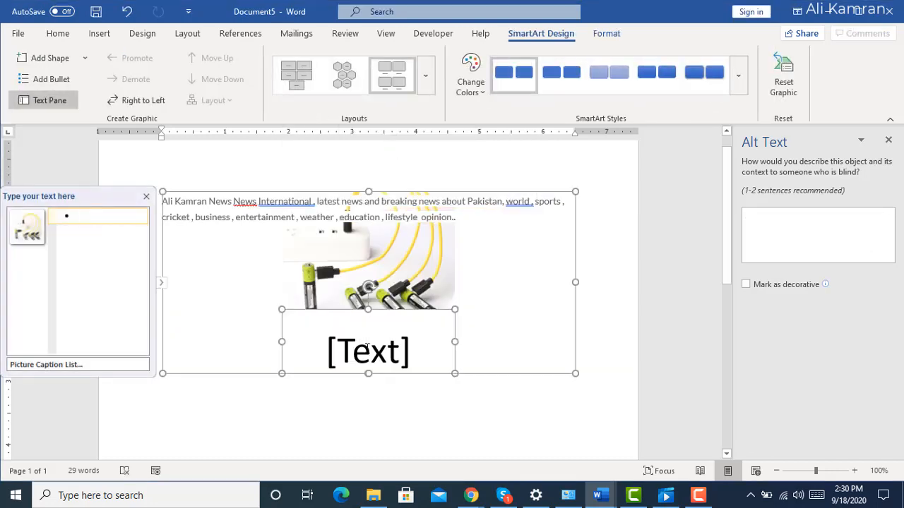
text(a)
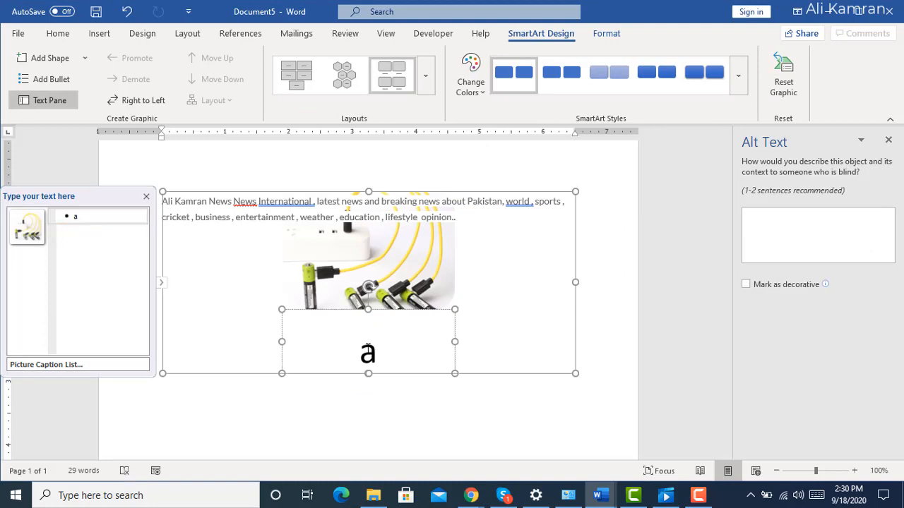
key(BackSpace)
text(a;i)
key(BackSpace)
key(BackSpace)
text(li)
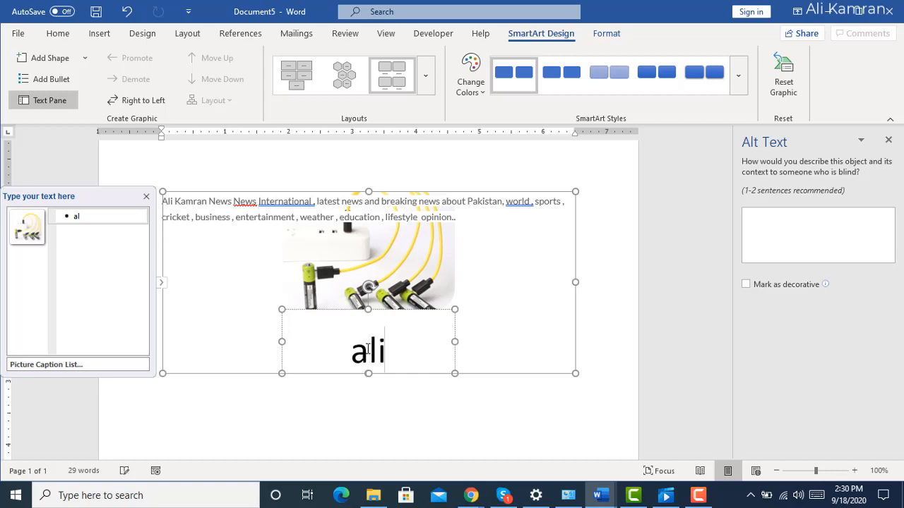
click(375, 407)
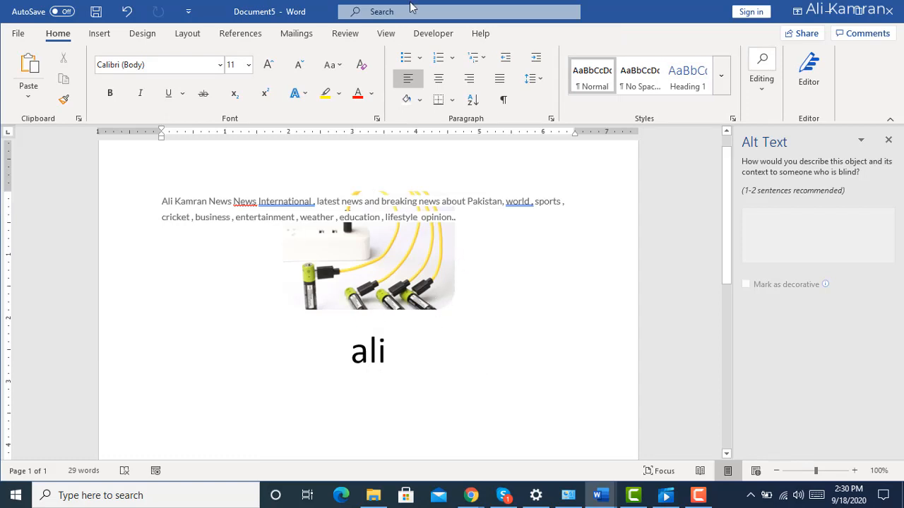
Apply the third SmartArt style to the captioned picture and recolor it with the third Colorful scheme.
click(368, 353)
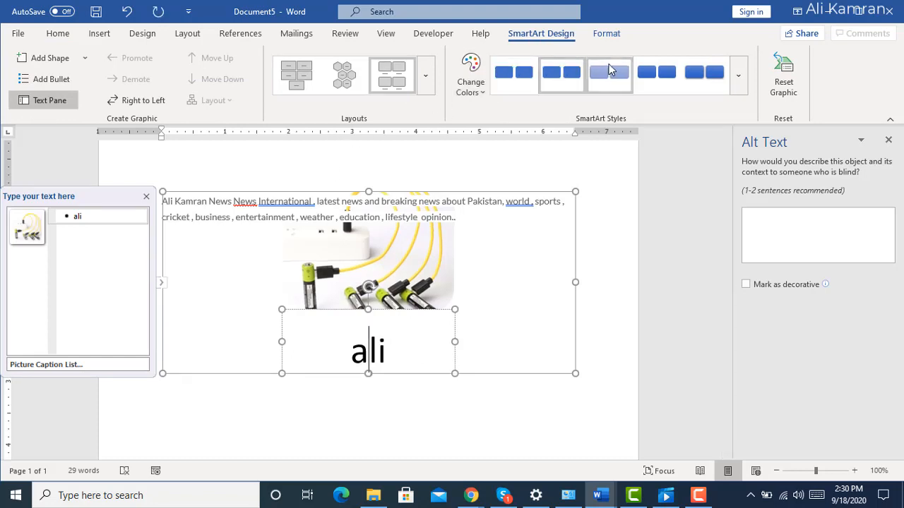
click(609, 73)
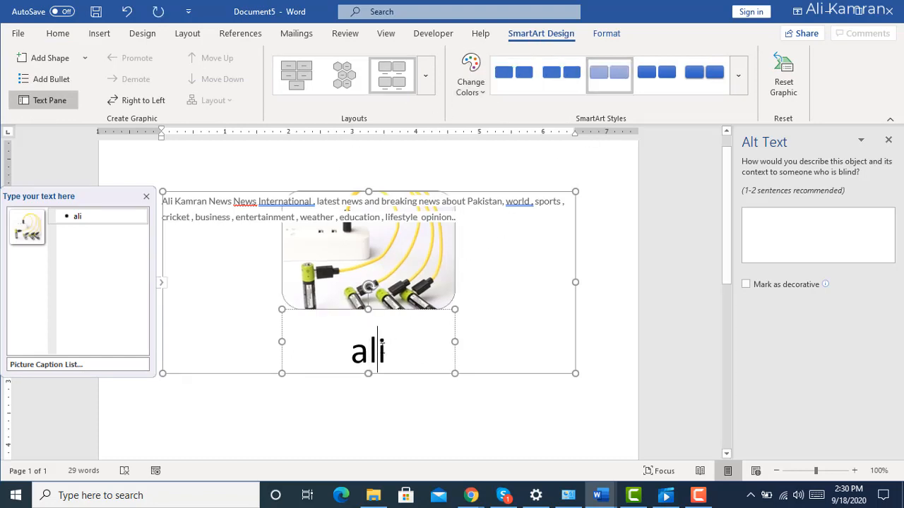
double_click(381, 349)
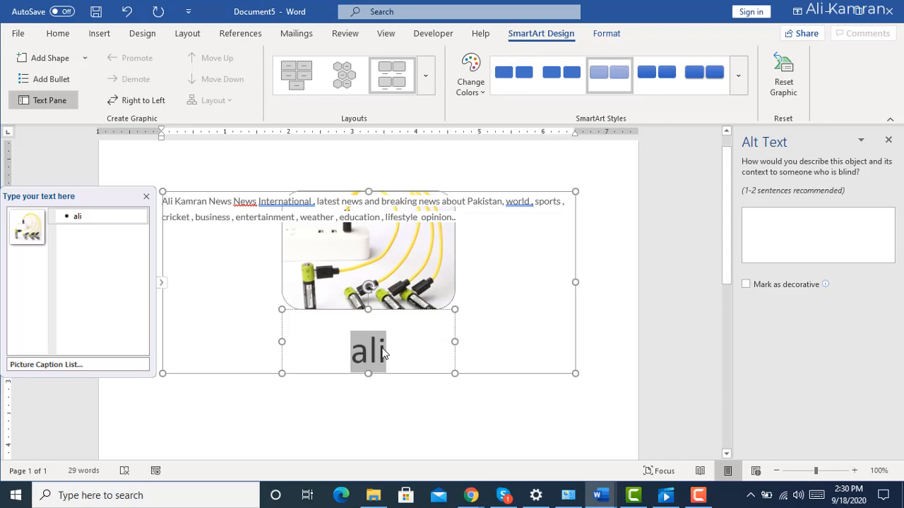
click(486, 78)
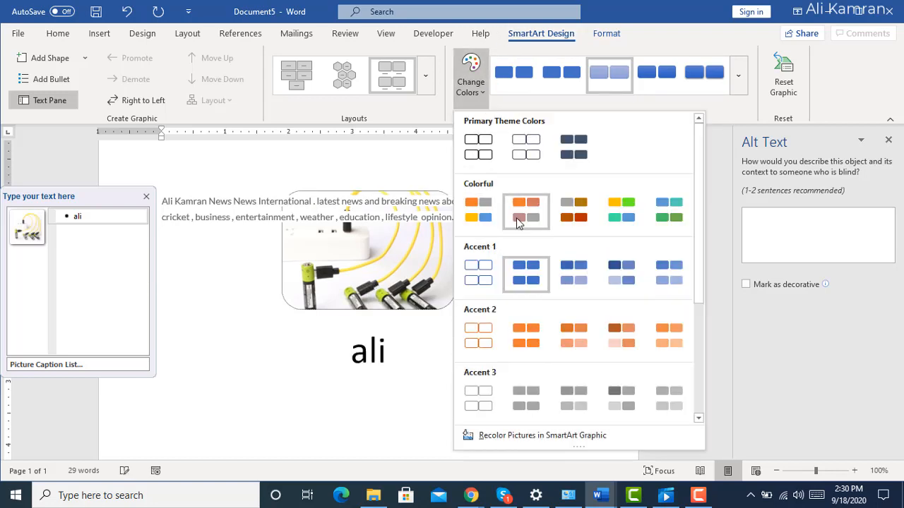
click(593, 219)
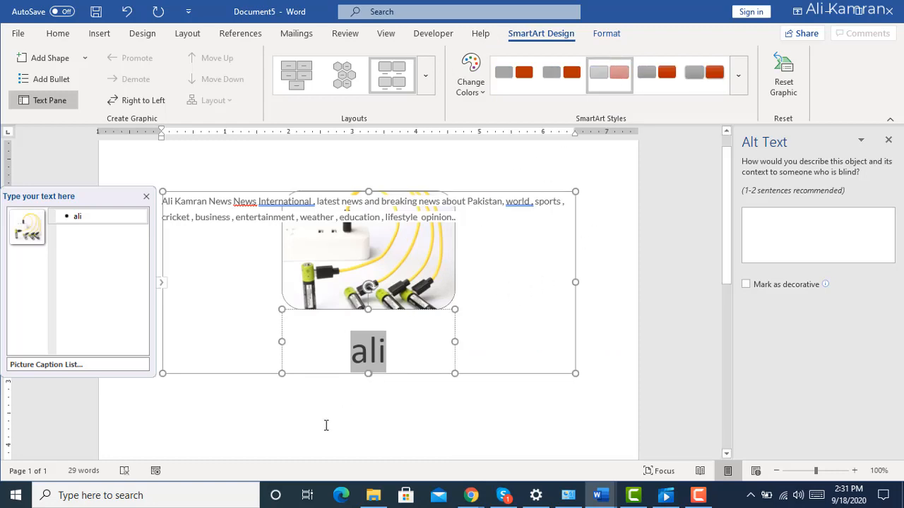
click(325, 425)
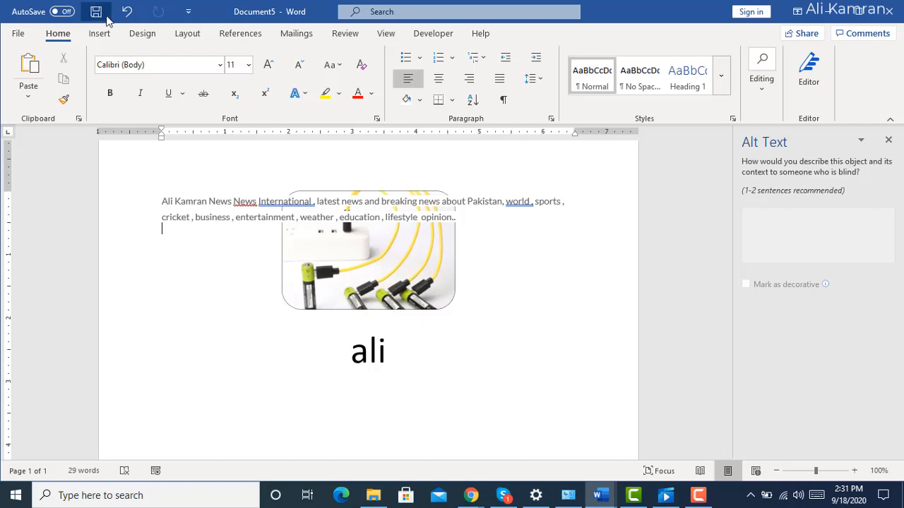
Delete the whole captioned picture graphic from the page.
click(109, 39)
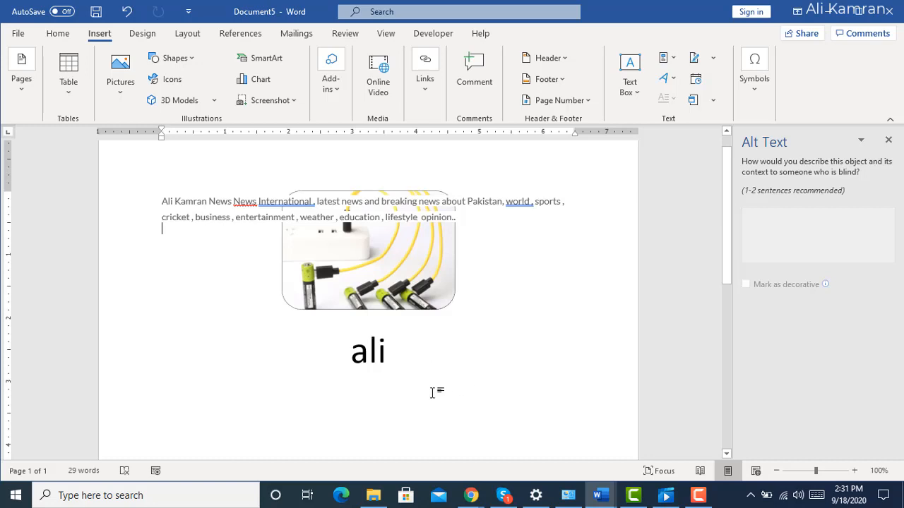
click(431, 368)
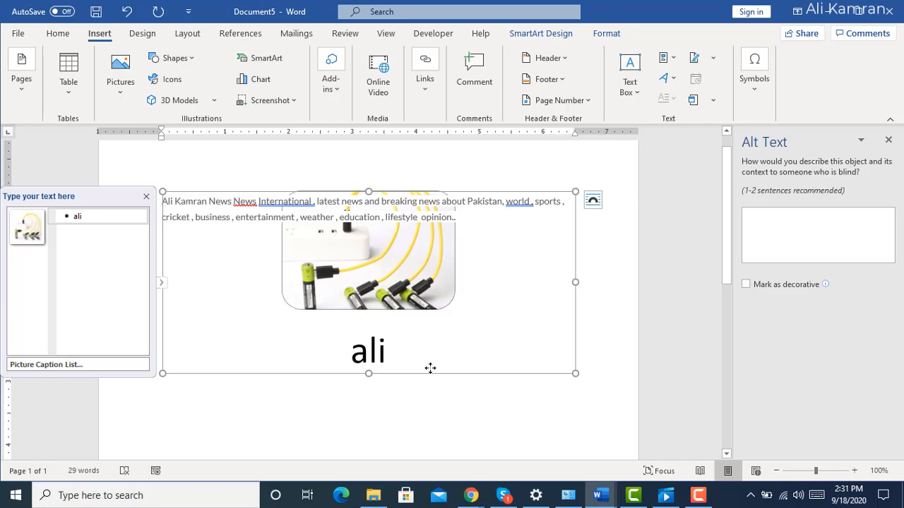
key(Delete)
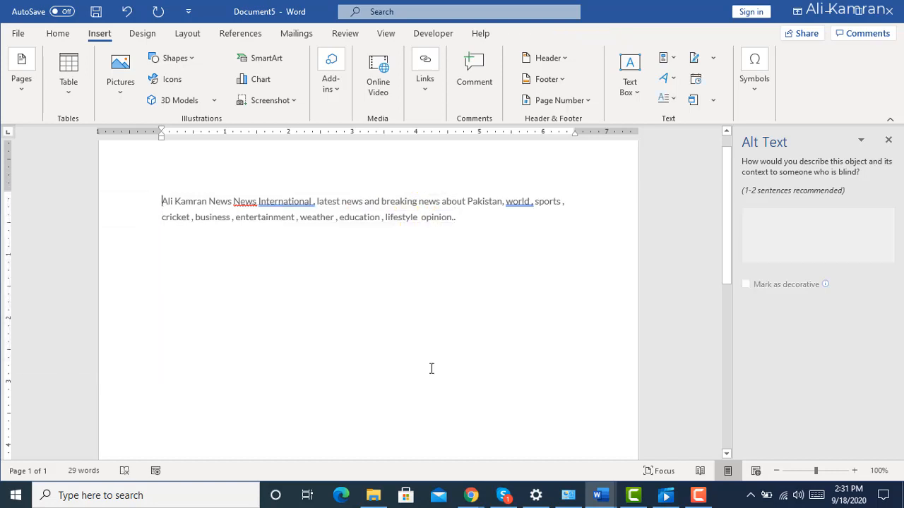
Draw a rectangle about 2.5 inches wide below the paragraph and give it the white shape style with a green outline.
click(448, 247)
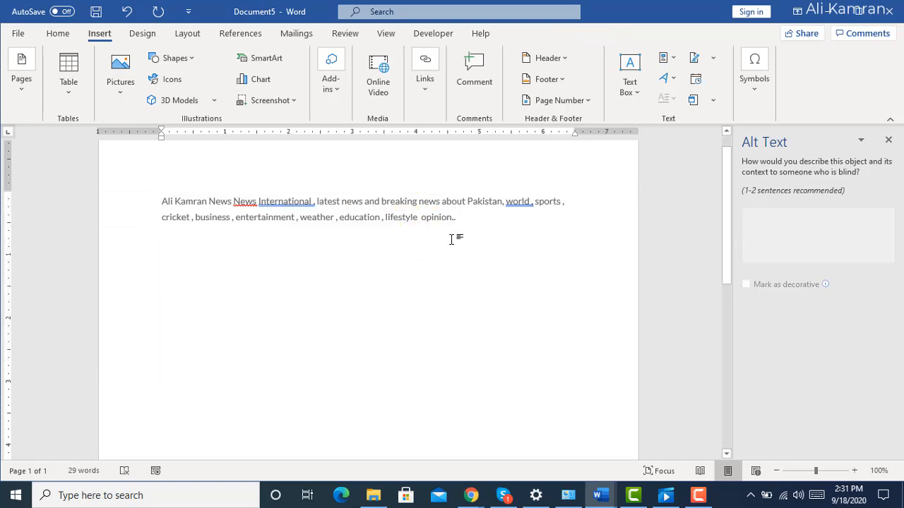
click(190, 64)
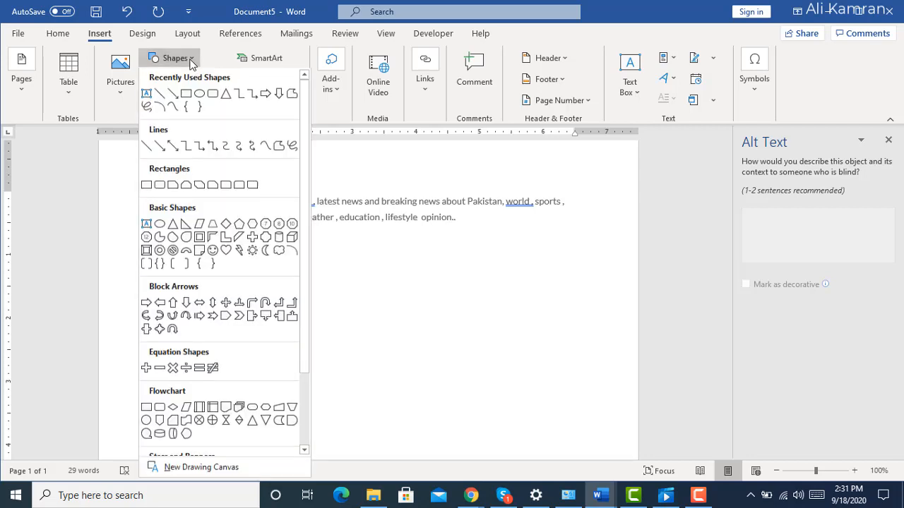
click(186, 97)
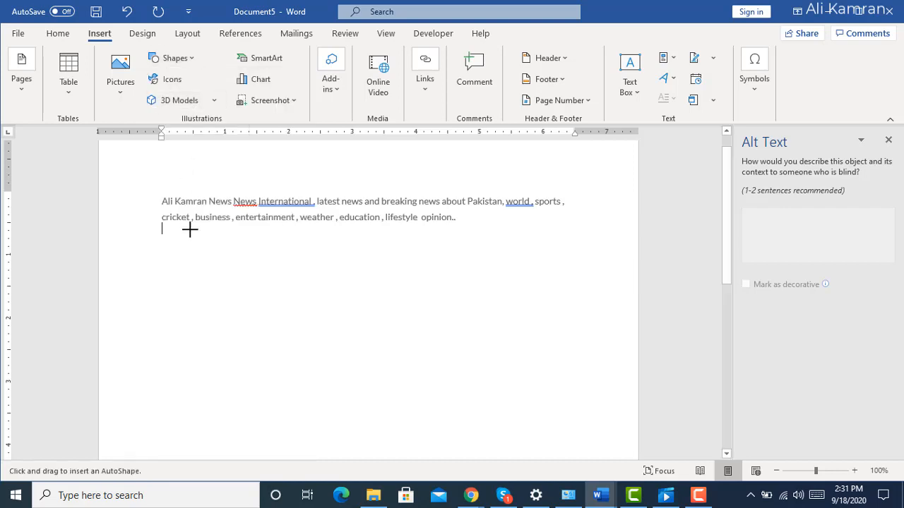
drag(187, 243, 344, 320)
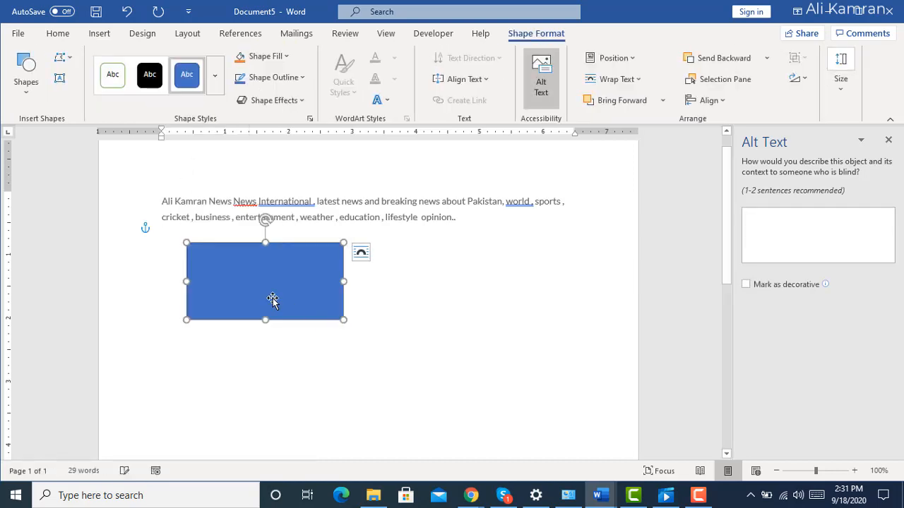
click(112, 74)
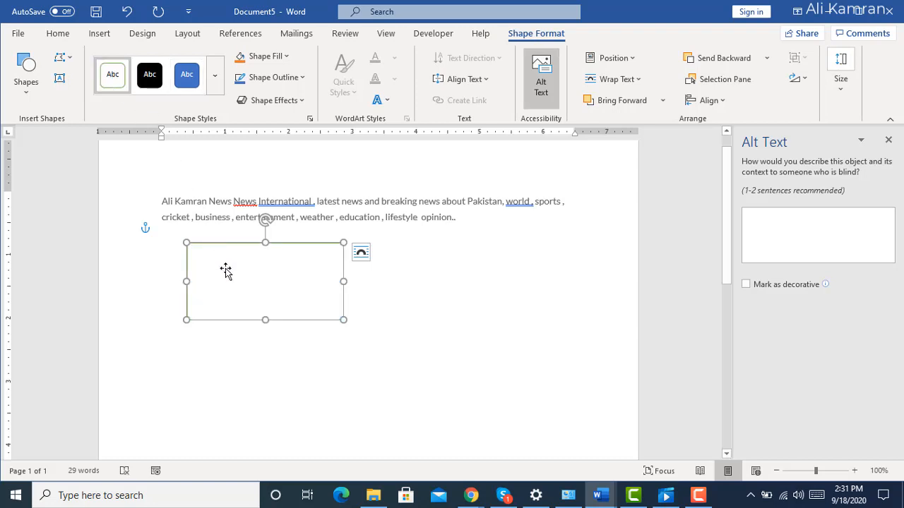
text(adcdccds)
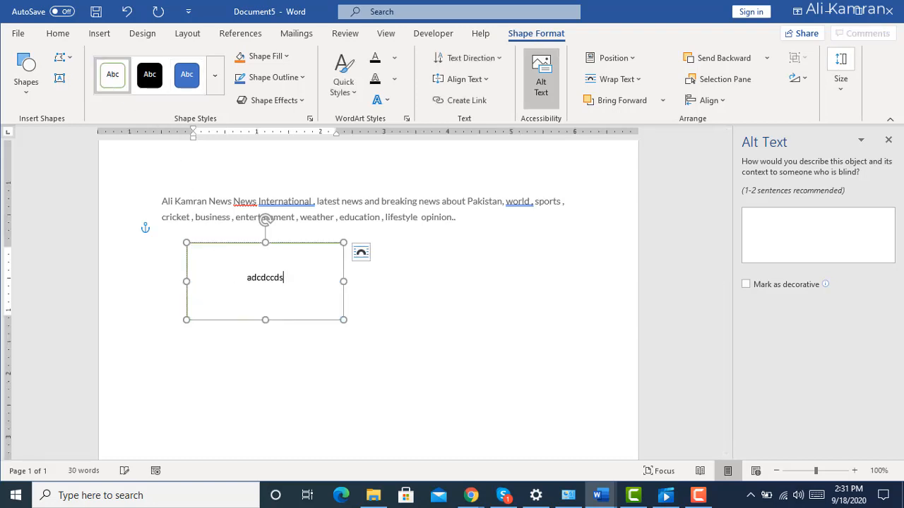
key(BackSpace)
key(BackSpace)
key(BackSpace)
key(BackSpace)
key(BackSpace)
key(BackSpace)
key(BackSpace)
key(BackSpace)
key(BackSpace)
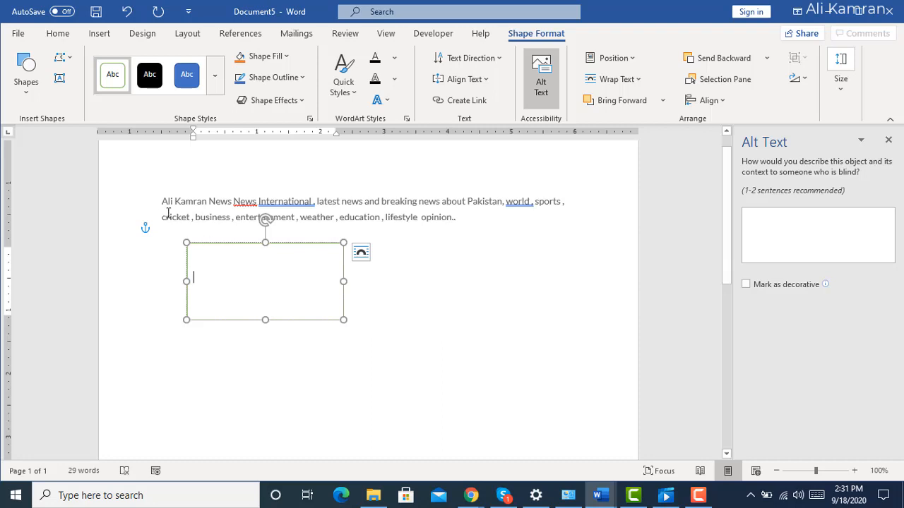
Copy the paragraph's opening words up to "International" into the rectangle.
drag(158, 201, 299, 182)
key(ctrl+c)
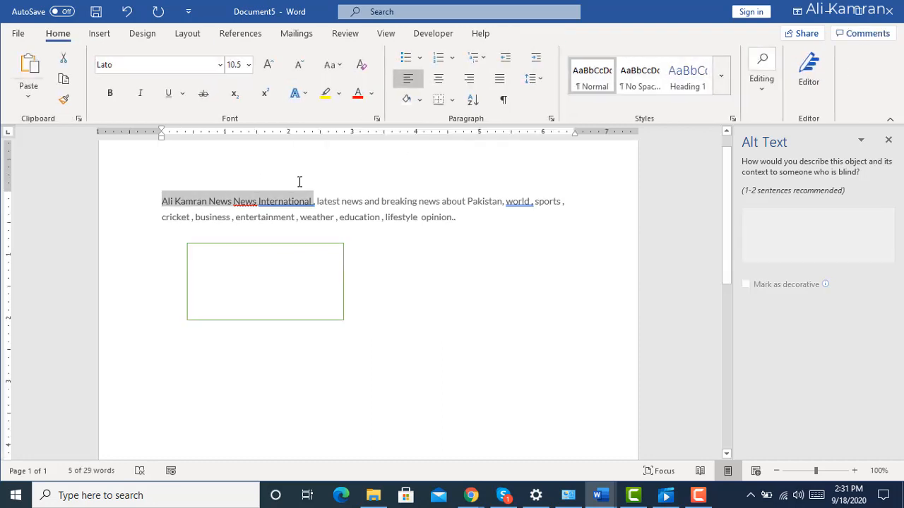
click(292, 256)
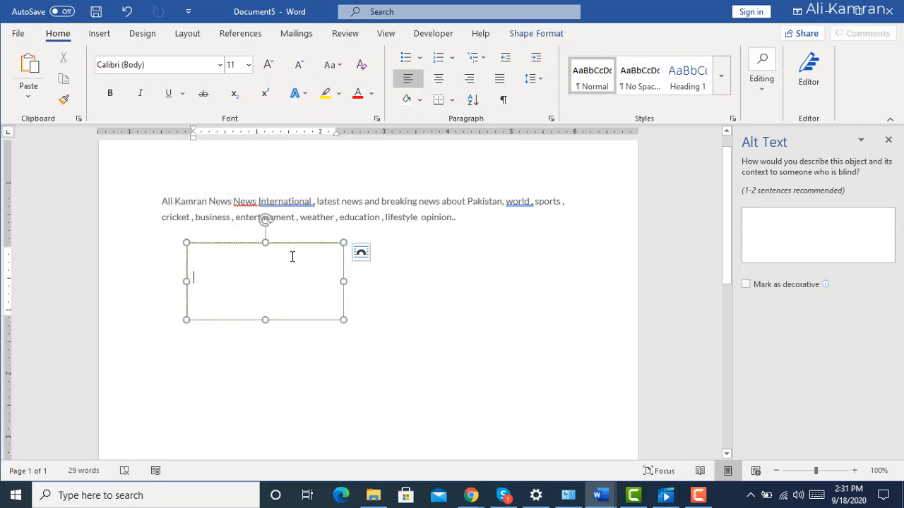
key(ctrl+v)
click(375, 319)
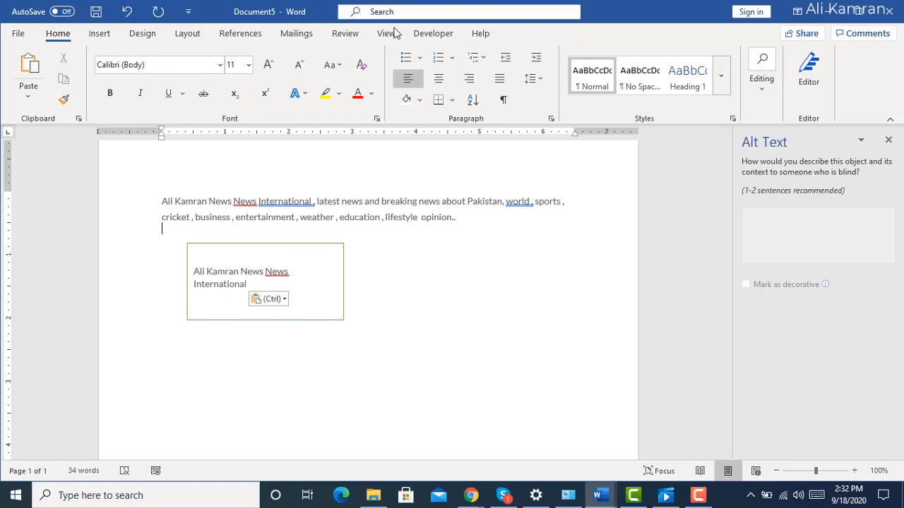
click(302, 282)
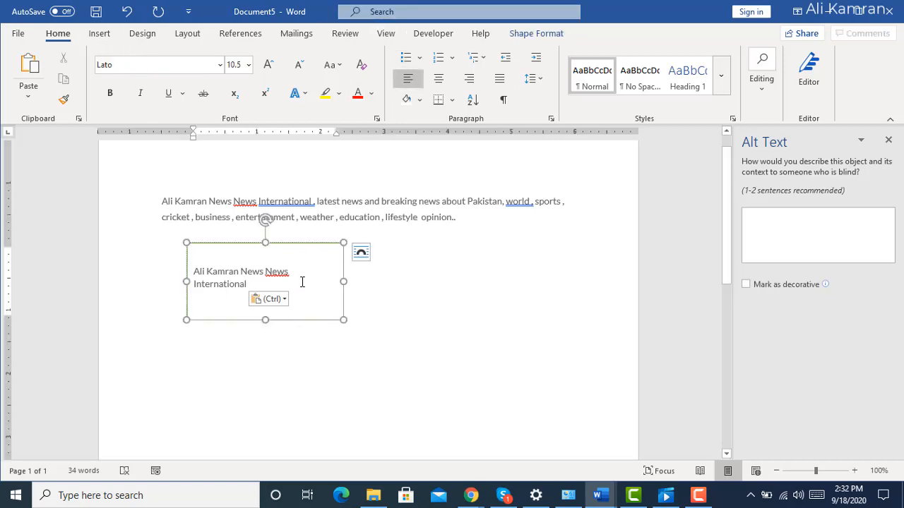
Fill the rectangle with the lightest gold theme tint and give it a pale blue theme-color outline.
click(531, 35)
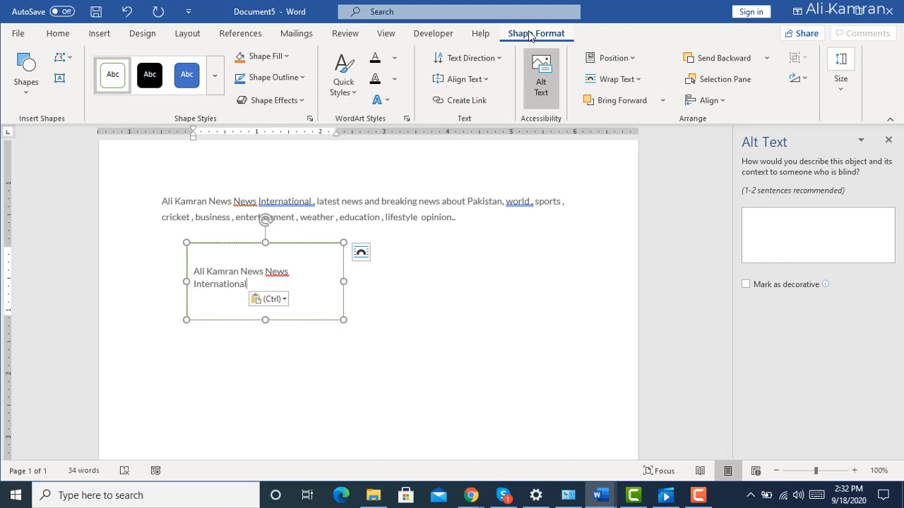
click(286, 60)
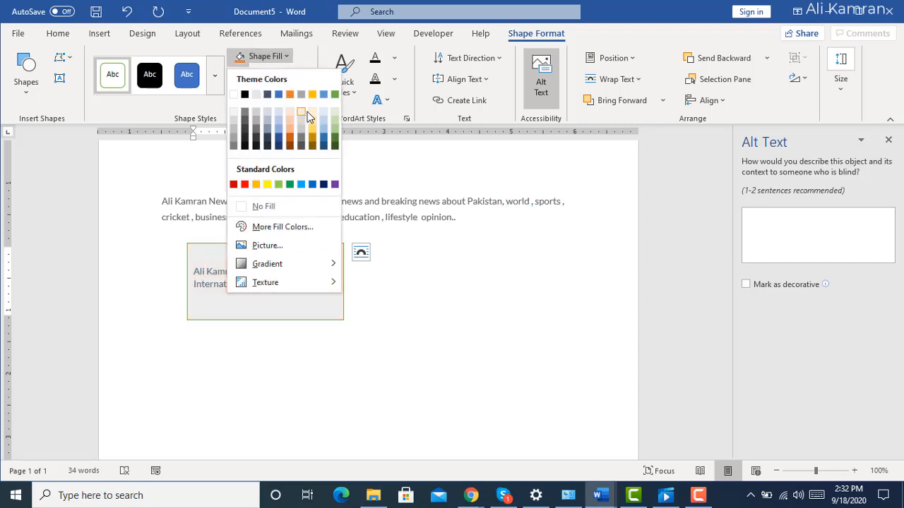
click(310, 113)
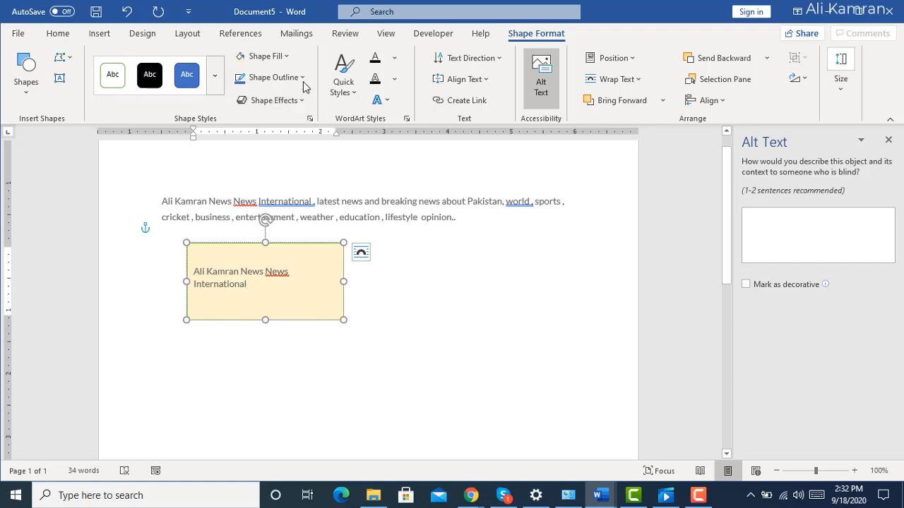
click(303, 78)
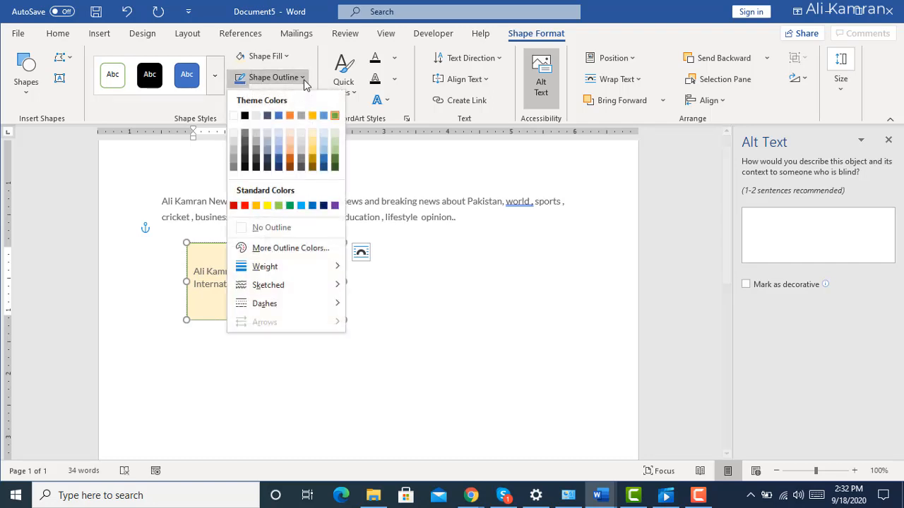
click(276, 135)
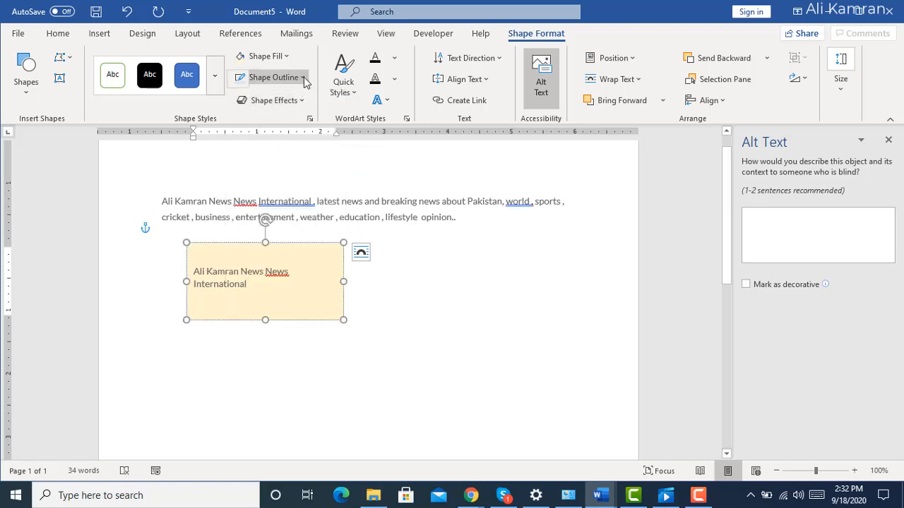
click(430, 332)
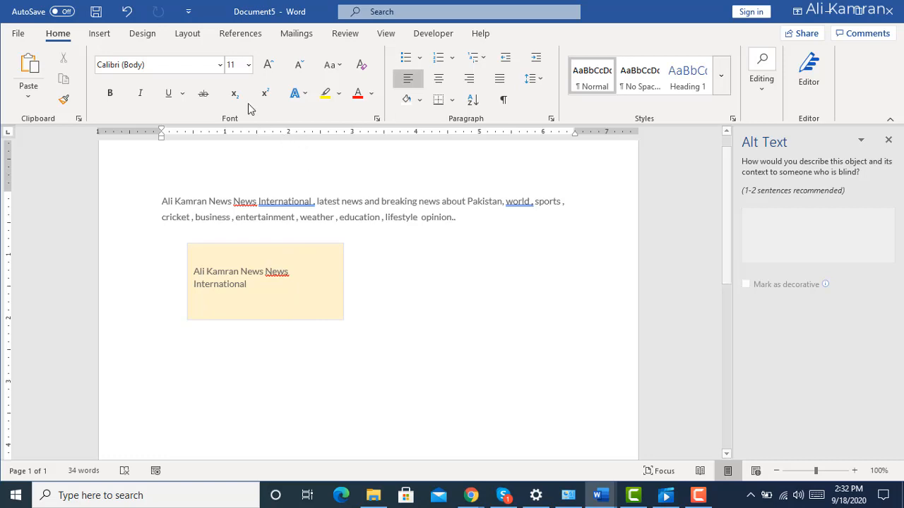
Change the rectangle's fill to the lightest gray tint in the theme colors.
click(289, 252)
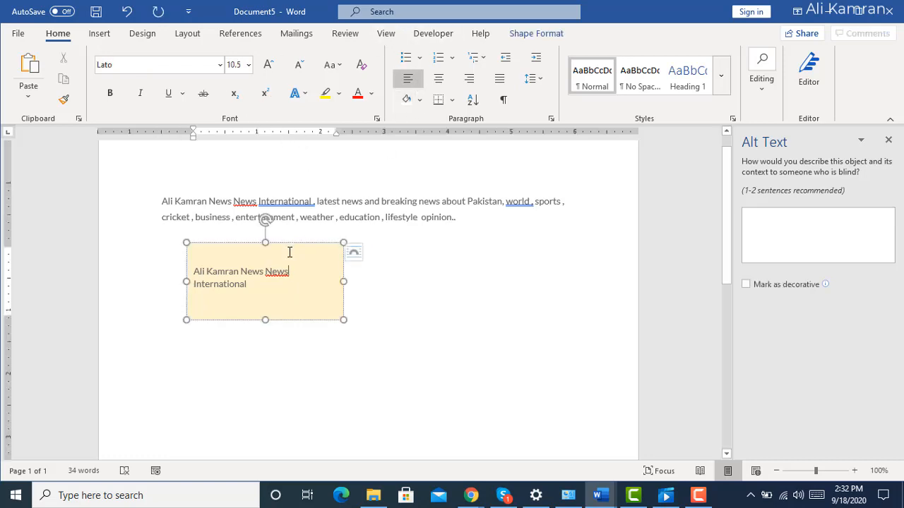
click(551, 34)
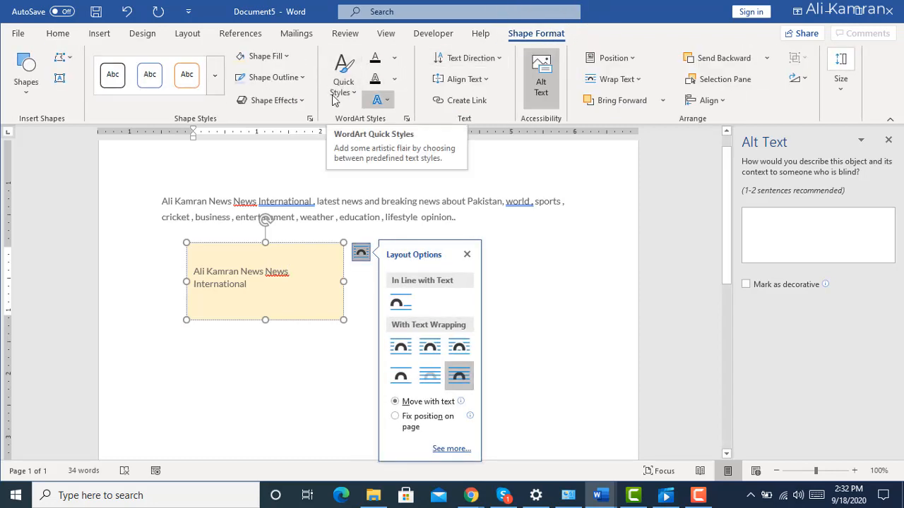
click(287, 56)
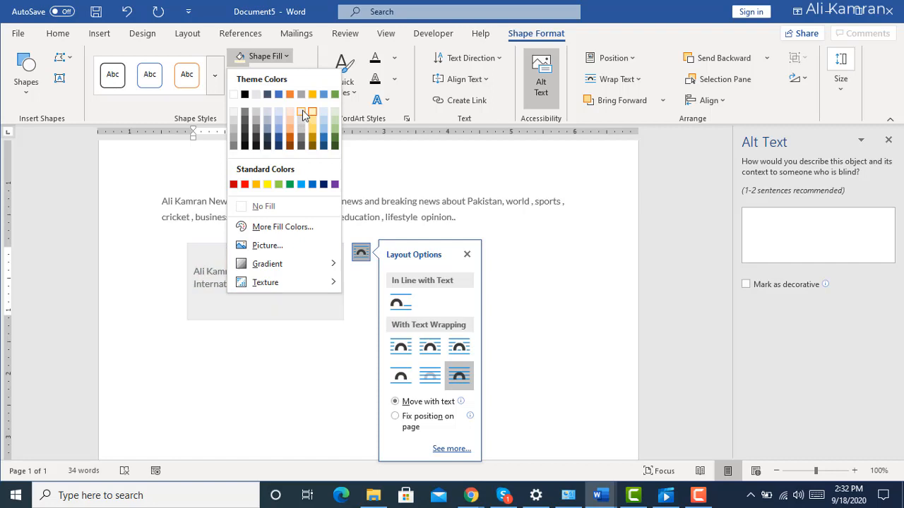
click(302, 110)
Open the outline options for the rectangle.
click(304, 77)
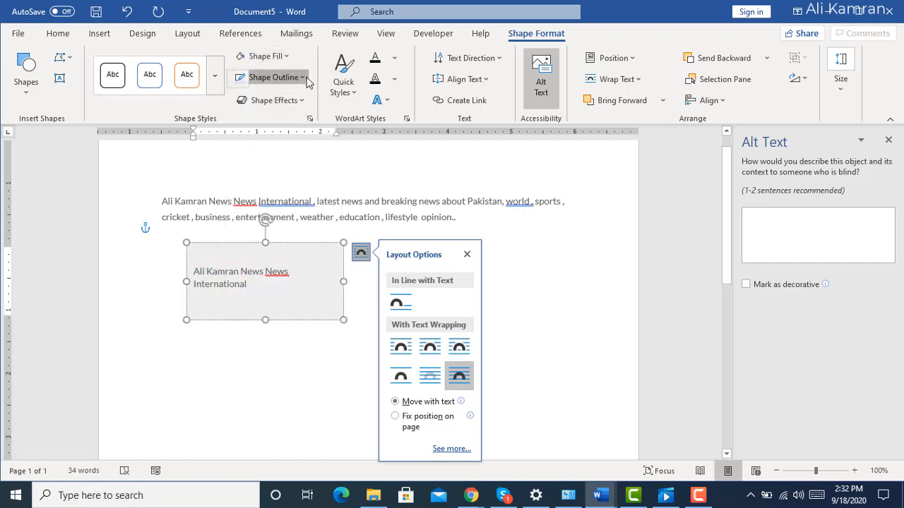
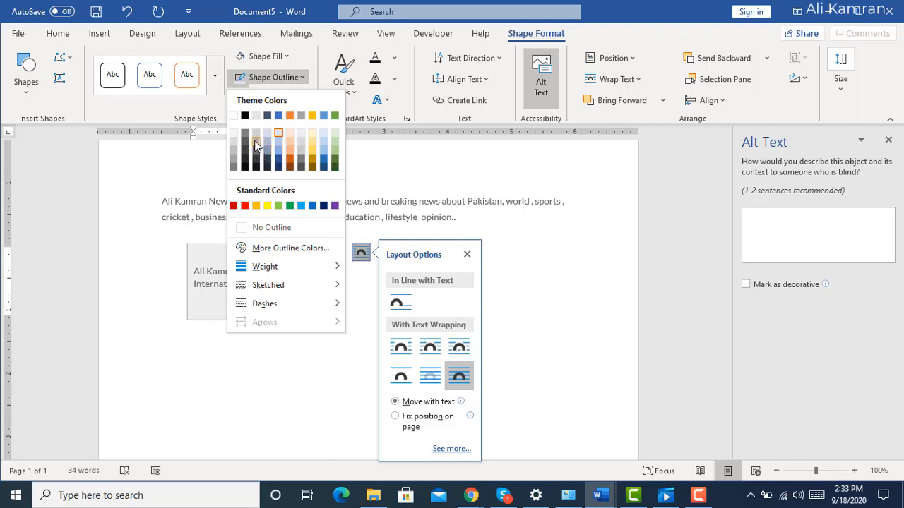
Set the rectangle's outline weight to 6 pt and its outline color to a dark gray theme tint.
mouse_move(311, 270)
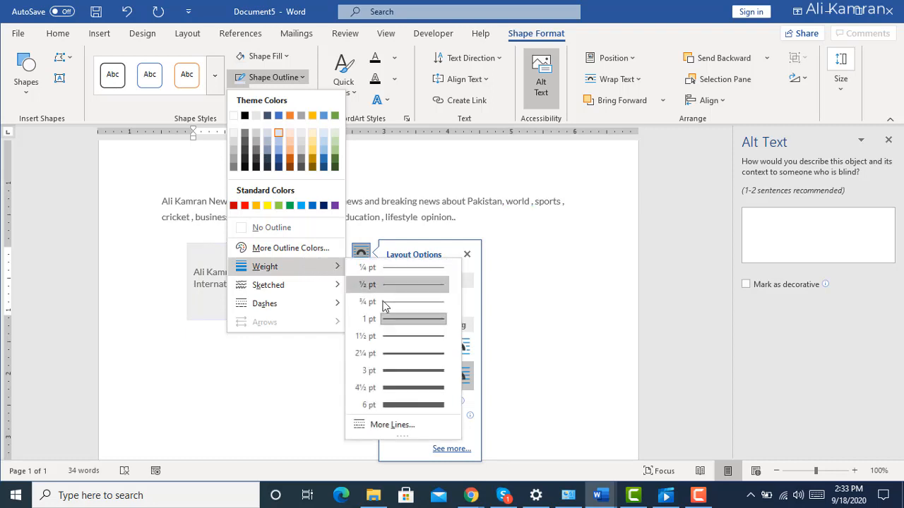
click(409, 402)
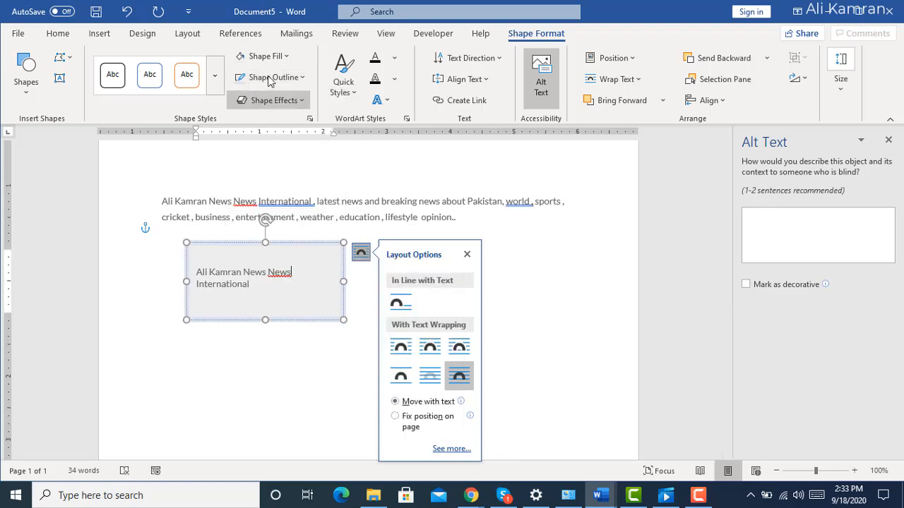
click(302, 78)
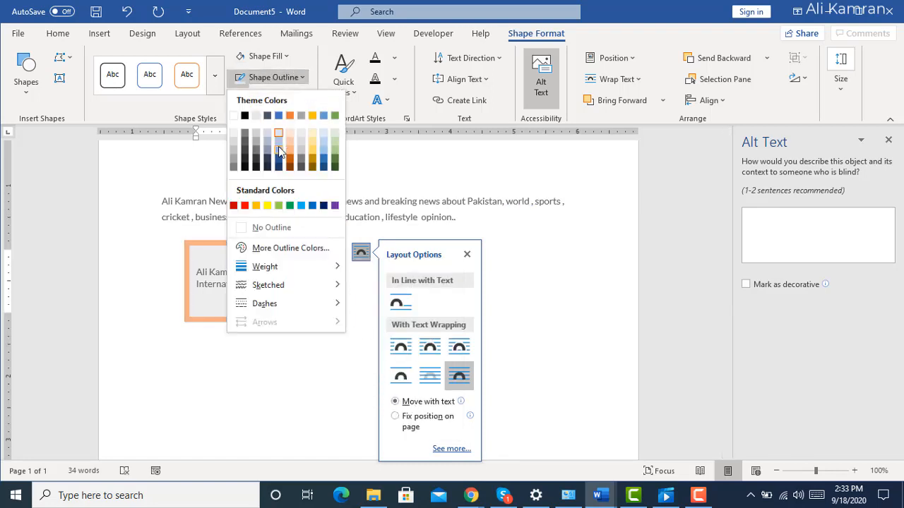
click(247, 146)
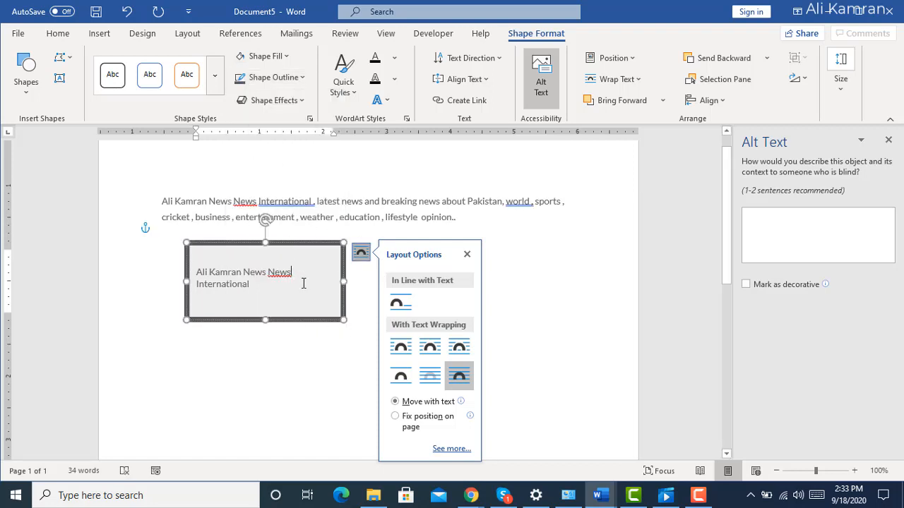
Make all the text inside the rectangle bold and italic and color it with a darker blue theme tint.
drag(289, 276, 207, 279)
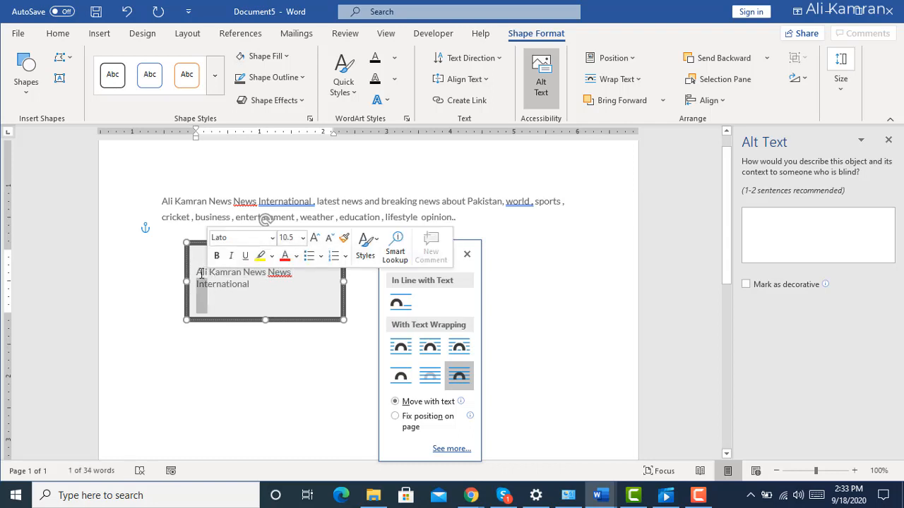
triple_click(201, 275)
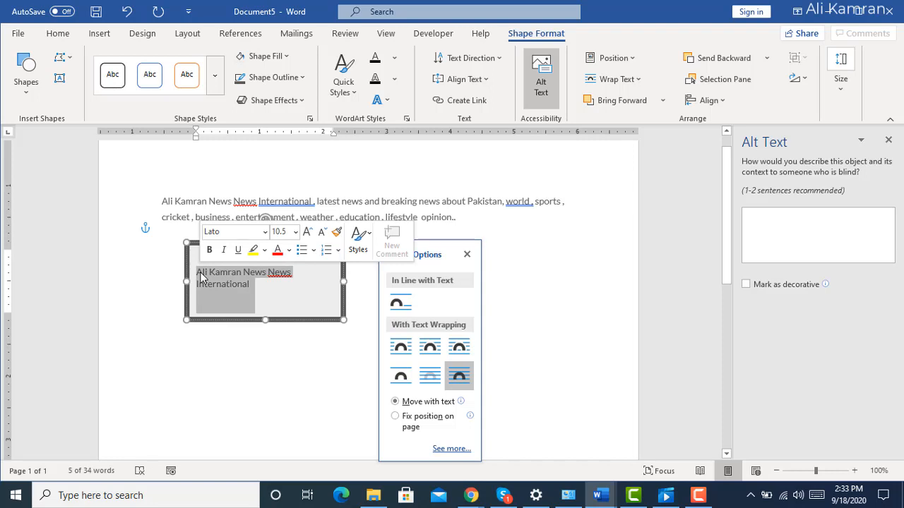
click(64, 34)
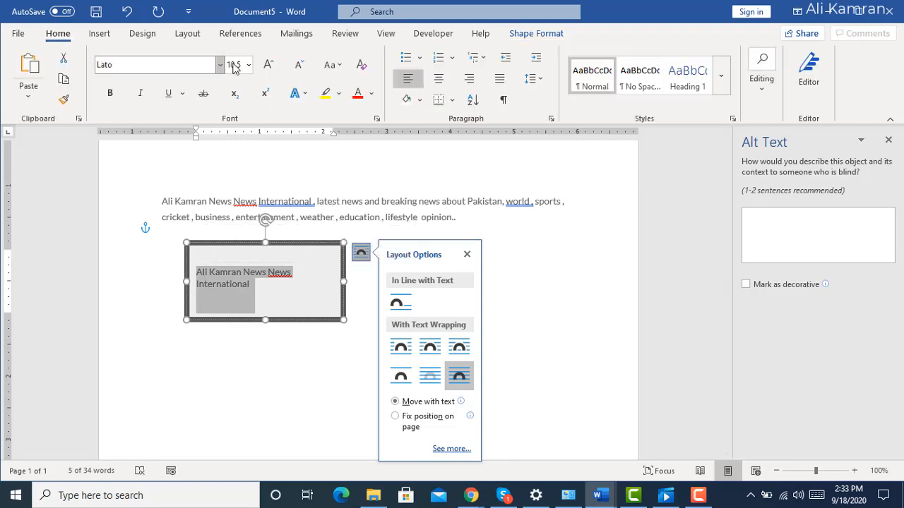
click(111, 95)
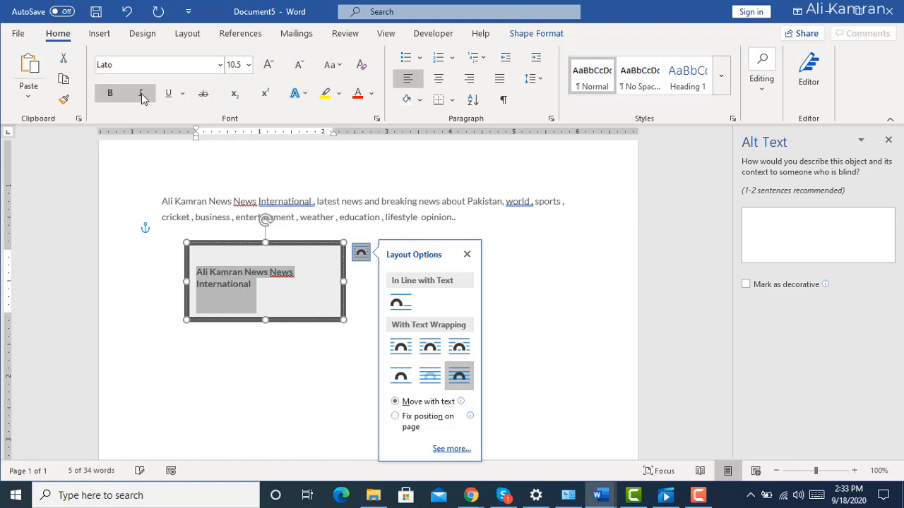
click(141, 95)
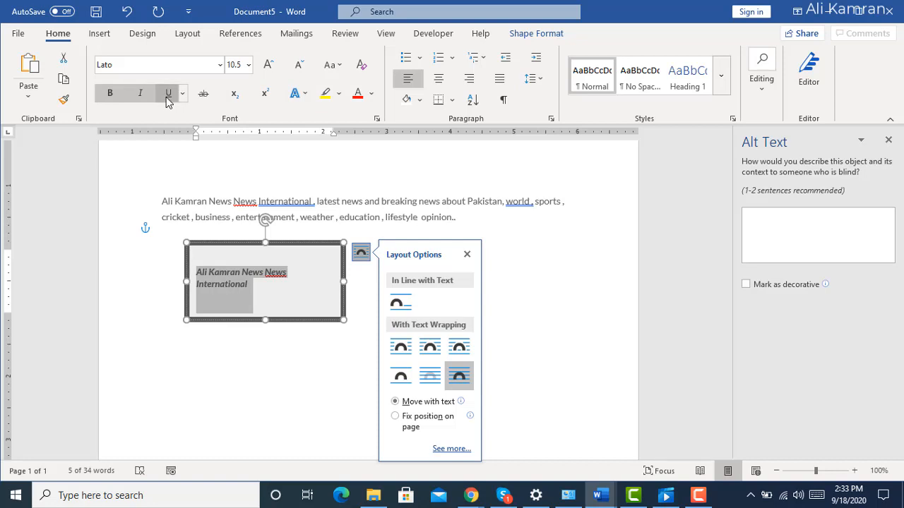
click(168, 98)
click(168, 98)
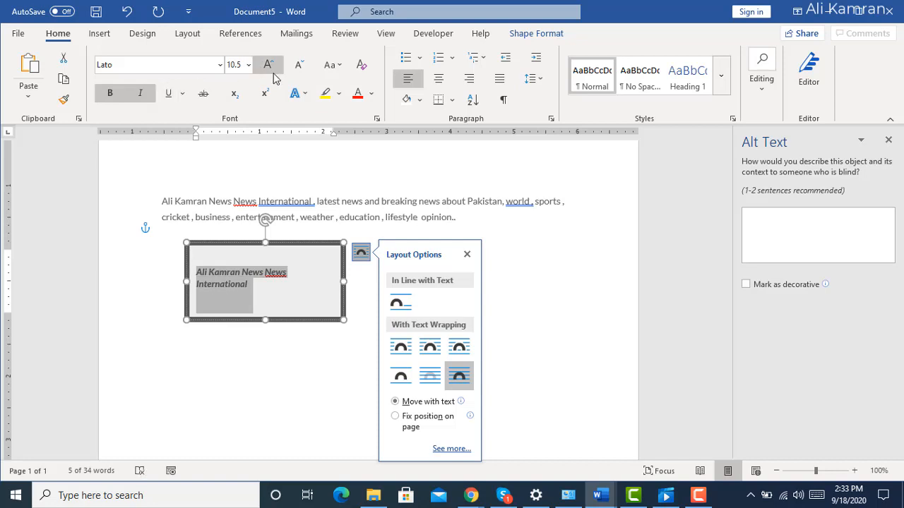
click(371, 95)
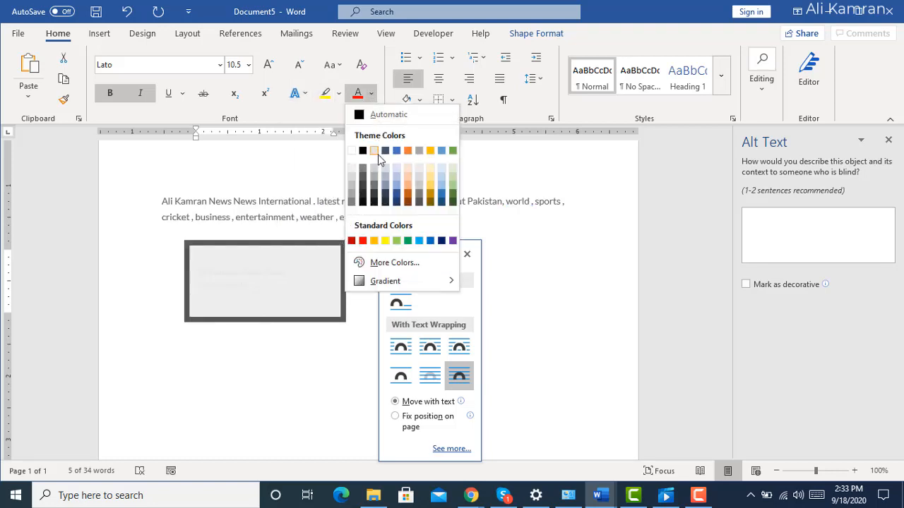
click(442, 193)
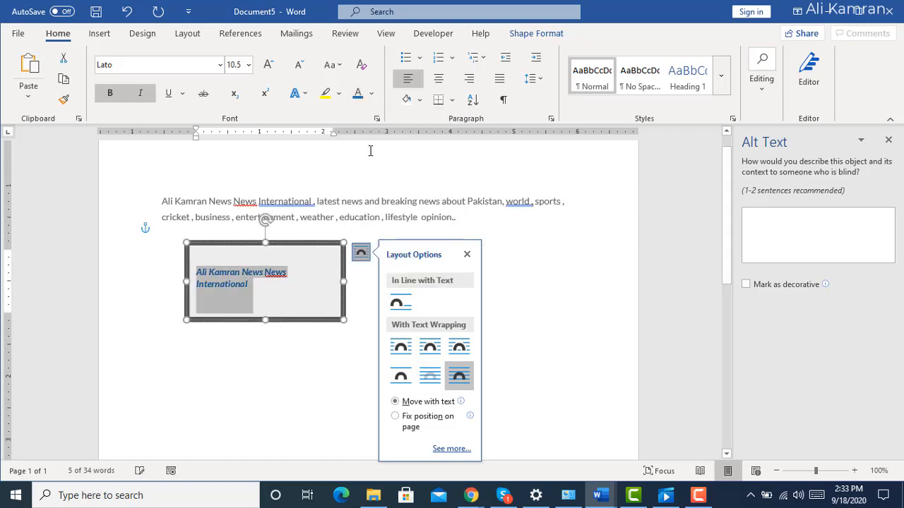
Highlight the words "News News" inside the rectangle in yellow.
click(339, 94)
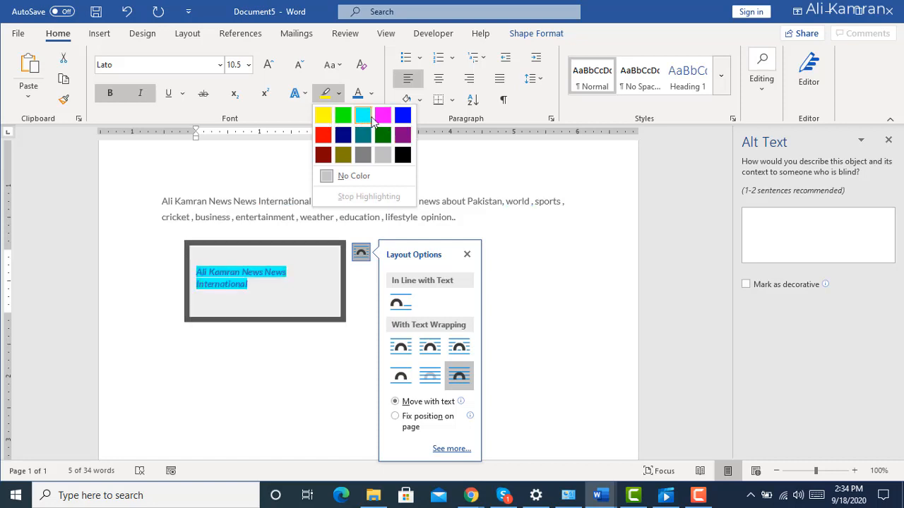
click(243, 161)
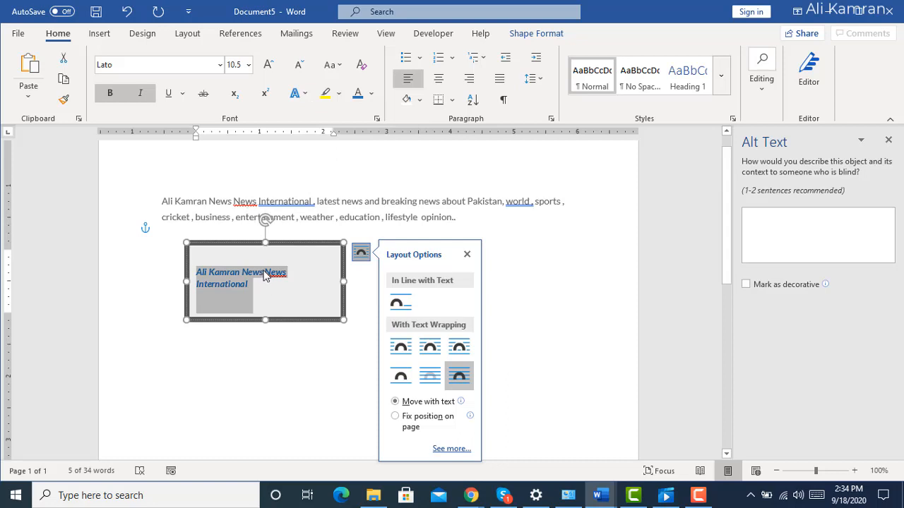
drag(264, 276, 287, 260)
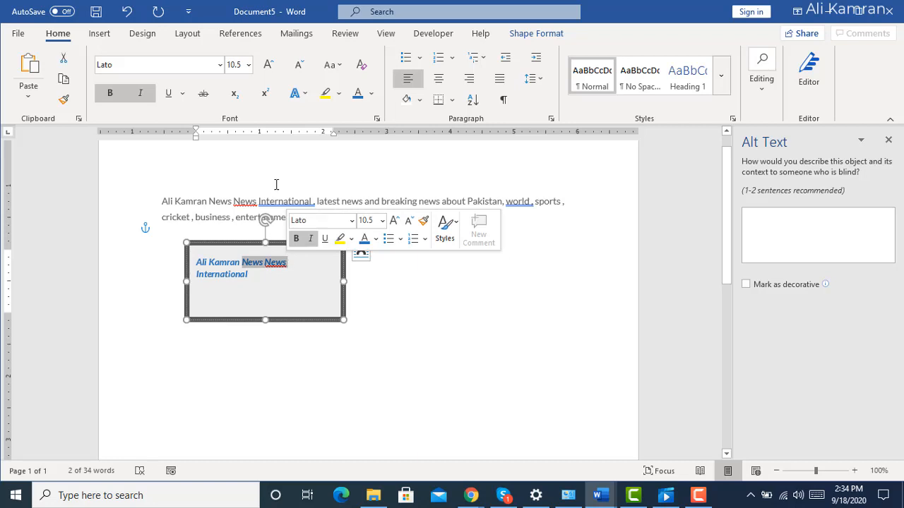
click(339, 93)
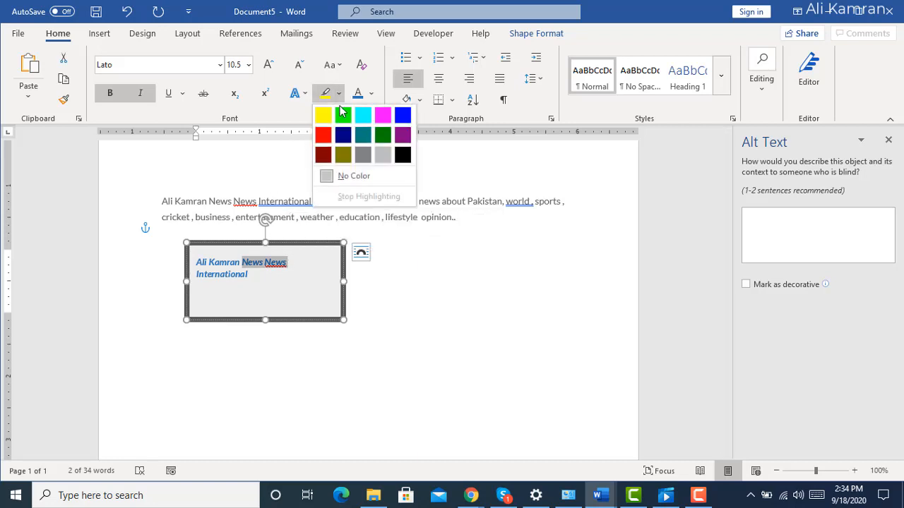
click(329, 120)
click(256, 363)
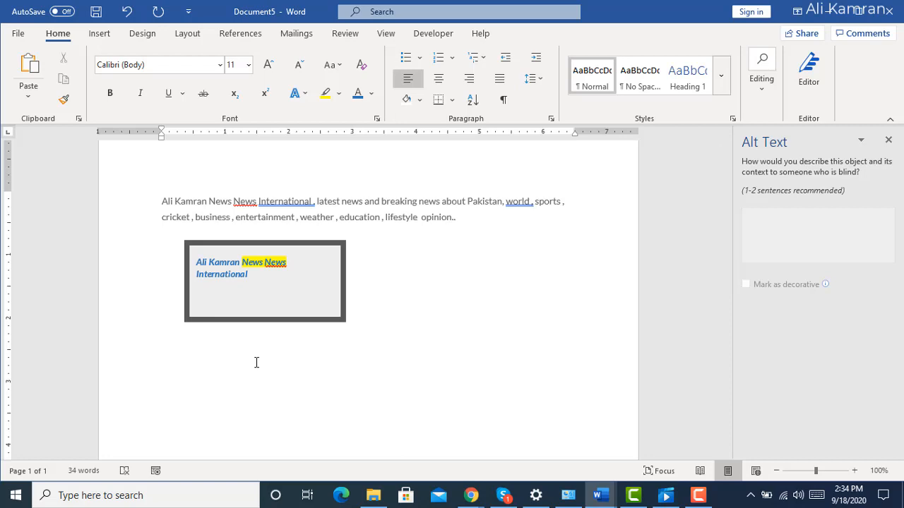
click(339, 94)
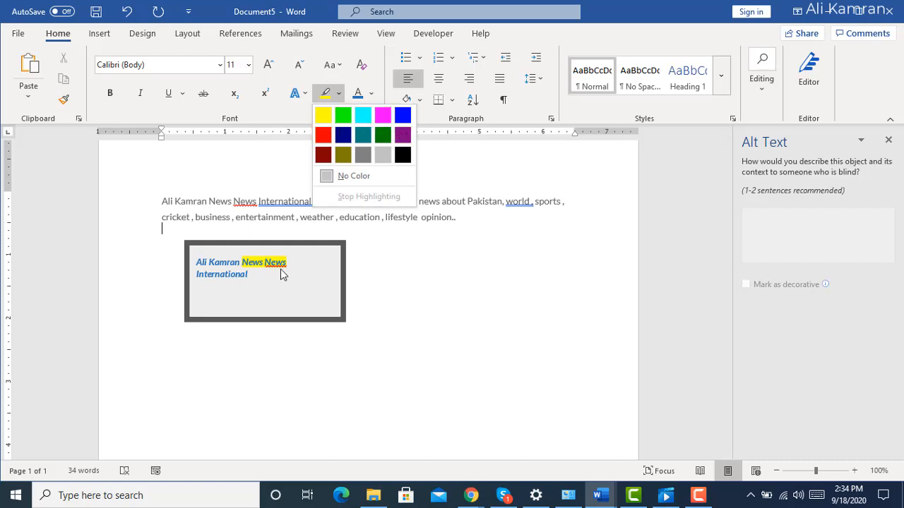
click(409, 287)
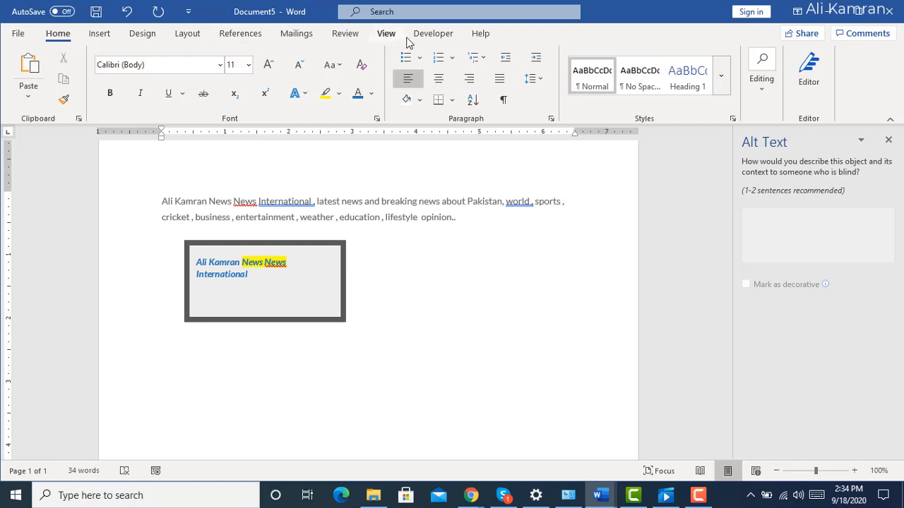
Review the text outline and text direction choices available for the selected rectangle.
click(326, 276)
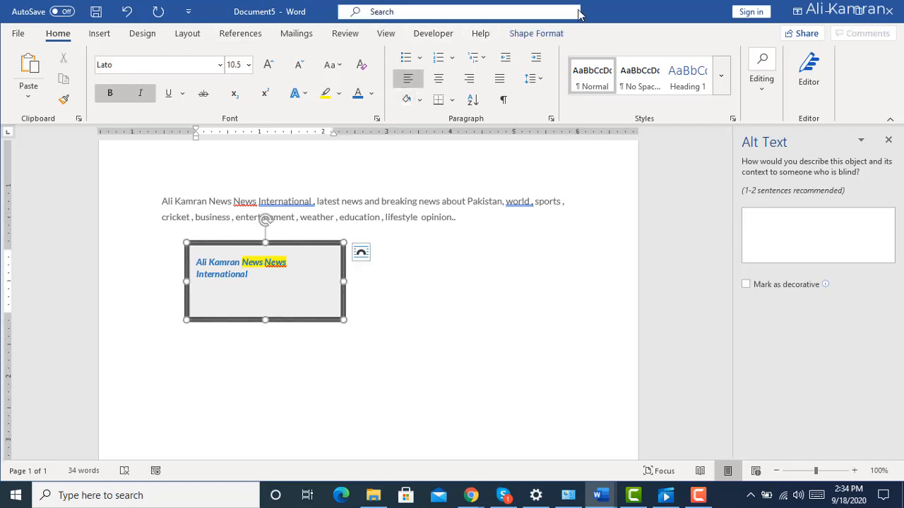
click(536, 35)
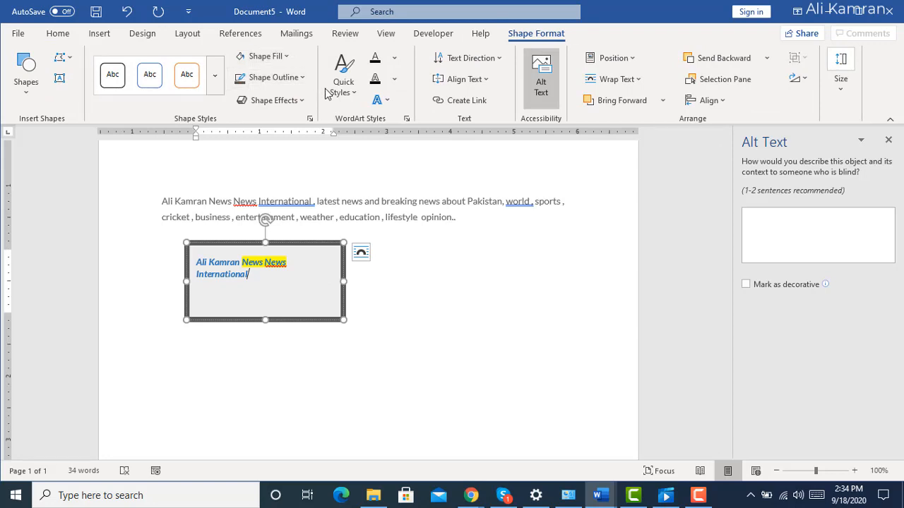
click(398, 79)
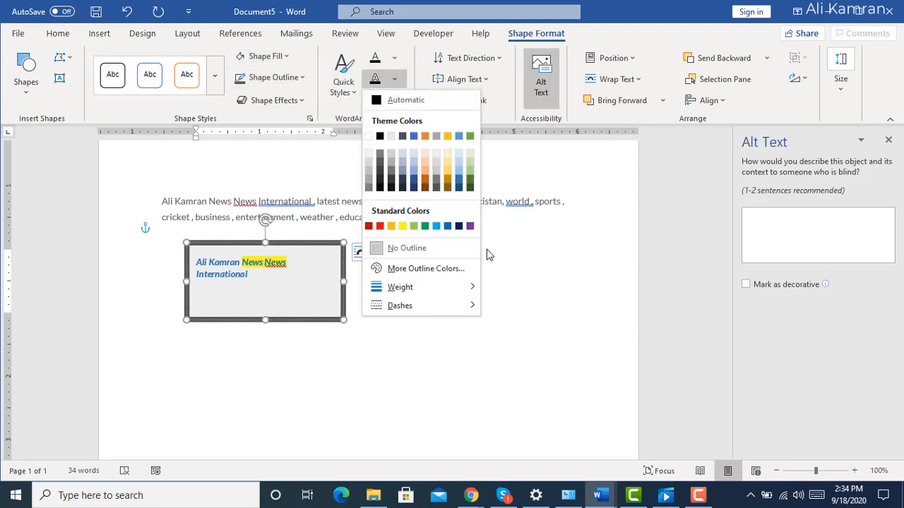
key(Escape)
click(500, 59)
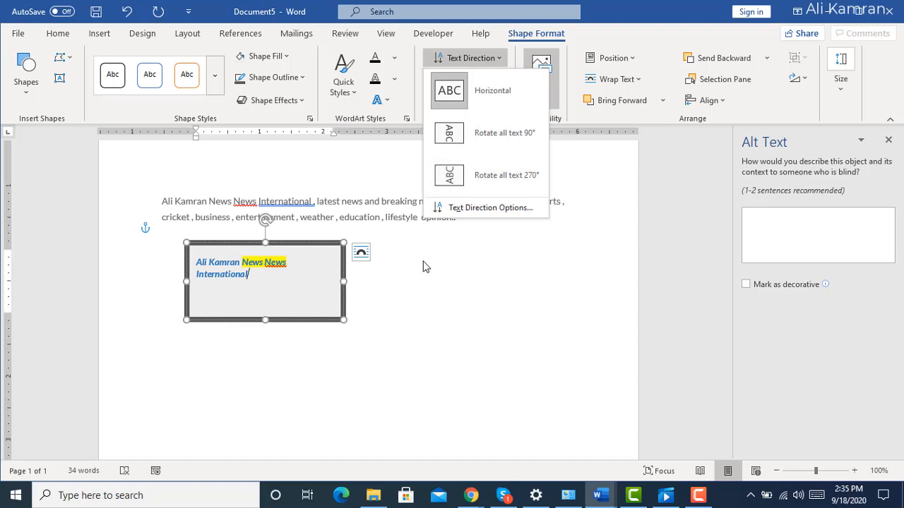
click(448, 314)
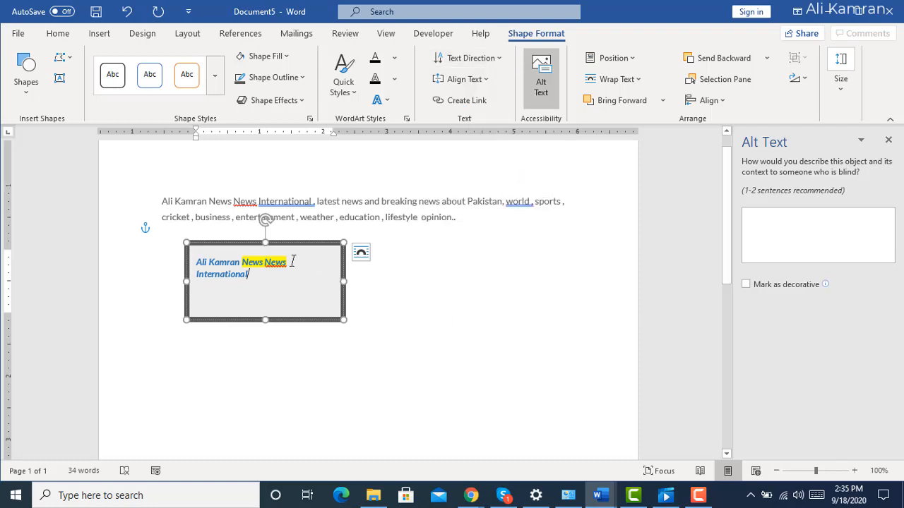
Rotate all of the rectangle's text 90°, and then 270° instead.
drag(292, 261, 267, 278)
click(187, 278)
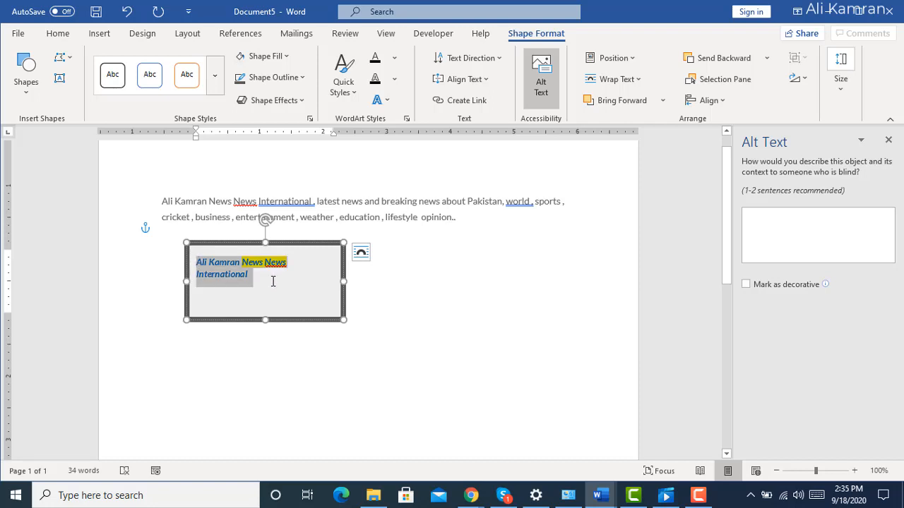
click(503, 59)
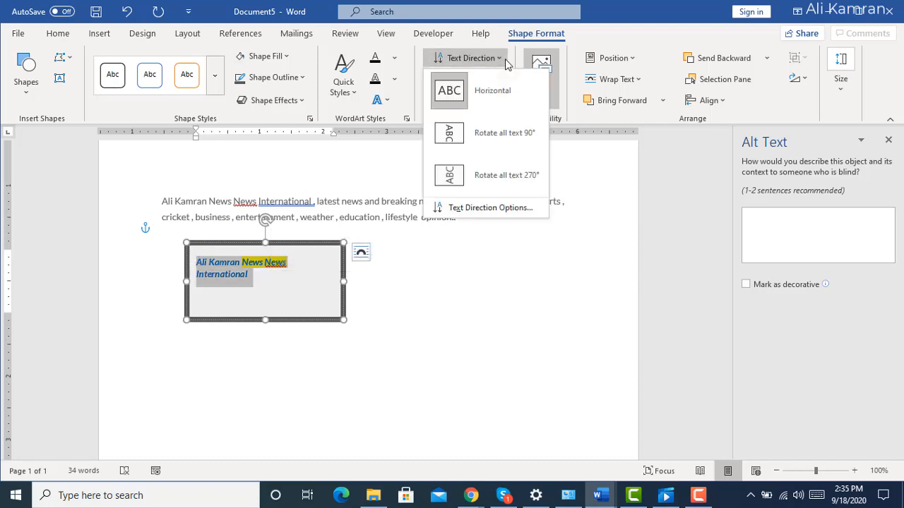
click(452, 132)
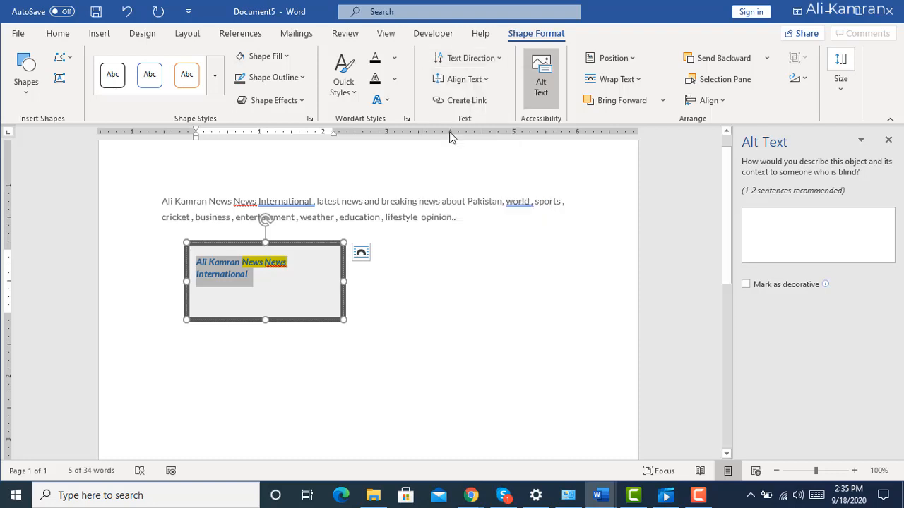
click(500, 60)
click(461, 177)
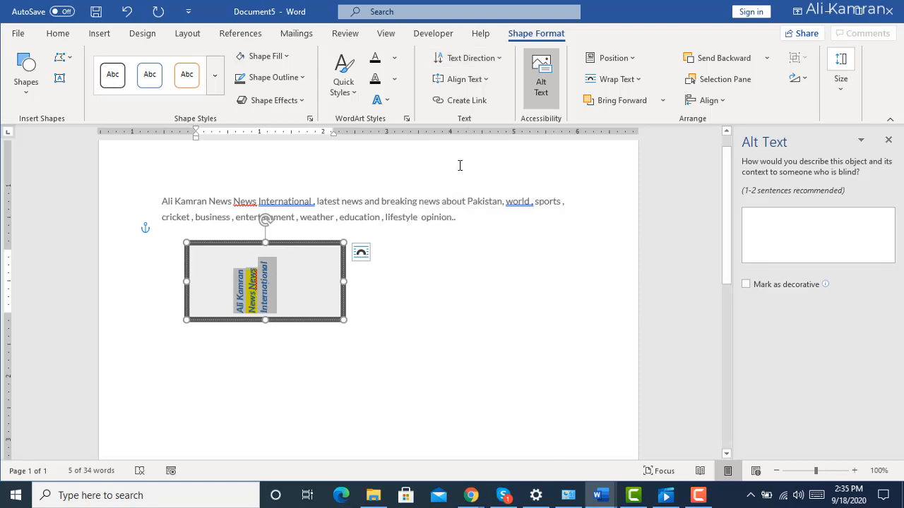
Check the detailed text direction settings and the text alignment choices for the rectangle.
click(501, 60)
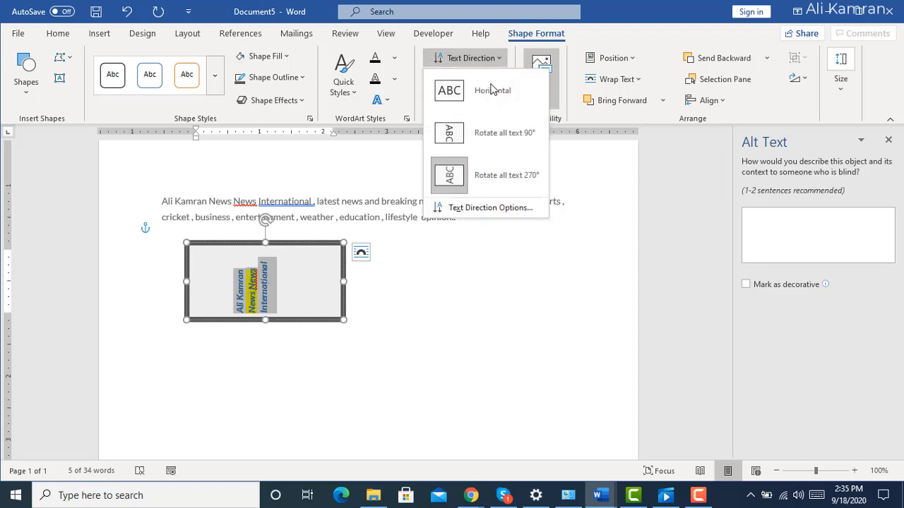
click(456, 207)
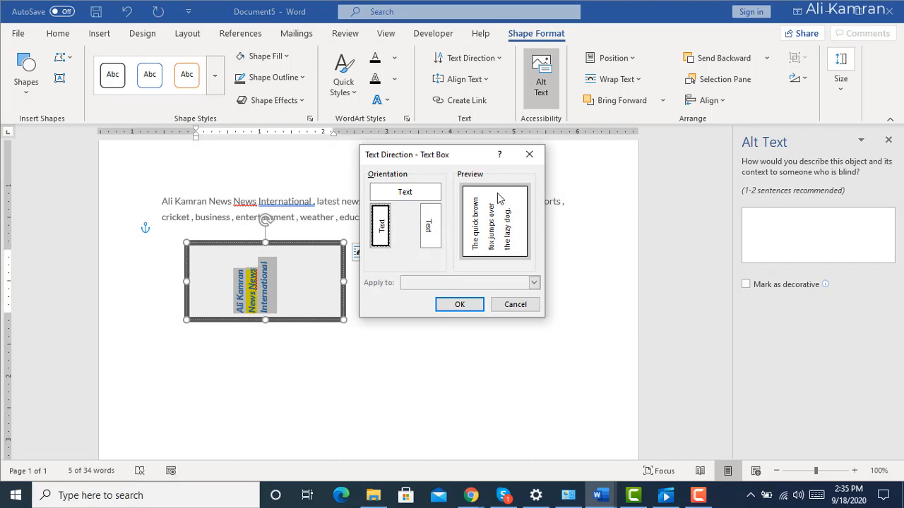
click(515, 309)
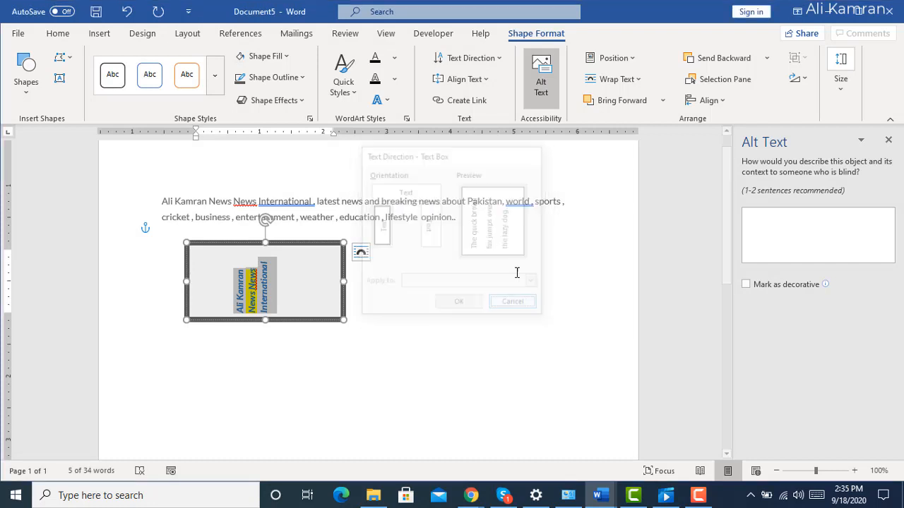
click(486, 79)
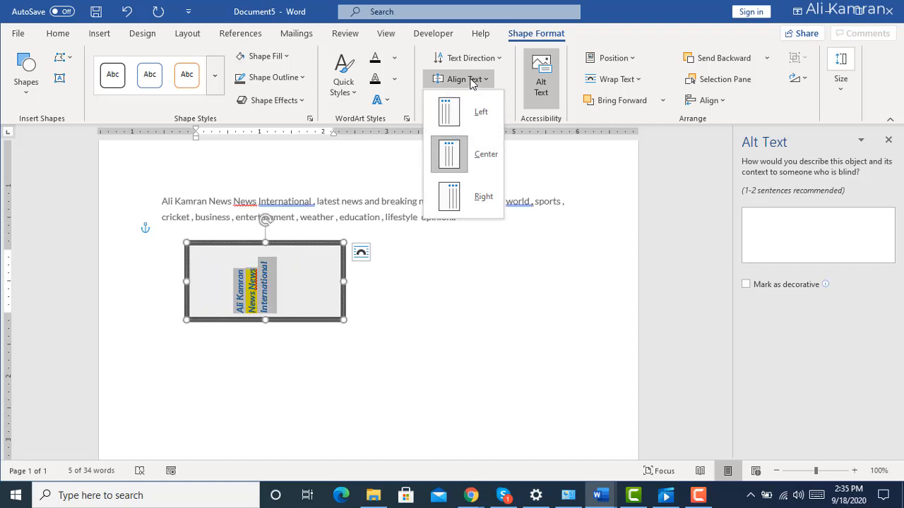
Set the rectangle's text direction to Horizontal and close the Alt Text pane.
click(498, 60)
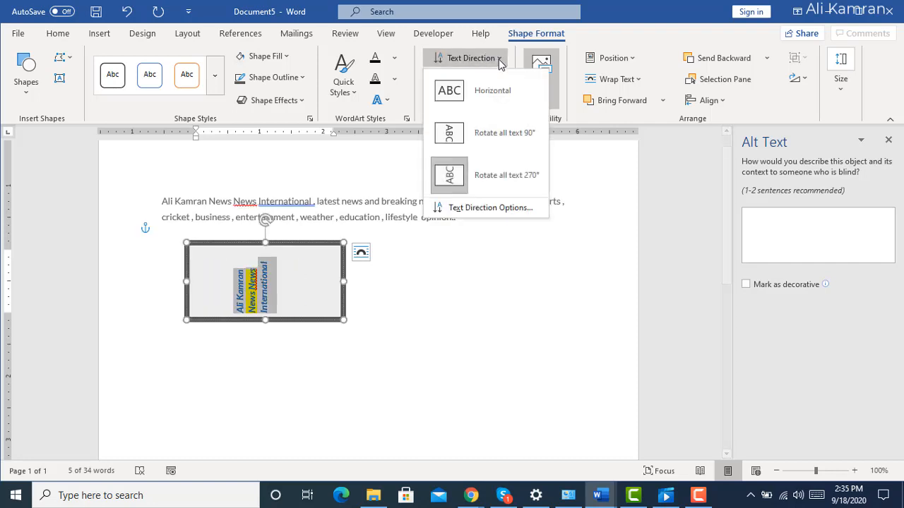
click(468, 99)
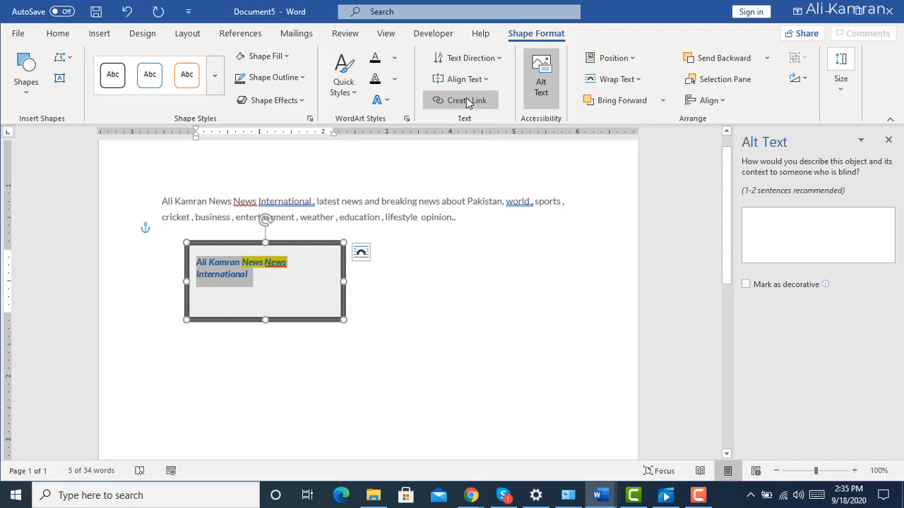
click(541, 79)
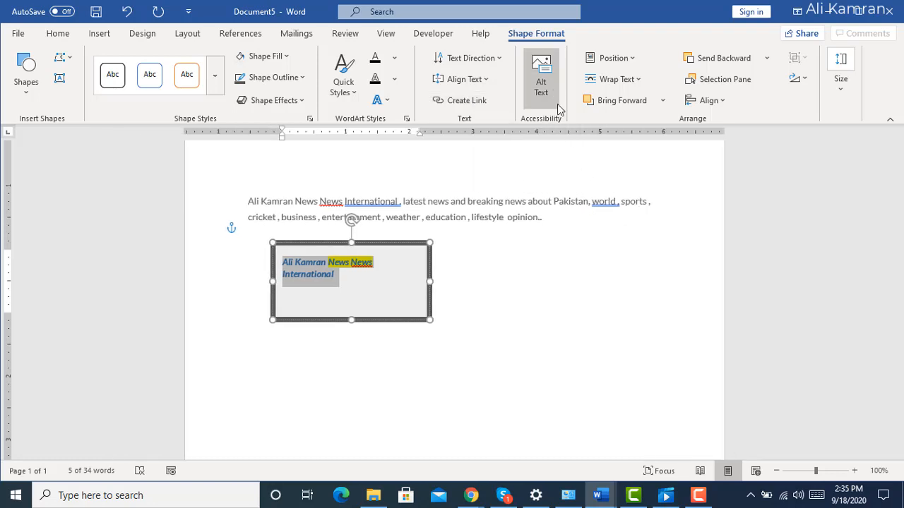
Position the rectangle in Top Center with Square Text Wrapping, and review its text wrapping choices.
click(631, 63)
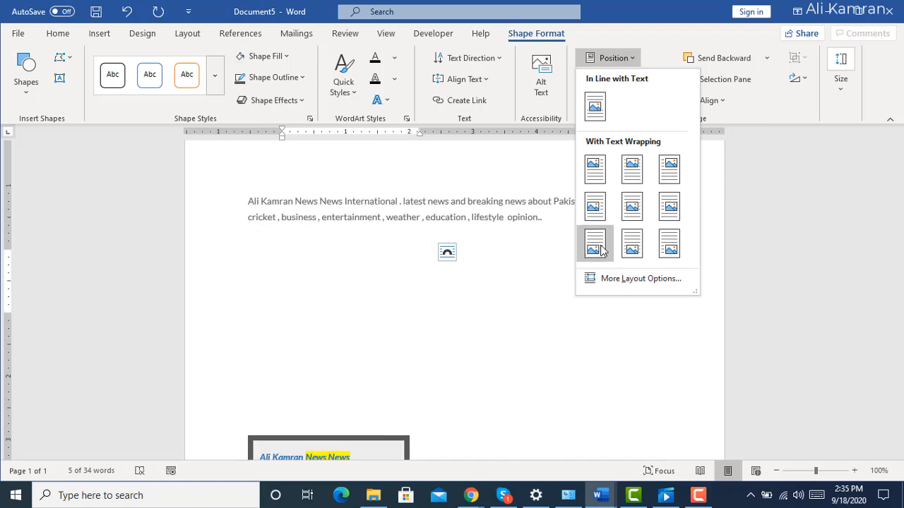
click(635, 176)
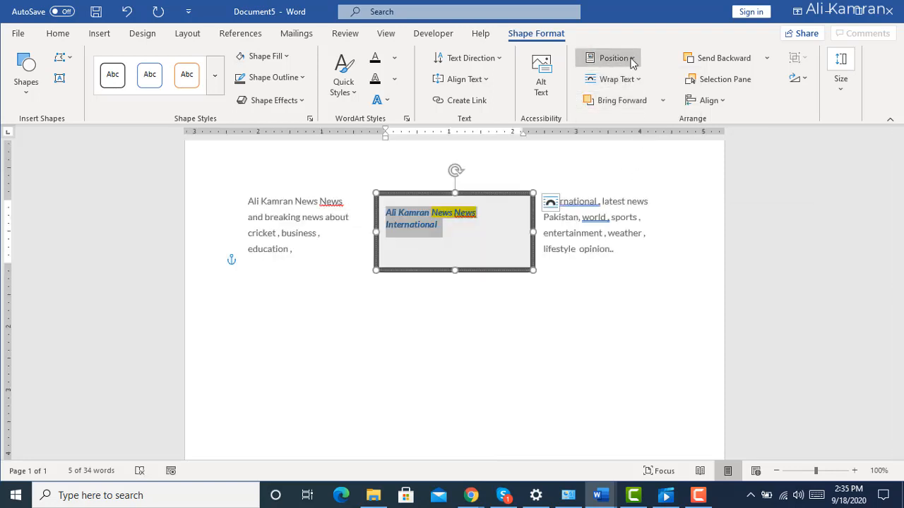
click(637, 80)
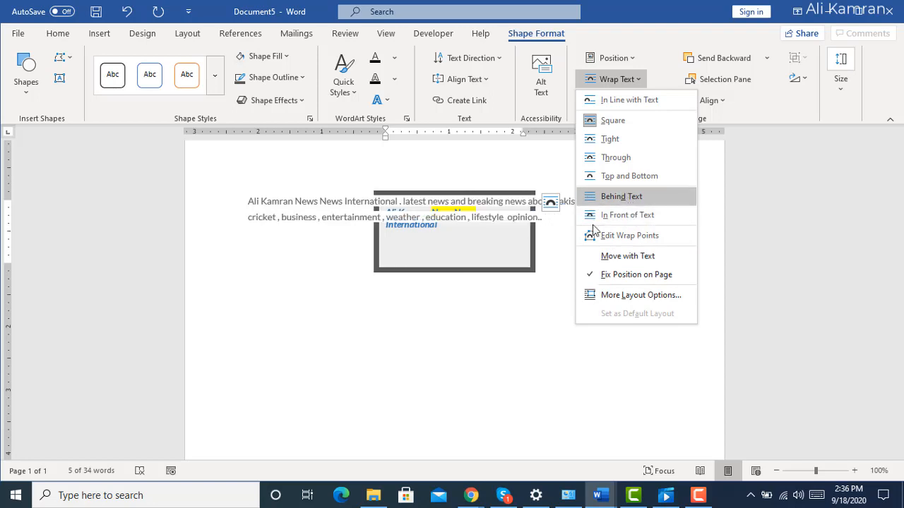
key(Escape)
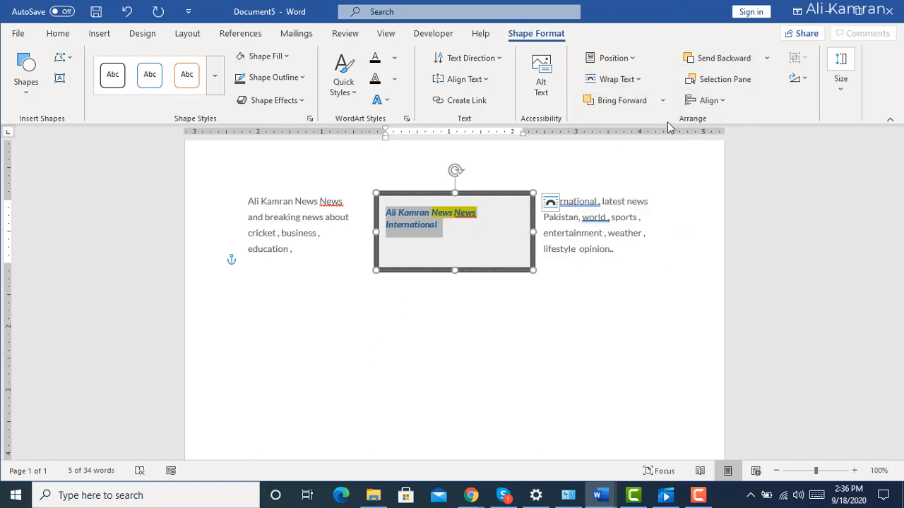
Draw a straight arrow line running diagonally from the page's upper-left margin across the first text column to just below the rectangle.
click(100, 34)
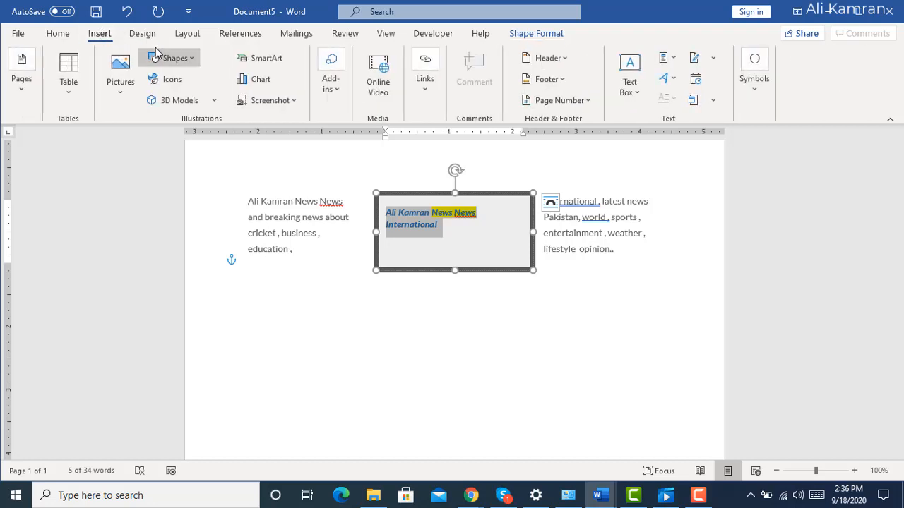
click(192, 62)
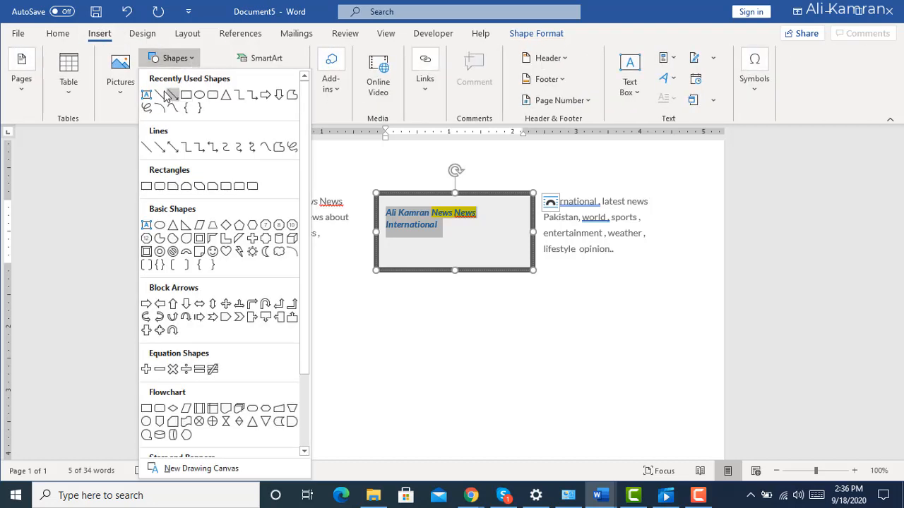
click(172, 95)
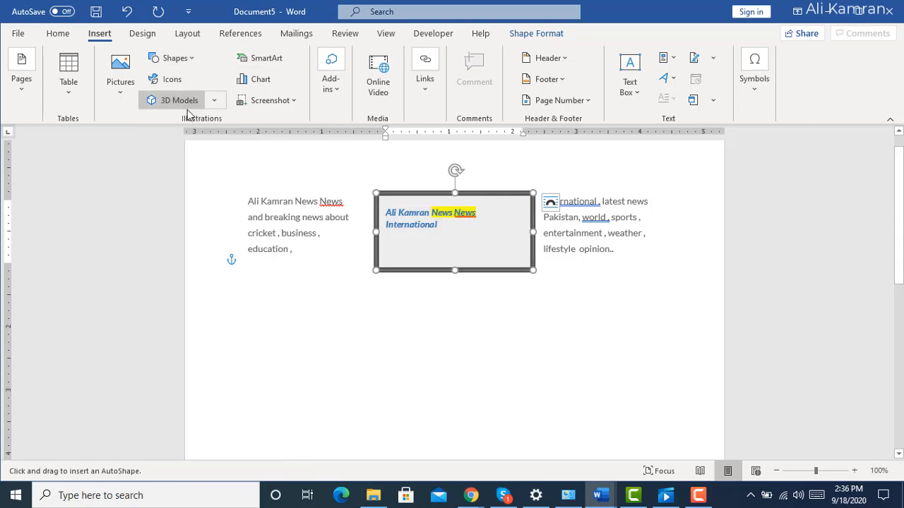
drag(206, 159, 399, 313)
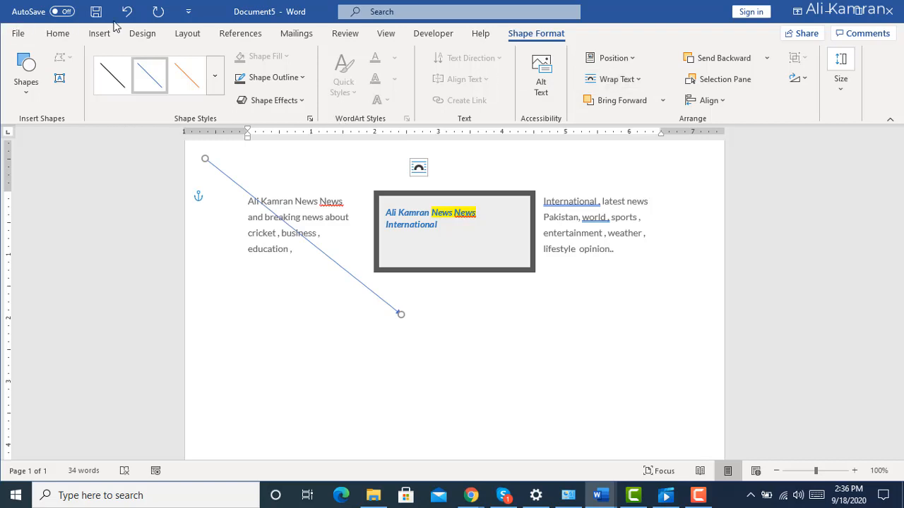
Draw an oval about 3.9 inches wide and 1.7 inches high just below the rectangle and the first text column.
click(92, 39)
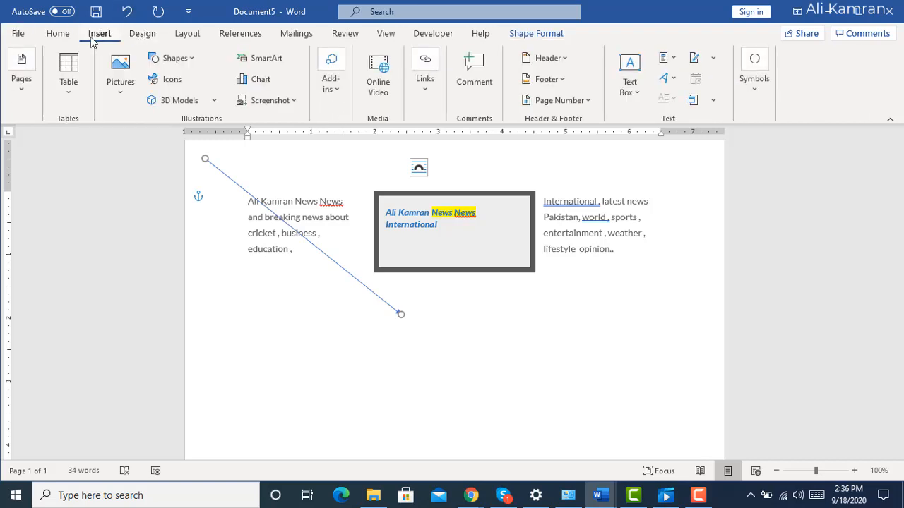
click(191, 64)
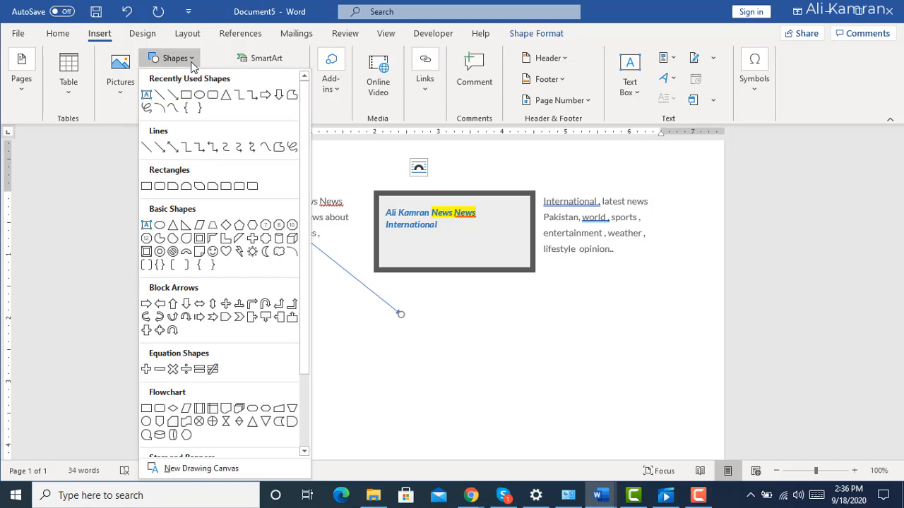
click(199, 99)
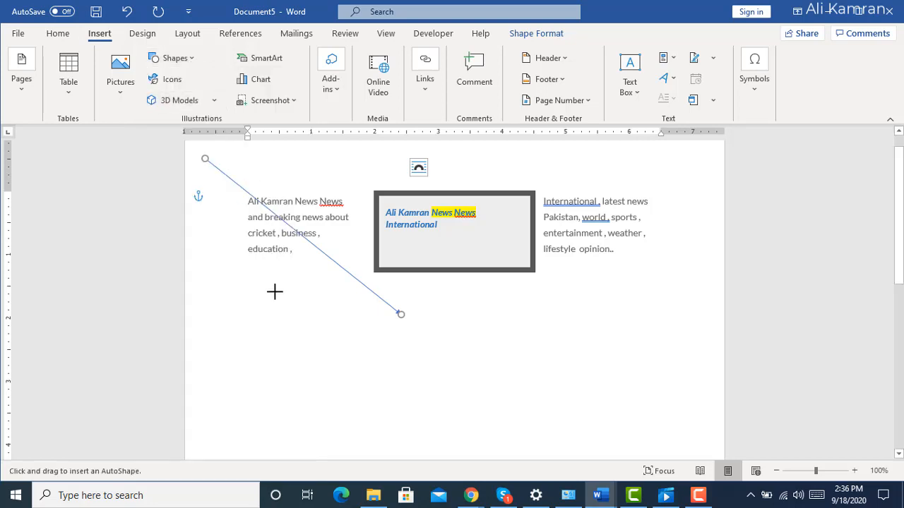
drag(260, 274, 506, 379)
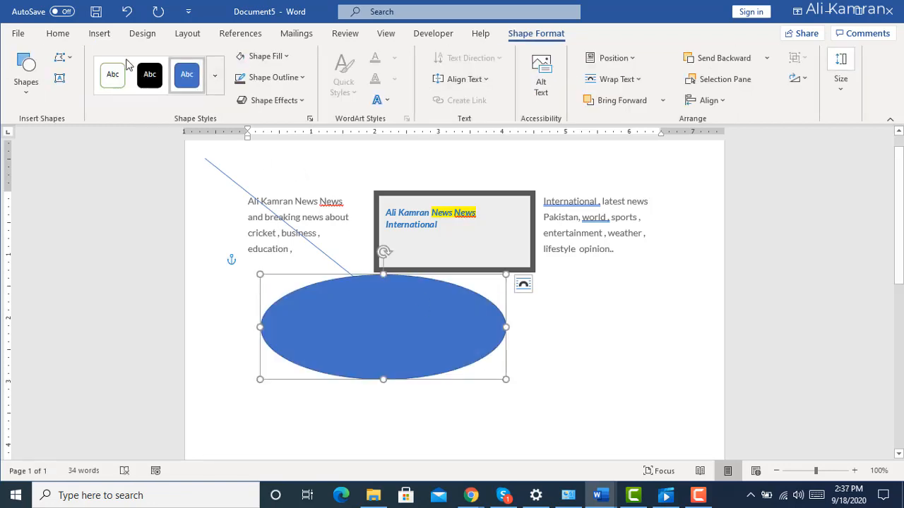
Draw a Smiley Face shape about 2.3 inches wide and 1.4 inches high beside the oval, below the last text column.
click(99, 33)
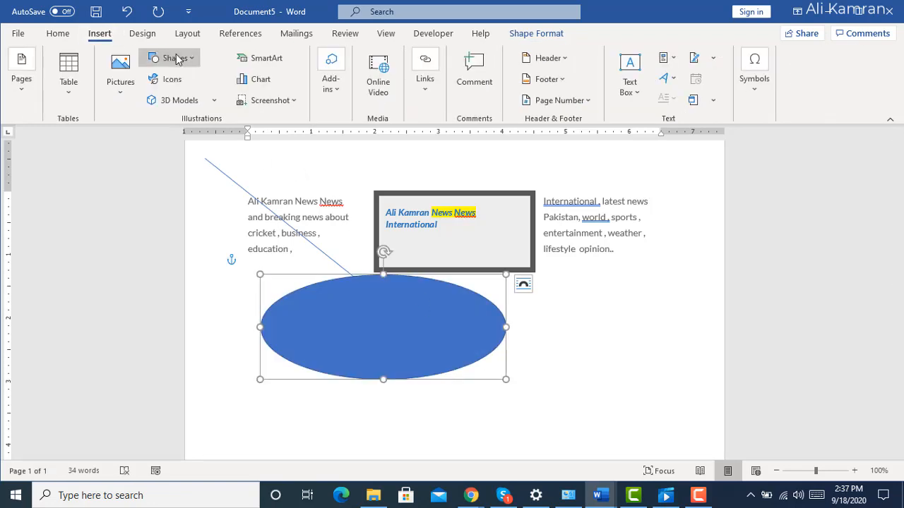
click(192, 60)
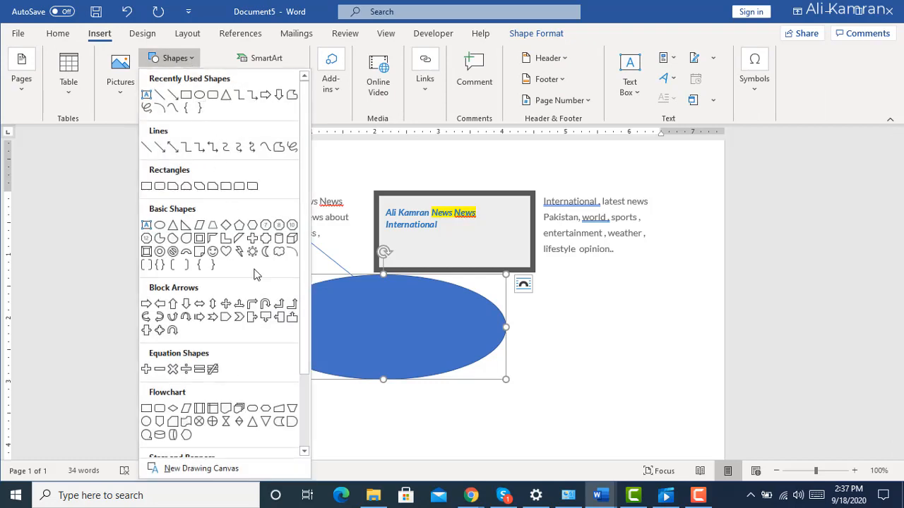
click(211, 251)
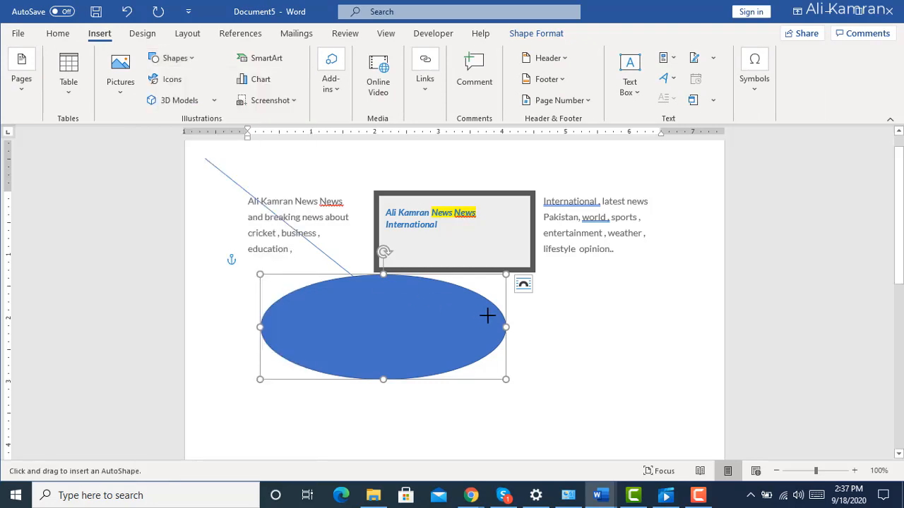
drag(542, 303, 687, 390)
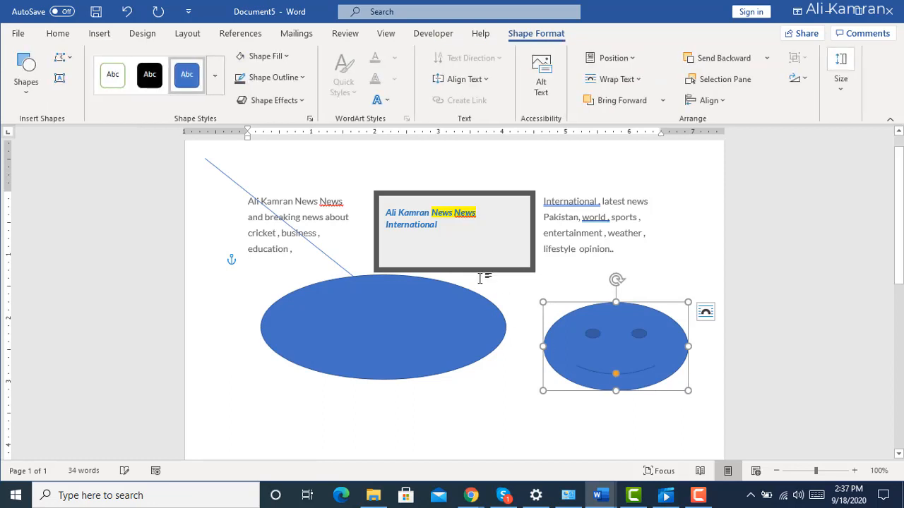
Look through all the available shape categories, from Lines and Rectangles down to Stars and Banners and Callouts.
click(99, 36)
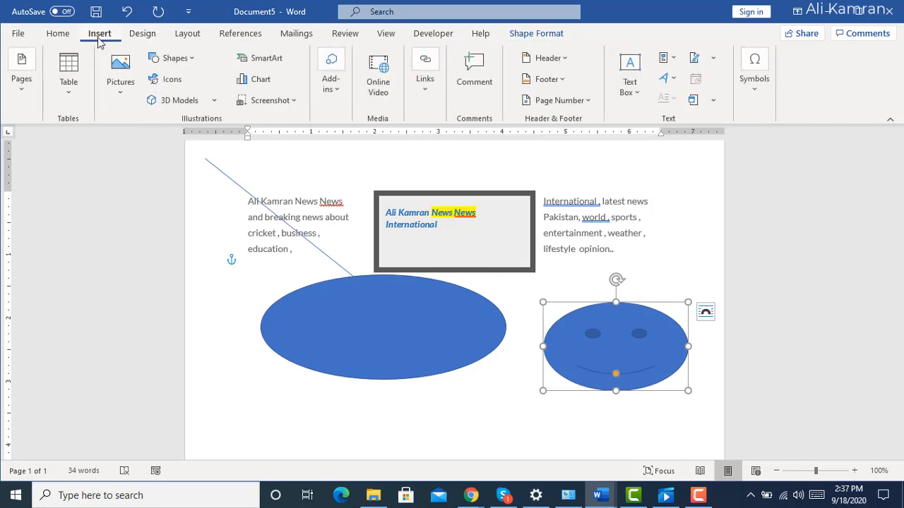
click(185, 62)
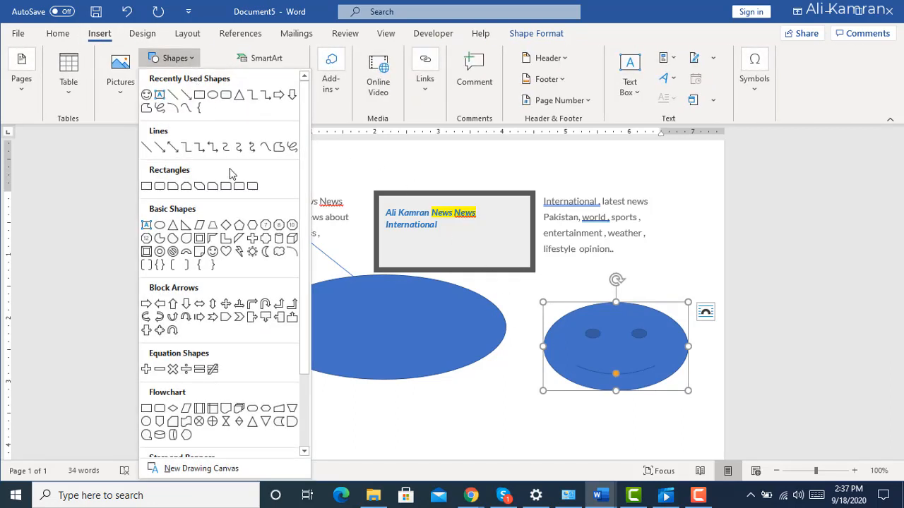
click(308, 404)
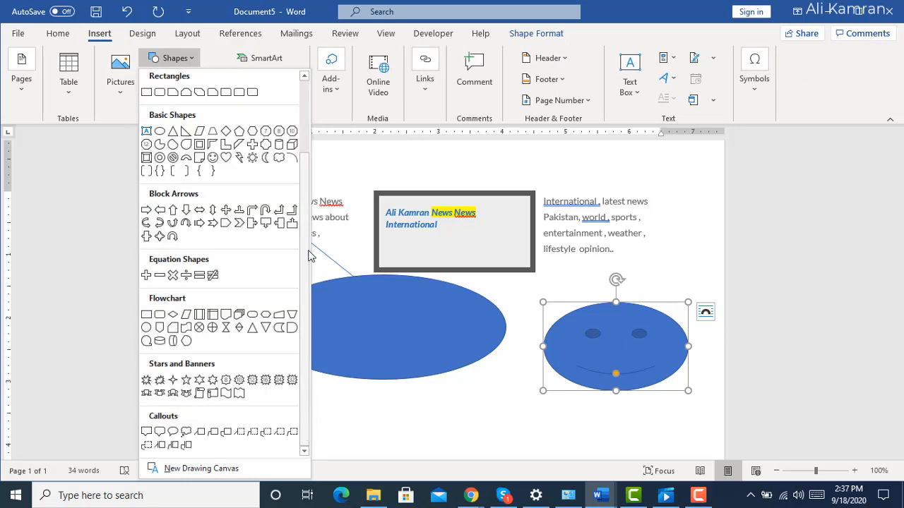
scroll(297, 145, up, 3)
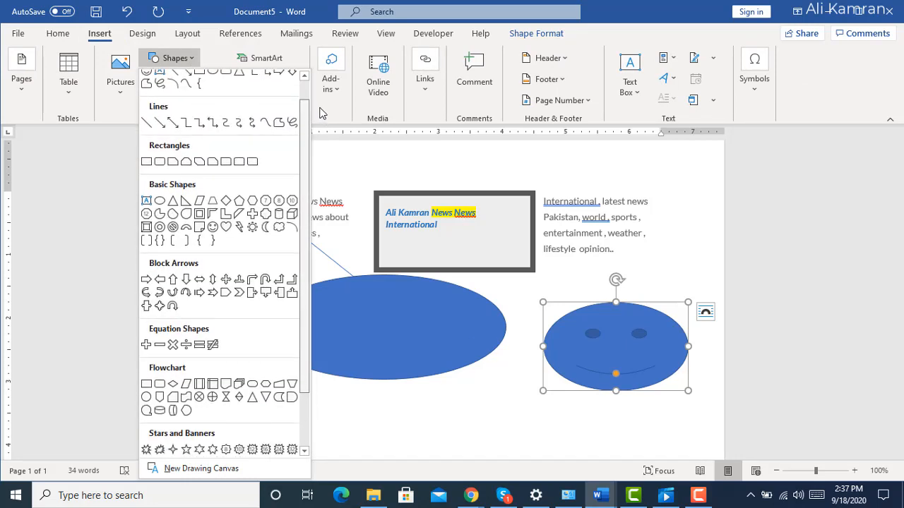
scroll(309, 152, up, 2)
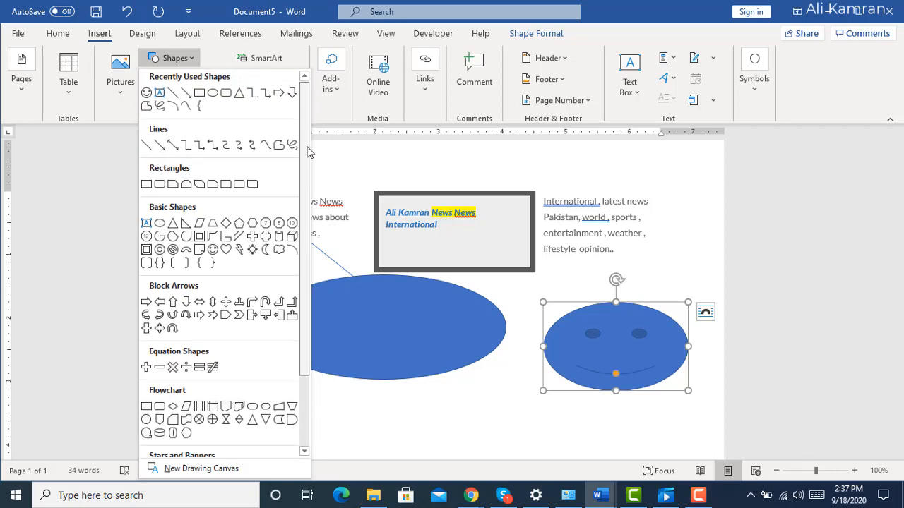
scroll(308, 152, down, 3)
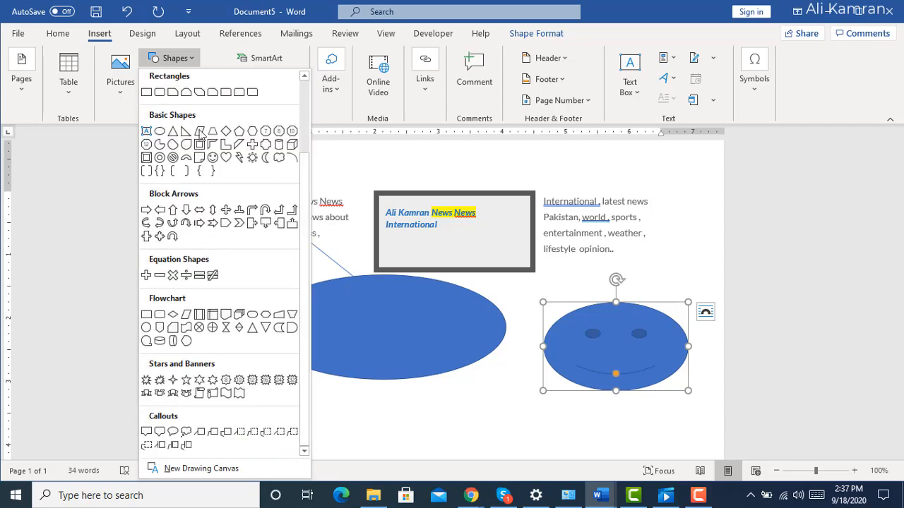
click(345, 422)
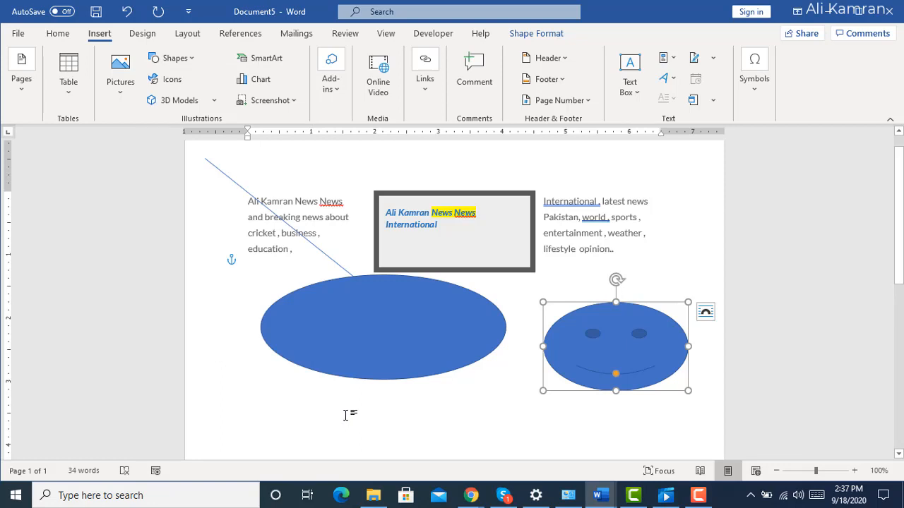
Check the icon and 3D model insertion options, opening the Stock 3D Models library and closing it without inserting anything.
click(144, 34)
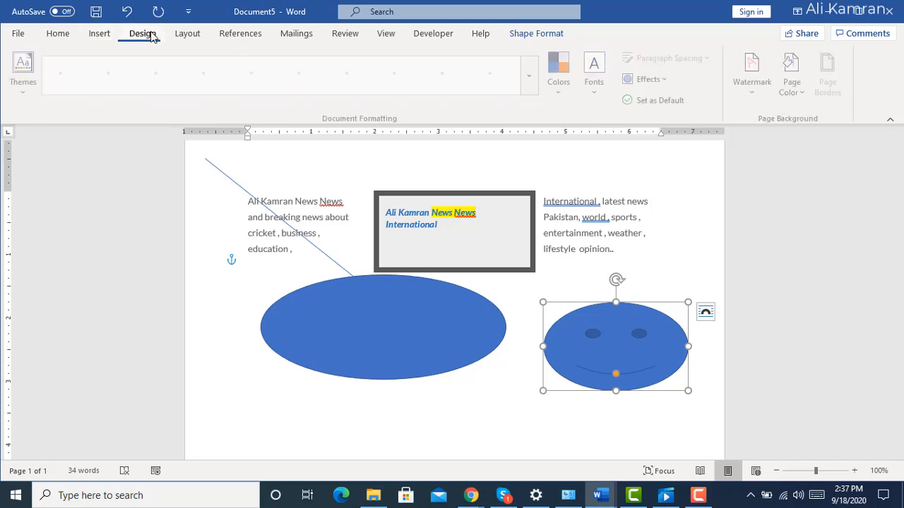
click(100, 34)
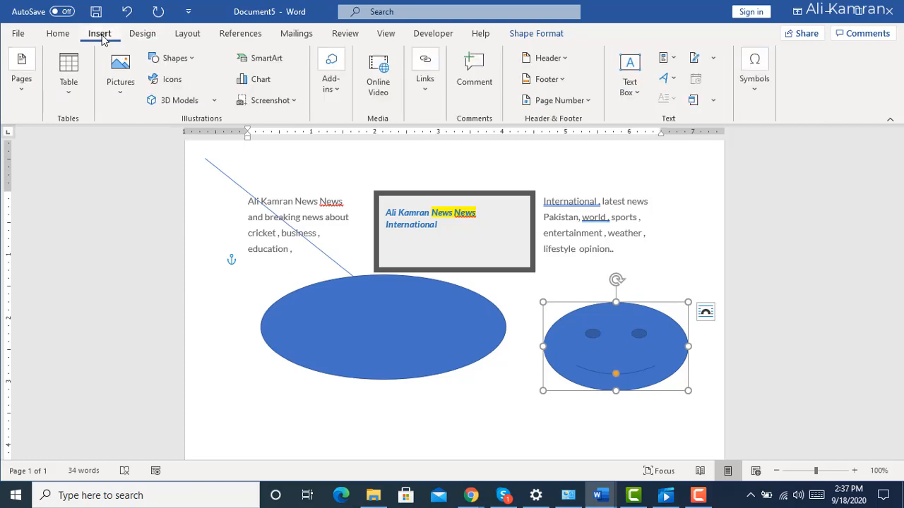
click(172, 80)
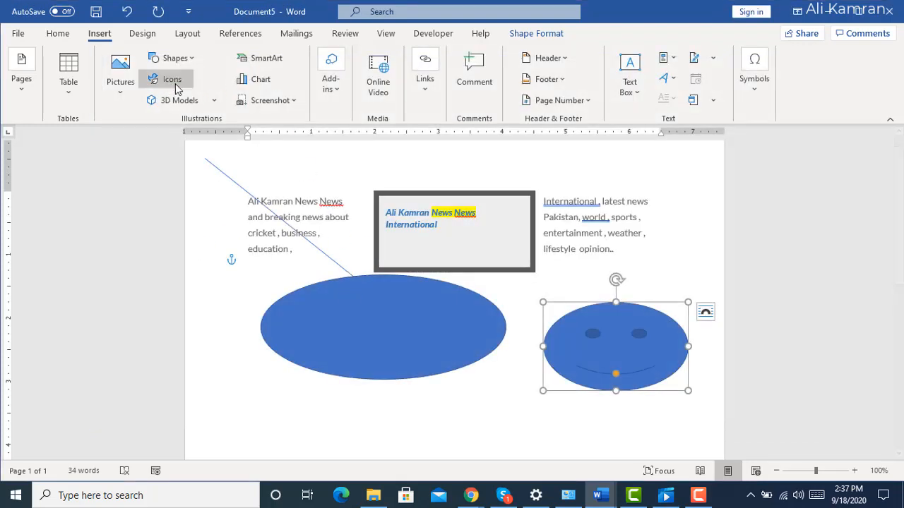
click(215, 101)
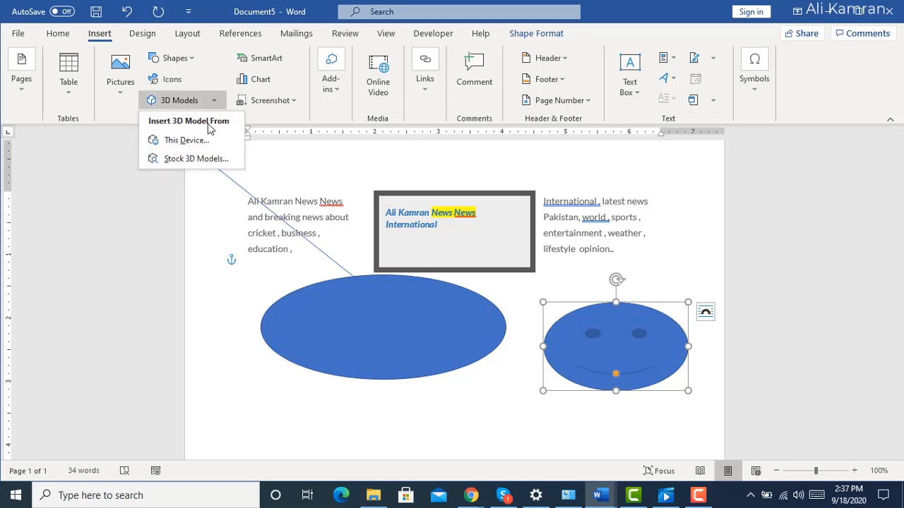
click(197, 159)
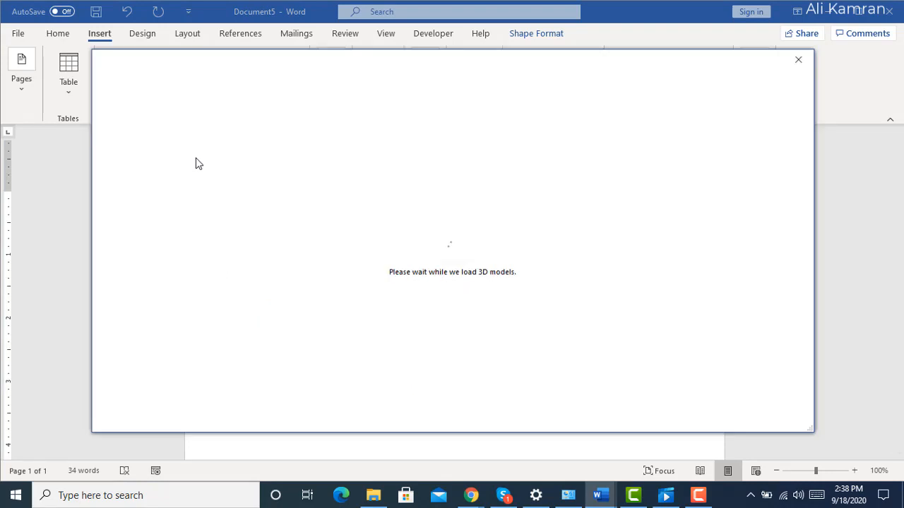
click(798, 61)
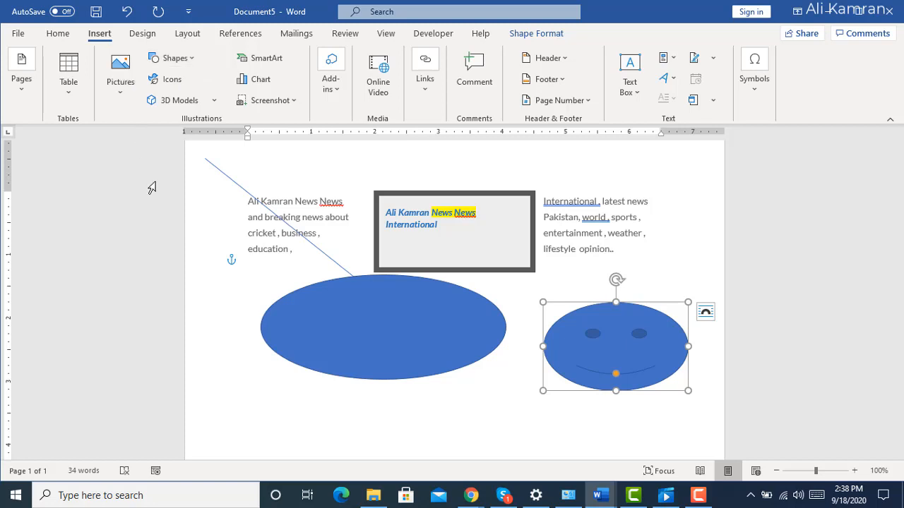
Add an empty paragraph to the current document's text and create a new blank document.
click(565, 422)
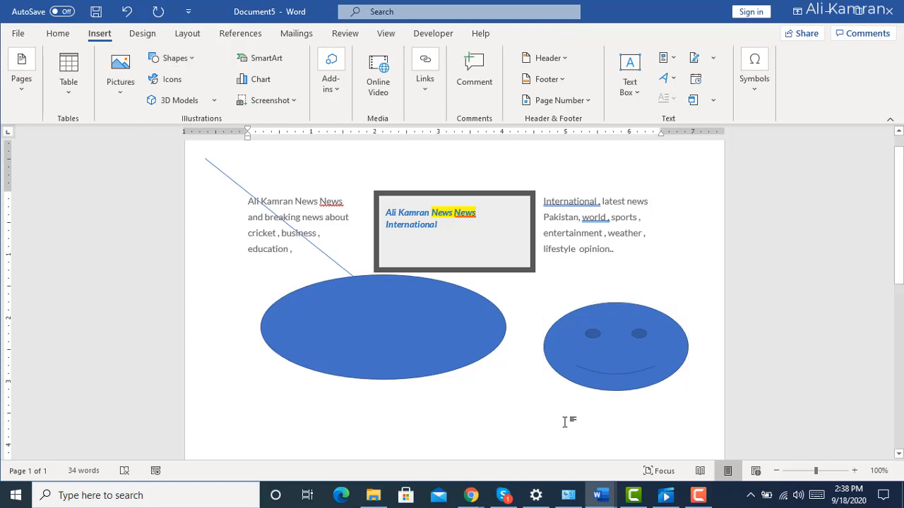
key(Return)
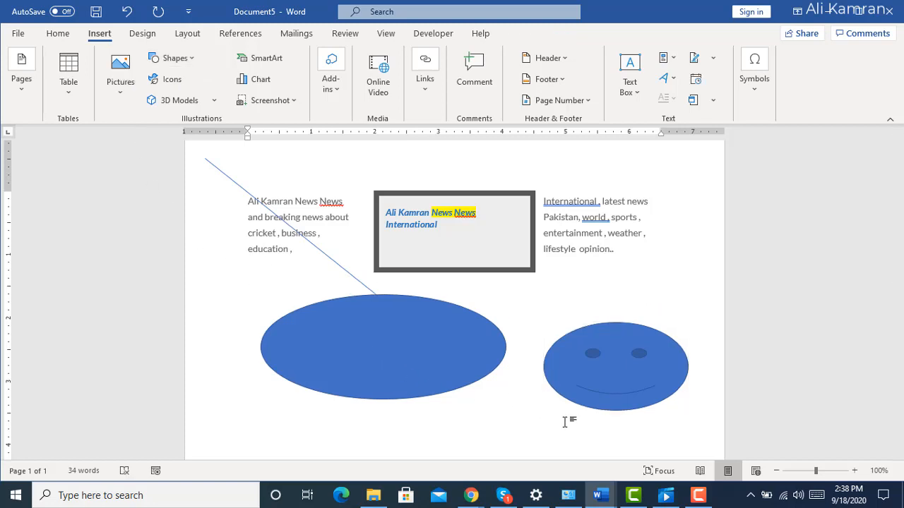
click(19, 35)
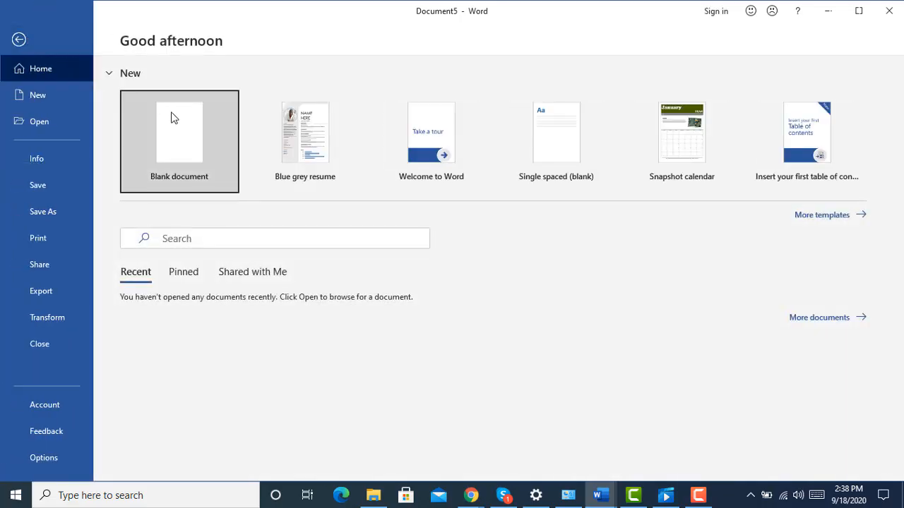
click(171, 113)
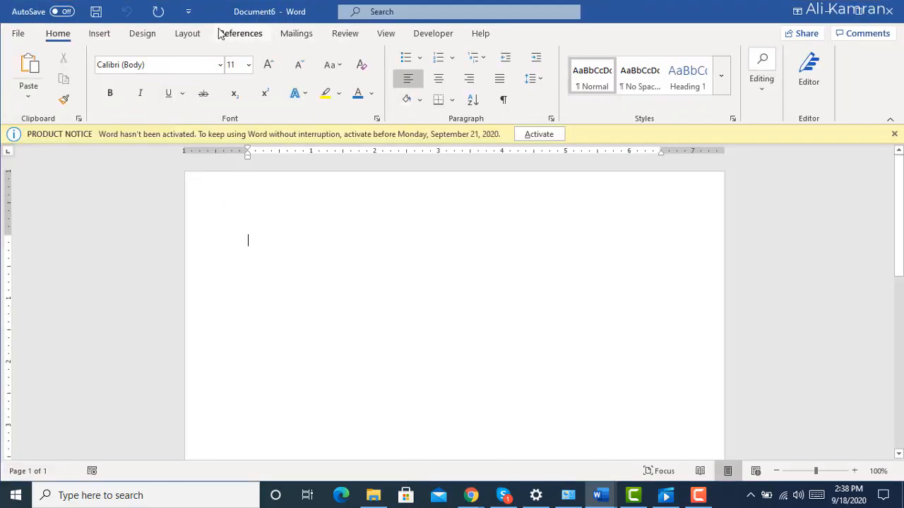
Insert a Basic Block List SmartArt graphic in the blank document and label its first block "water".
click(101, 34)
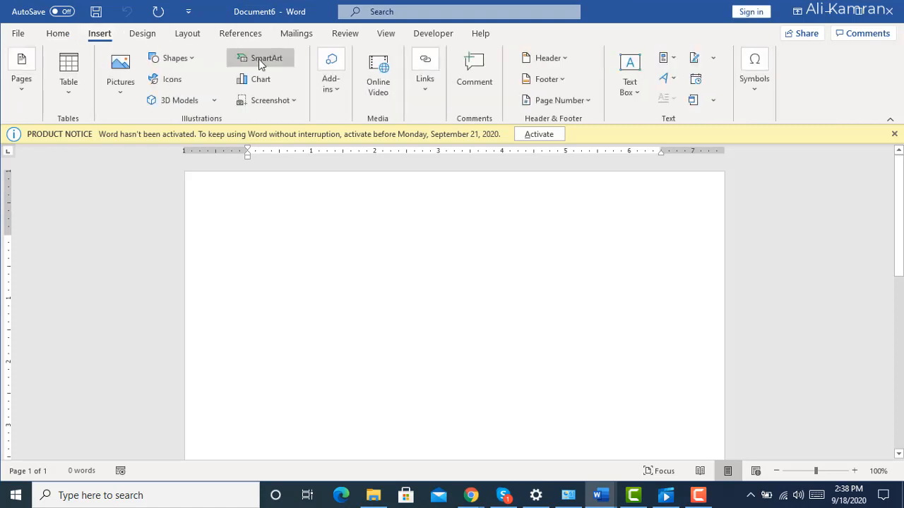
click(259, 59)
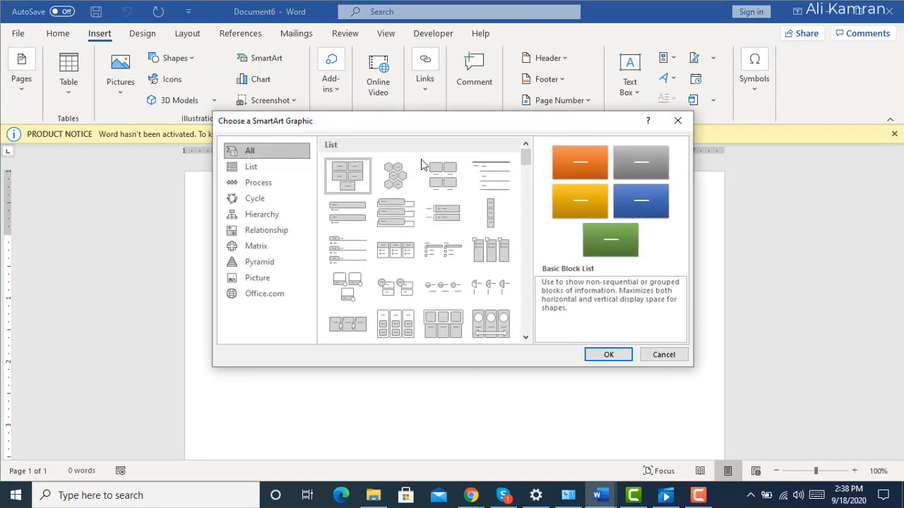
double_click(342, 173)
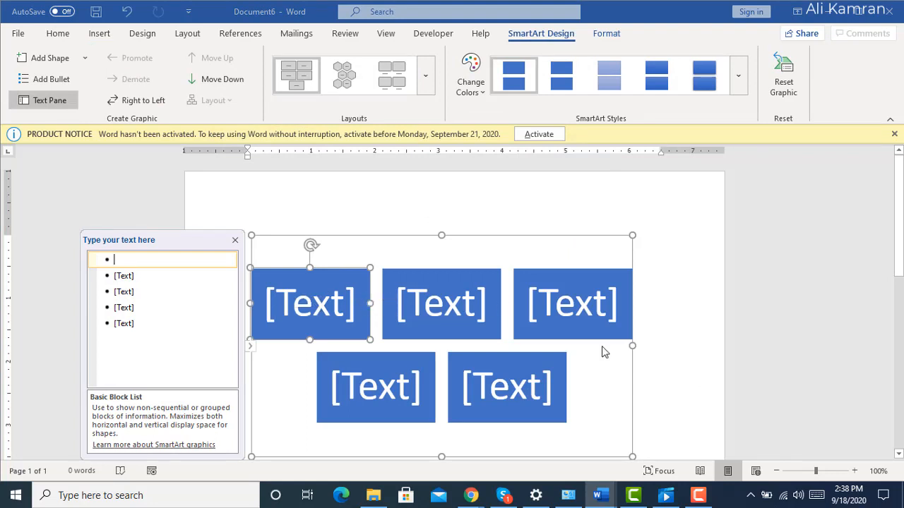
click(286, 298)
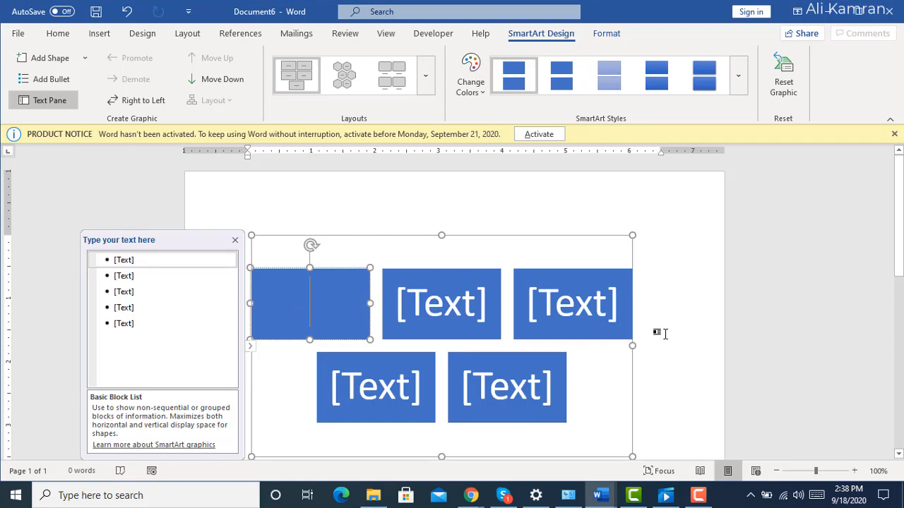
text(water)
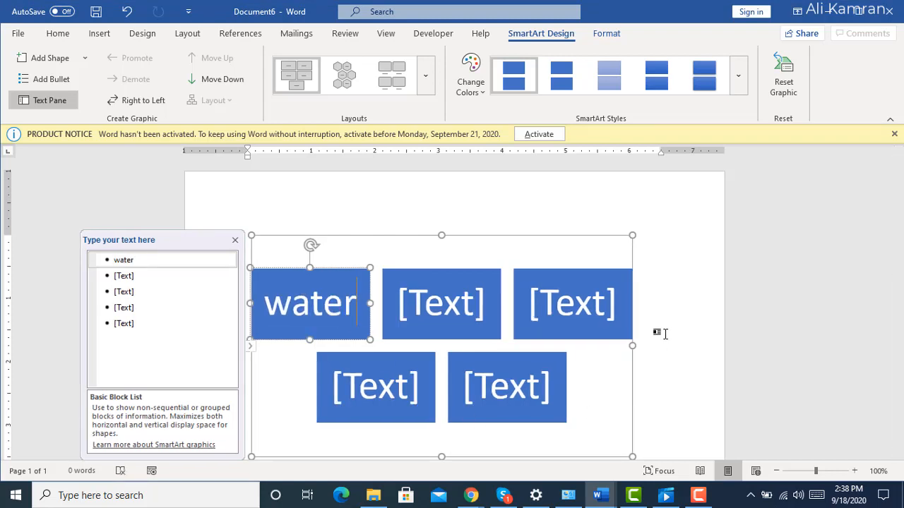
Label the second block of the upper SmartArt row "break fast".
click(453, 315)
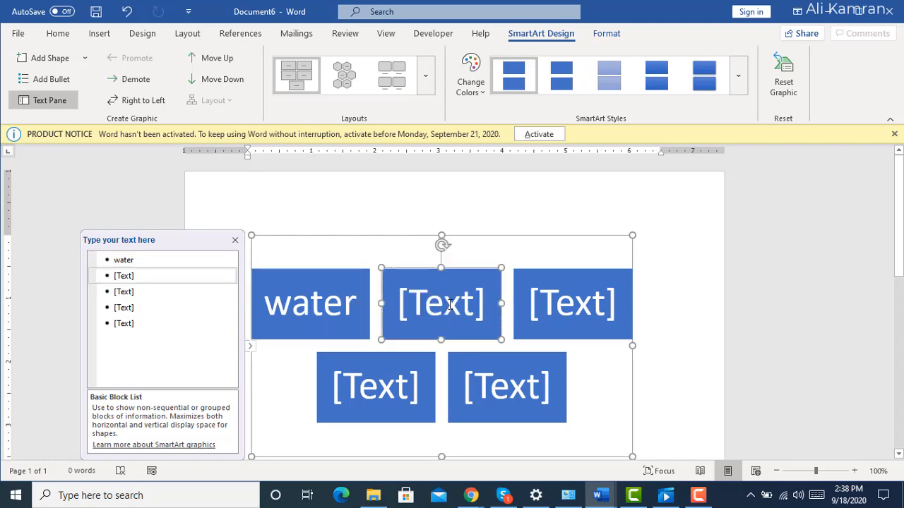
click(451, 304)
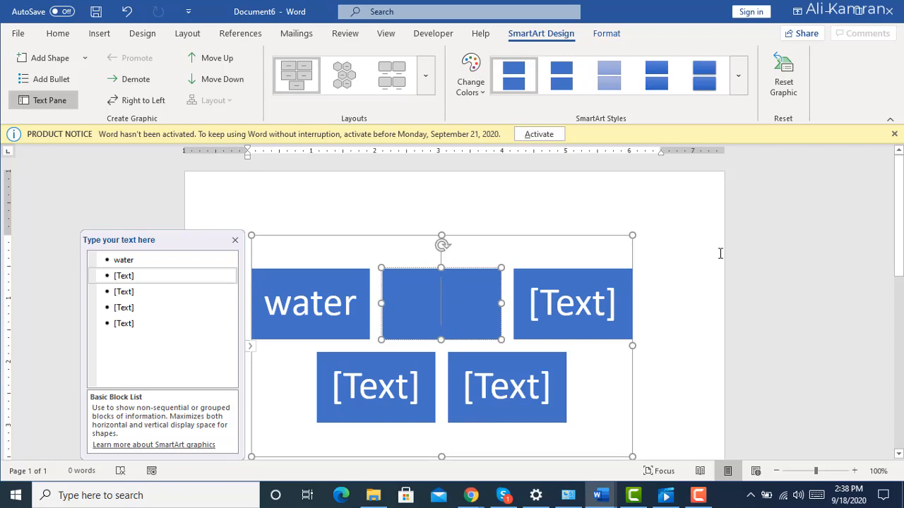
text(b)
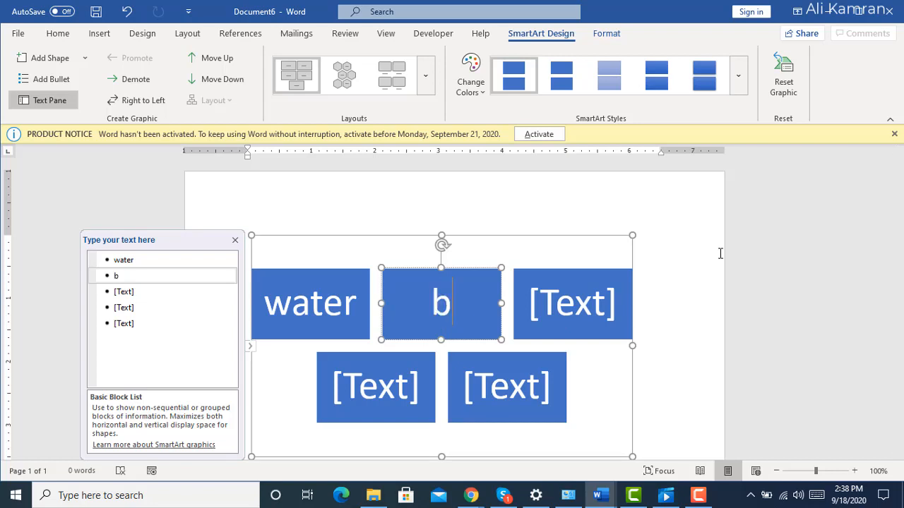
text(reak)
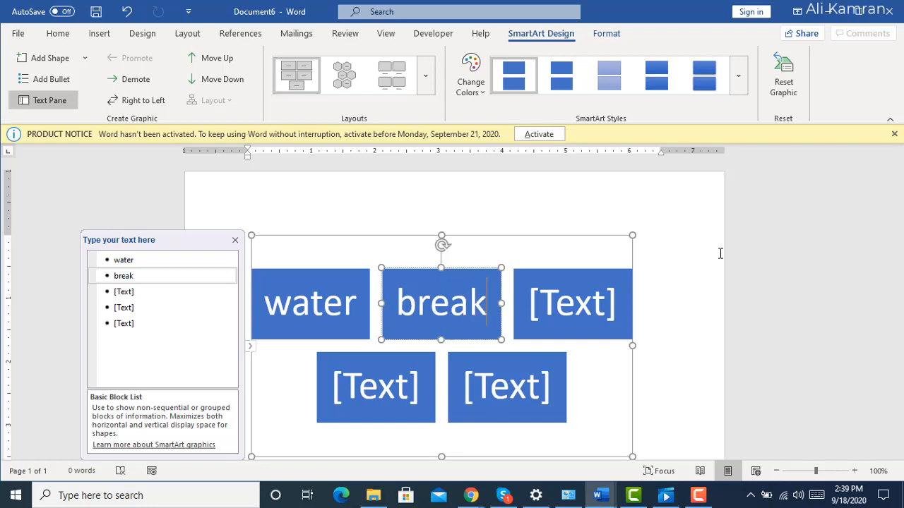
text( fast)
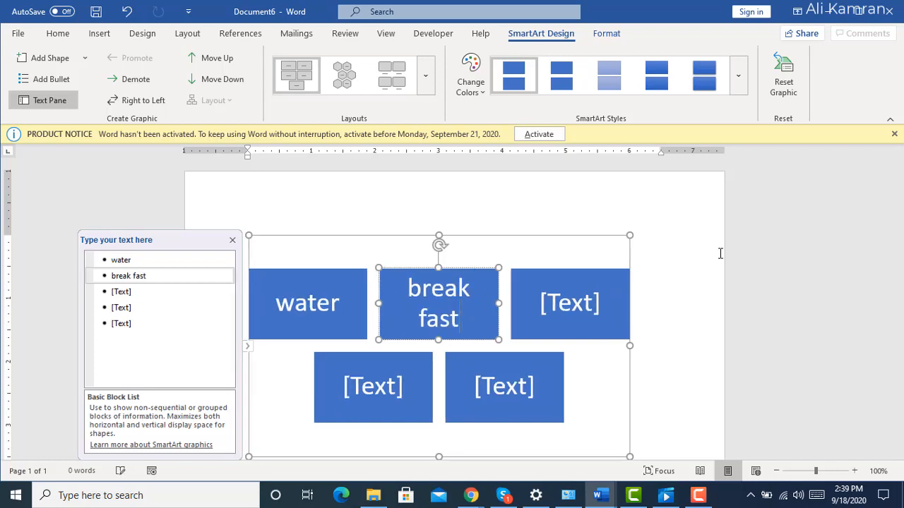
Label the third block of the upper SmartArt row "lunch", correcting the misspelled entry.
click(556, 293)
click(555, 293)
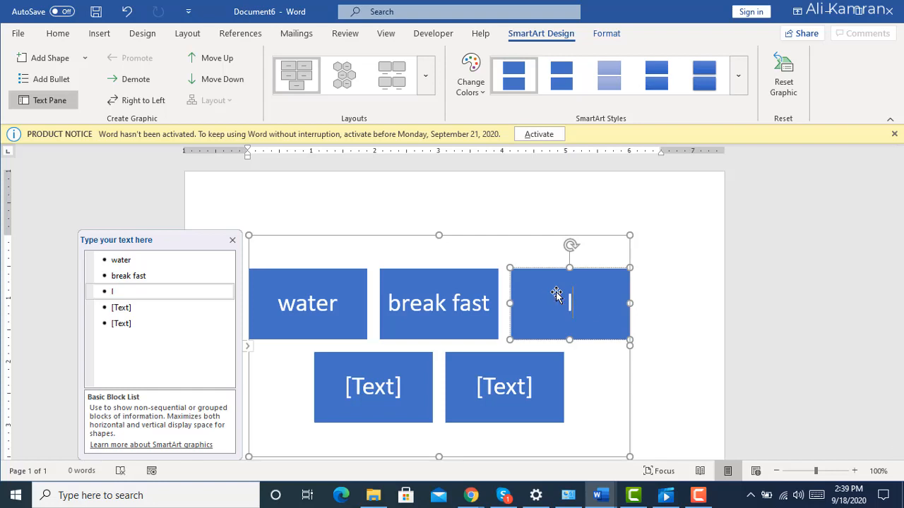
text(luc)
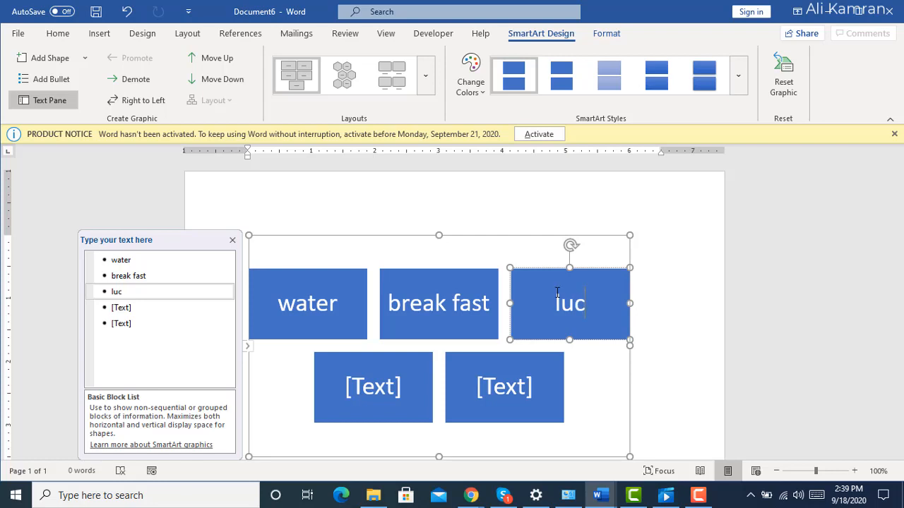
key(BackSpace)
key(BackSpace)
text(ucf)
key(BackSpace)
key(BackSpace)
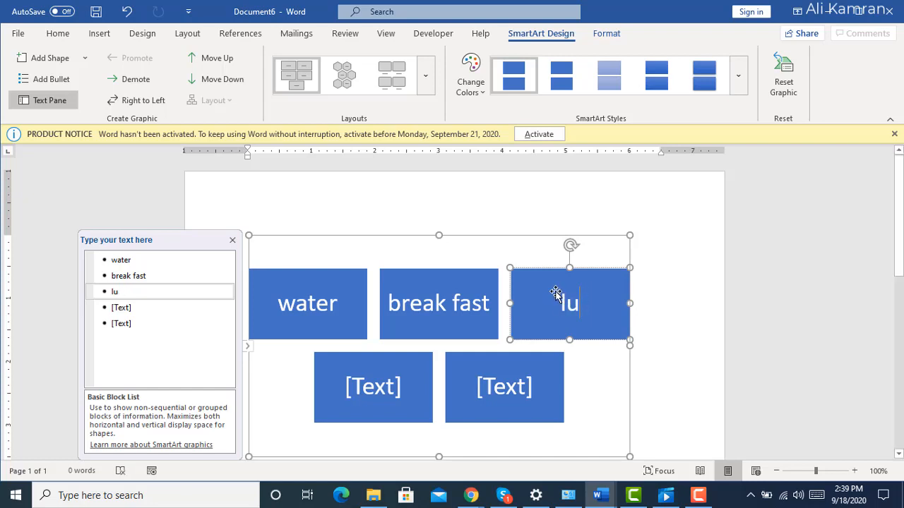
key(BackSpace)
key(BackSpace)
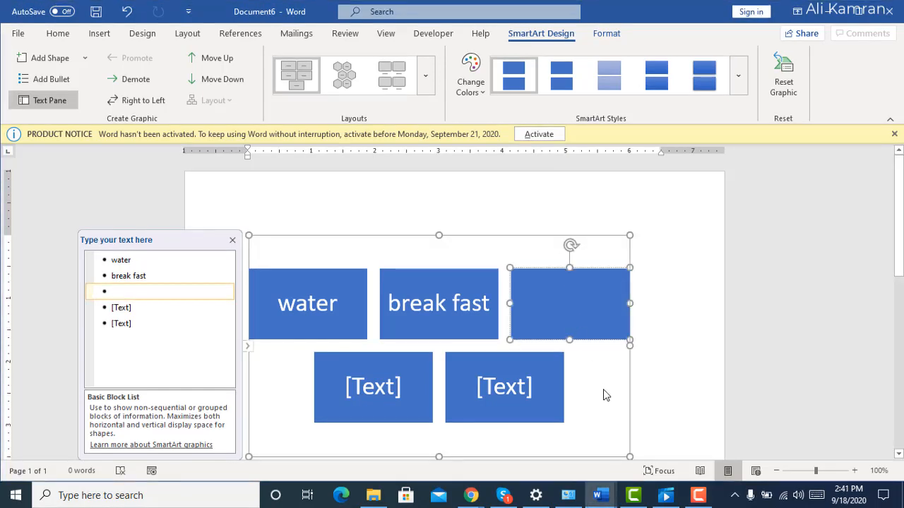
text(lun)
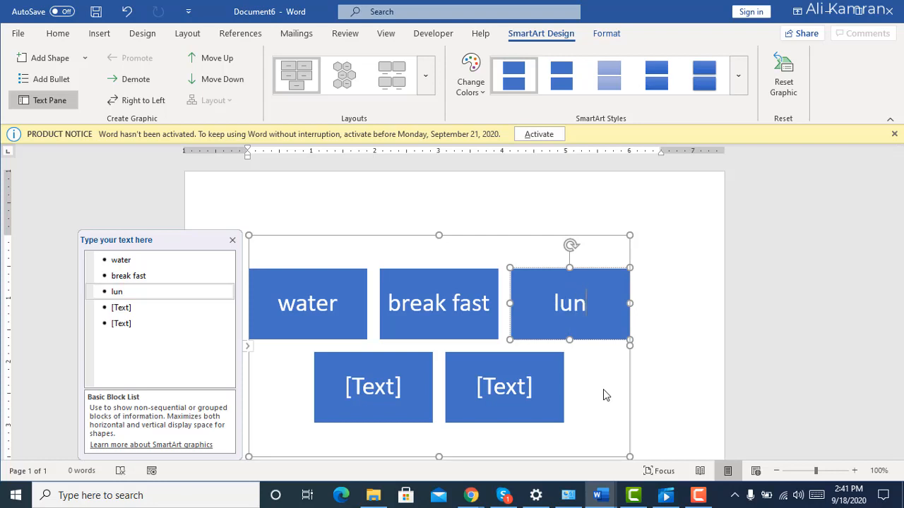
text(ch)
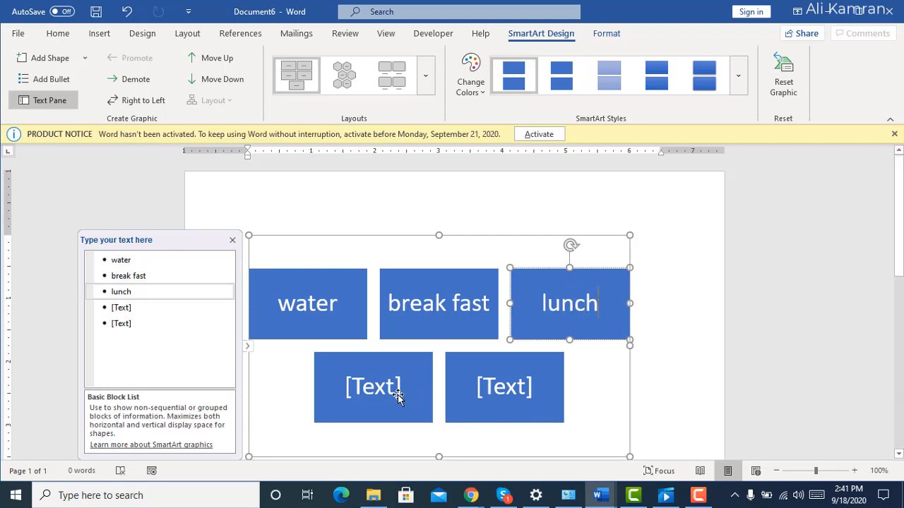
Label the first block of the lower SmartArt row "evening tea".
click(396, 400)
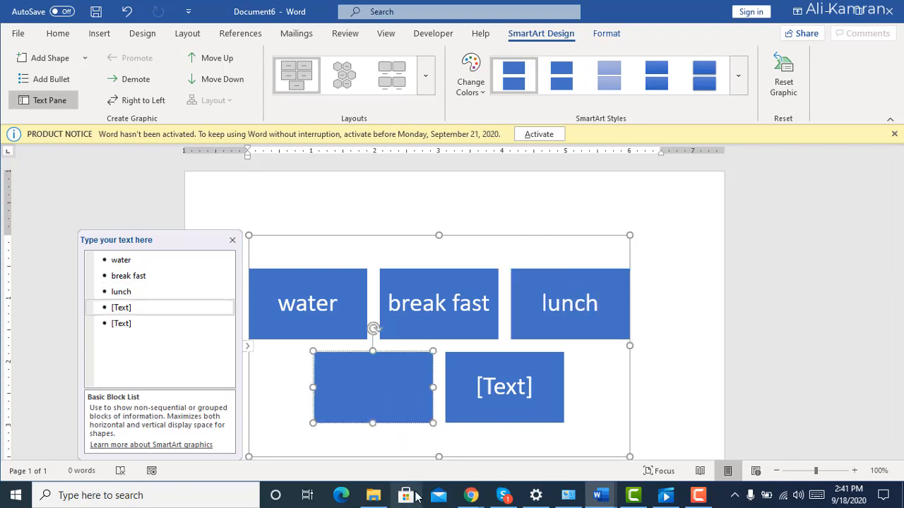
text(e)
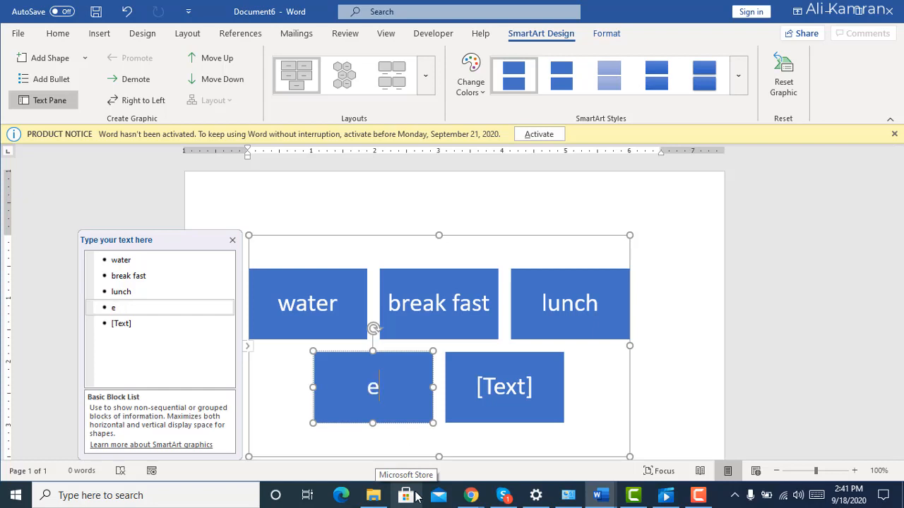
text(veni)
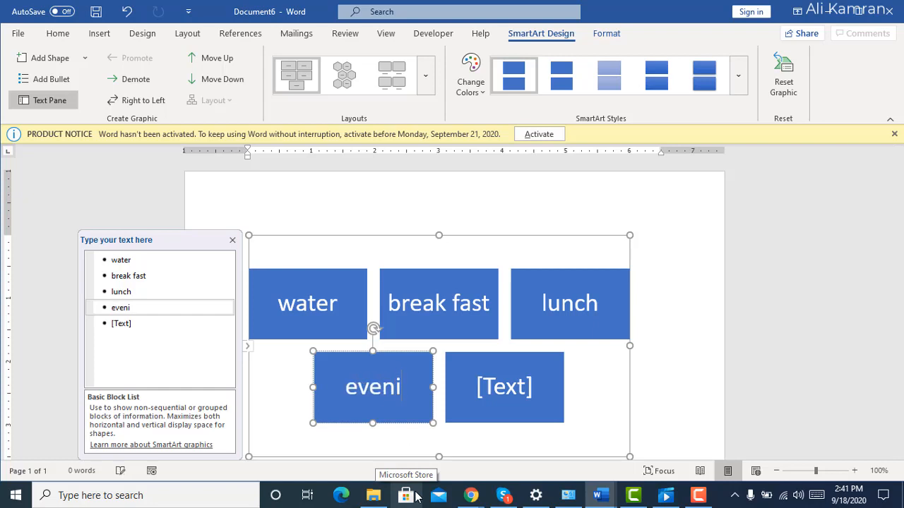
text(ng)
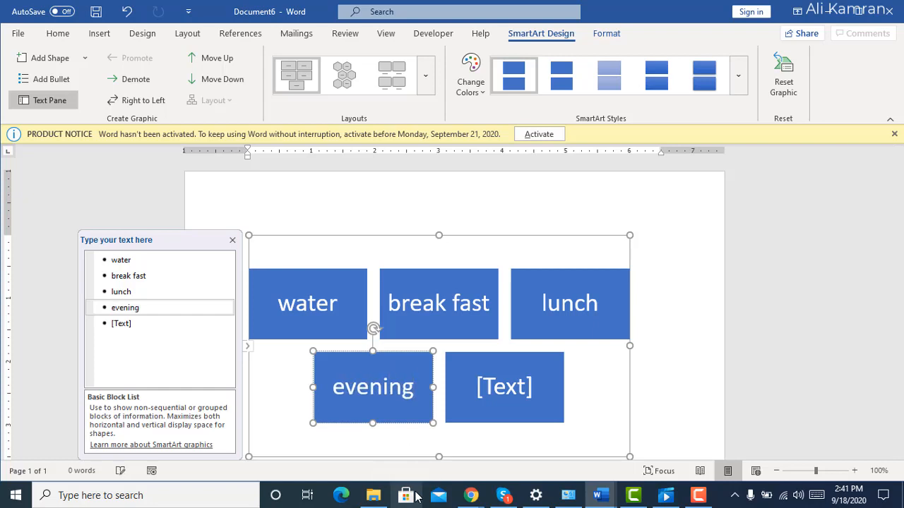
text( tea)
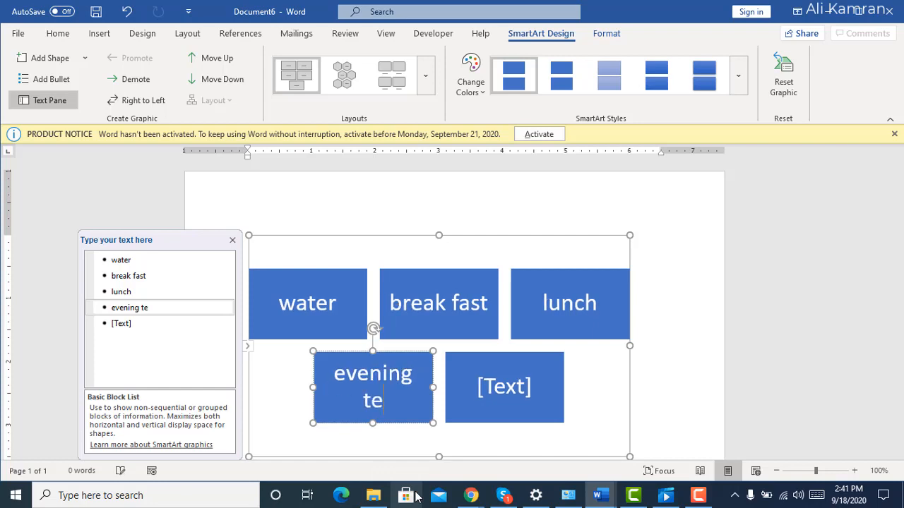
Label the last SmartArt block "diner" and deselect the graphic.
click(506, 387)
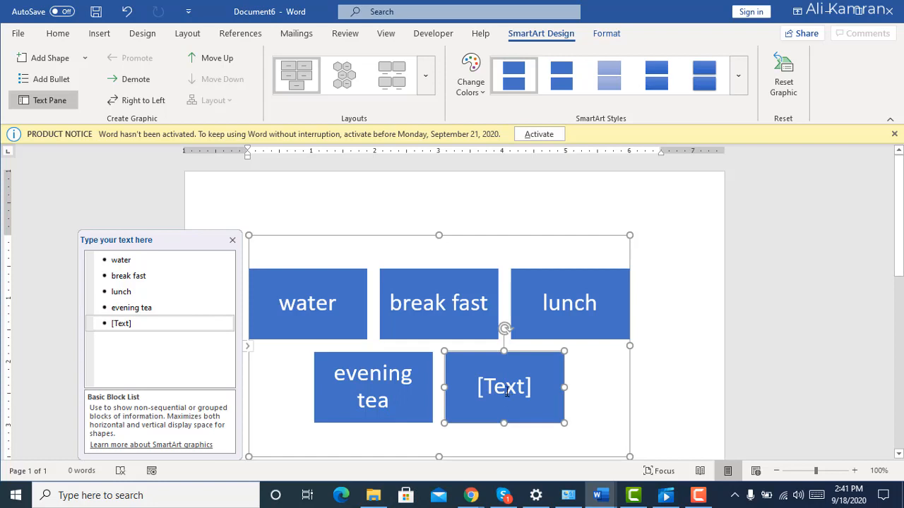
click(502, 392)
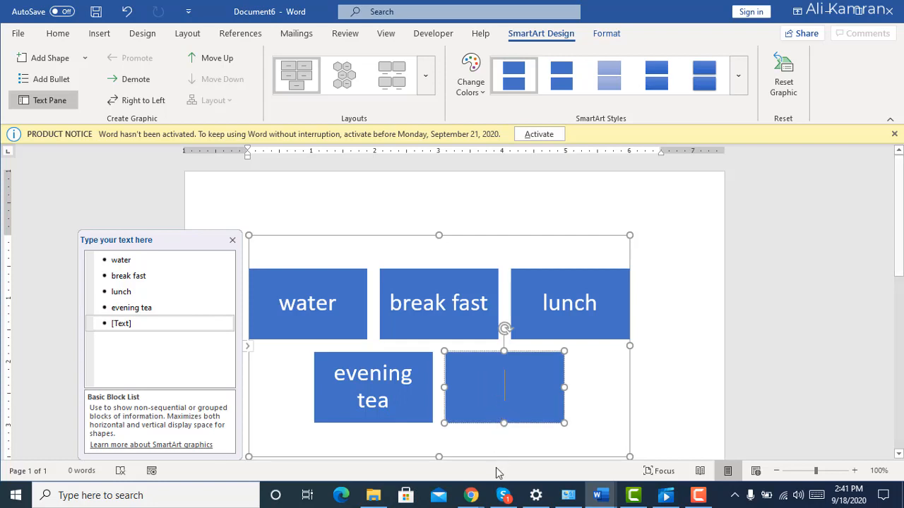
text(dine)
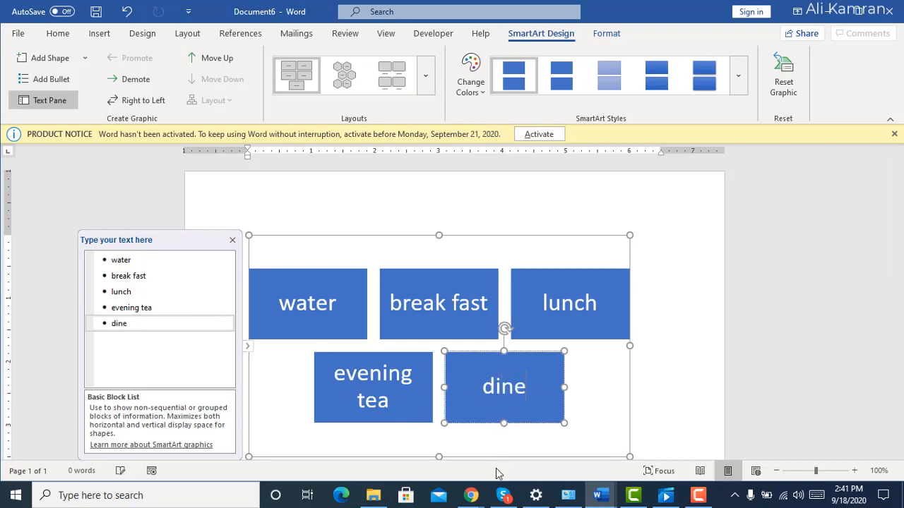
text(r)
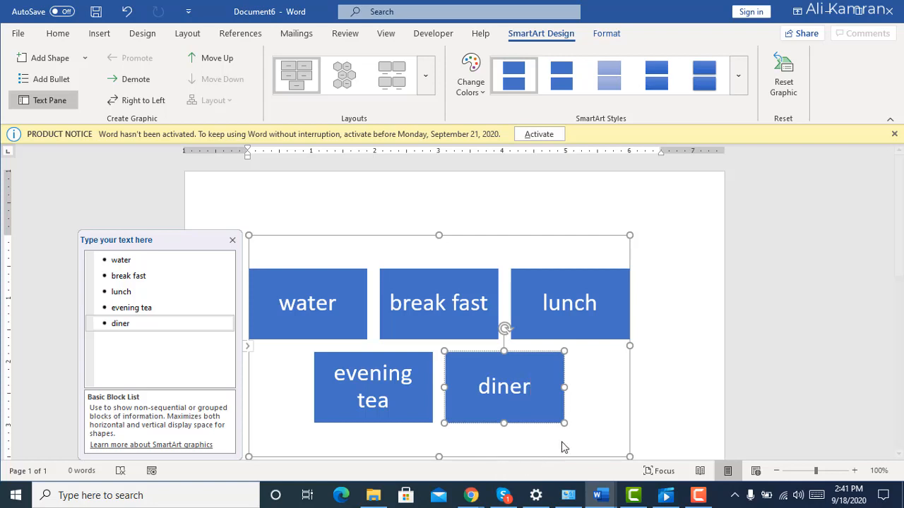
click(664, 398)
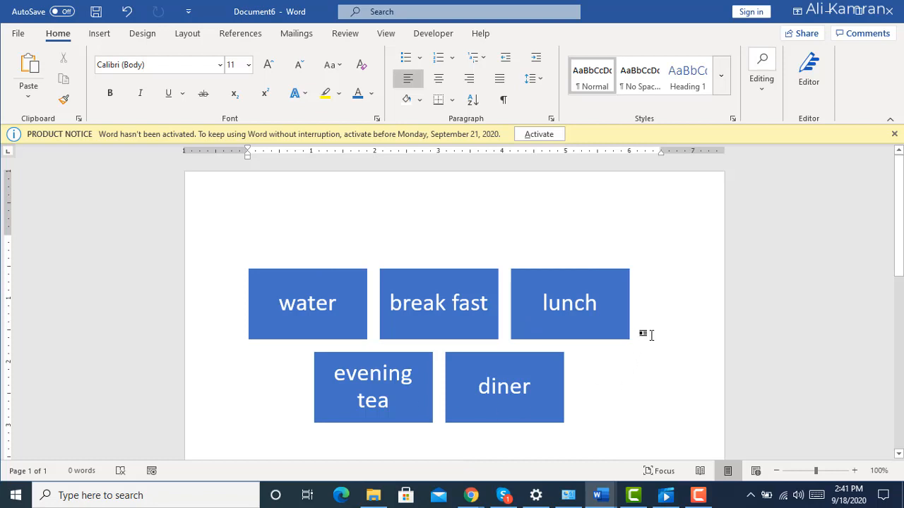
Check the arrangement, rotate and flip options for the "water" and "break fast" blocks without applying any.
click(336, 298)
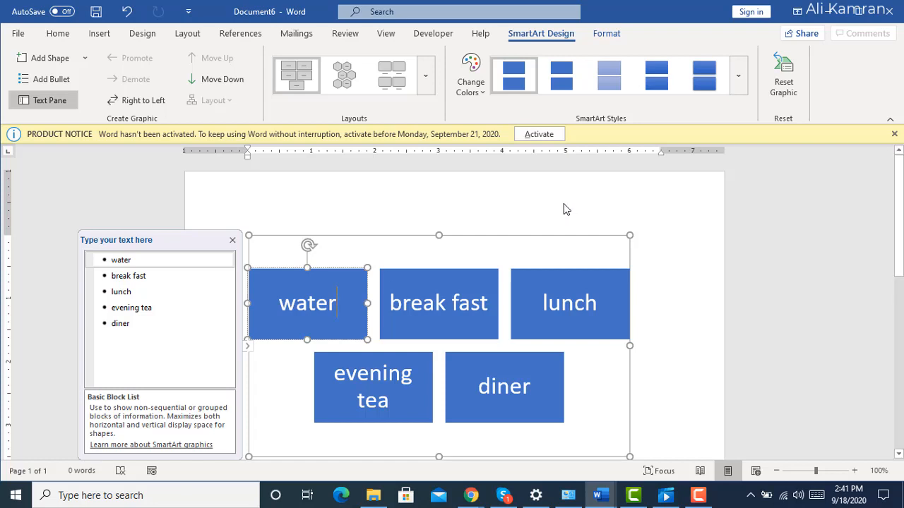
click(599, 37)
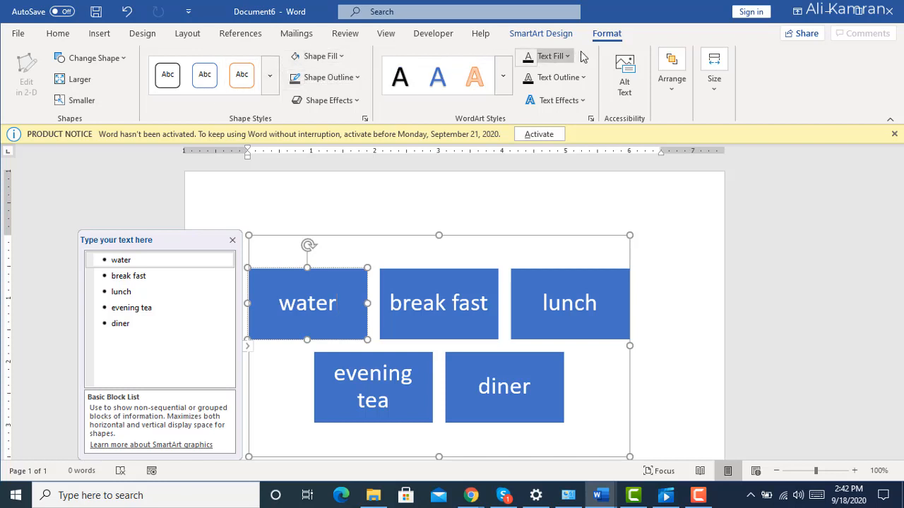
click(672, 89)
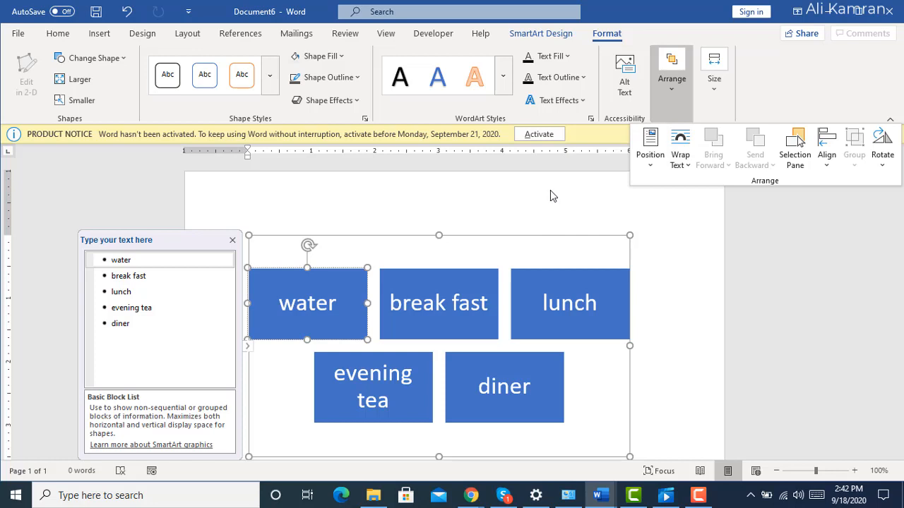
click(880, 163)
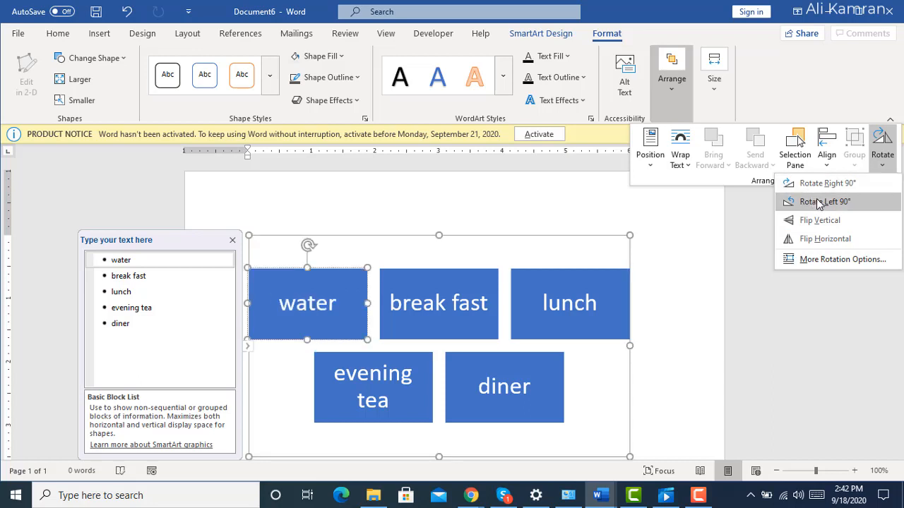
click(504, 184)
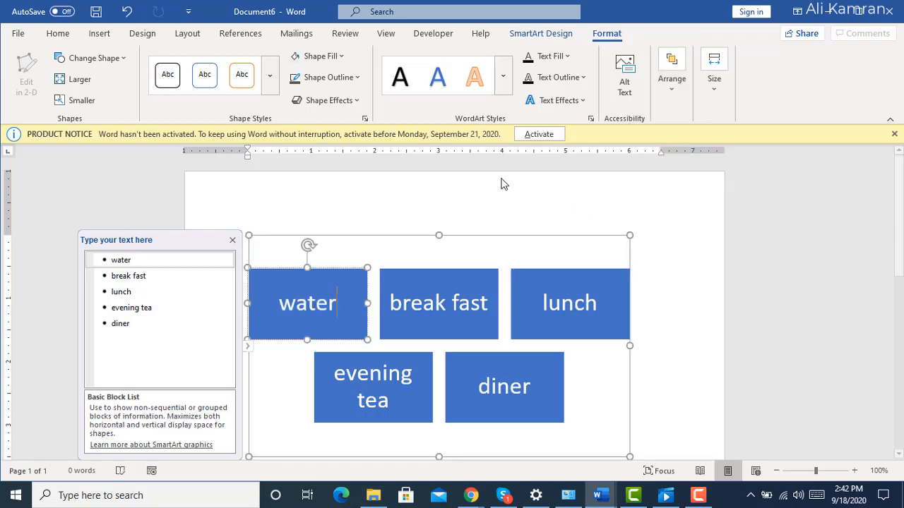
click(463, 286)
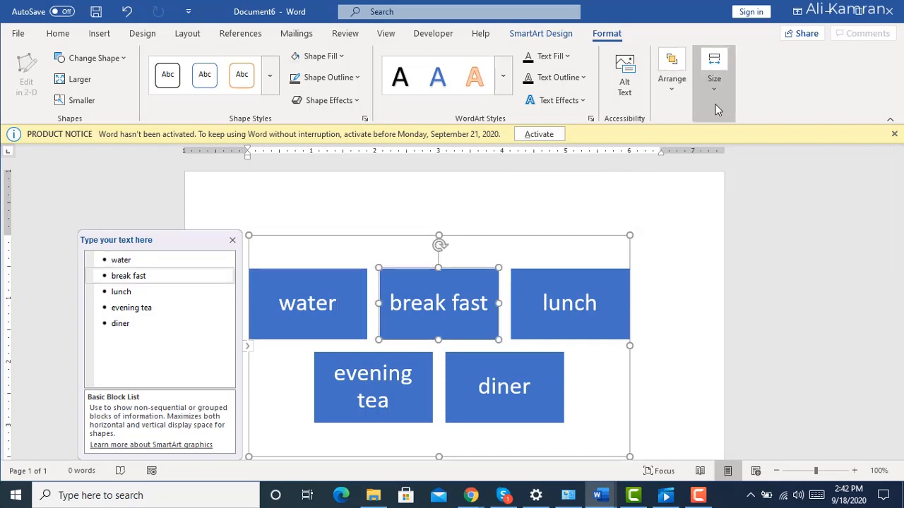
click(673, 84)
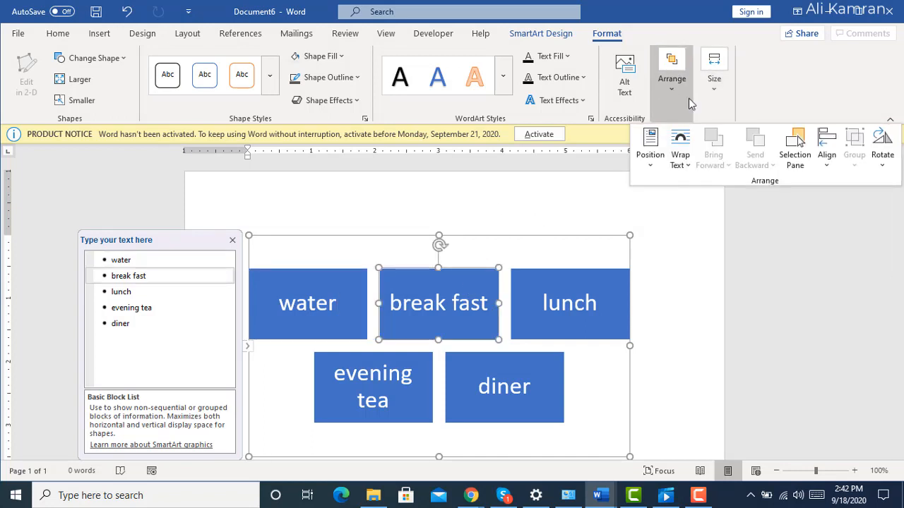
click(891, 173)
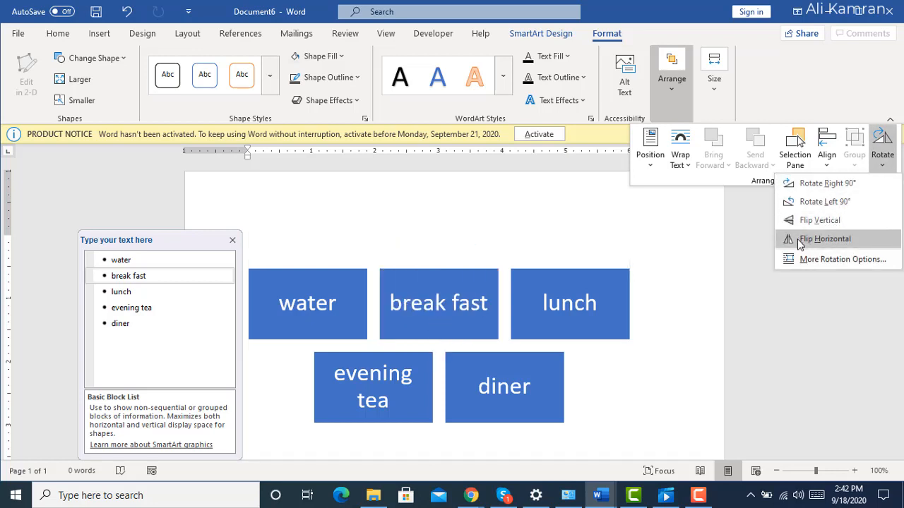
click(539, 221)
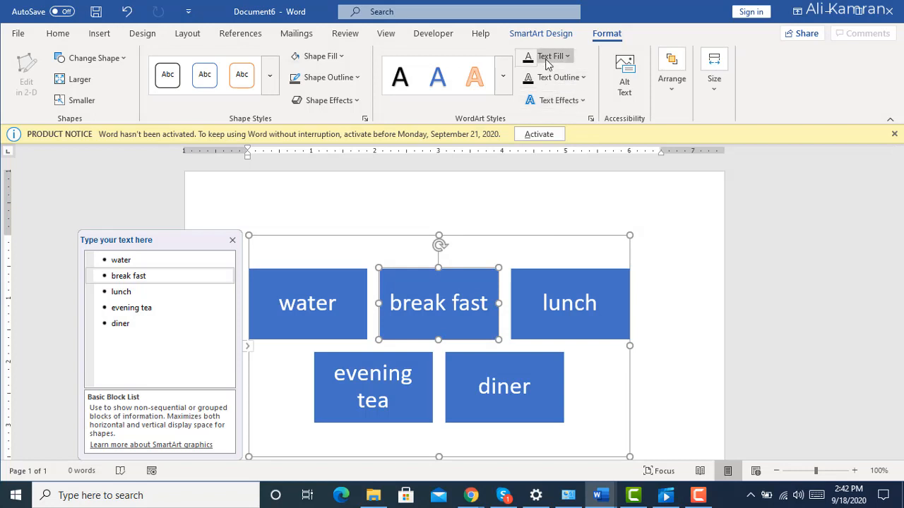
Look through the text fill and shape outline options for the "break fast" block without applying any.
click(567, 57)
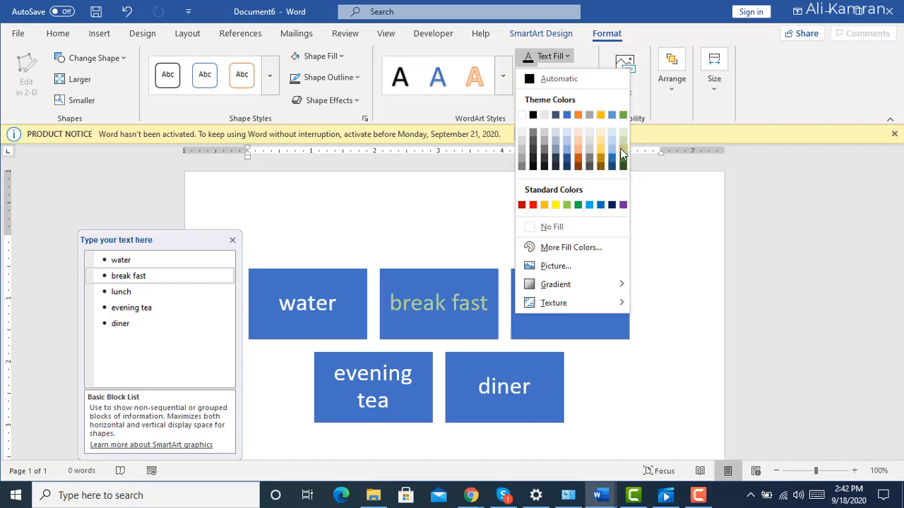
click(431, 202)
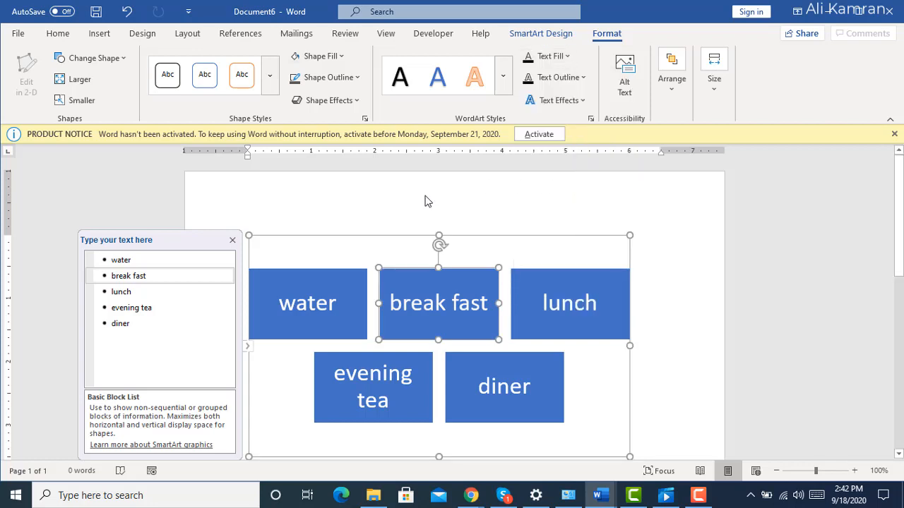
click(328, 77)
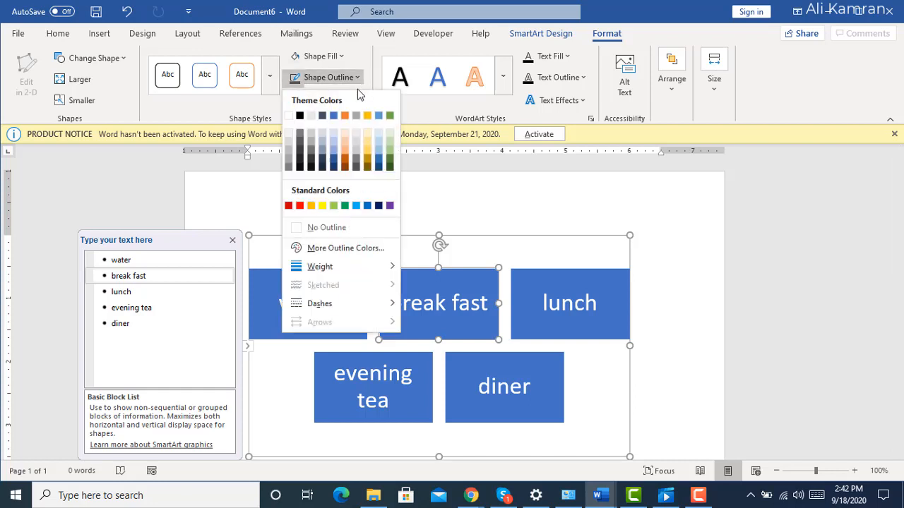
click(260, 191)
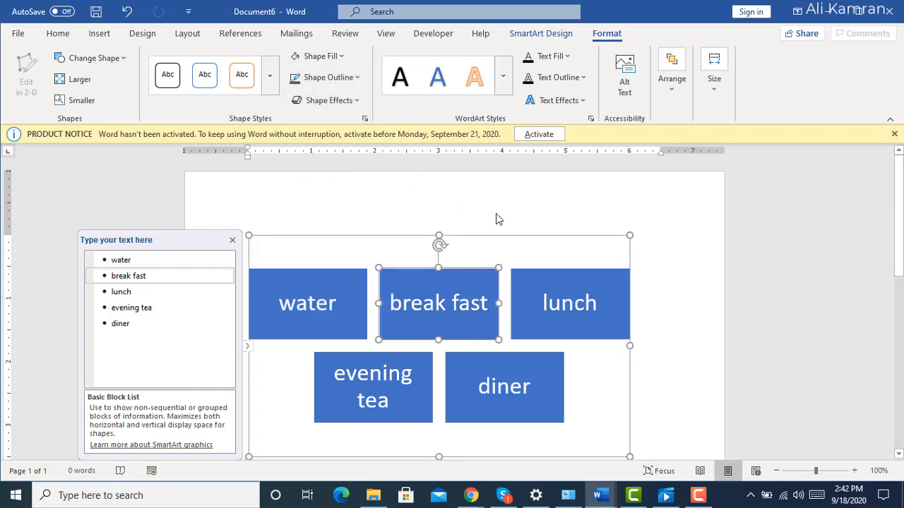
Deselect the block list and insert a Basic Cycle SmartArt graphic into the document.
click(247, 188)
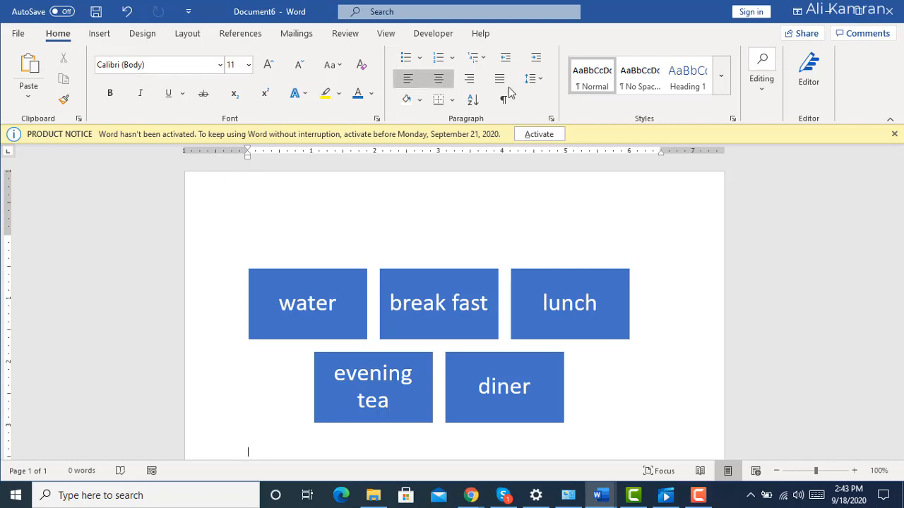
click(104, 33)
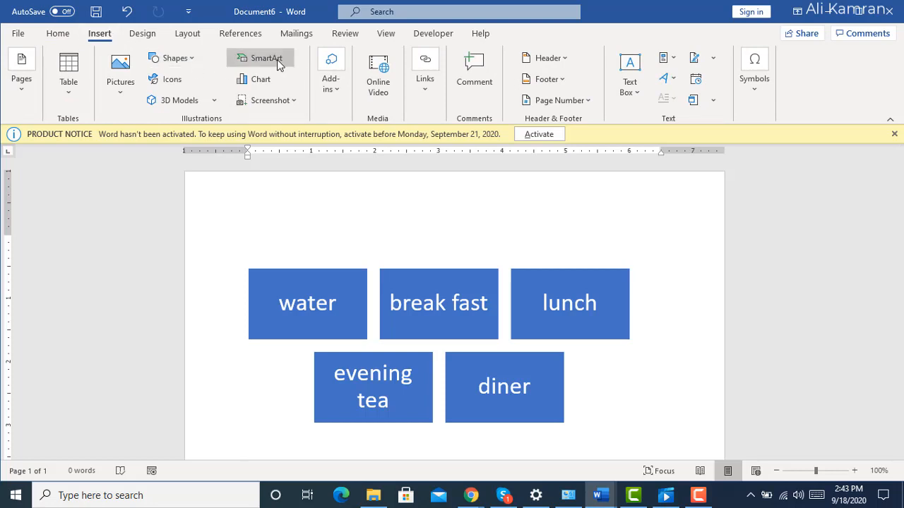
click(262, 58)
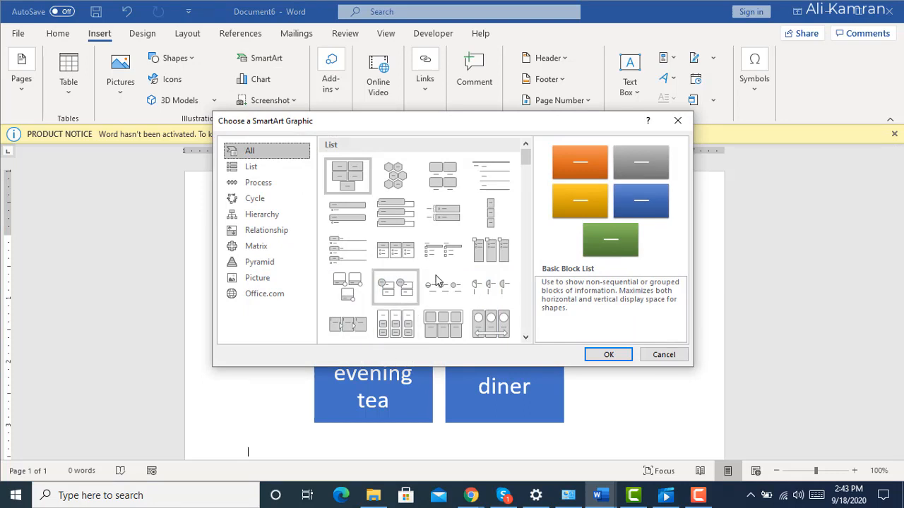
drag(526, 161, 517, 240)
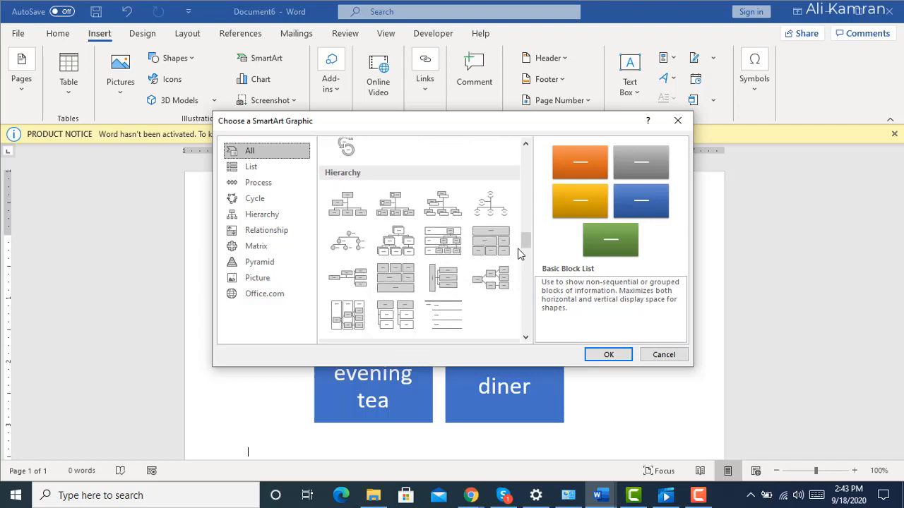
mouse_move(525, 247)
mouse_down()
mouse_move(526, 212)
mouse_move(524, 231)
mouse_up()
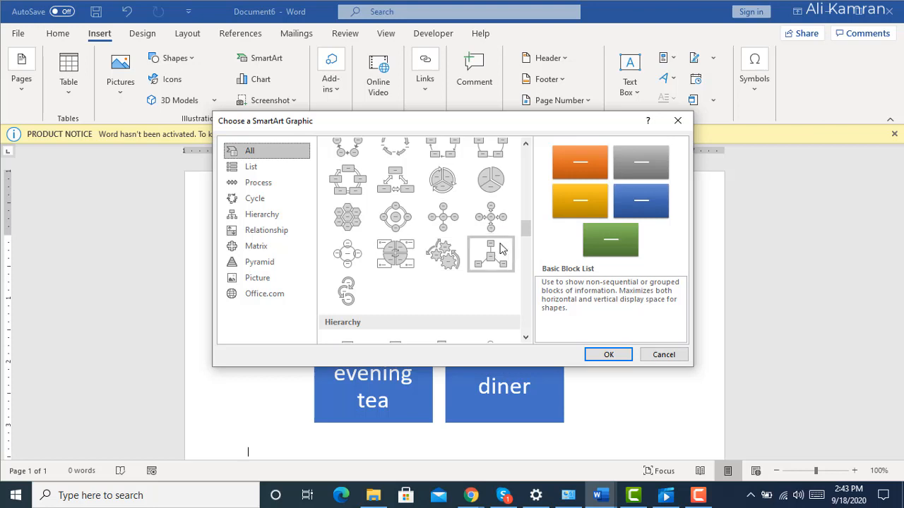
click(353, 149)
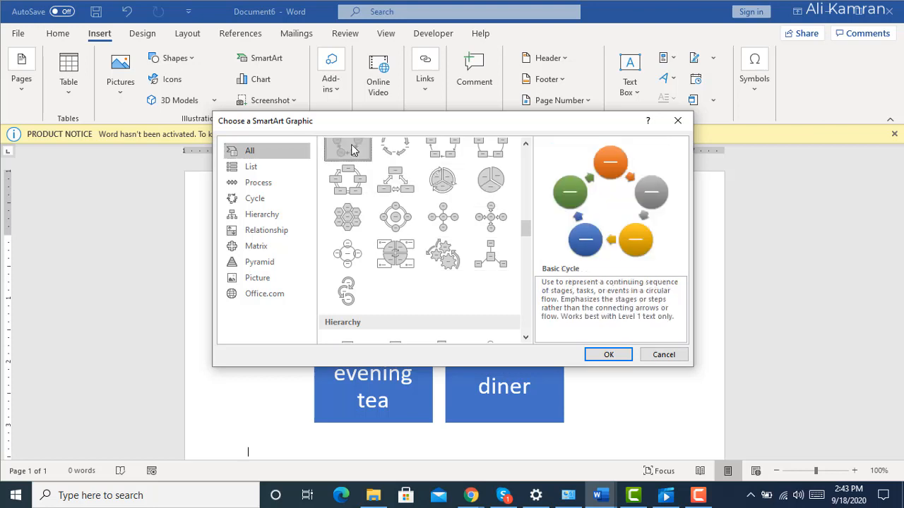
click(606, 353)
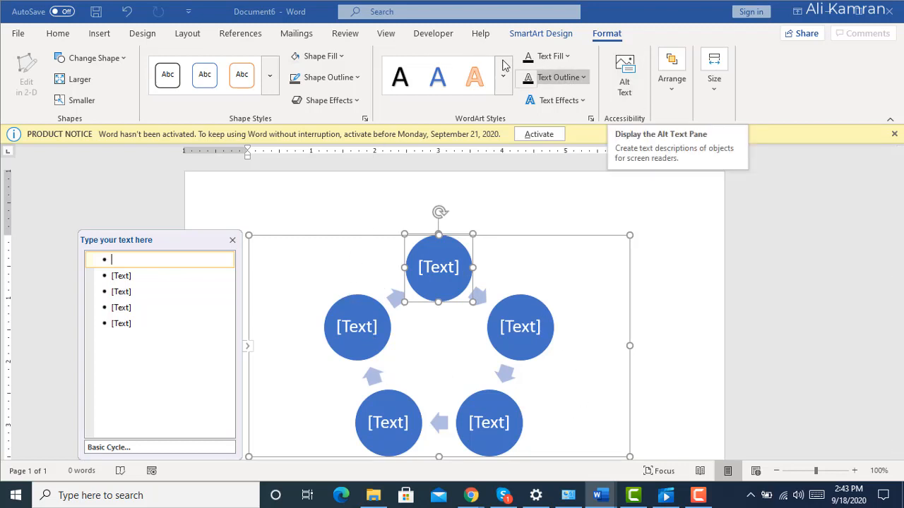
Check the Reflection shape effects for the uppermost cycle circle without applying any, and dismiss the product activation notice.
click(357, 103)
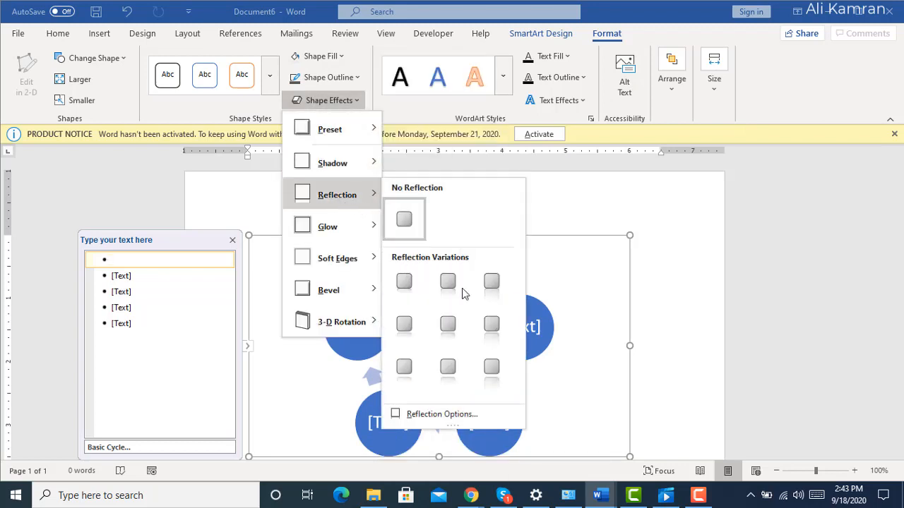
click(232, 202)
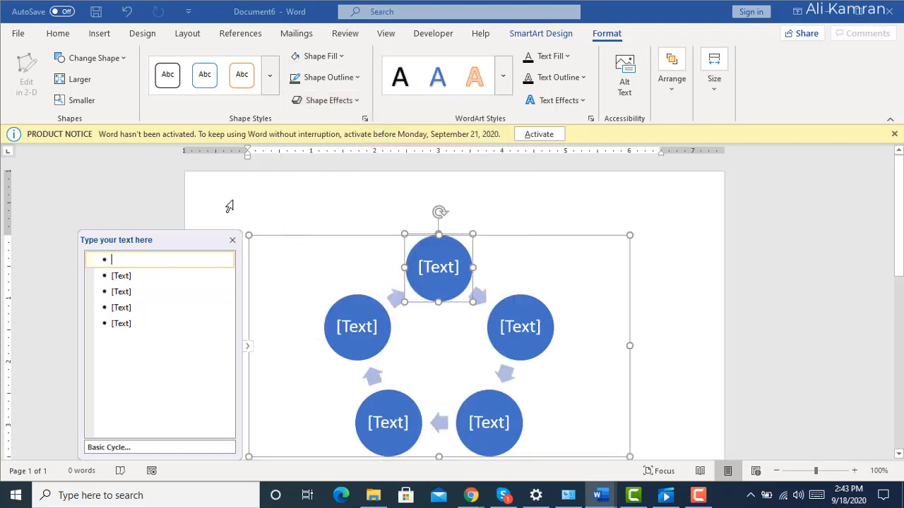
click(895, 135)
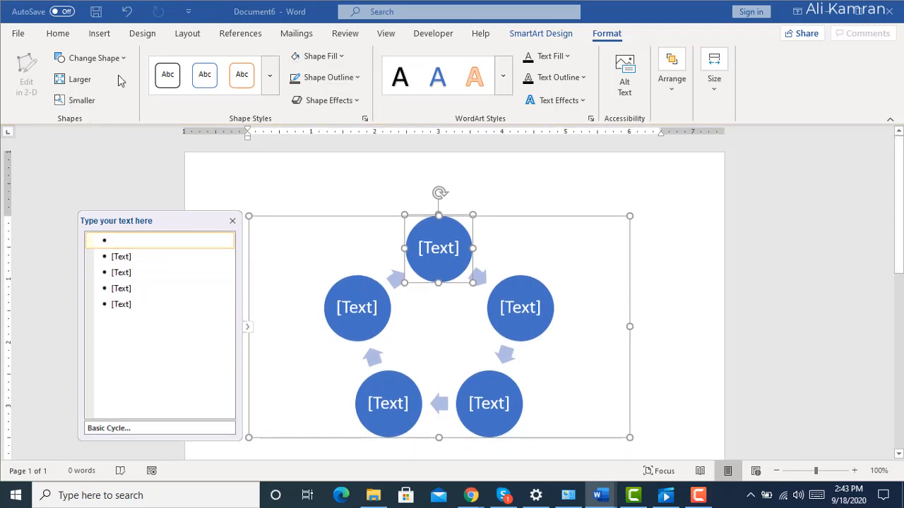
Insert a screenshot of the SmartArt text entry window from the available windows.
click(100, 33)
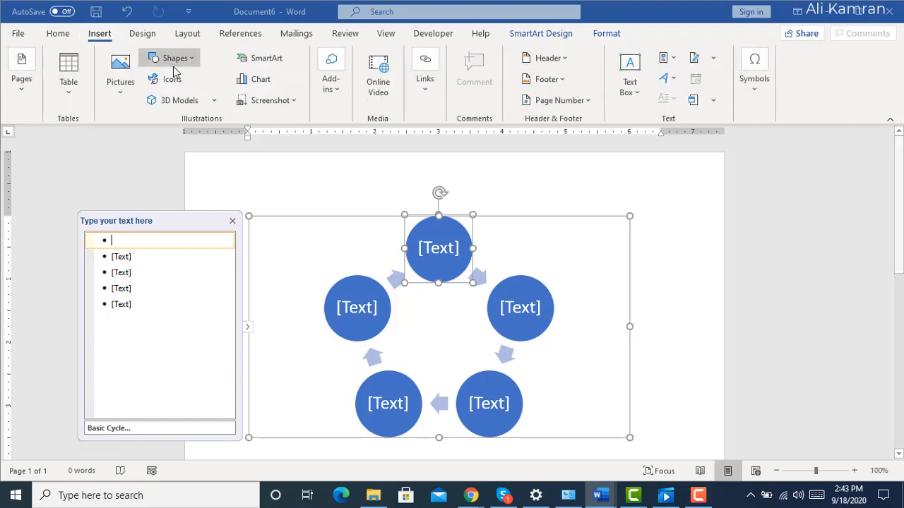
click(299, 101)
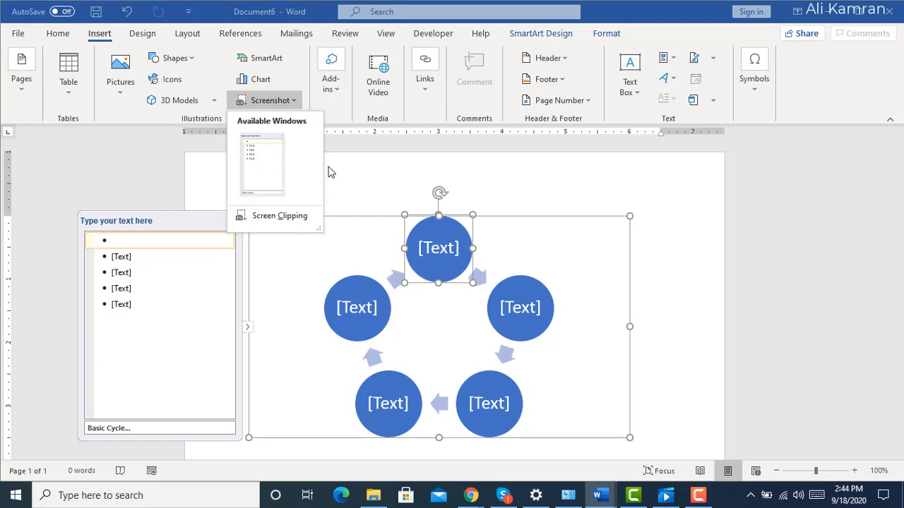
click(266, 162)
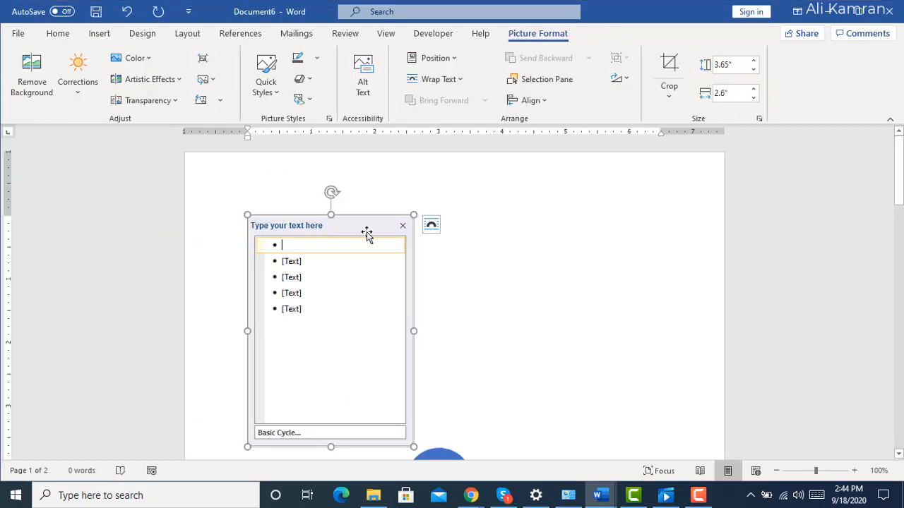
Minimize the document, preview the other open Word documents and return to Document6.
click(835, 13)
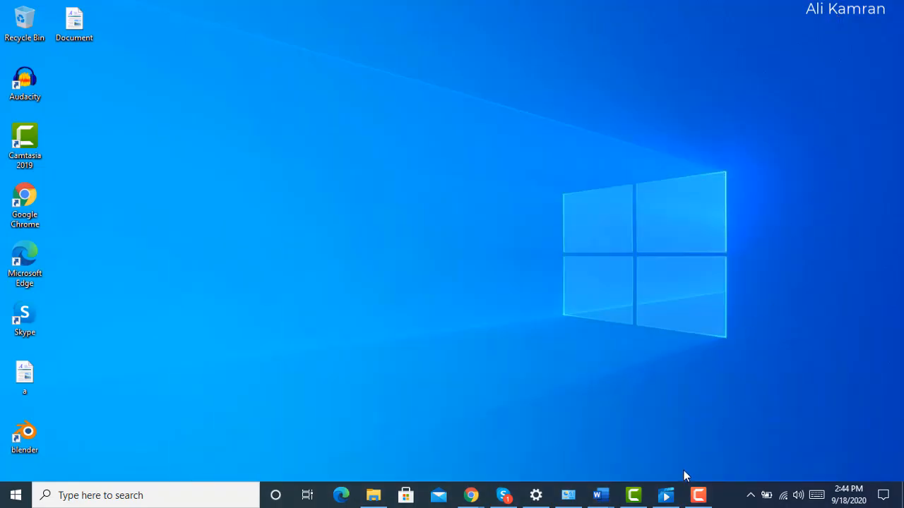
mouse_move(600, 495)
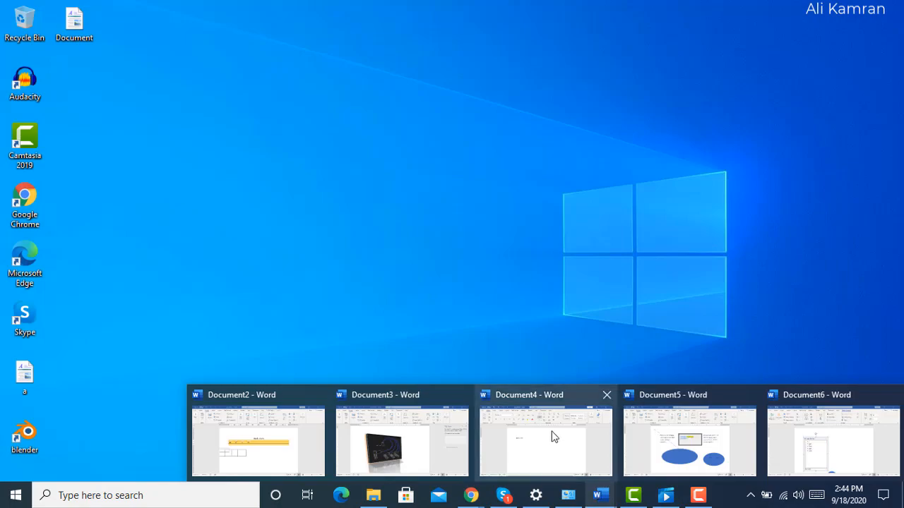
mouse_move(553, 432)
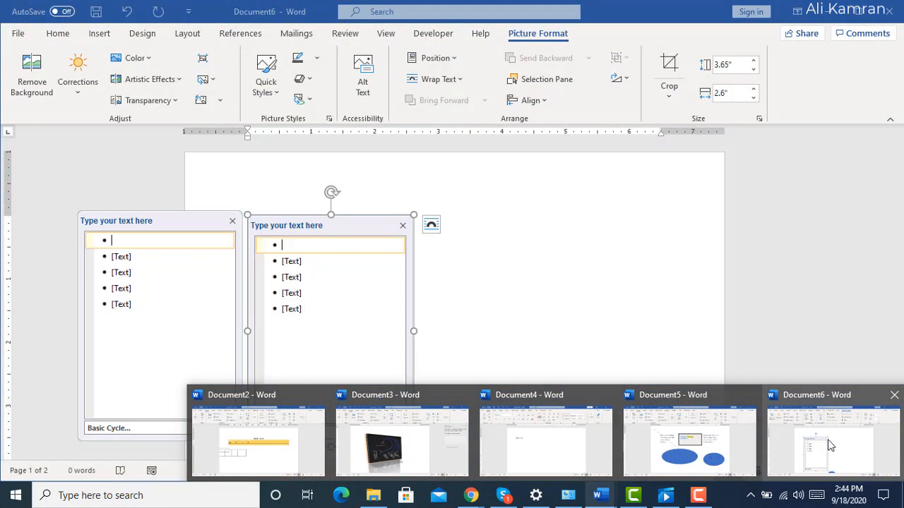
click(828, 434)
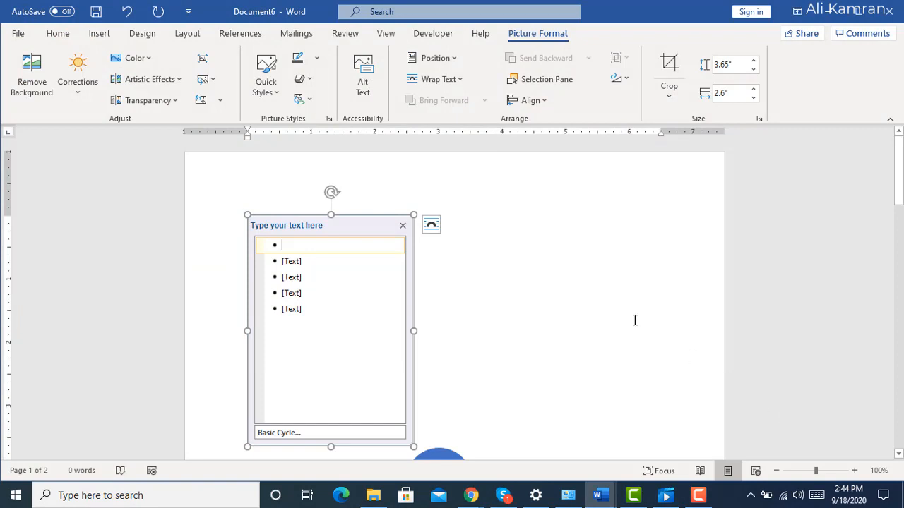
Paste the copied text into the document beside the inserted screenshot.
click(506, 236)
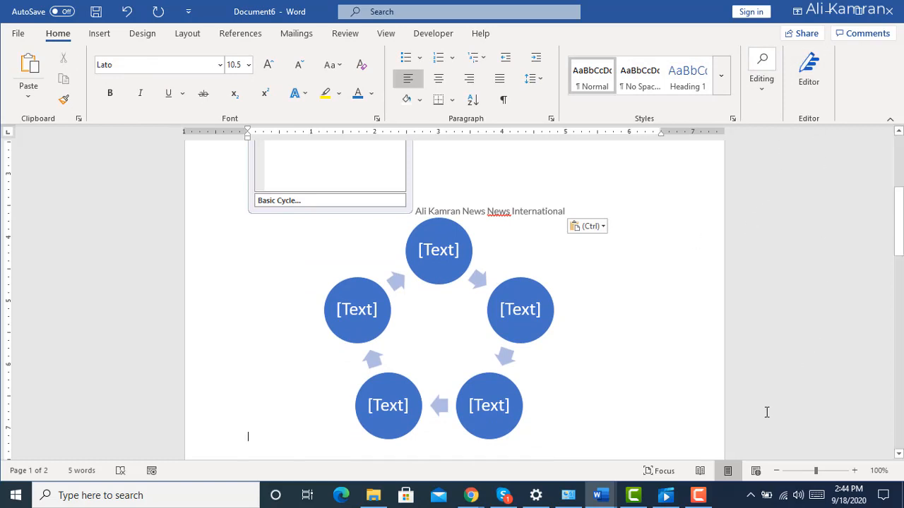
mouse_move(608, 487)
click(740, 259)
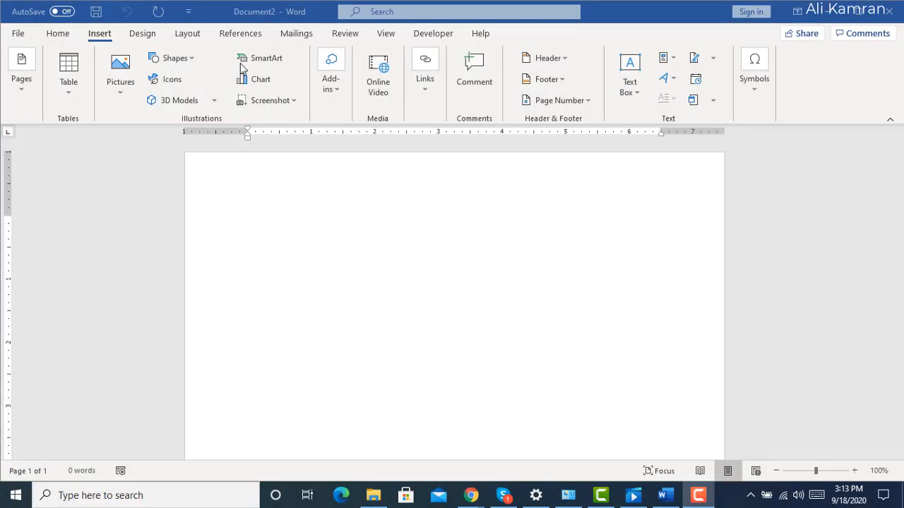
Insert a Clustered Column chart into the blank document, dismissing the Office sign-in window and the Excel activation notice.
click(259, 85)
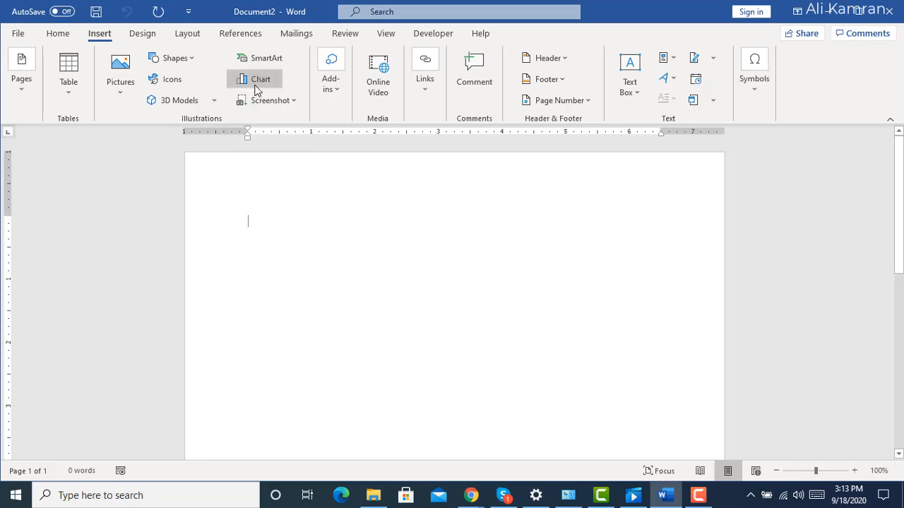
click(260, 82)
mouse_move(394, 196)
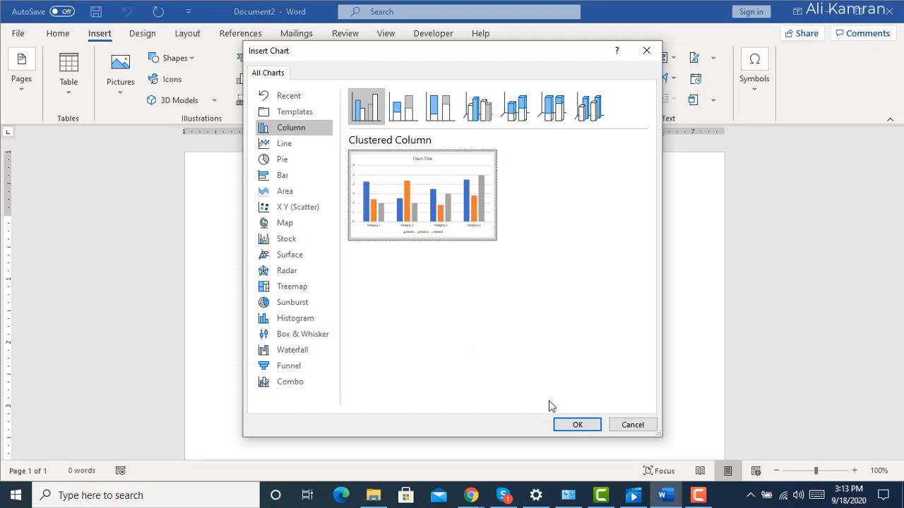
click(577, 426)
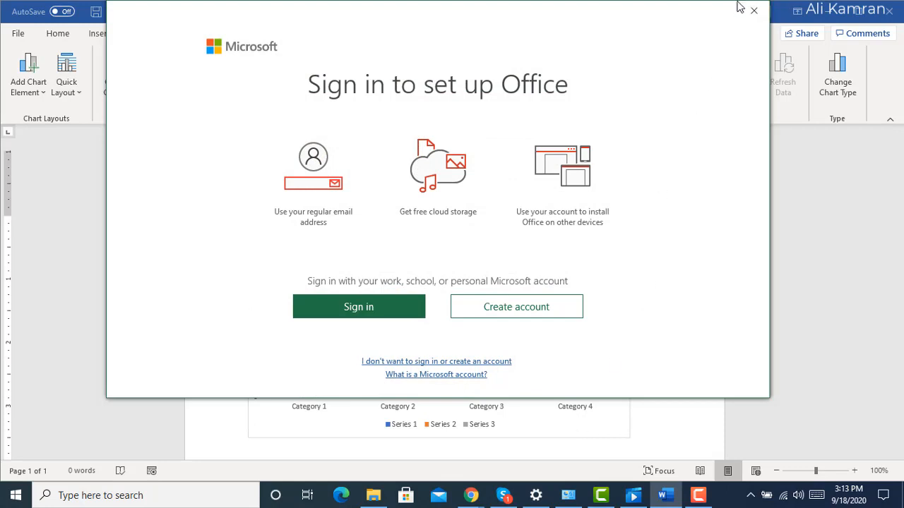
click(754, 11)
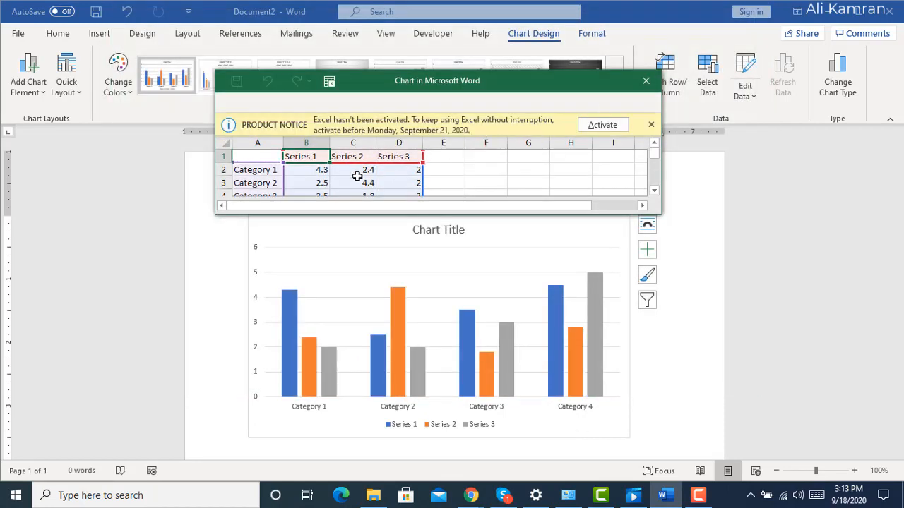
click(649, 125)
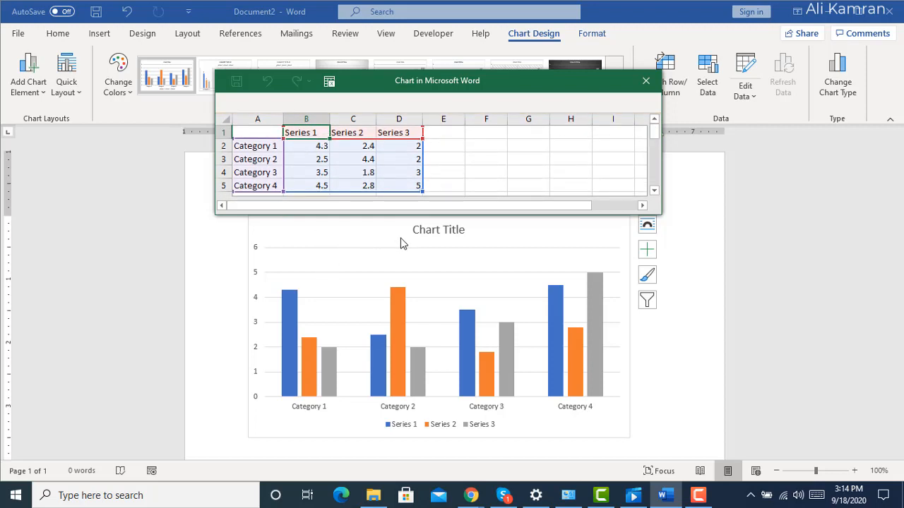
Rename the first category in the chart data to "pak".
double_click(271, 146)
double_click(274, 146)
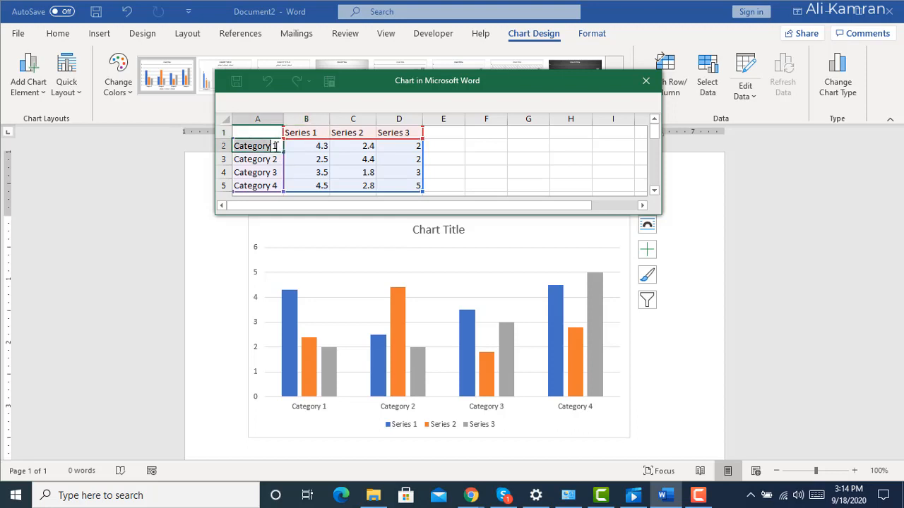
click(278, 147)
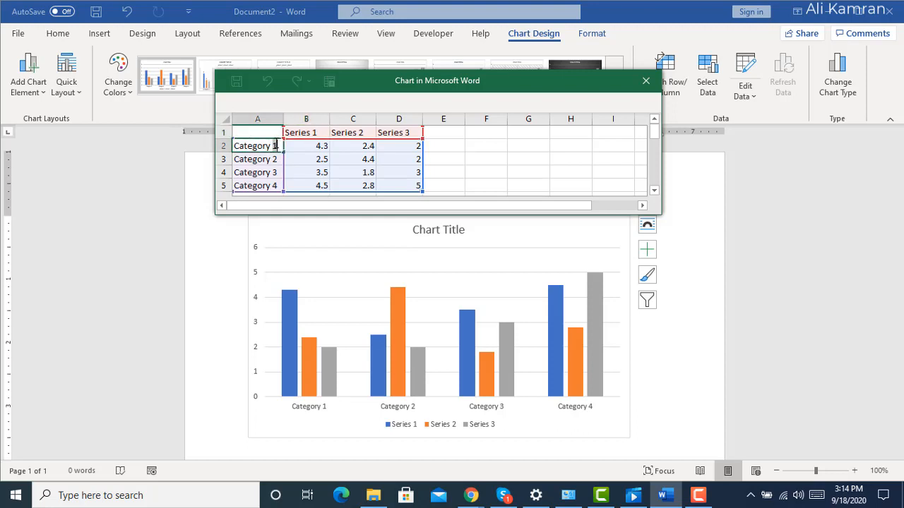
key(BackSpace)
key(BackSpace)
key(BackSpace)
key(BackSpace)
key(BackSpace)
key(BackSpace)
key(BackSpace)
key(BackSpace)
key(BackSpace)
key(BackSpace)
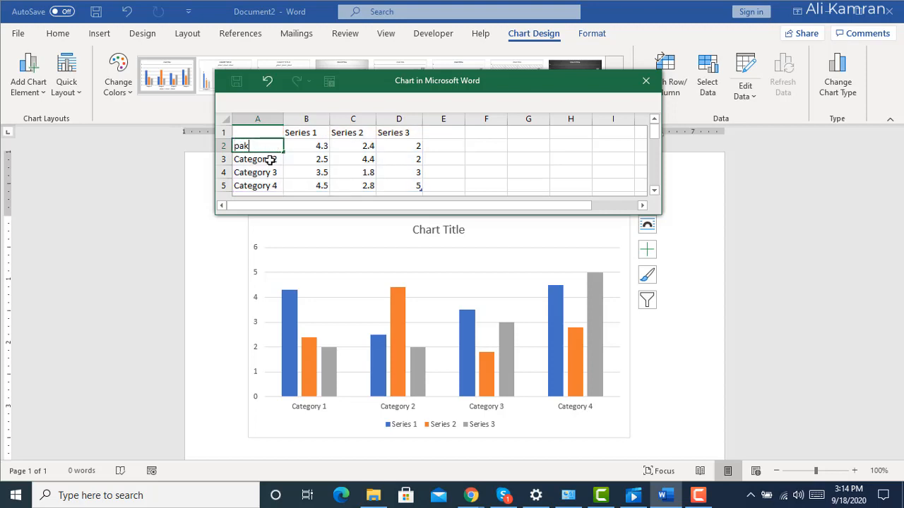
Rename the second category in the chart data to "turk".
click(271, 160)
drag(276, 160, 221, 158)
text(t)
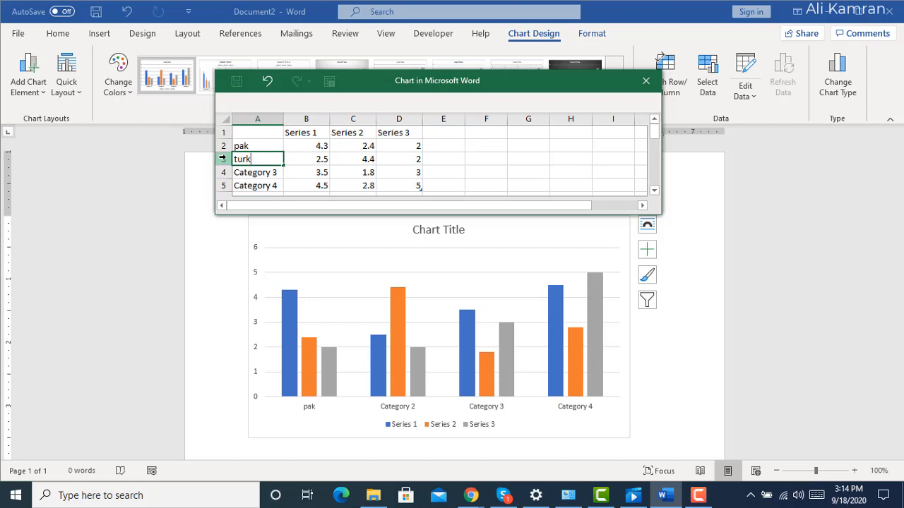
text(urk)
Rename the third category in the chart data to "ind" and the fourth category to "bangla".
click(258, 172)
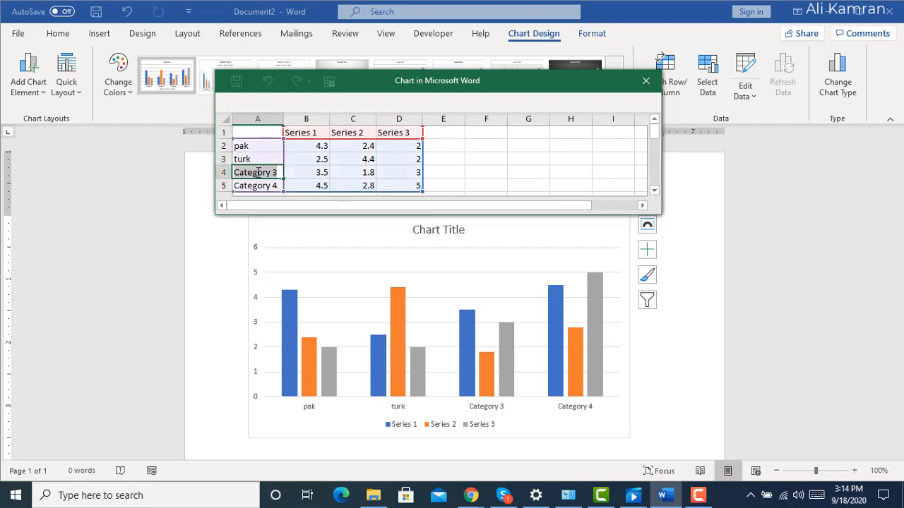
text(ind)
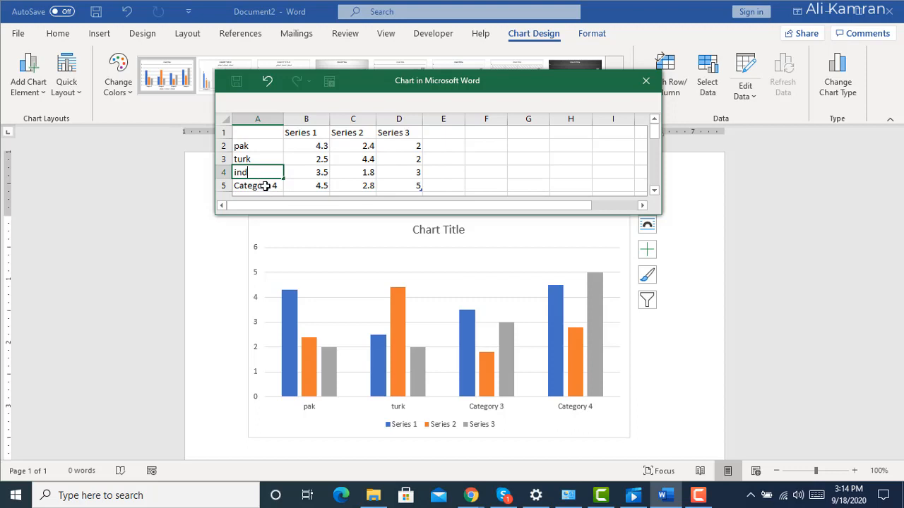
click(265, 186)
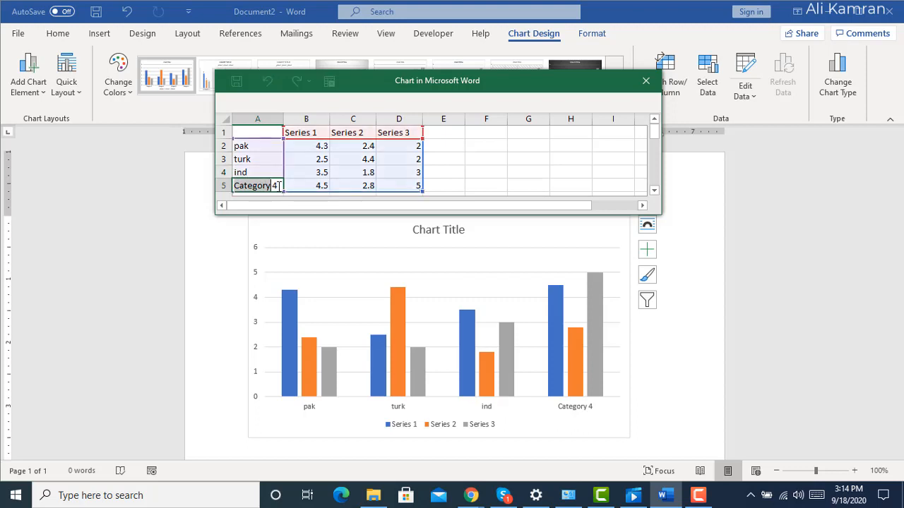
text(4)
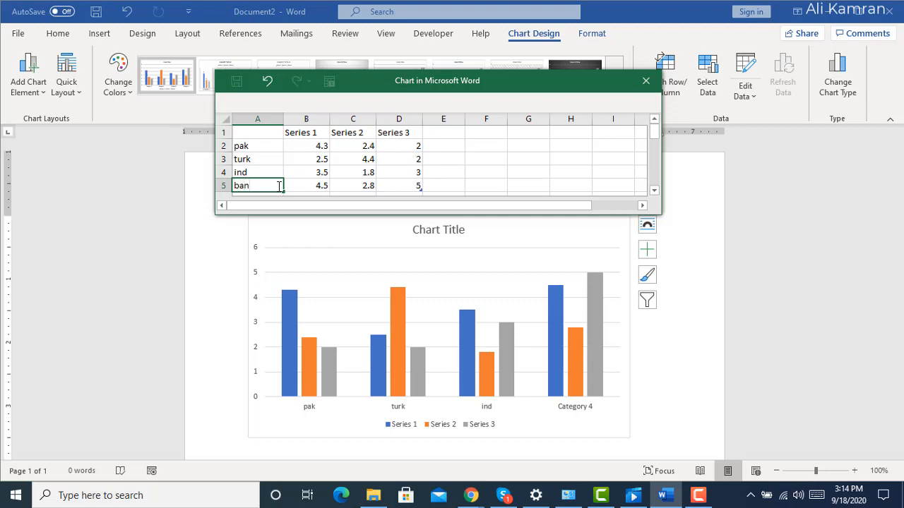
text(bangla)
click(317, 145)
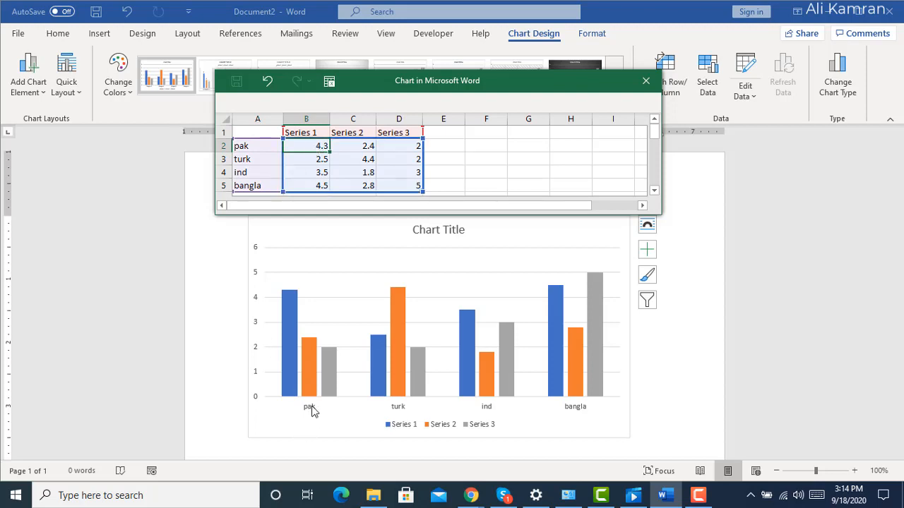
click(312, 411)
click(501, 409)
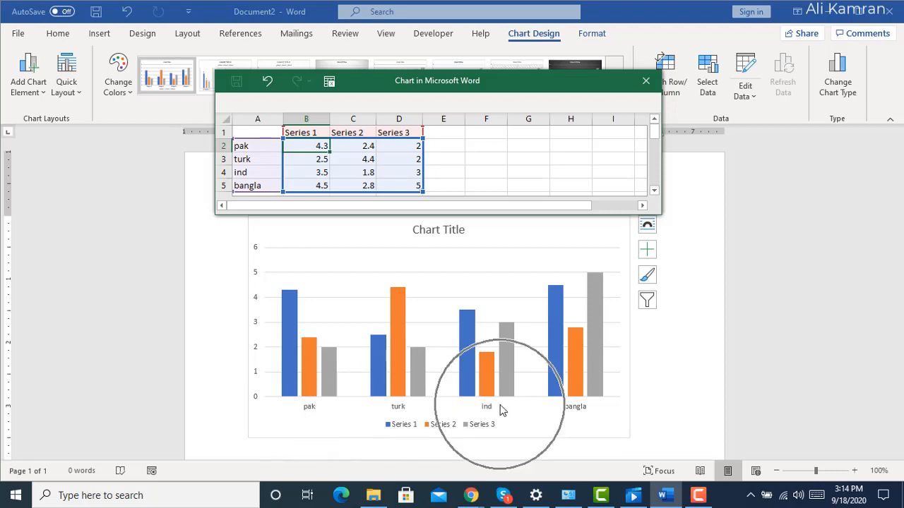
click(572, 411)
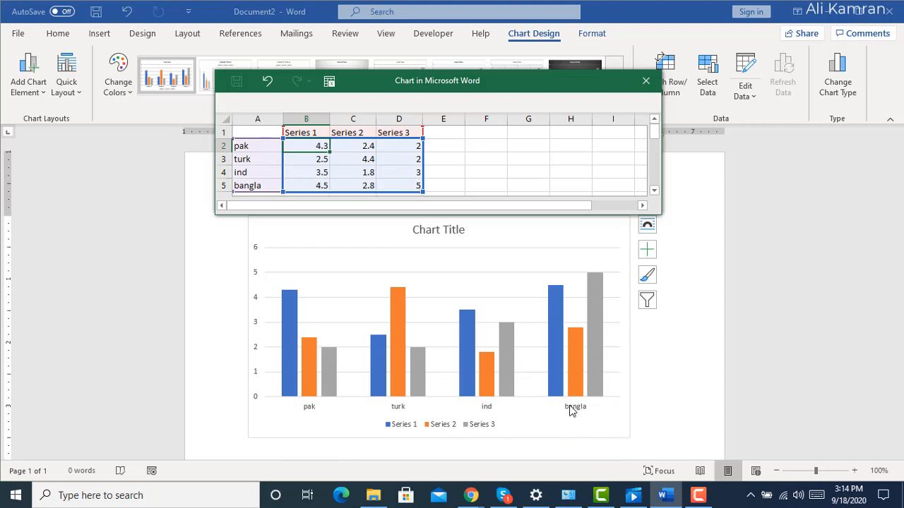
In the chart data, set the Series 1 value for pak to 10 and the Series 2 value for turk to 9.
click(297, 132)
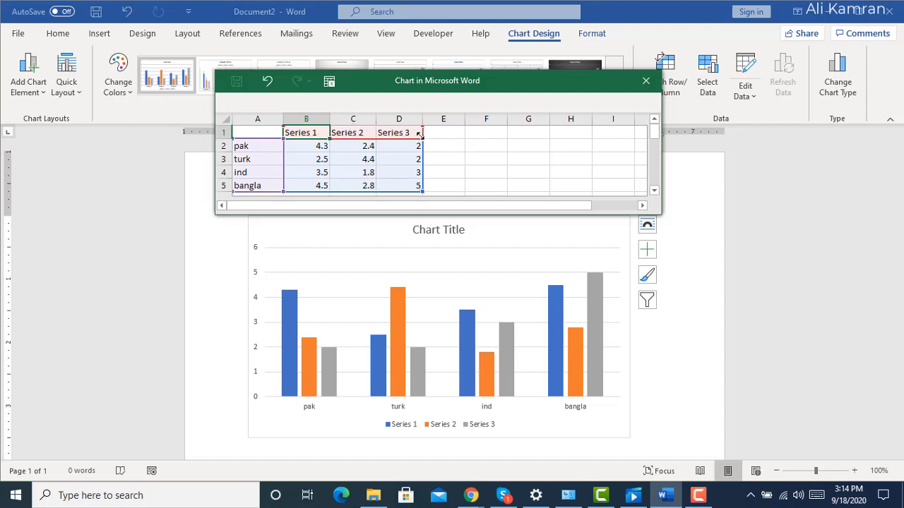
double_click(318, 146)
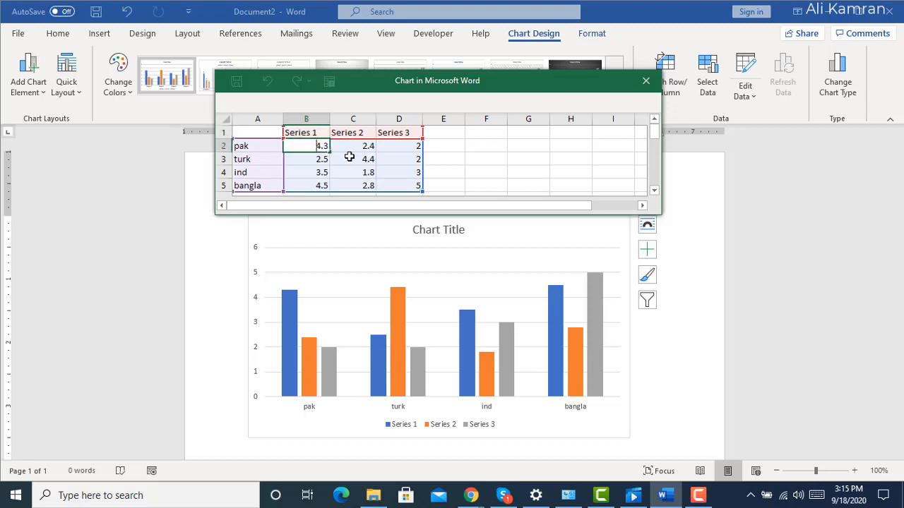
key(Delete)
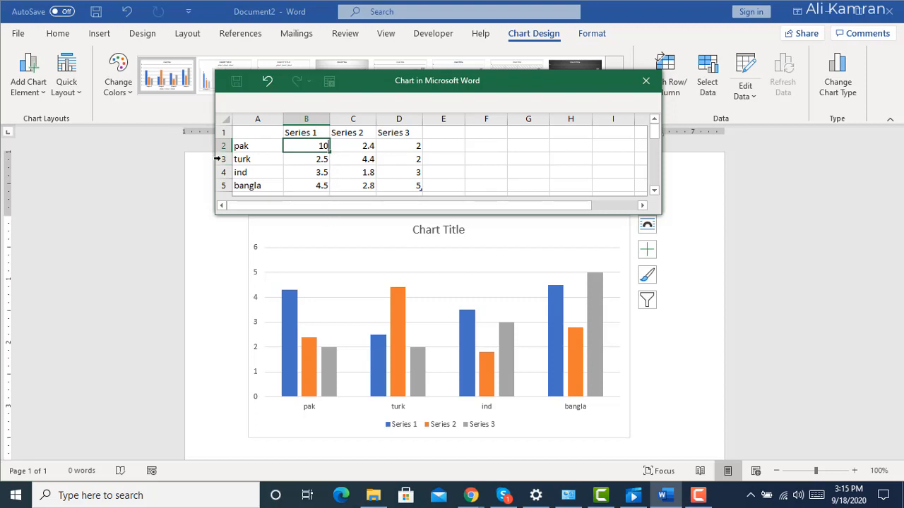
double_click(364, 161)
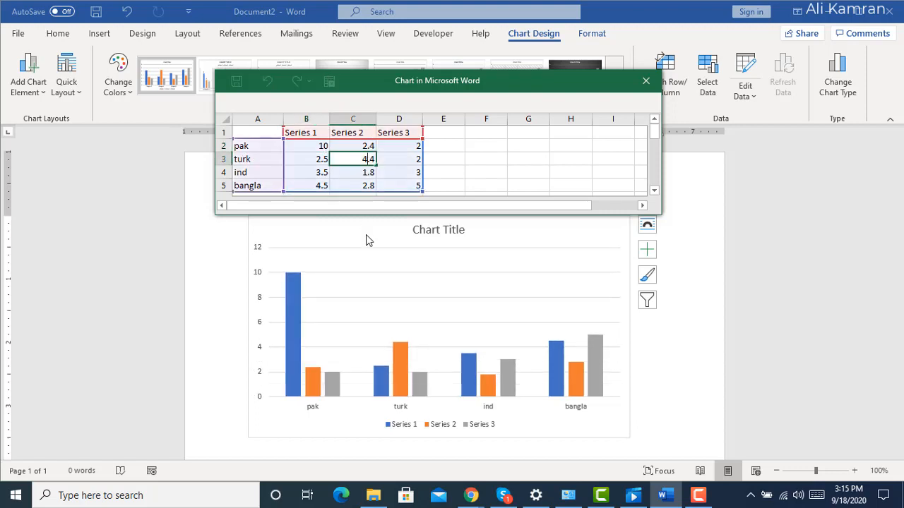
key(BackSpace)
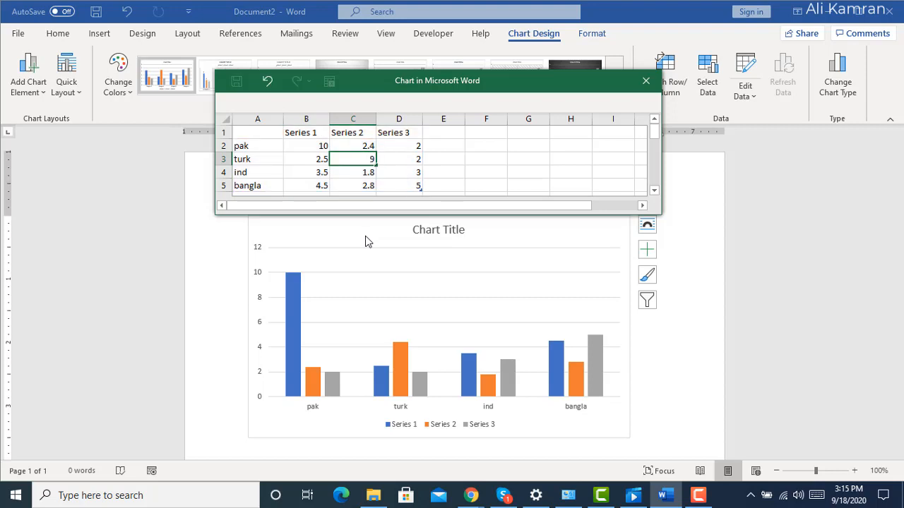
text(9)
key(Return)
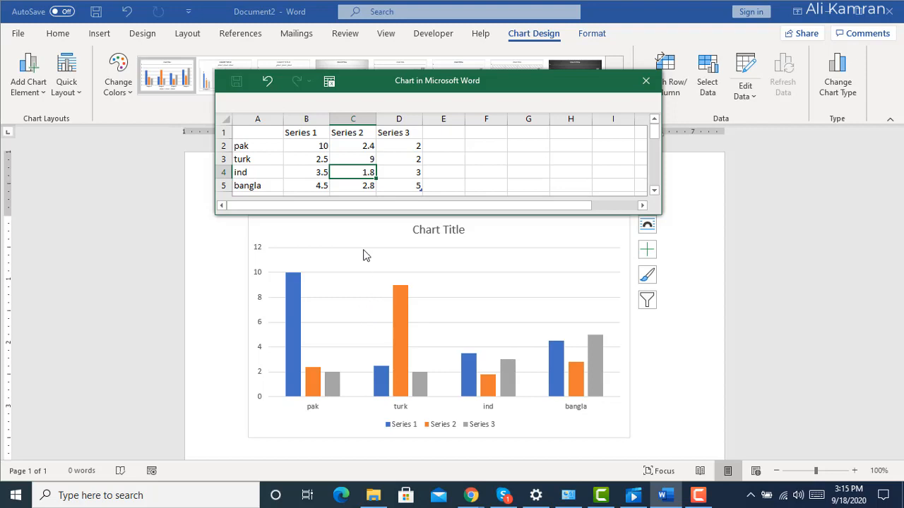
Set the Series 3 value for ind to 8 and the Series 2 value for bangla to 7.
click(404, 174)
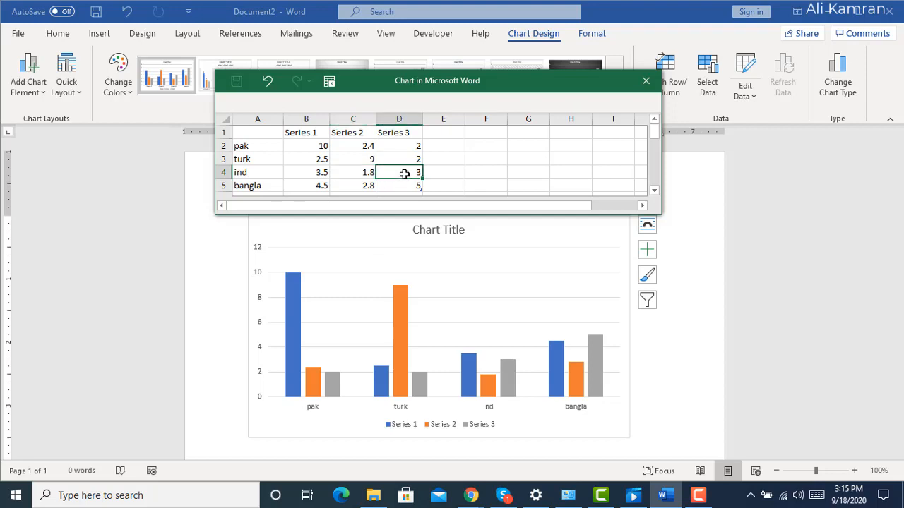
double_click(404, 174)
key(Escape)
key(Return)
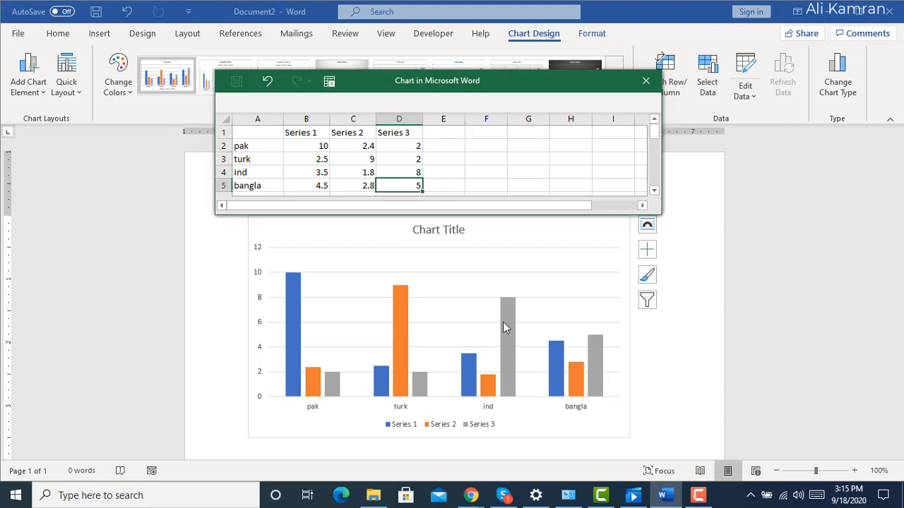
click(364, 187)
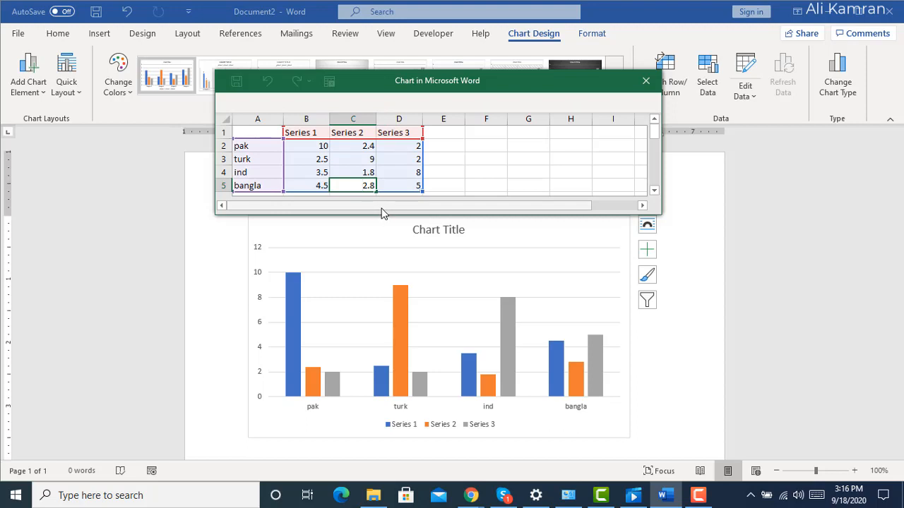
text(8)
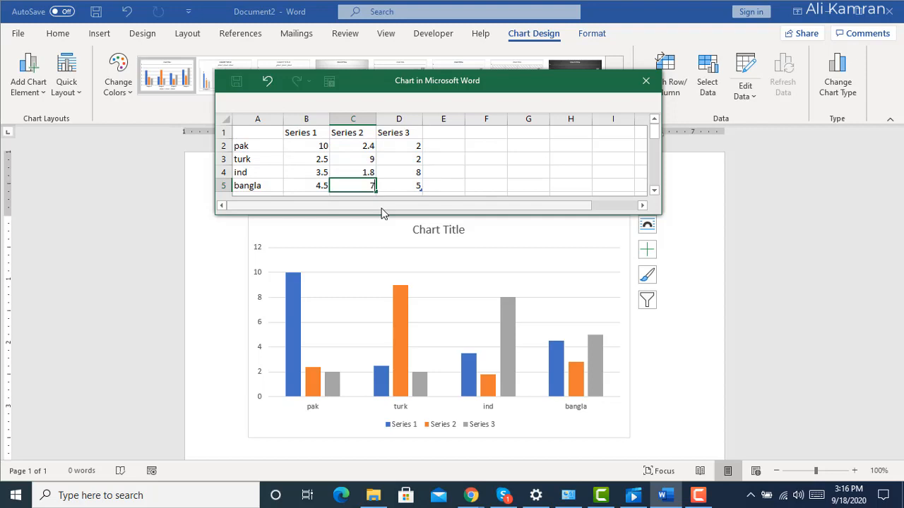
key(Return)
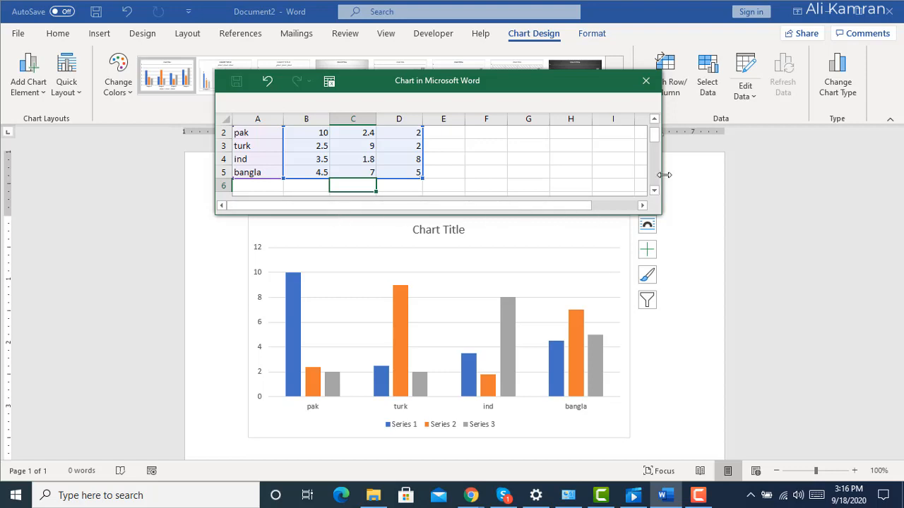
Move the chart data sheet down over the chart and close it.
drag(655, 146, 657, 130)
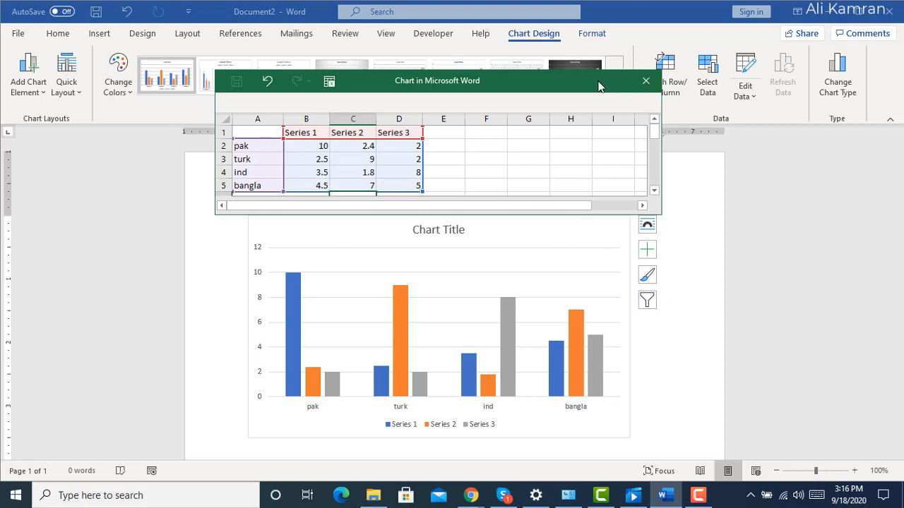
drag(591, 81, 563, 153)
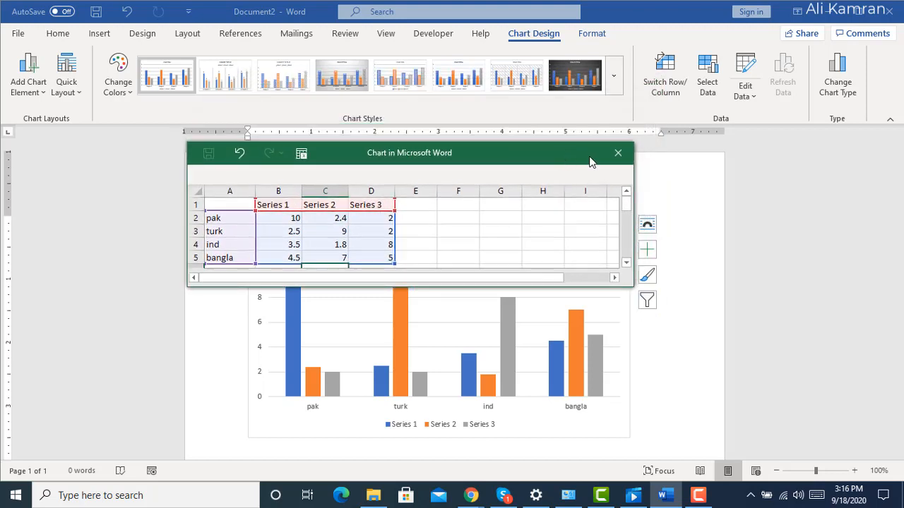
click(624, 153)
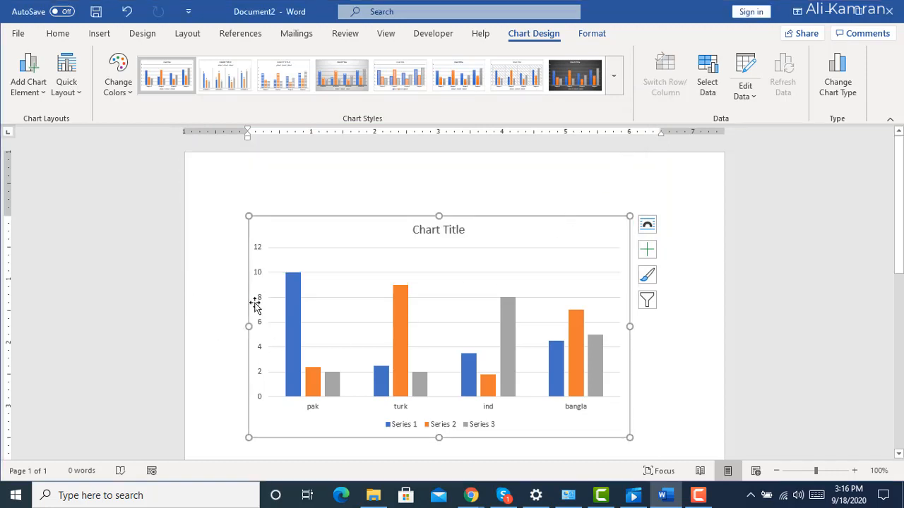
View the chart's Select Data Source settings and close them along with the data sheet.
mouse_move(403, 336)
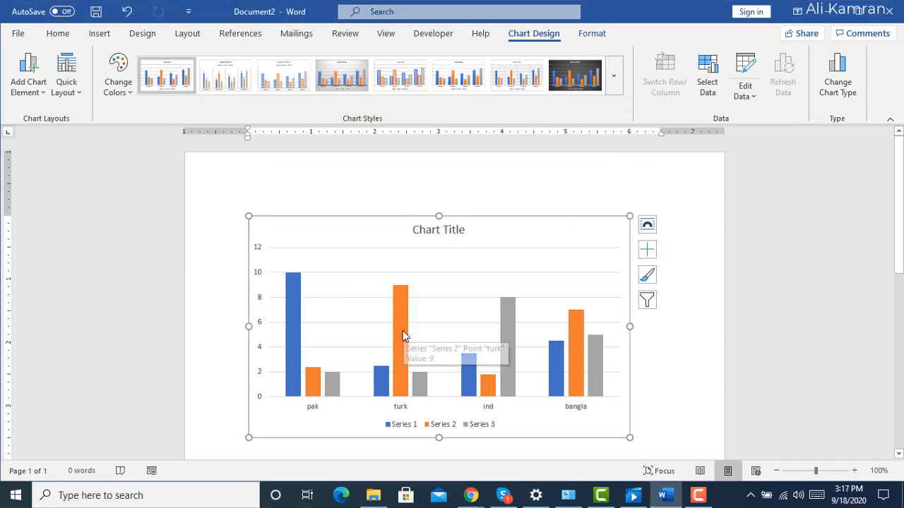
click(709, 96)
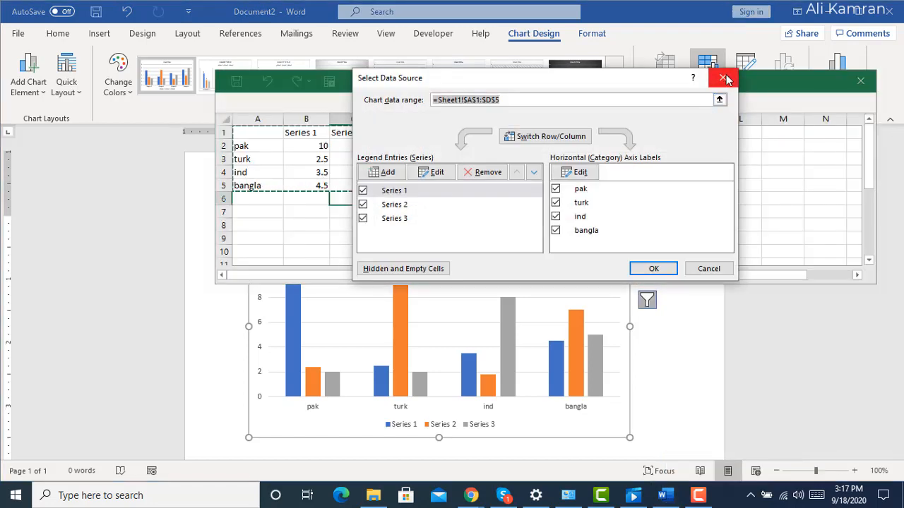
click(724, 79)
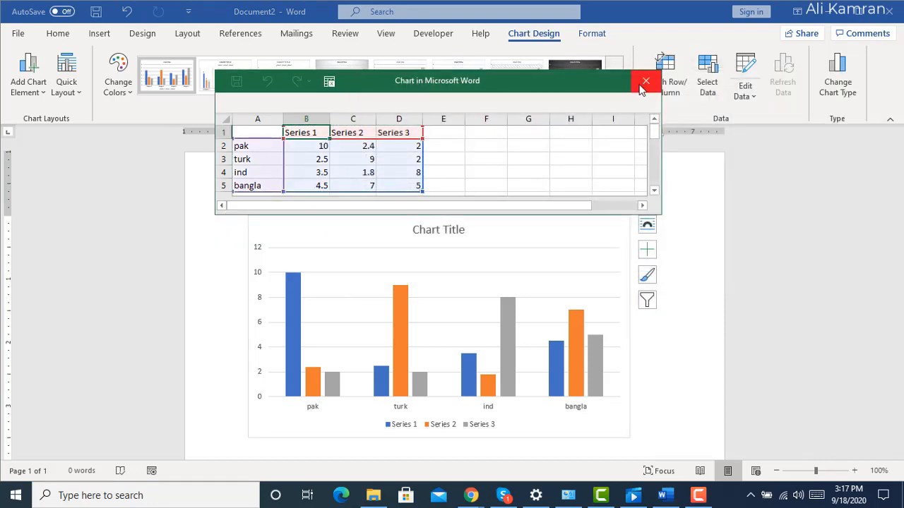
click(644, 83)
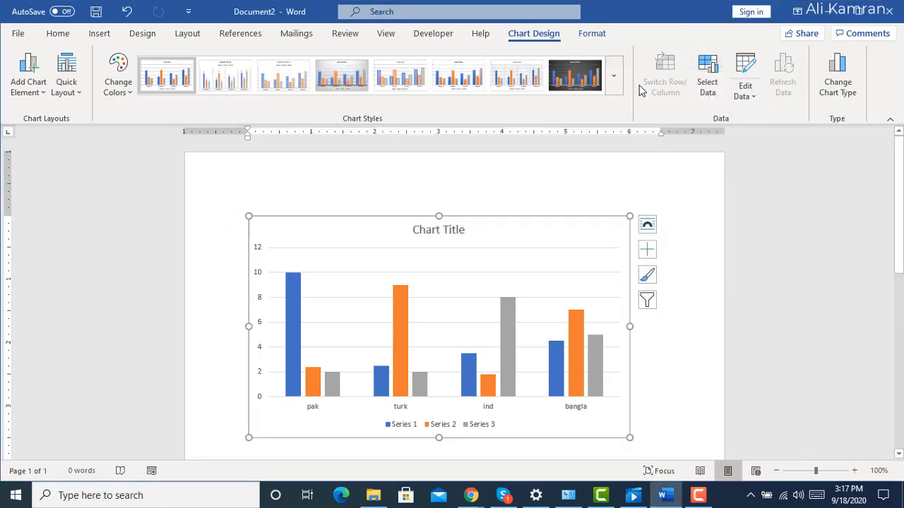
Reopen the chart's data for editing, dismissing the Office sign-in window, and close the data sheet.
click(755, 100)
click(756, 120)
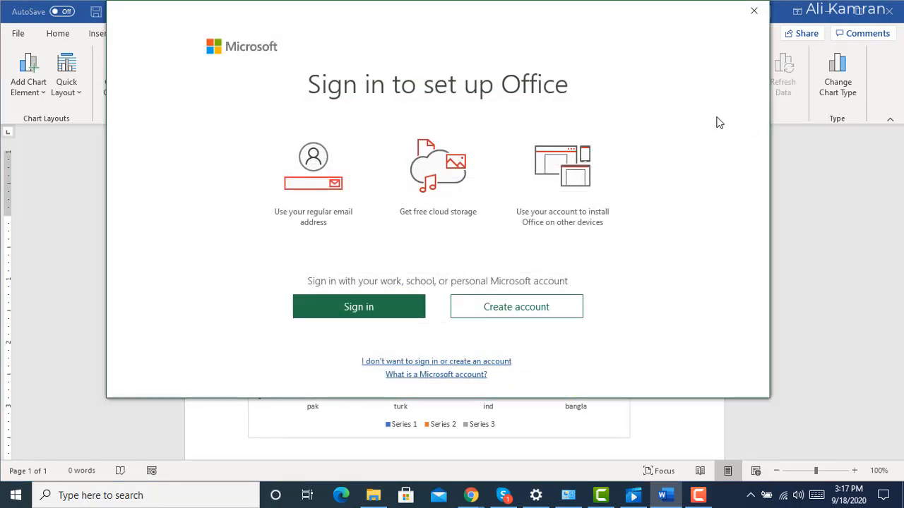
click(754, 10)
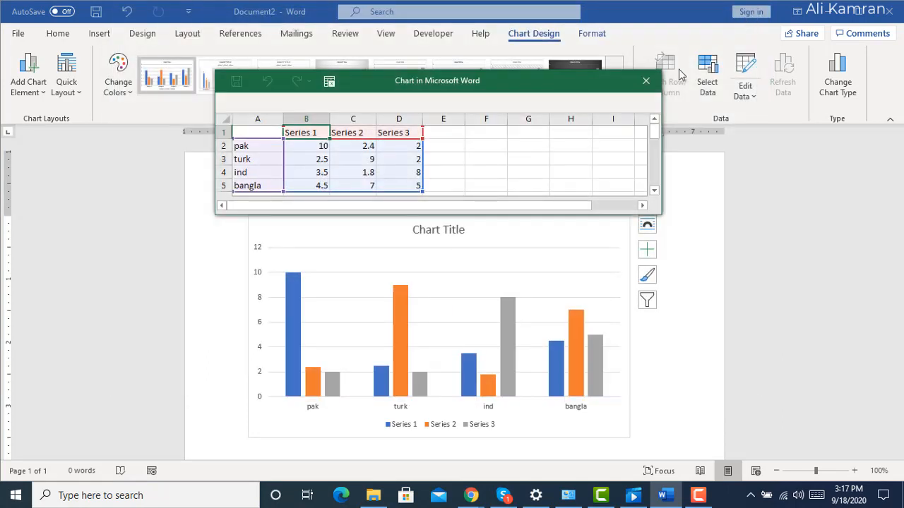
click(644, 82)
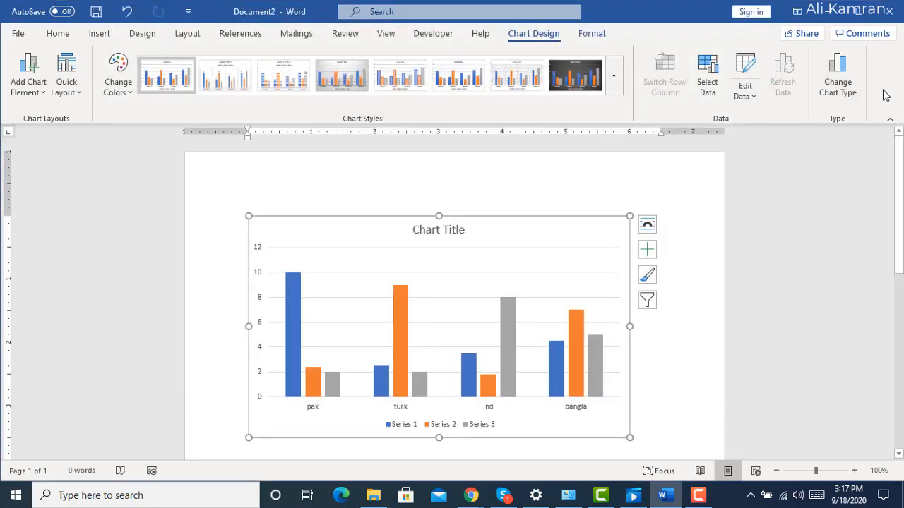
Change the chart type to Line and apply the chart style with a dark background.
click(830, 87)
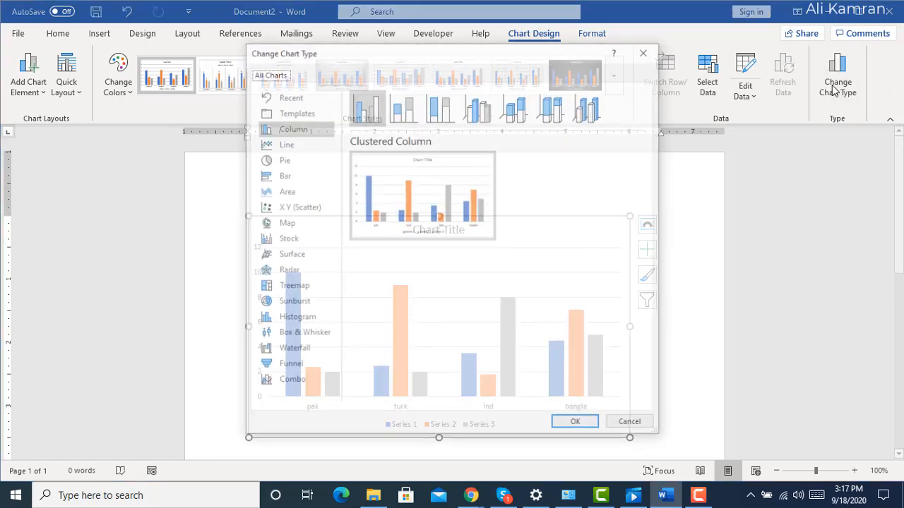
click(274, 144)
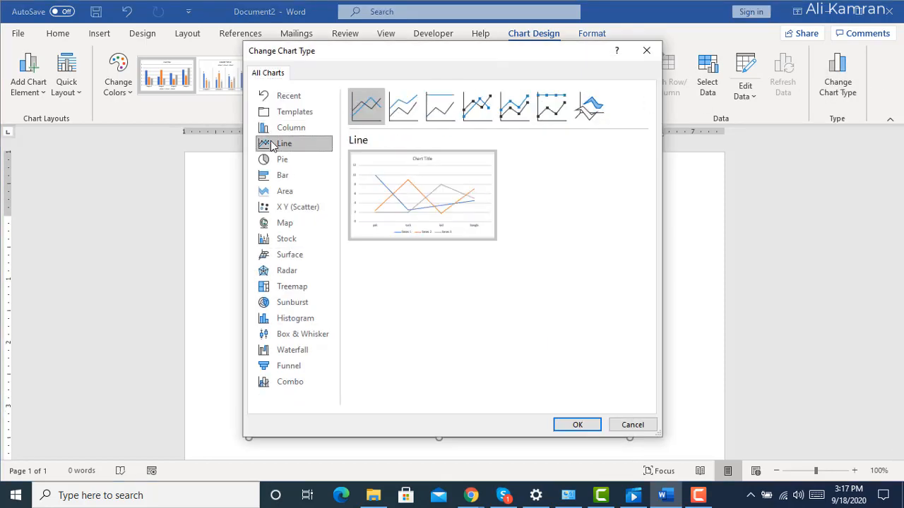
click(568, 426)
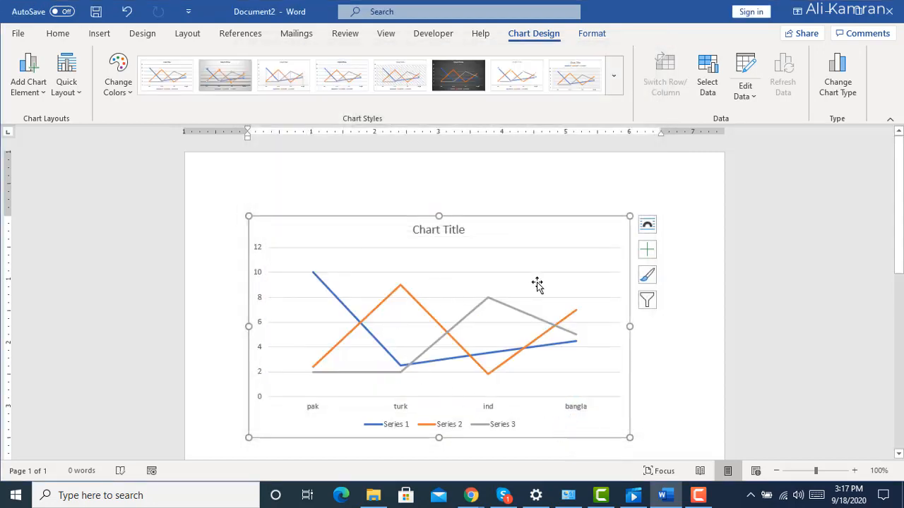
click(474, 75)
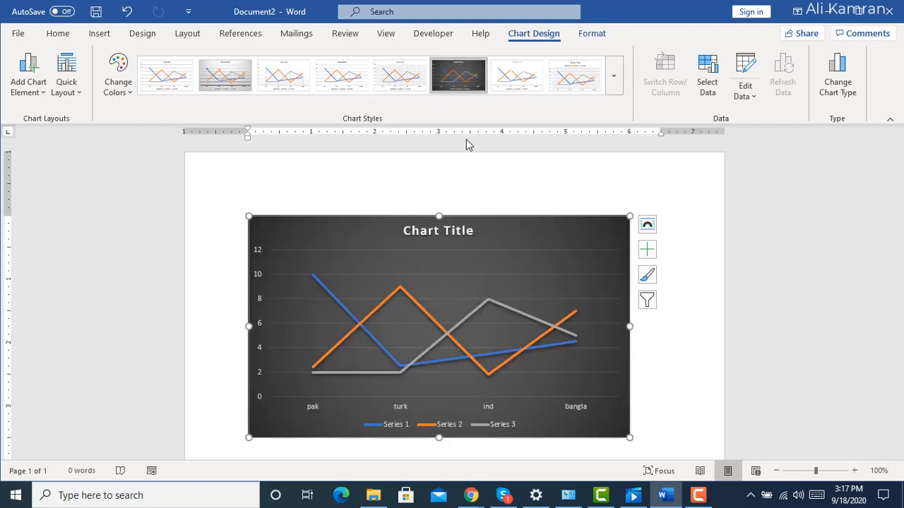
Replace the chart title with "cricket match".
double_click(448, 231)
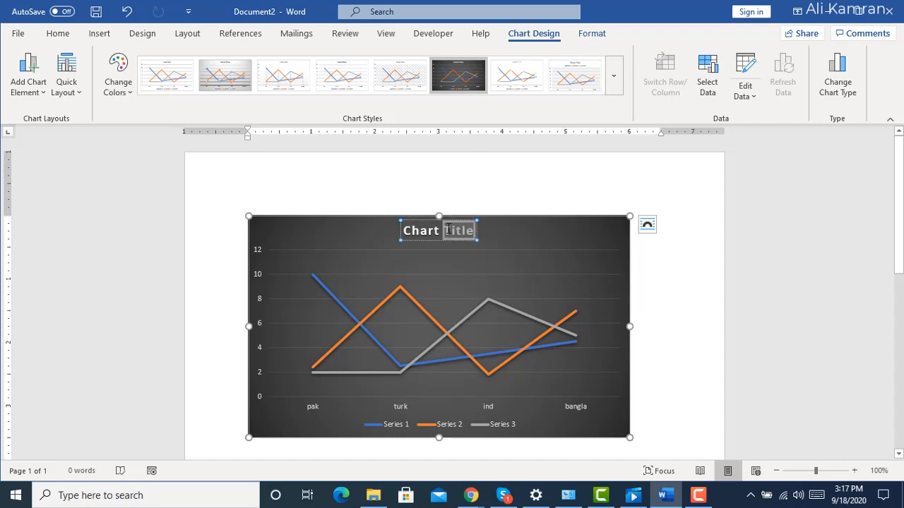
key(BackSpace)
key(BackSpace)
key(BackSpace)
key(BackSpace)
key(BackSpace)
key(BackSpace)
key(BackSpace)
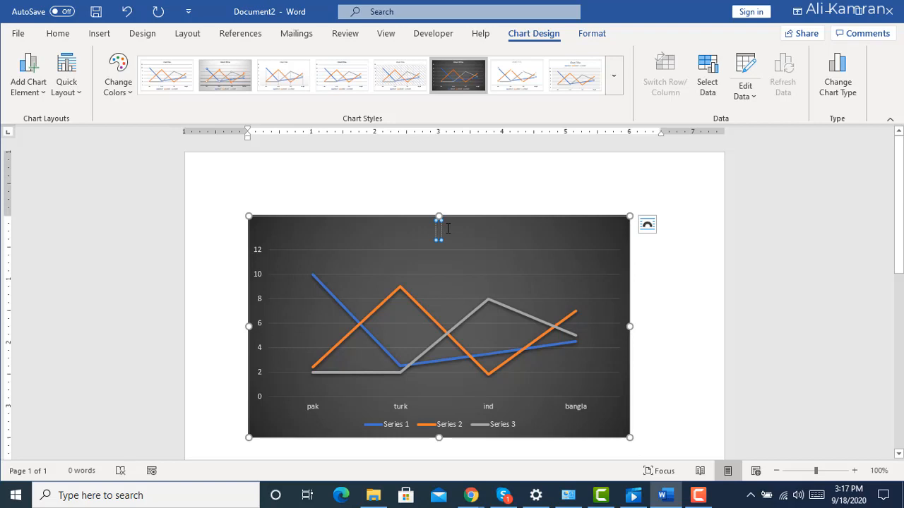
text(cricket match)
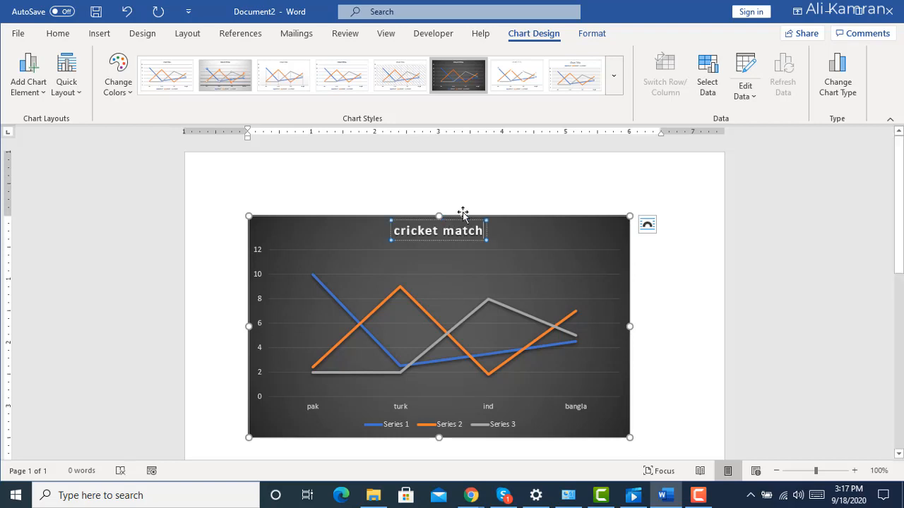
Finish editing the chart title, then look through the chart style gallery and the chart formatting options.
key(Escape)
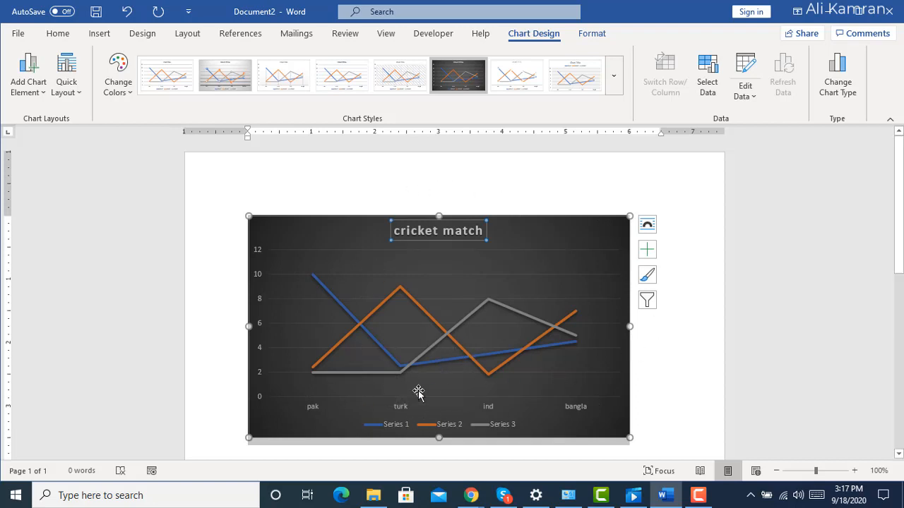
click(617, 91)
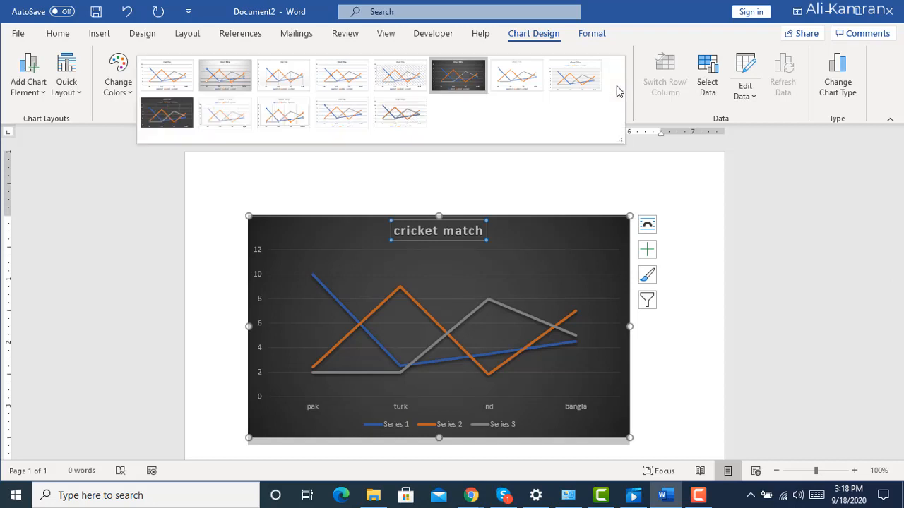
click(641, 176)
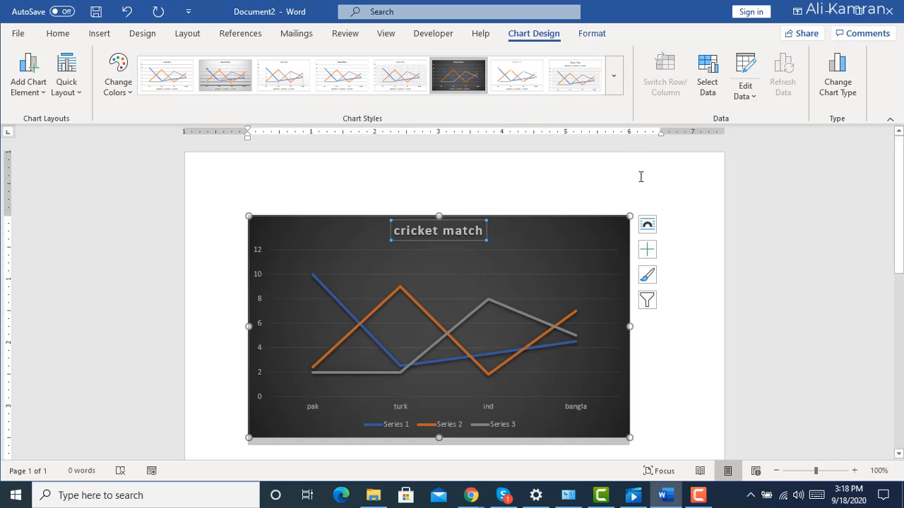
click(592, 34)
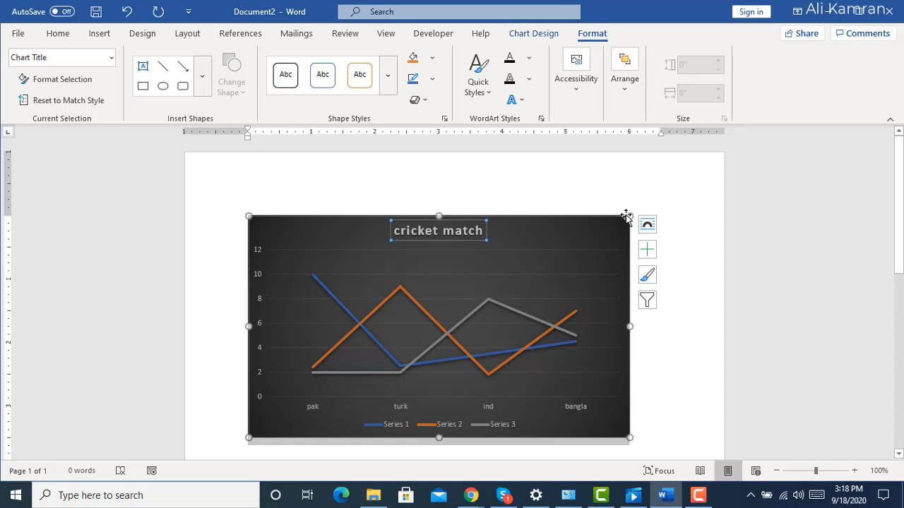
click(534, 34)
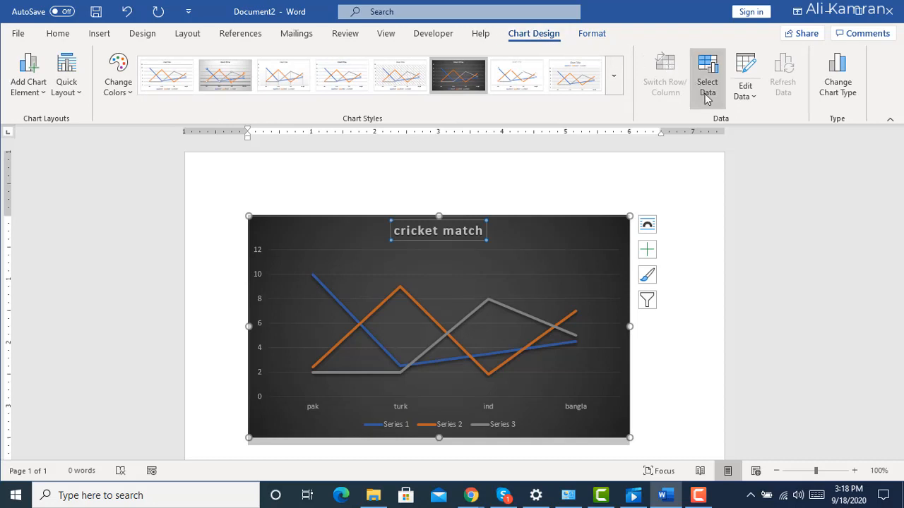
Apply the first Colorful palette to the chart and preview the available quick layouts.
click(136, 95)
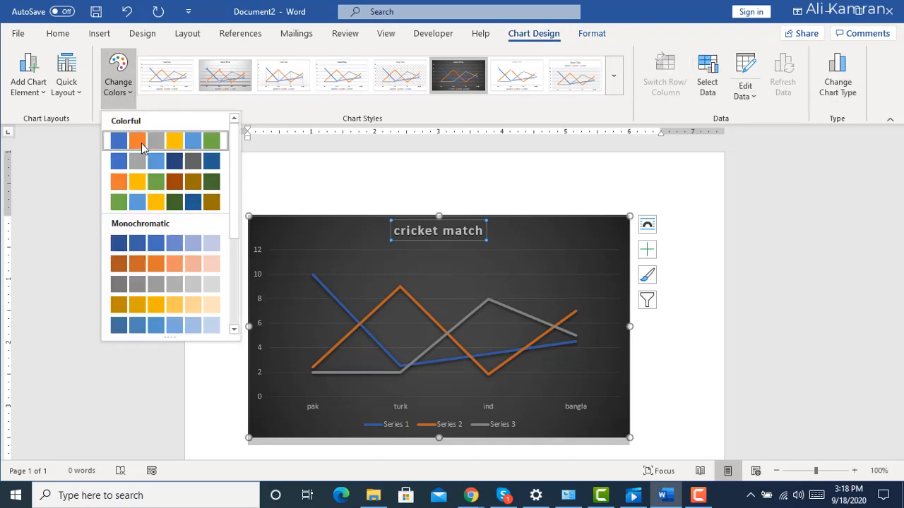
click(140, 145)
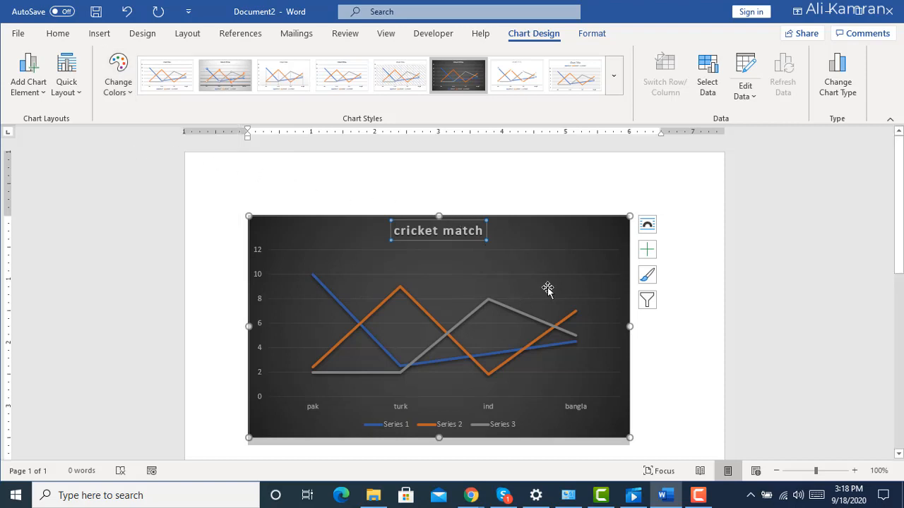
click(78, 94)
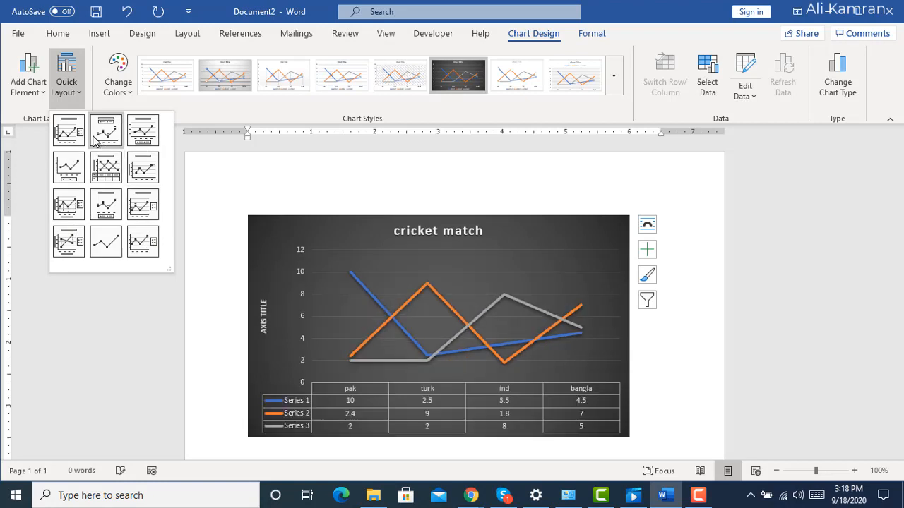
Add a primary vertical axis title to the line chart.
click(42, 92)
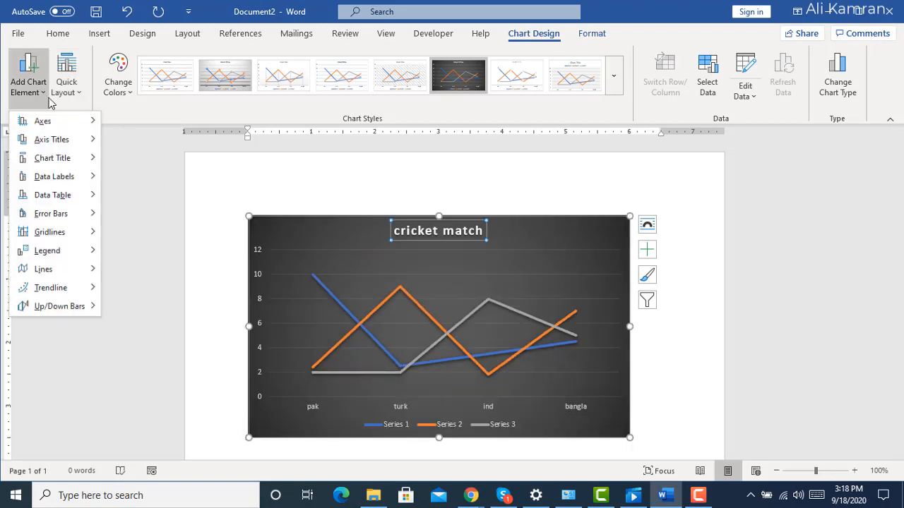
mouse_move(73, 164)
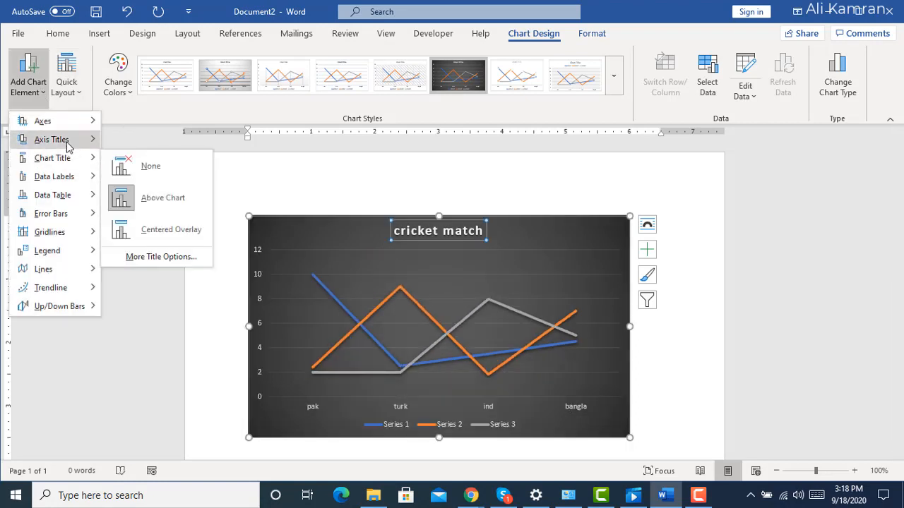
mouse_move(69, 145)
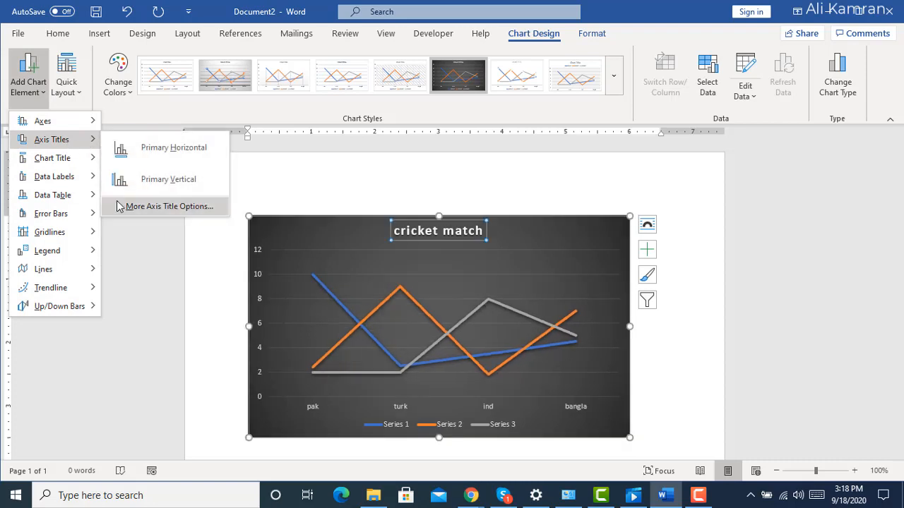
click(168, 181)
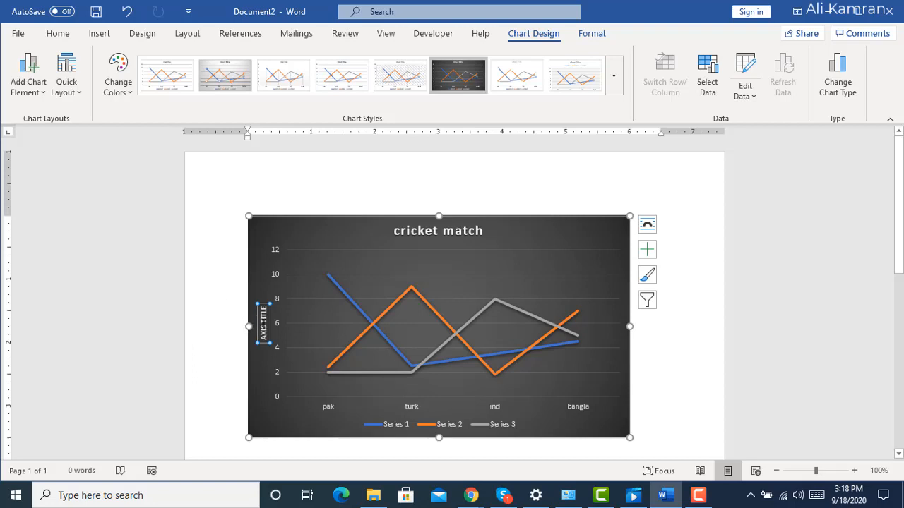
key(ctrl)
key(ctrl)
key(ctrl)
key(ctrl)
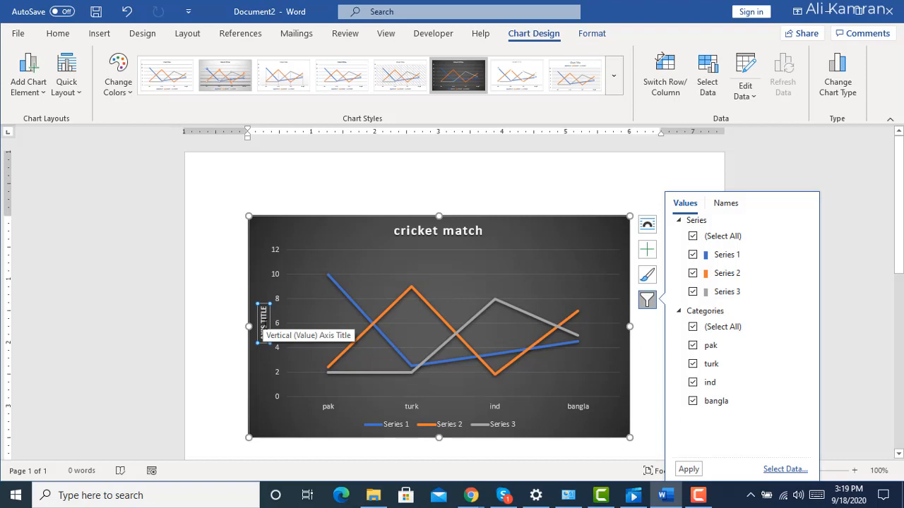
click(263, 326)
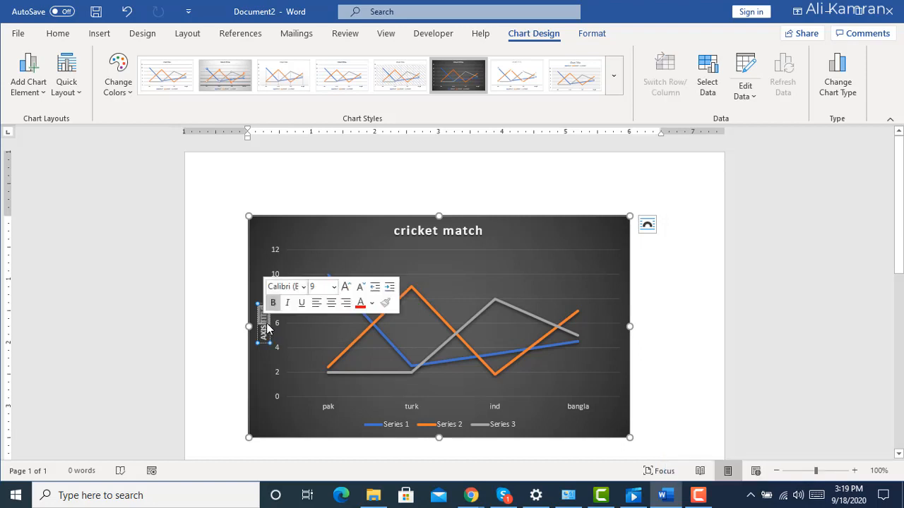
click(228, 327)
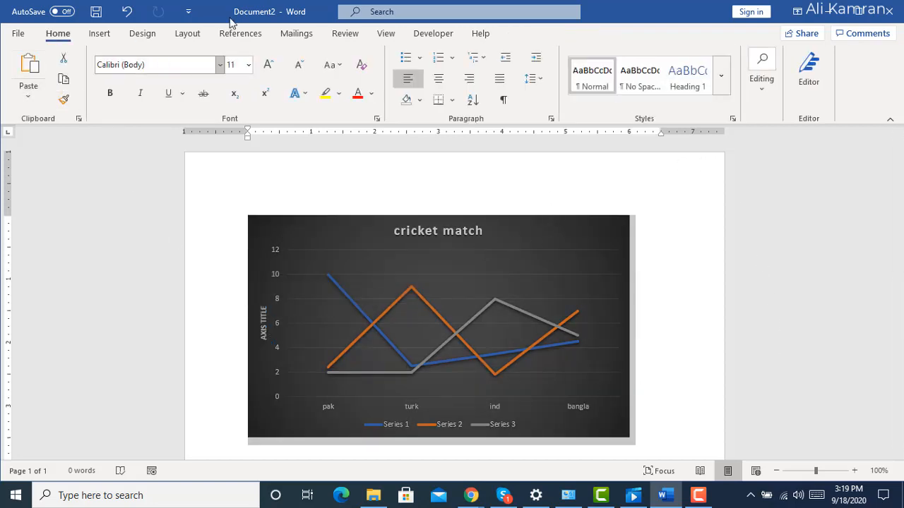
Select the chart's plot area and view the link options available for insertion.
click(507, 261)
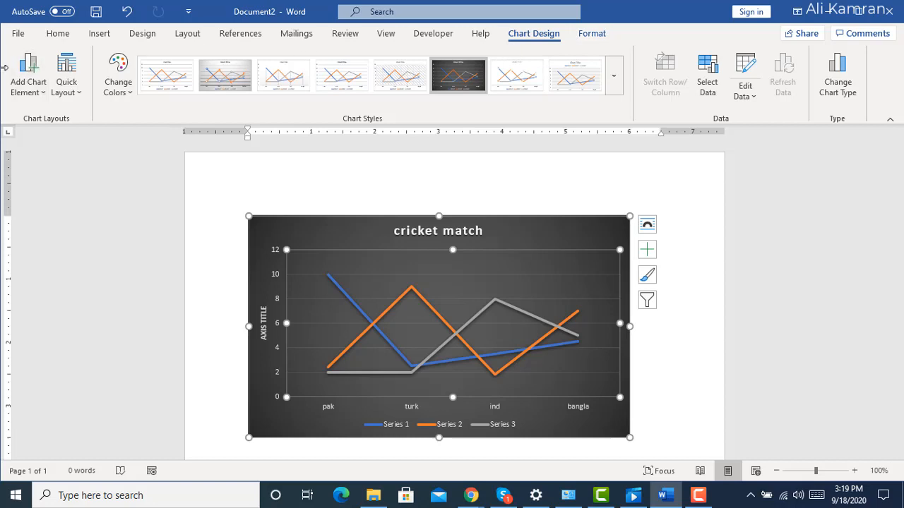
click(99, 34)
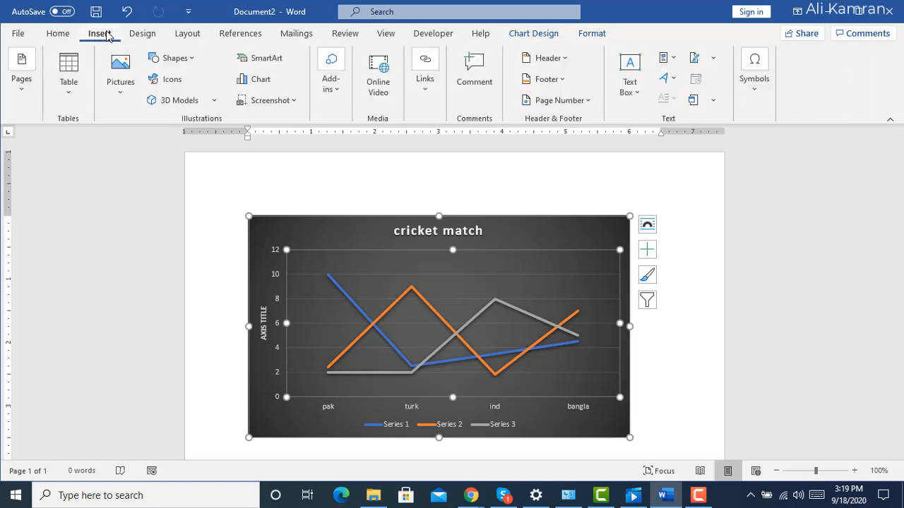
click(425, 88)
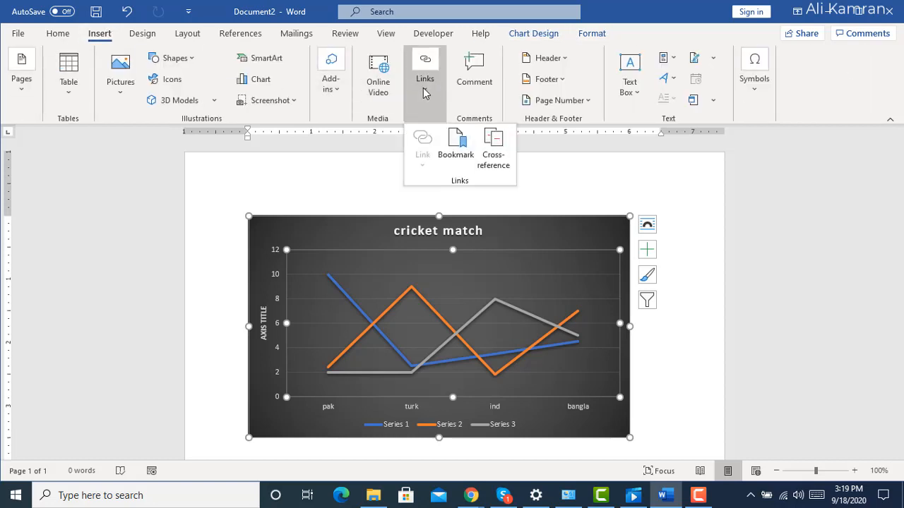
key(Escape)
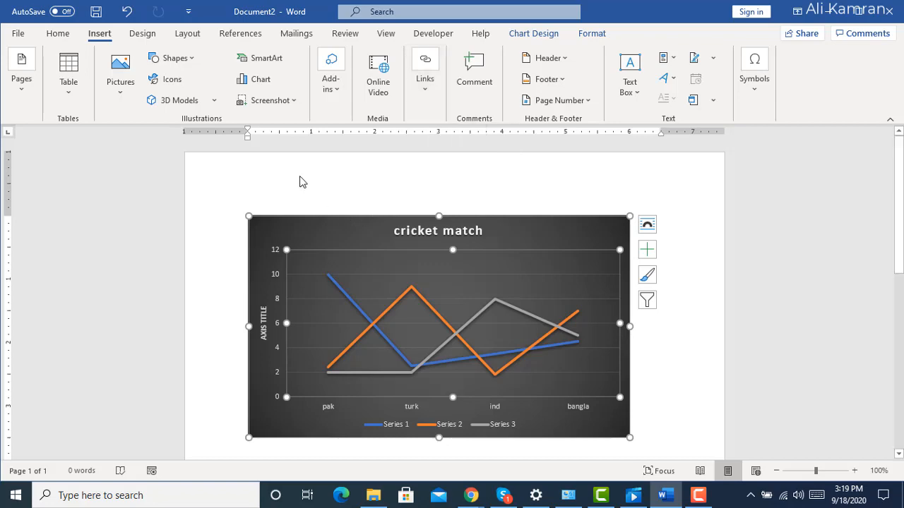